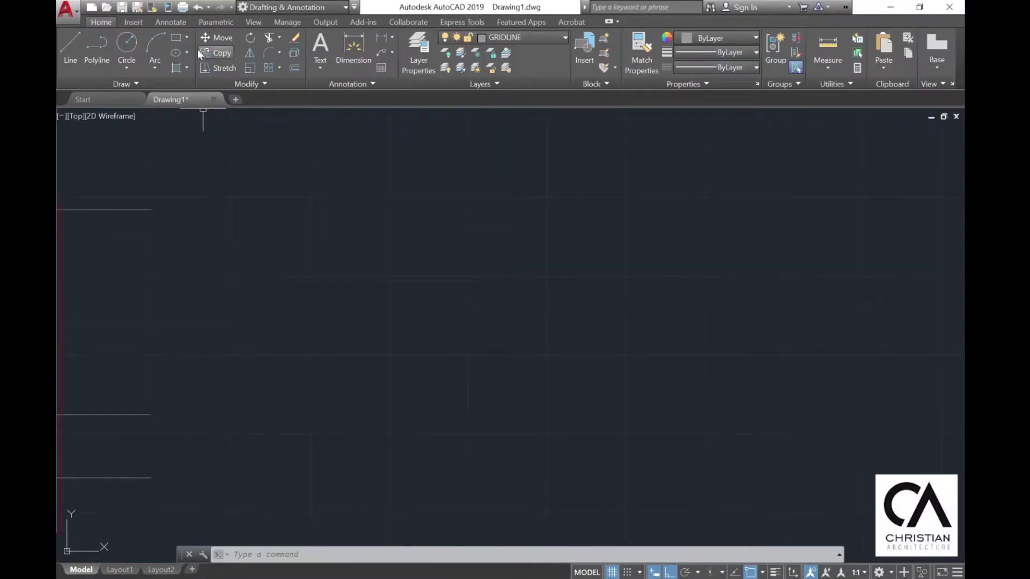
- Draw a rectangle 900 mm wide and 150 mm high in the empty area beside the existing lines
click(173, 35)
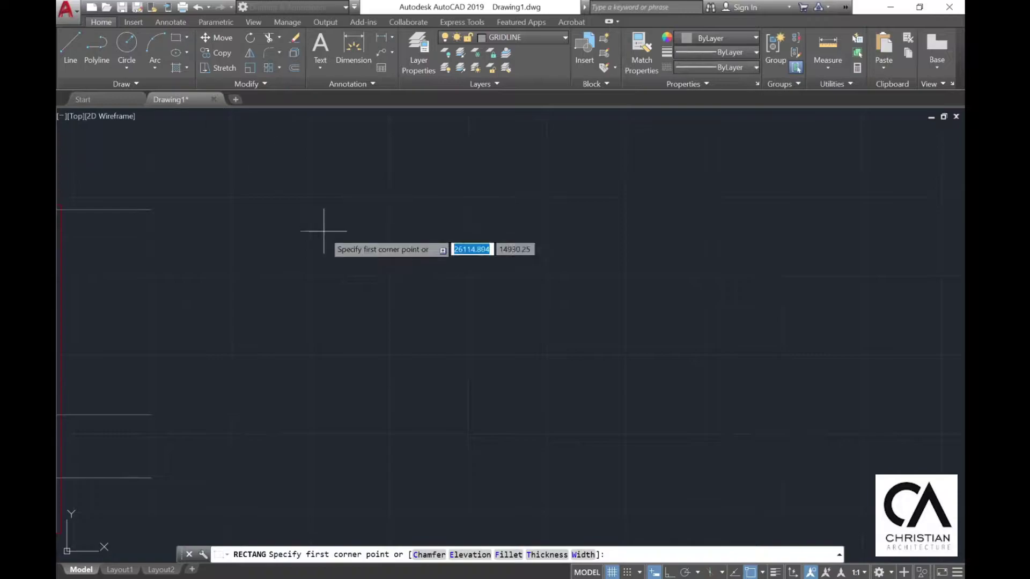
click(340, 248)
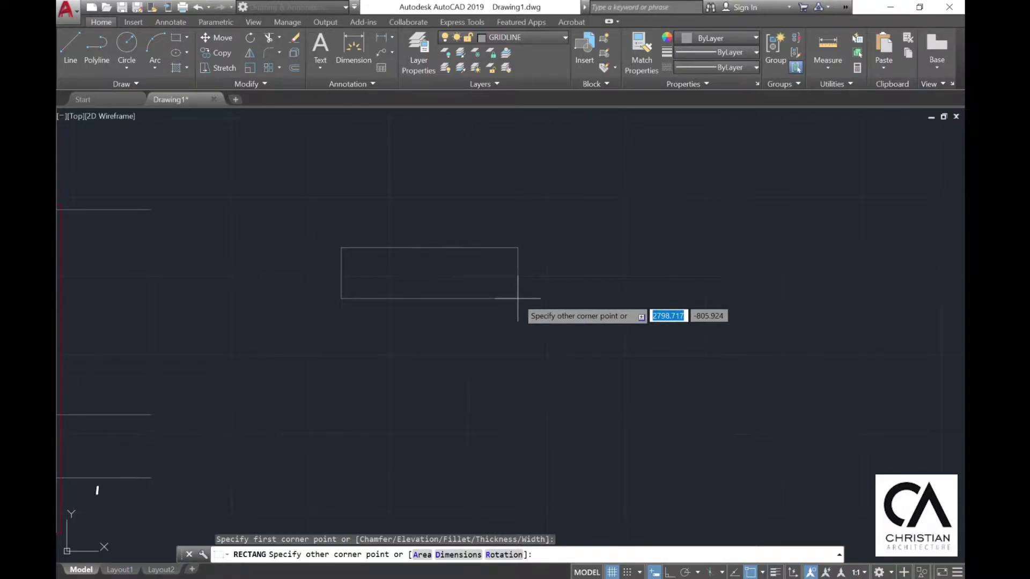
text(900)
key(Tab)
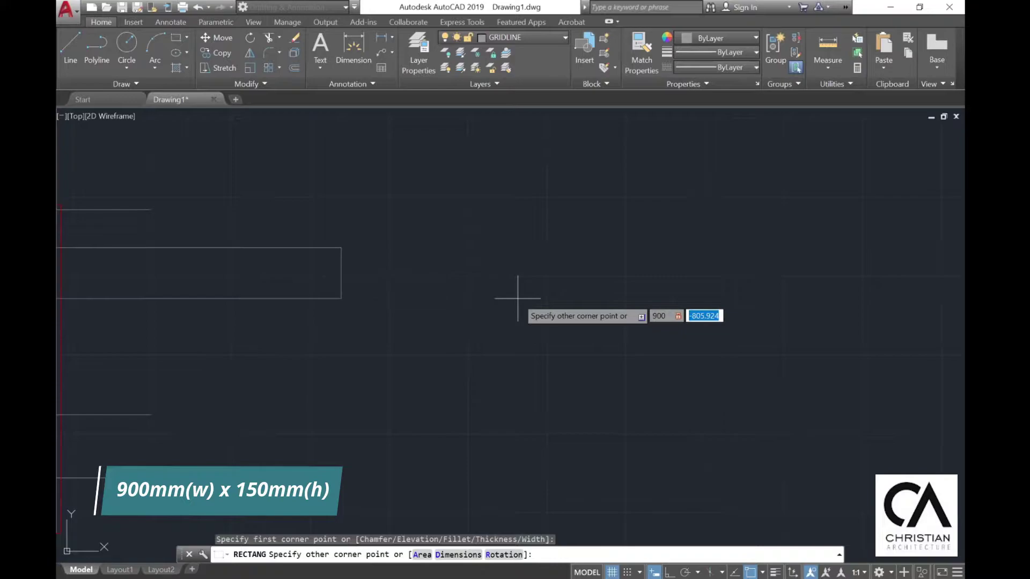
text(150)
key(Return)
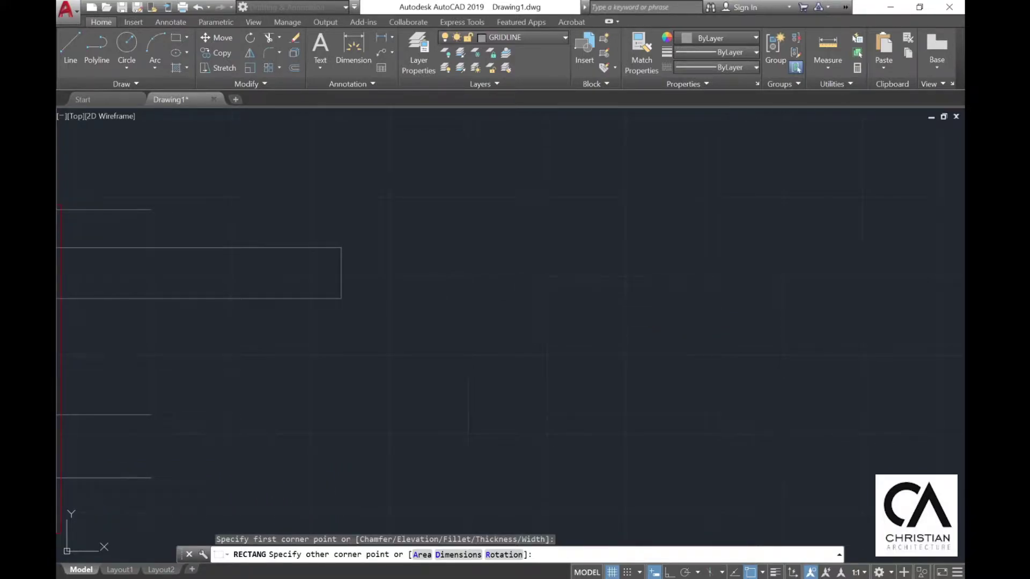
- Assign the 900 x 150 mm rectangle to the DOOR layer and explode it into separate lines
scroll(336, 241, up, 6)
click(509, 268)
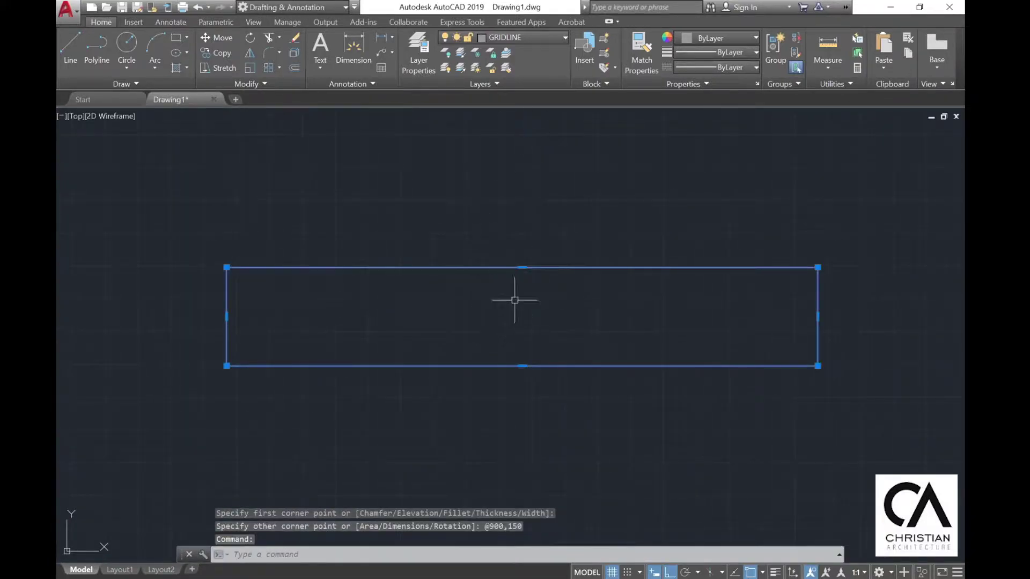
click(505, 40)
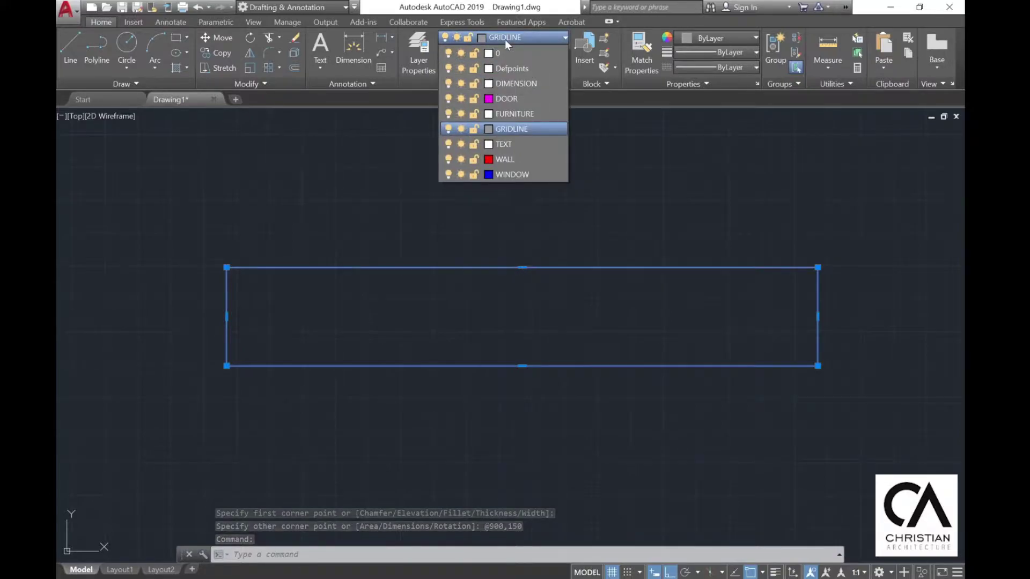
click(501, 99)
key(Escape)
click(501, 267)
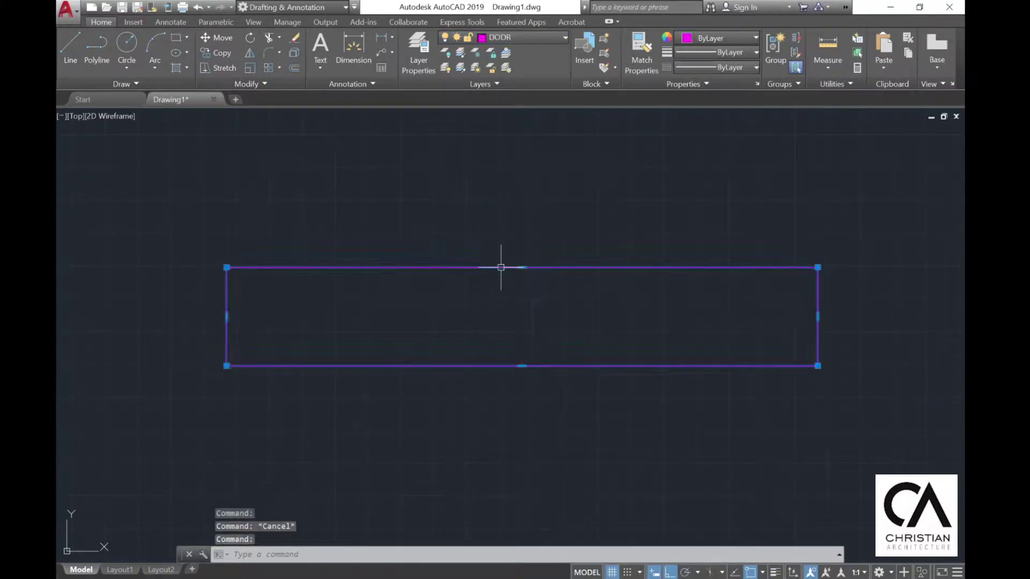
click(297, 55)
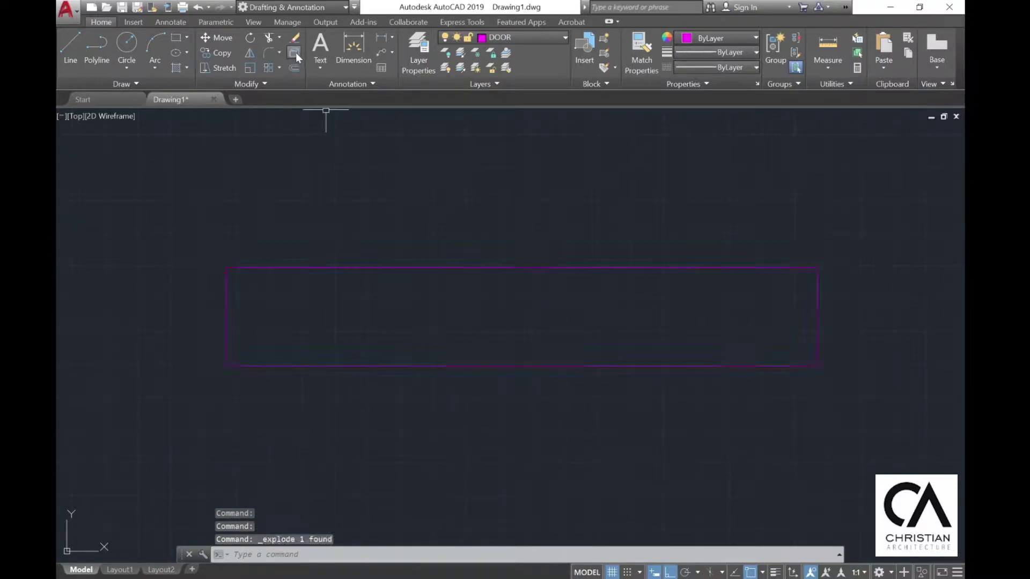
- Copy the rectangle's left edge to the right at distances of 25 mm and 50 mm
click(217, 54)
click(227, 311)
key(Return)
click(252, 309)
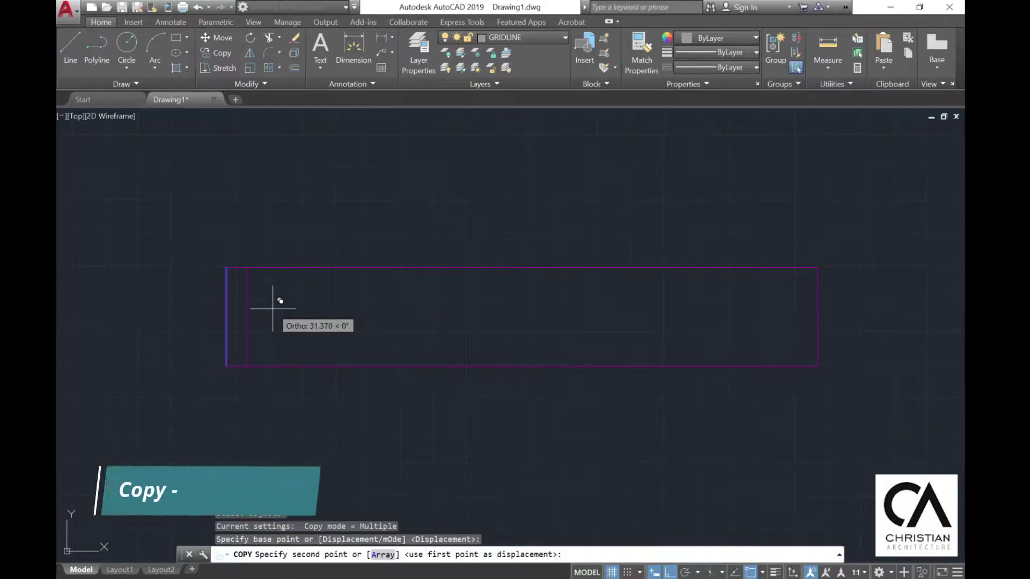
text(25)
key(Return)
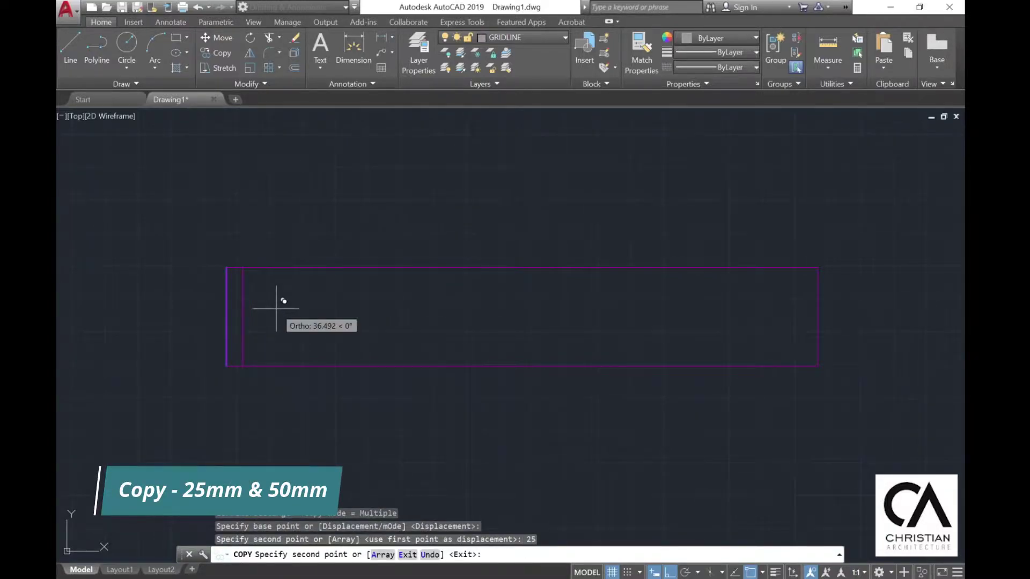
text(50)
key(Return)
key(Escape)
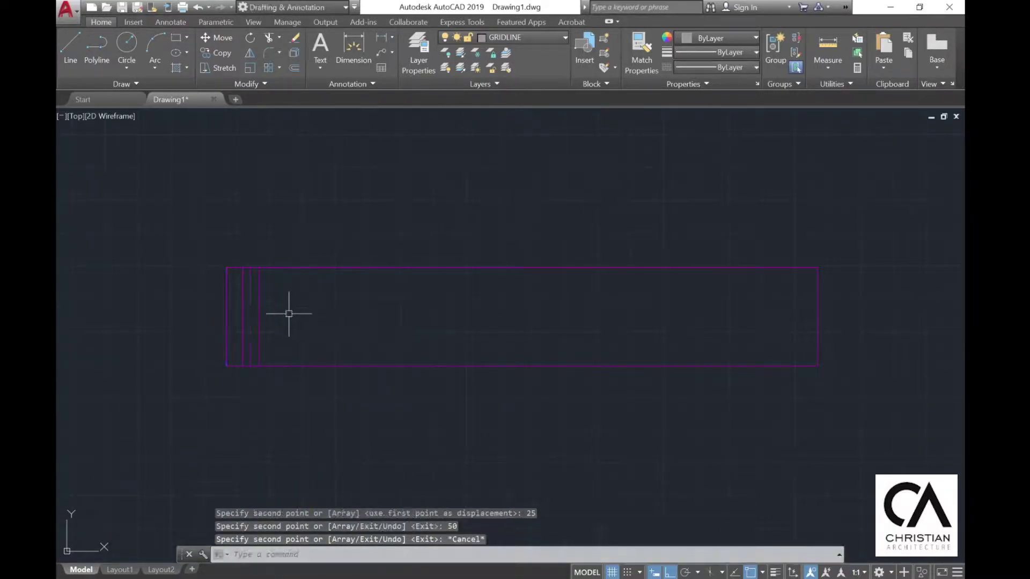
- Mirror the two copied vertical lines about the rectangle's vertical centreline, keeping the source lines
click(250, 54)
click(299, 324)
click(241, 277)
key(Return)
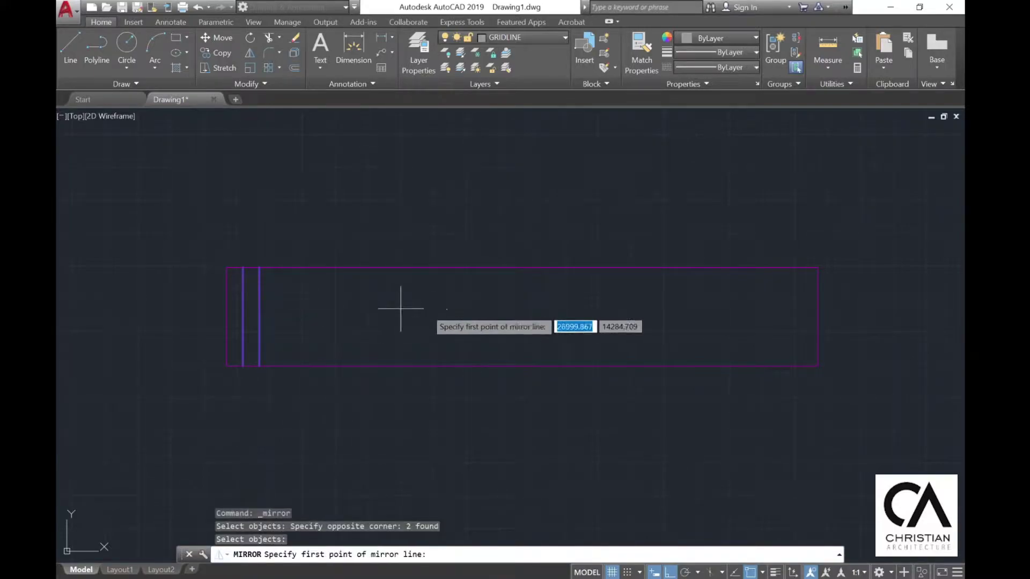
click(522, 267)
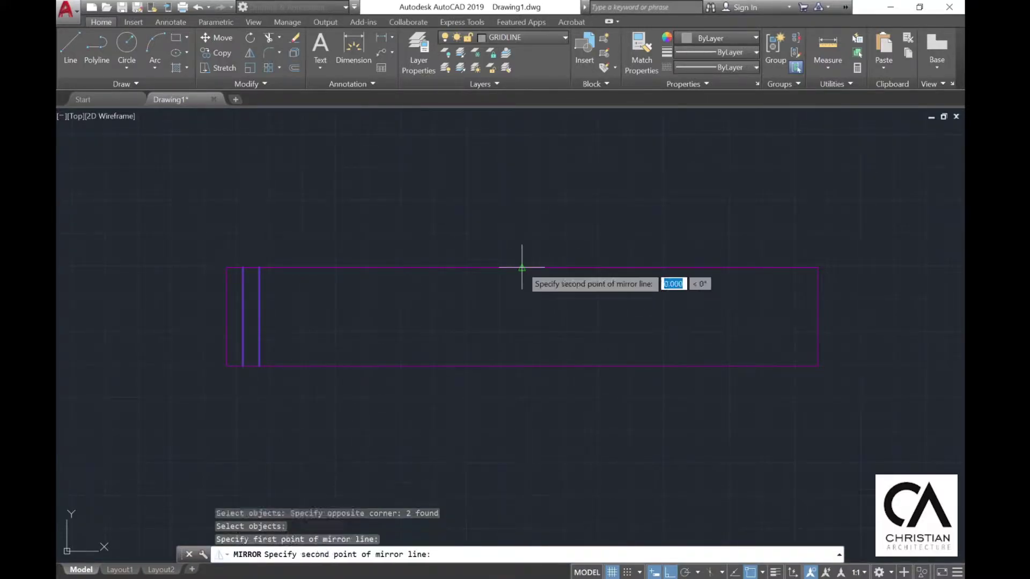
click(522, 367)
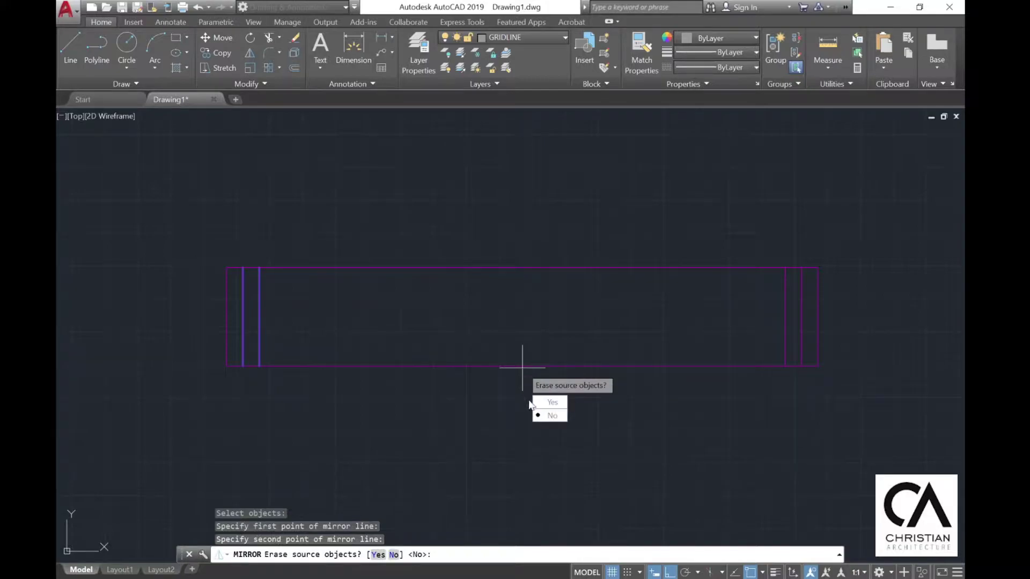
click(541, 414)
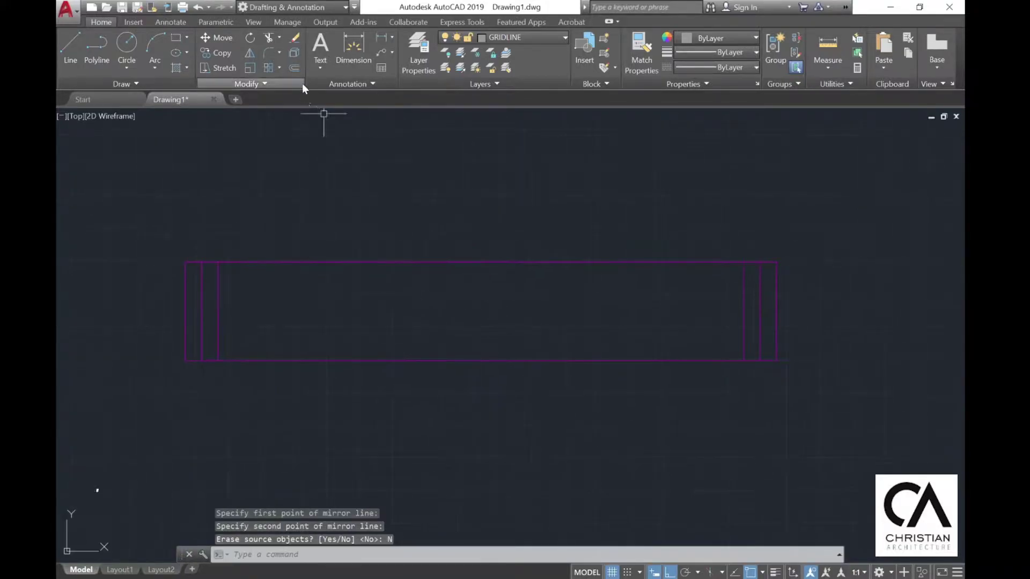
- Offset the rectangle's top and bottom edges 40 mm inward
click(294, 68)
text(40)
key(Return)
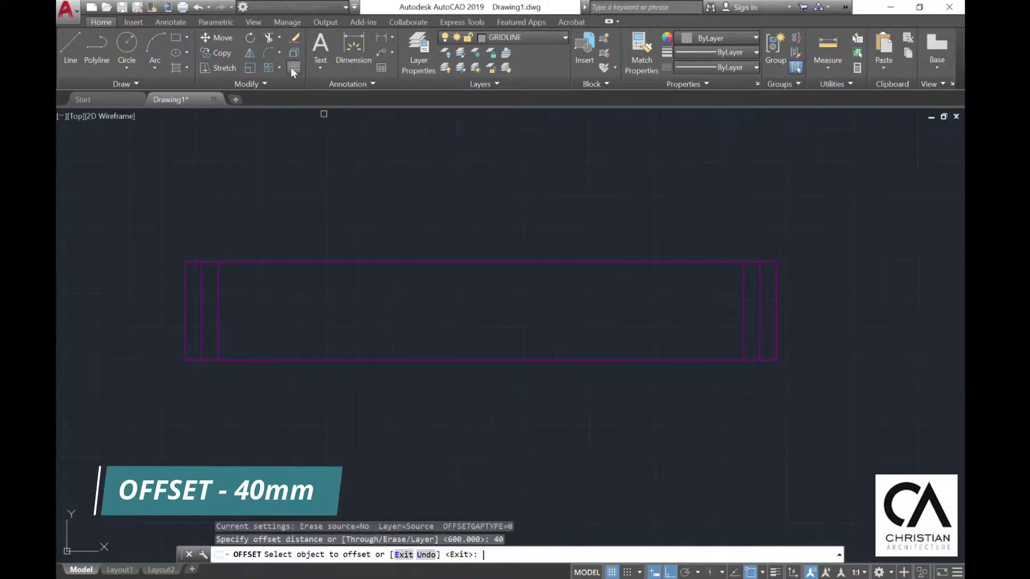
click(363, 262)
click(383, 361)
click(383, 360)
click(408, 295)
key(Escape)
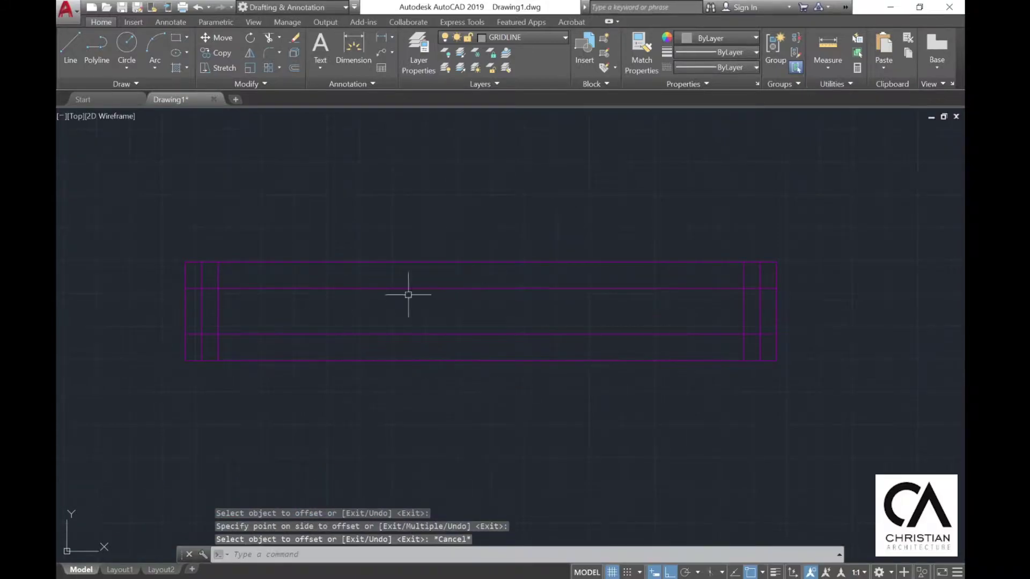
- Using all the lines as cutting edges, trim away the horizontal segments between the two end sections
click(268, 38)
click(821, 385)
click(159, 202)
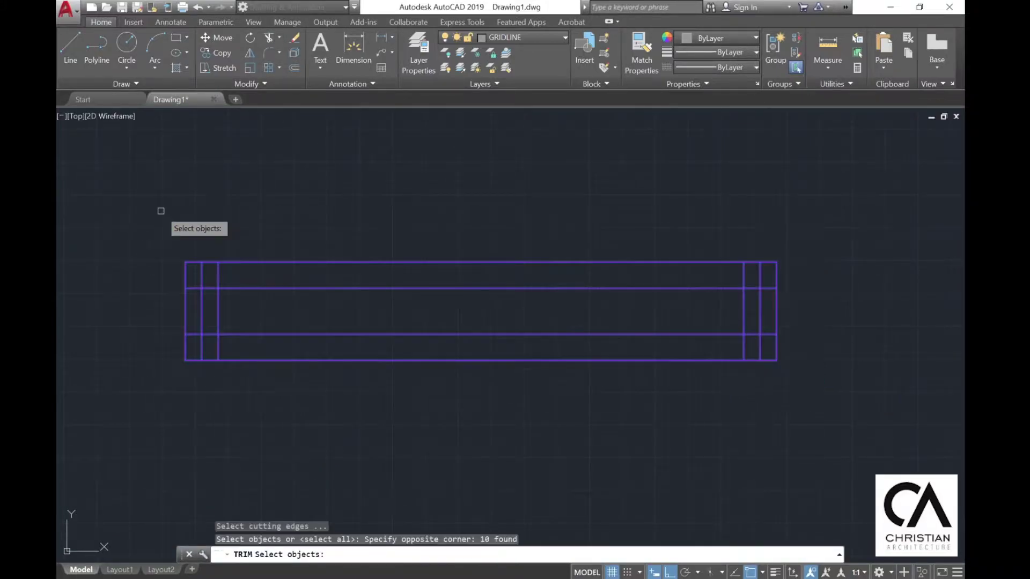
key(Return)
click(572, 424)
click(478, 207)
- Trim the left end section into a stepped jamb profile whose projecting middle part faces the opening
scroll(202, 346, up, 2)
click(246, 377)
click(200, 245)
click(212, 288)
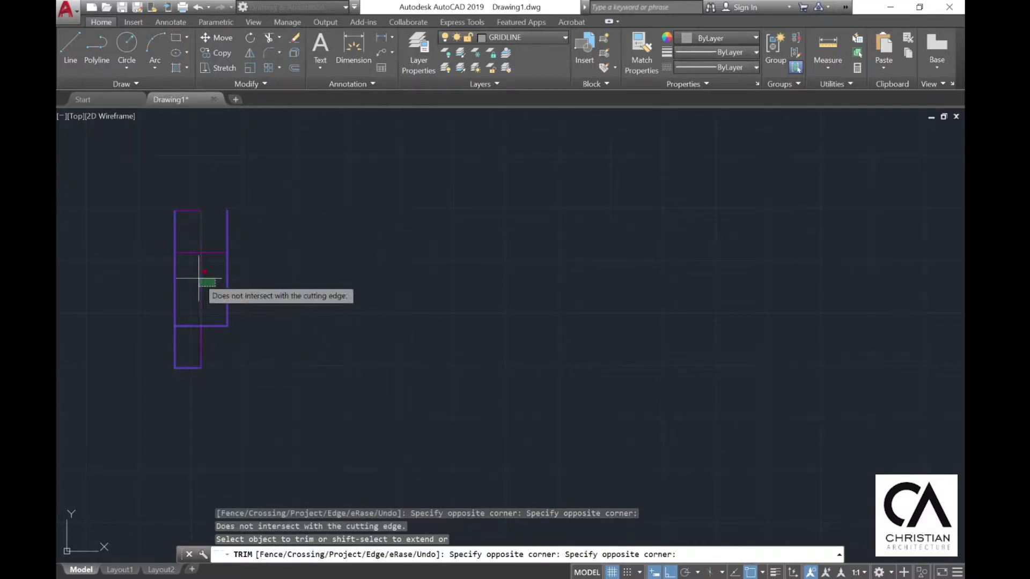
click(187, 280)
key(ctrl+z)
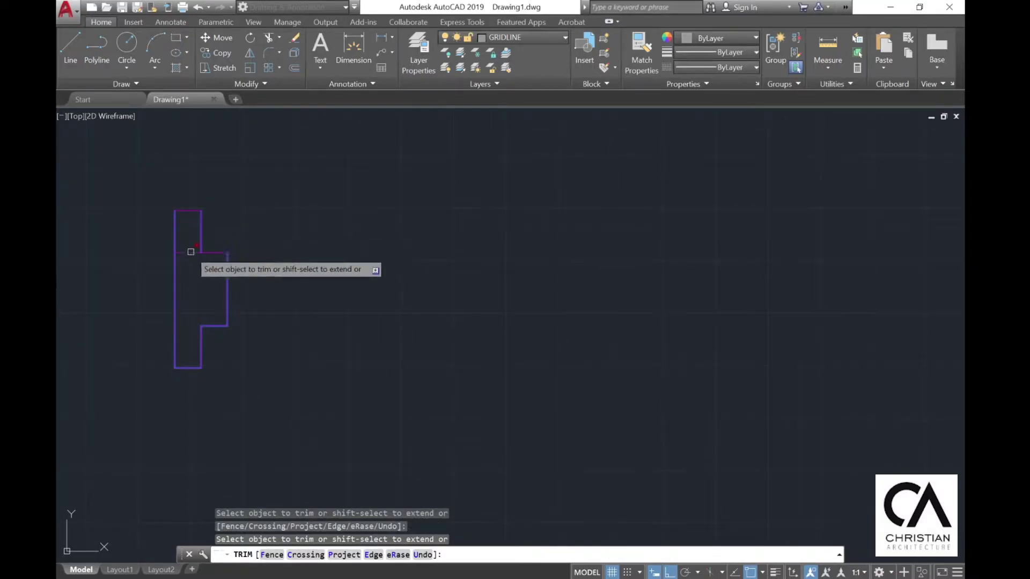
- Trim the right end section into a matching stepped jamb profile facing the opening, and finish trimming
middle_drag(191, 250, 458, 279)
scroll(473, 341, up, 1)
click(439, 441)
click(410, 406)
key(ctrl+z)
scroll(695, 333, up, 4)
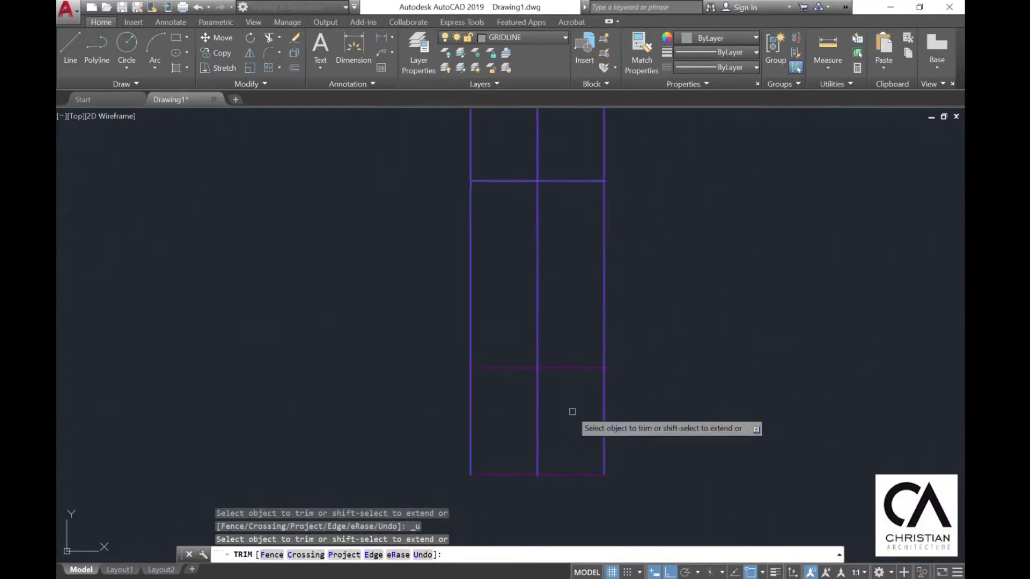
click(570, 411)
click(523, 386)
scroll(701, 324, down, 3)
scroll(555, 333, up, 3)
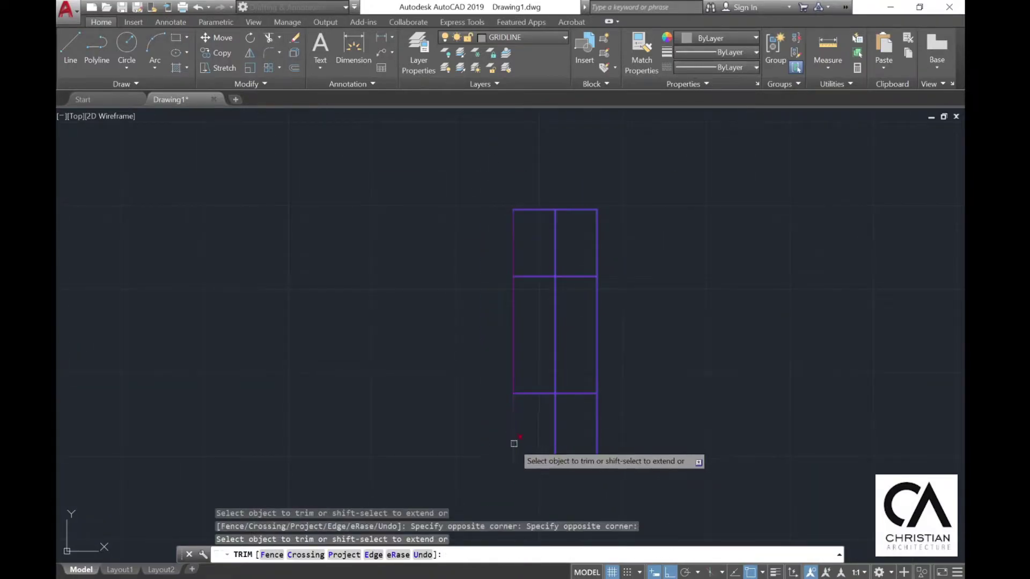
click(524, 210)
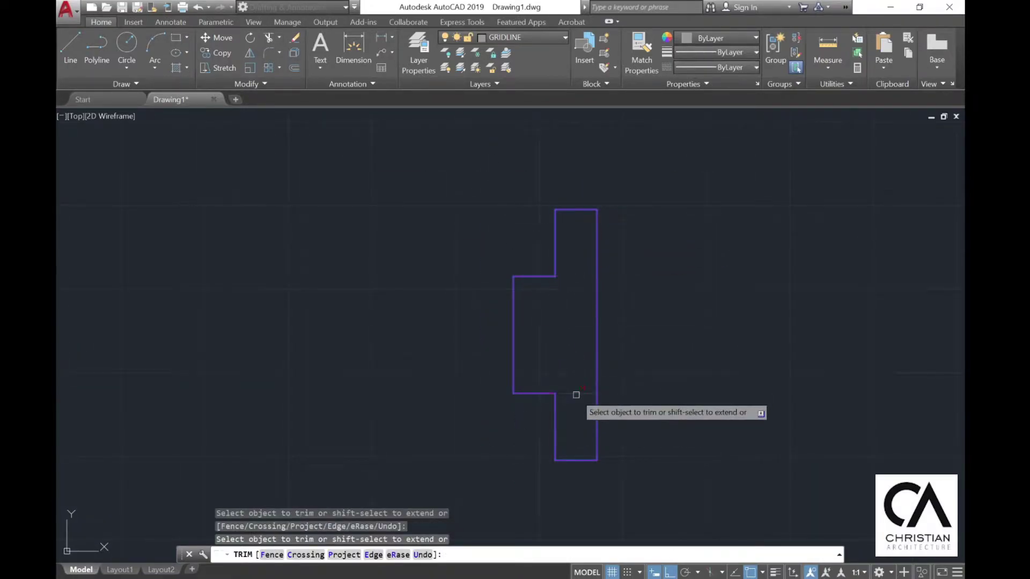
key(Escape)
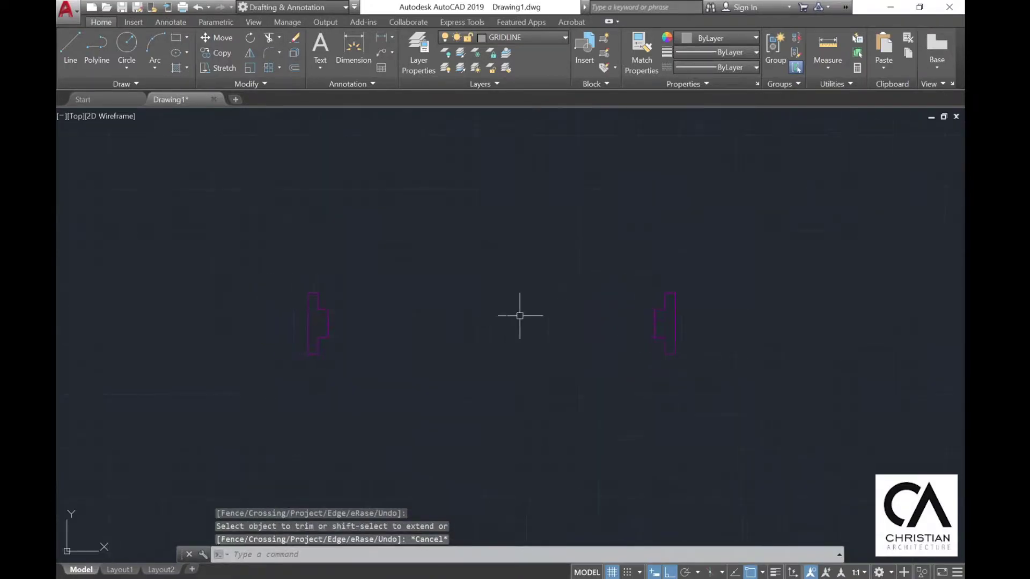
- Draw a circle centred on the left jamb's upper inner corner, with its radius reaching the right jamb's upper inner corner
middle_drag(520, 316, 529, 402)
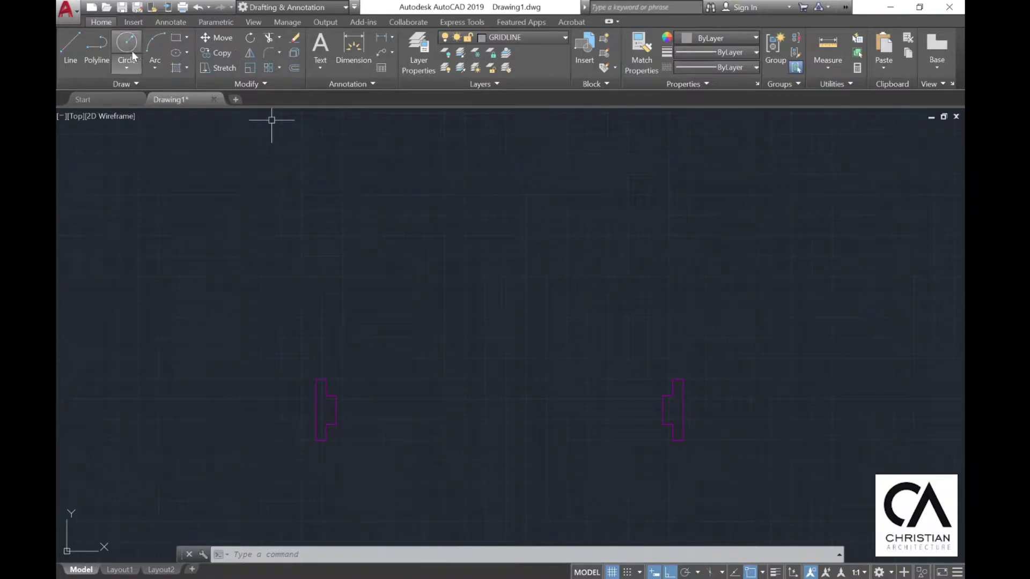
click(126, 73)
click(146, 91)
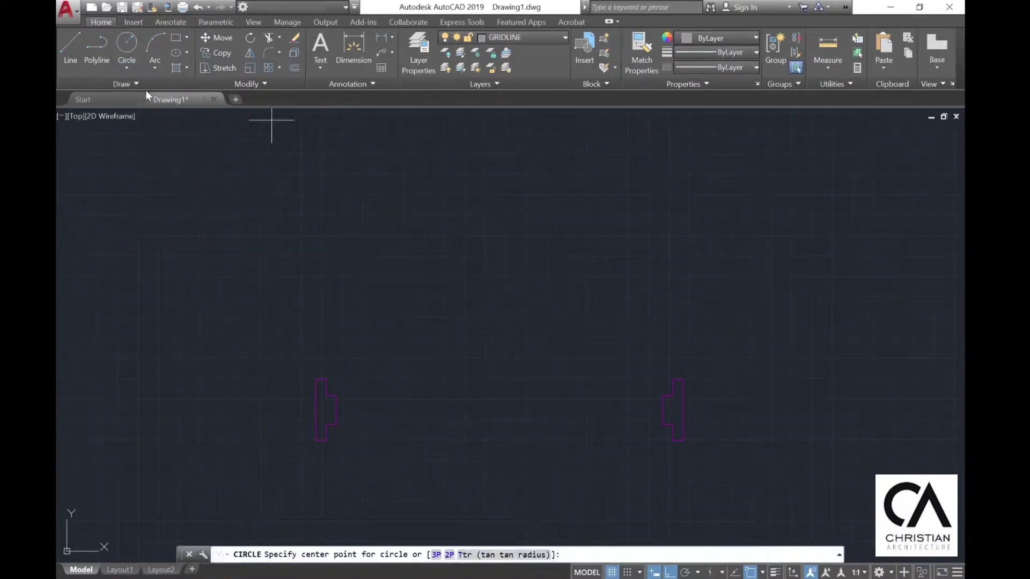
scroll(328, 397, up, 8)
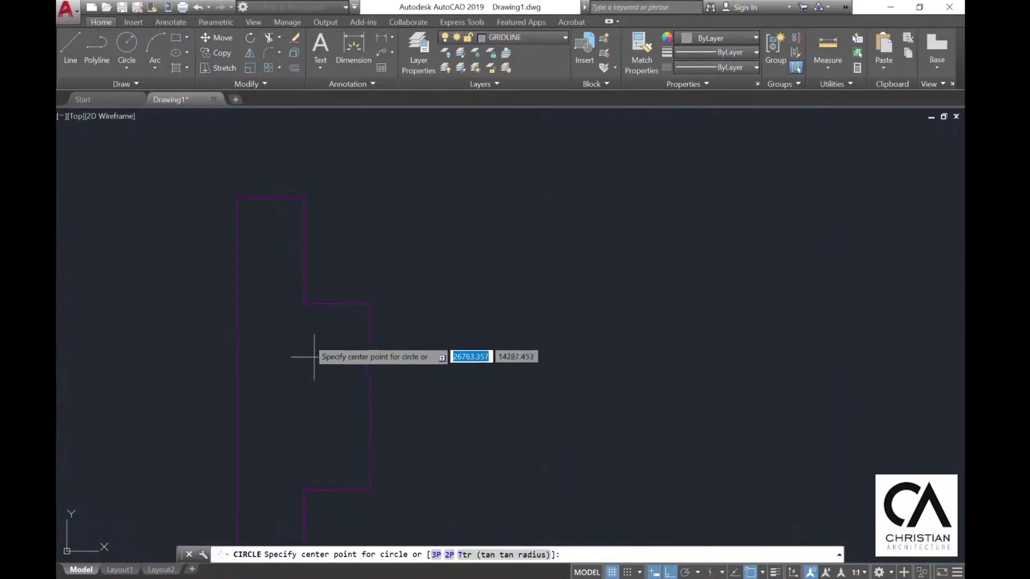
click(304, 198)
scroll(417, 194, down, 8)
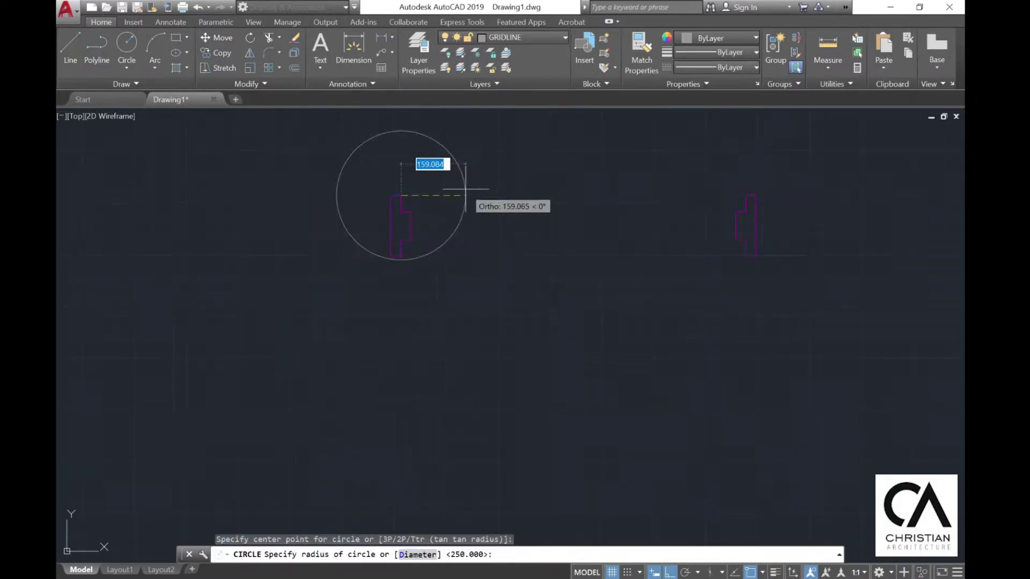
scroll(740, 188, up, 5)
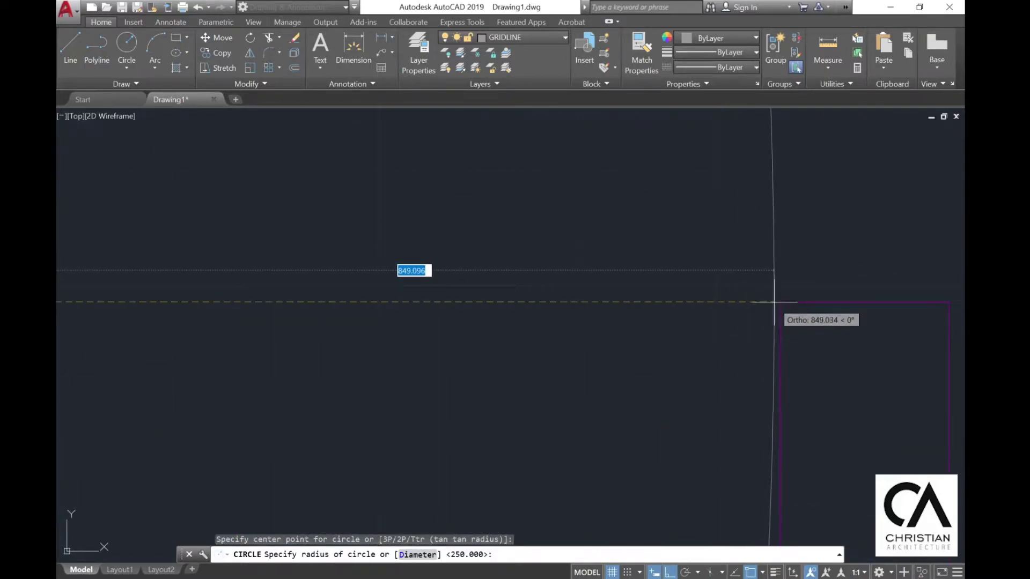
click(781, 302)
scroll(760, 309, down, 5)
middle_drag(619, 236, 489, 277)
- Assign the circle to the DOOR layer and clear the selection
click(610, 255)
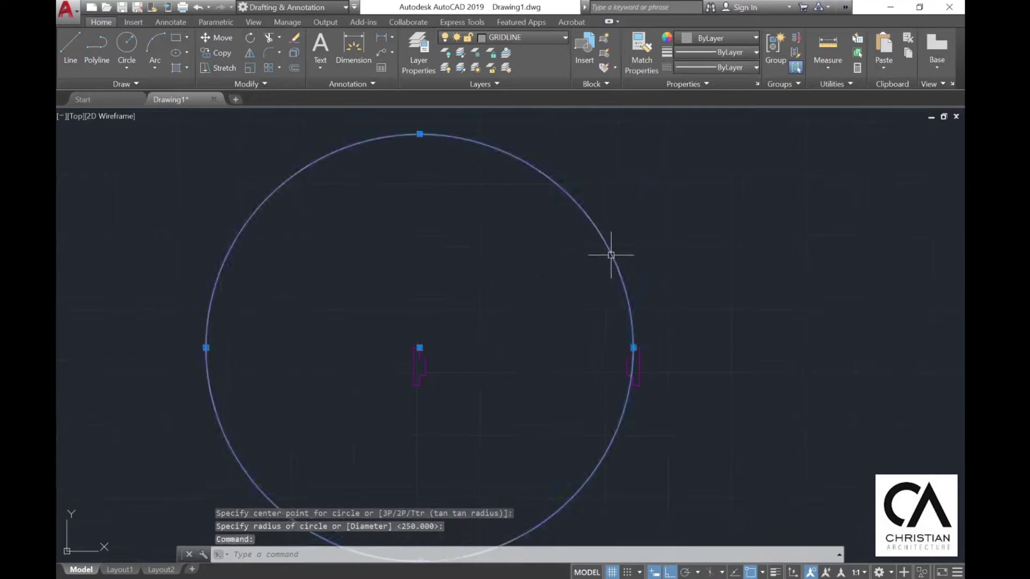
click(518, 38)
click(506, 98)
middle_drag(452, 214, 436, 237)
key(Escape)
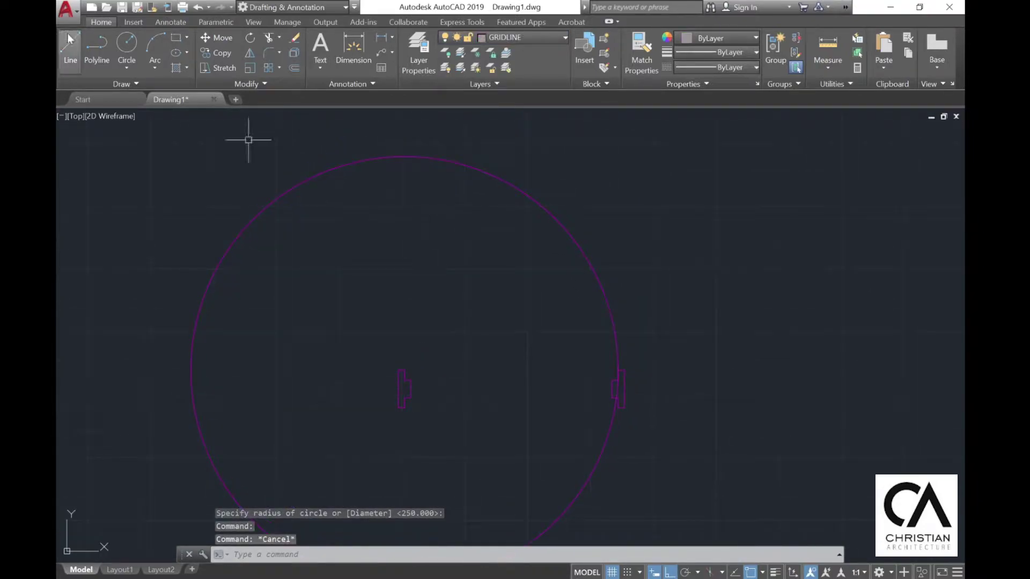
- Draw a vertical 850 mm line from the left jamb's upper inner corner to the circle's top quadrant
click(72, 54)
scroll(421, 368, up, 4)
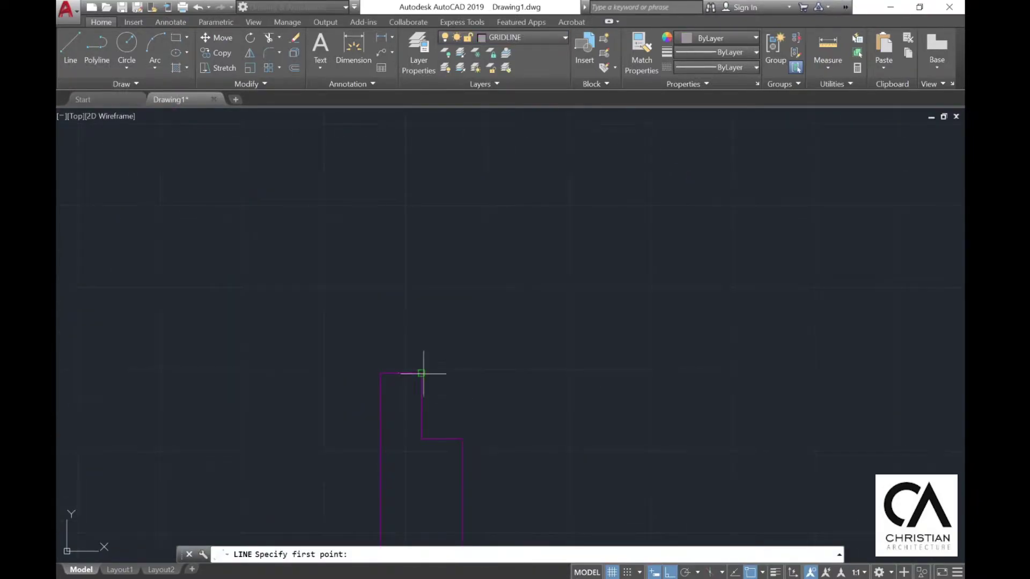
click(421, 370)
scroll(420, 373, down, 4)
scroll(420, 373, down, 2)
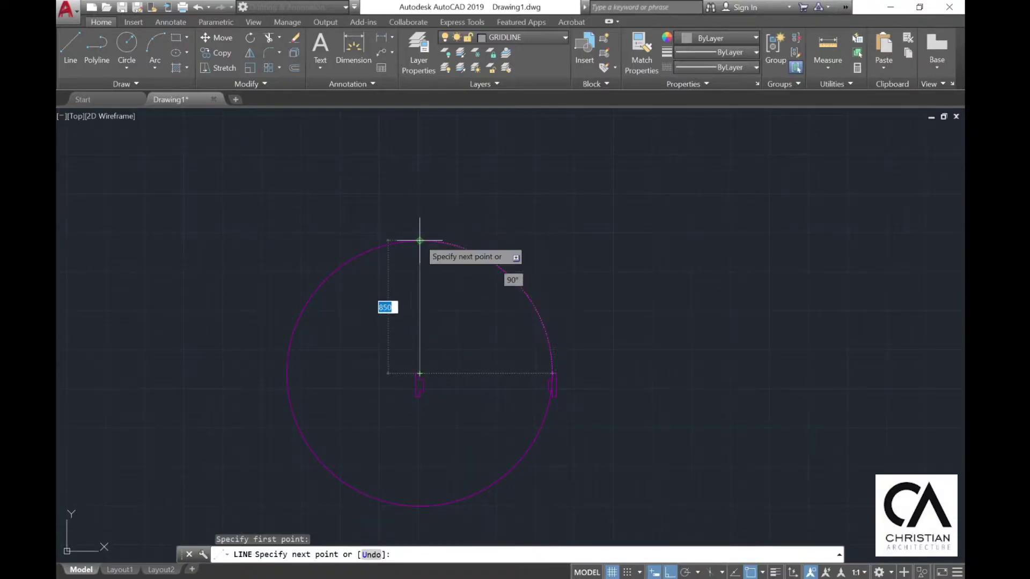
click(420, 240)
key(Escape)
- Offset the vertical door-leaf line 35 mm to the right
click(294, 68)
text(35)
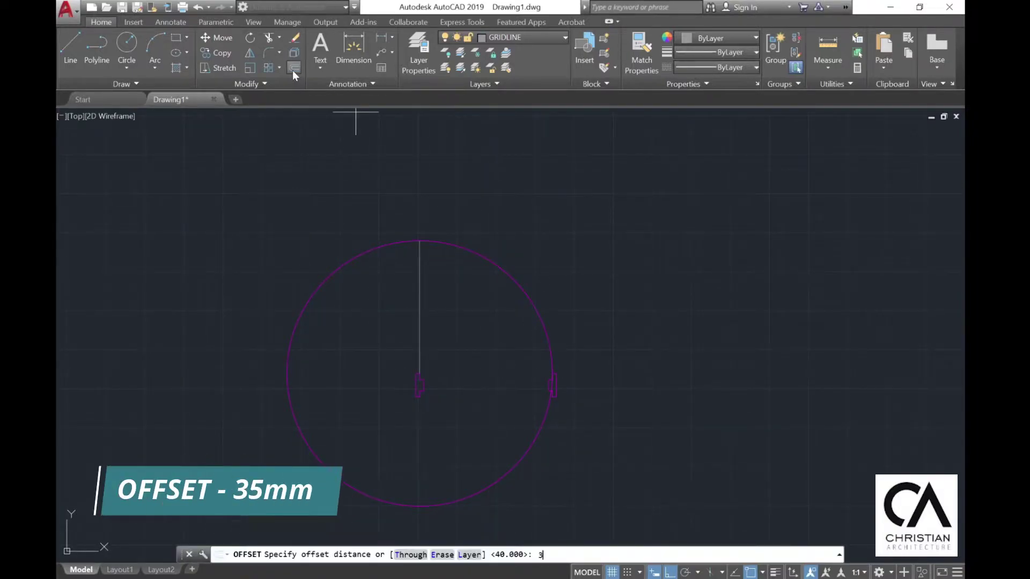
key(Return)
click(419, 338)
click(422, 382)
scroll(423, 367, up, 4)
key(Escape)
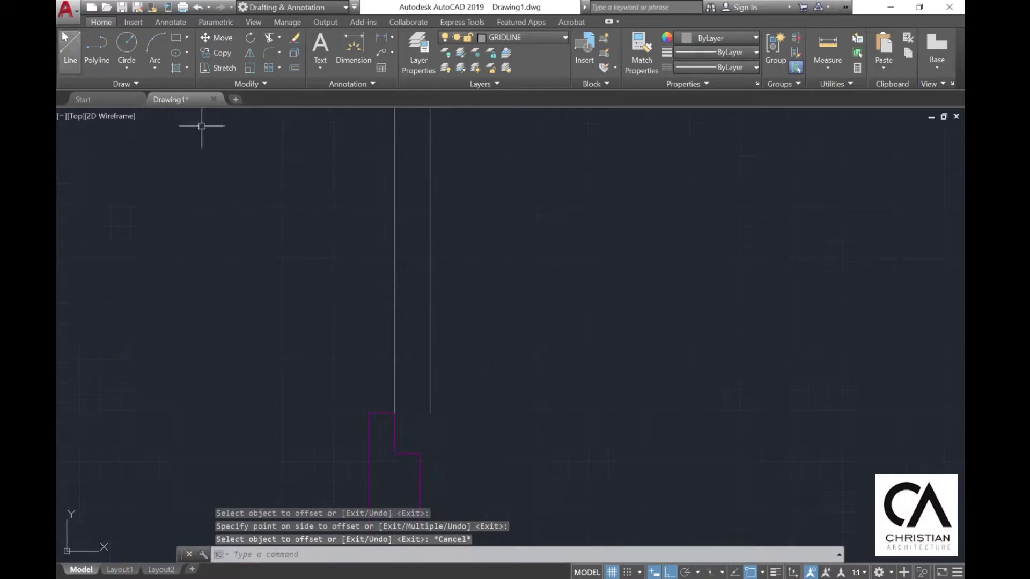
- Draw a line joining the lower ends of the two vertical door-leaf lines to close the leaf
click(70, 48)
click(394, 413)
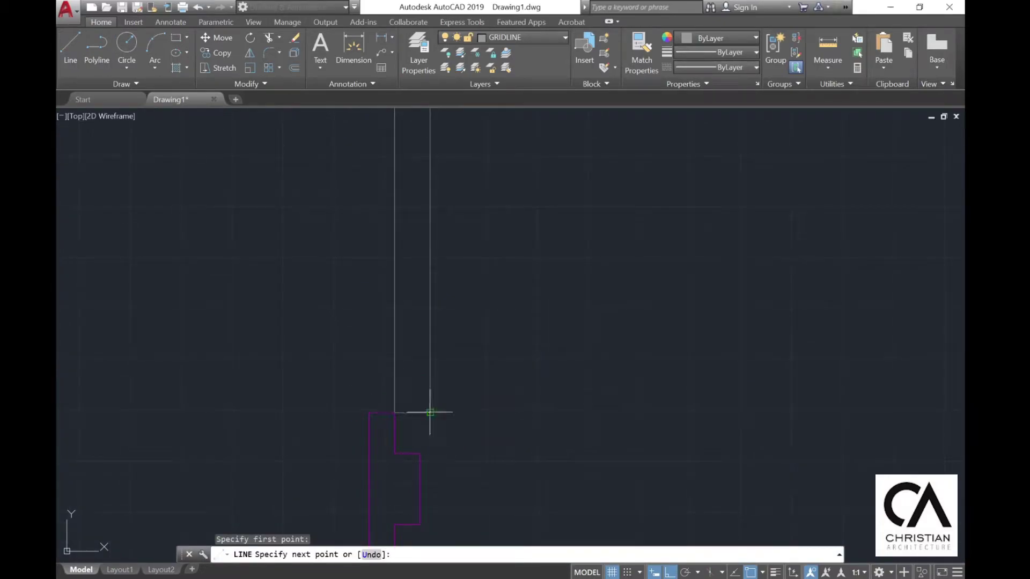
scroll(423, 413, down, 5)
key(Escape)
middle_drag(434, 277, 404, 291)
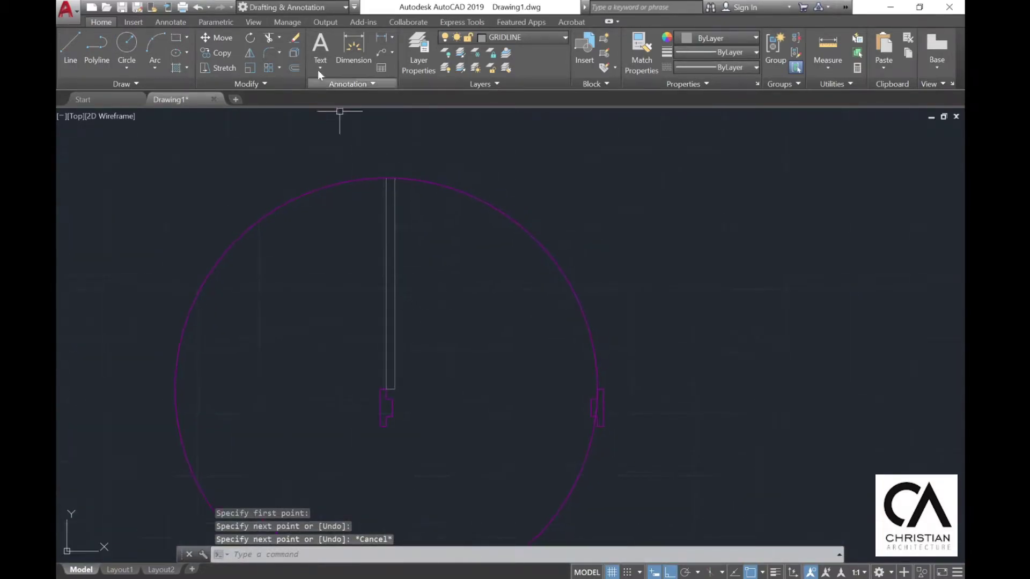
- Trim the circle to leave only the quarter swing arc between the leaf's top and the right jamb
click(269, 37)
click(674, 462)
click(333, 128)
key(Return)
click(330, 184)
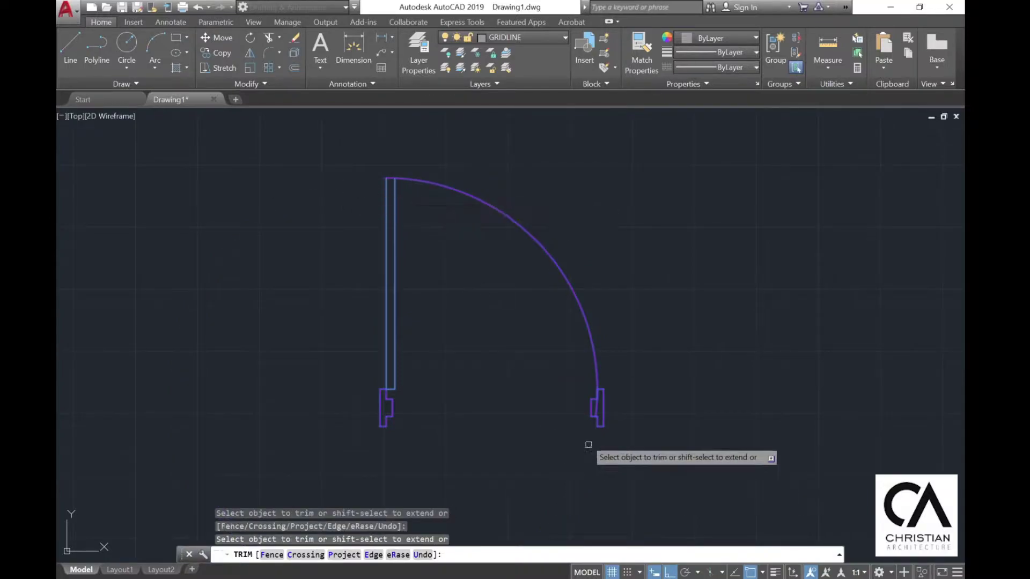
- Trim off the remaining piece of the swing arc that crosses the right jamb
scroll(599, 418, up, 6)
click(591, 374)
click(559, 335)
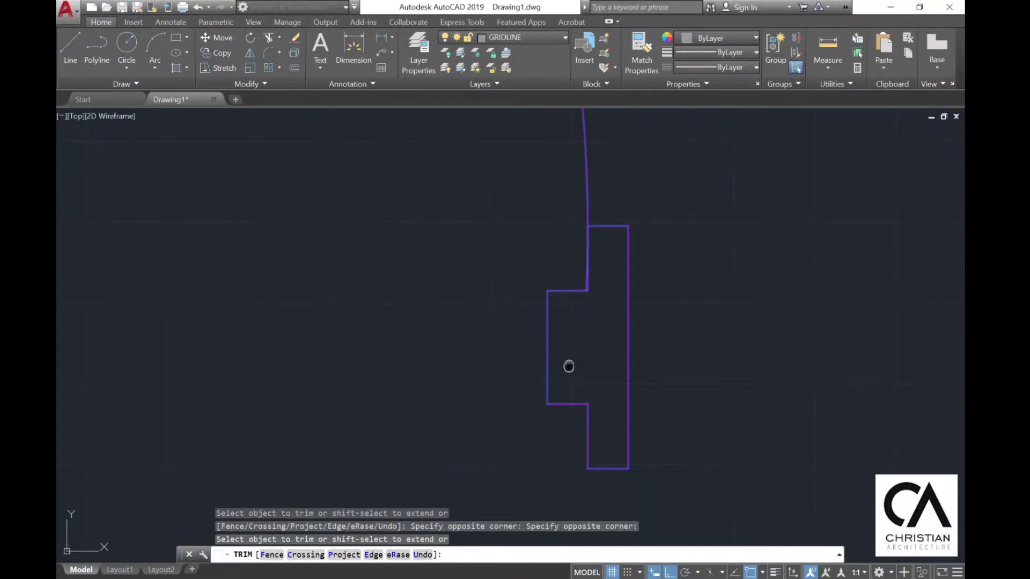
scroll(552, 269, up, 8)
scroll(631, 499, down, 10)
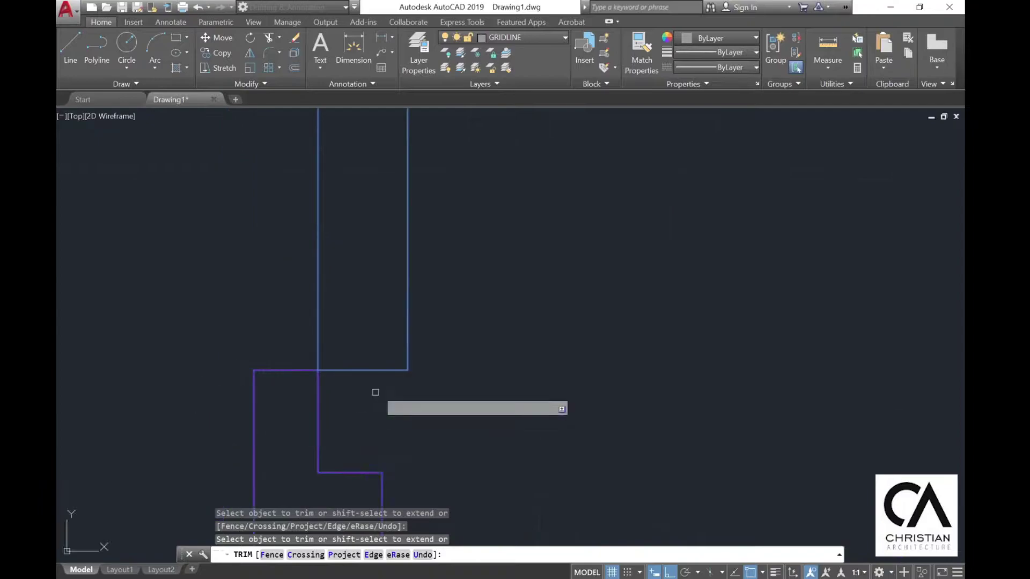
scroll(546, 252, up, 6)
key(Escape)
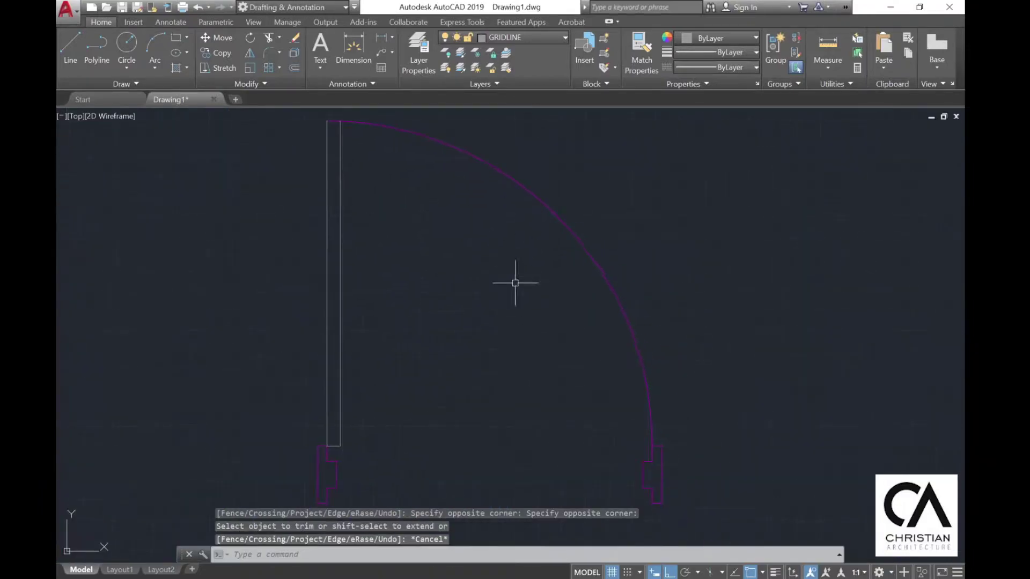
- Assign the whole door, including leaf, arc and jambs, to the DOOR layer and clear the selection
click(743, 530)
click(289, 115)
click(502, 38)
click(504, 98)
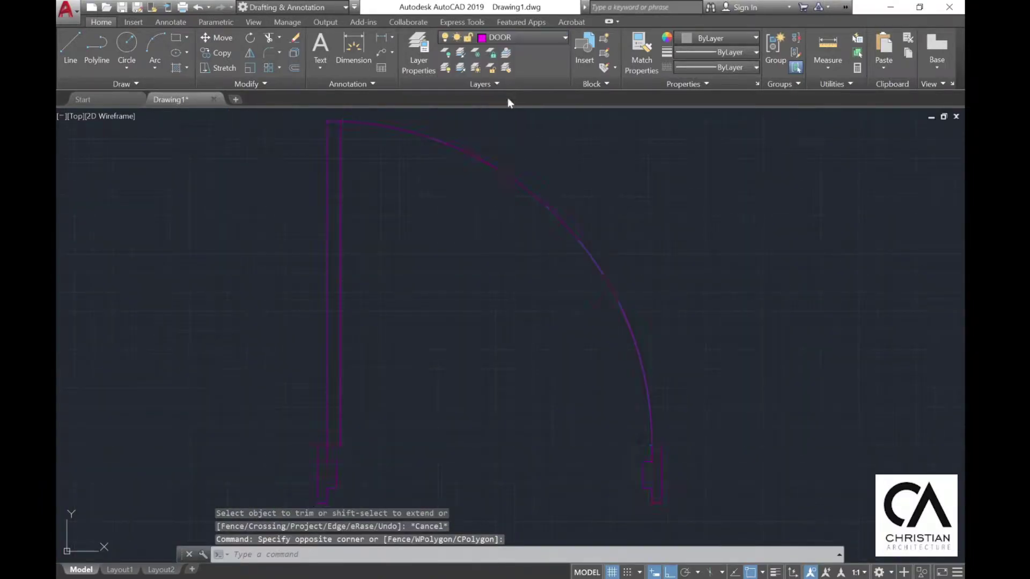
key(Escape)
middle_drag(462, 295, 447, 271)
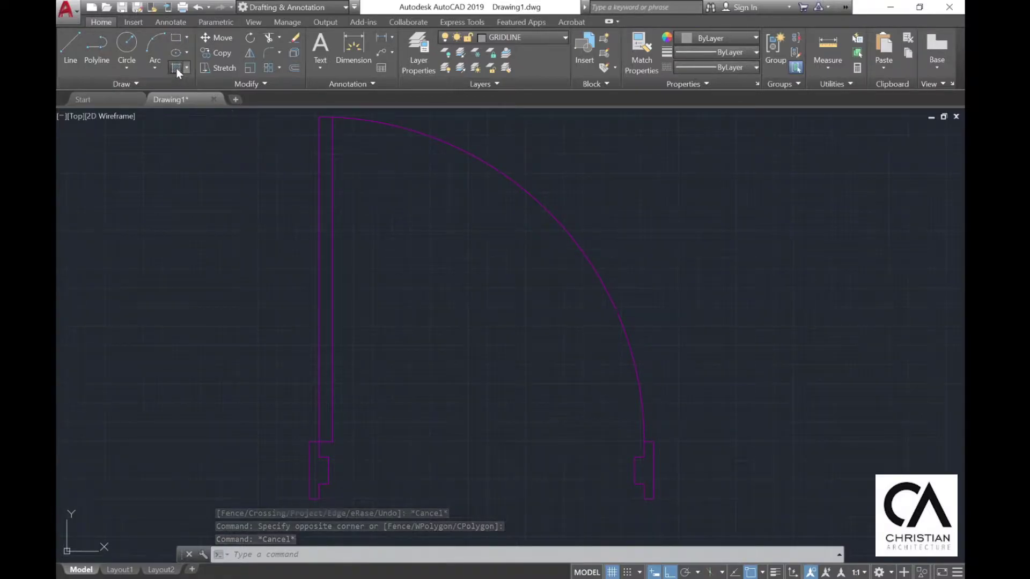
- Fill the left jamb with a SOLID hatch in magenta, using its outline segments as the boundary
click(176, 69)
click(416, 53)
click(429, 198)
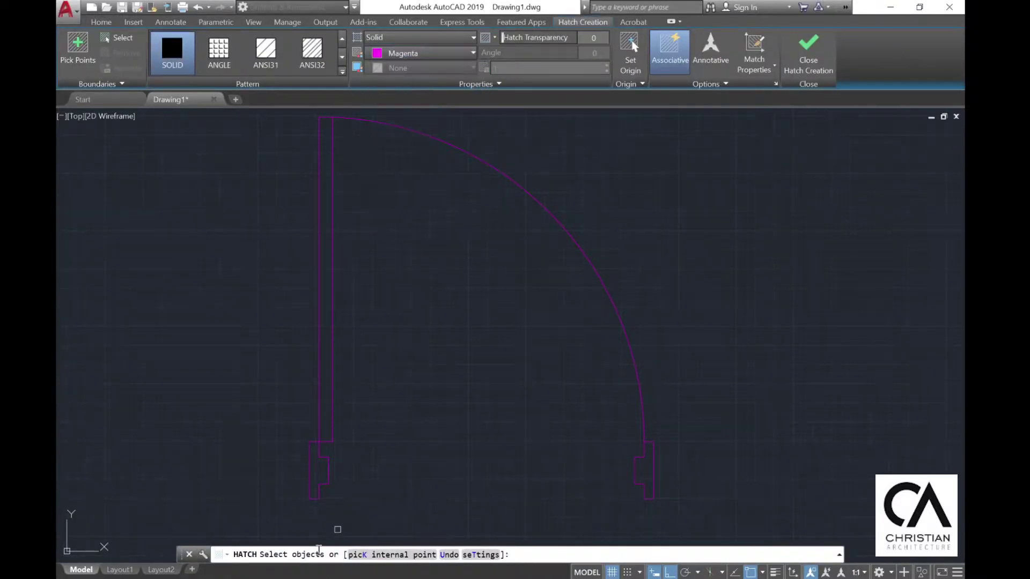
click(327, 470)
click(290, 437)
click(349, 512)
click(315, 444)
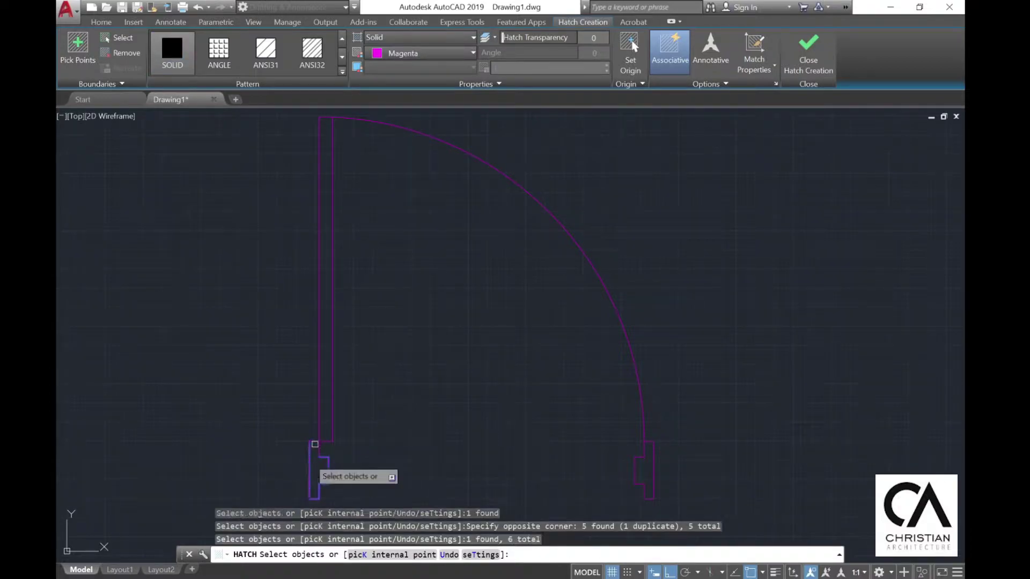
click(315, 443)
click(321, 449)
- Add the right jamb's outline segments as a boundary for the solid magenta hatch and finish hatching
middle_drag(657, 447, 613, 395)
click(600, 437)
click(594, 431)
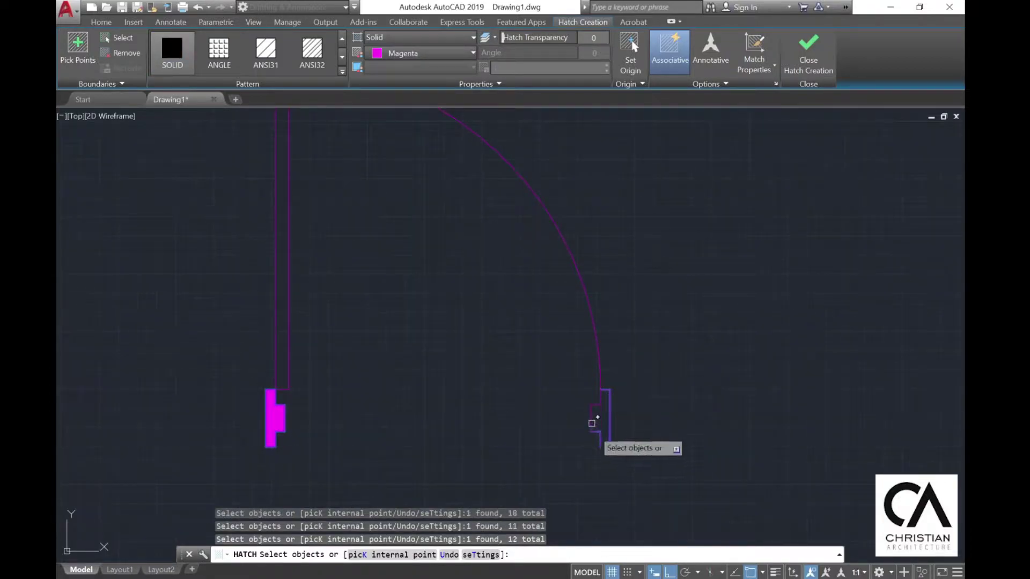
click(591, 417)
click(595, 404)
click(608, 447)
key(Escape)
middle_drag(406, 342, 473, 396)
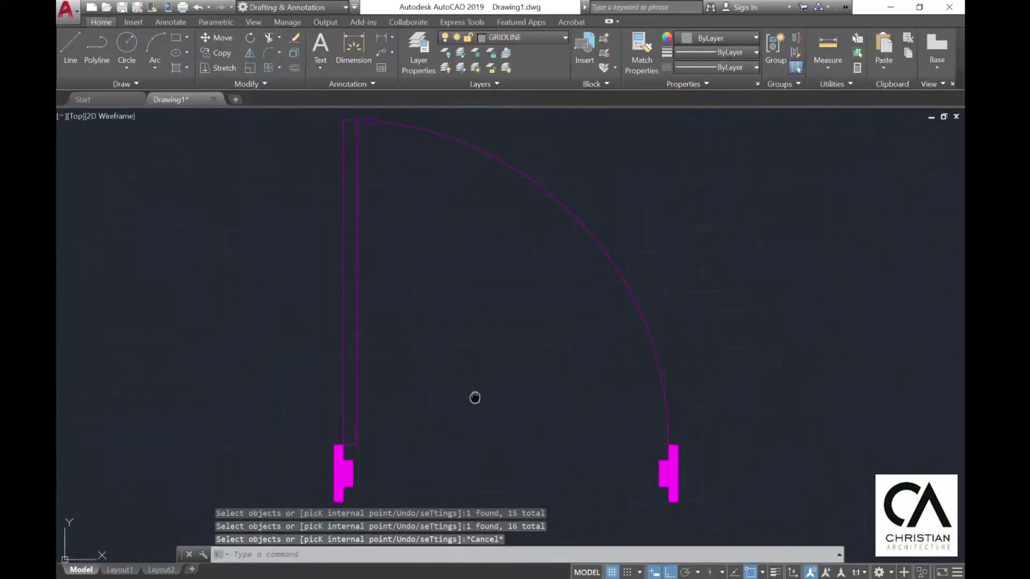
- Group the leaf, swing arc, jambs and hatches into one door object and check that it selects as a whole
click(707, 513)
click(225, 113)
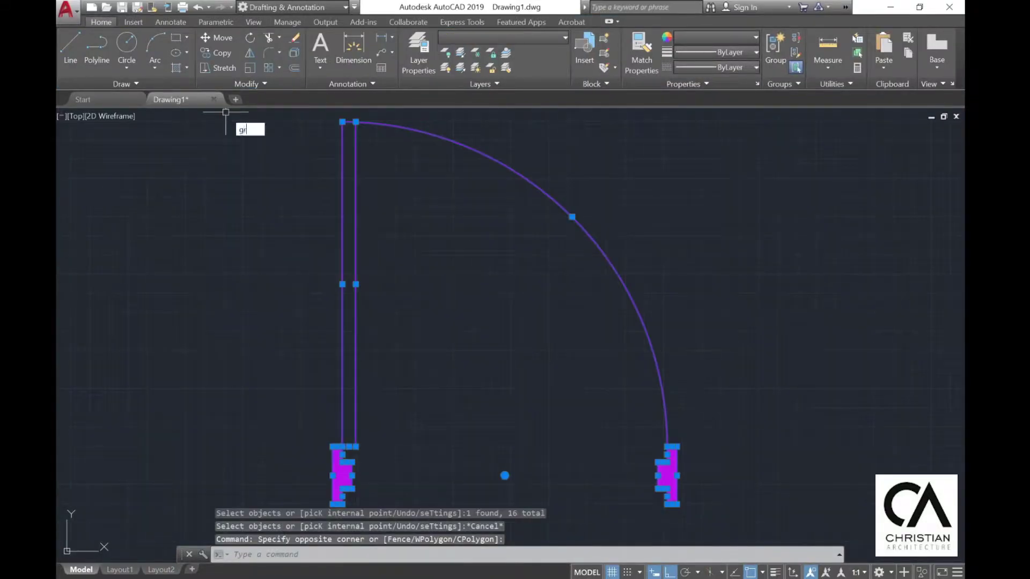
text(group)
key(Return)
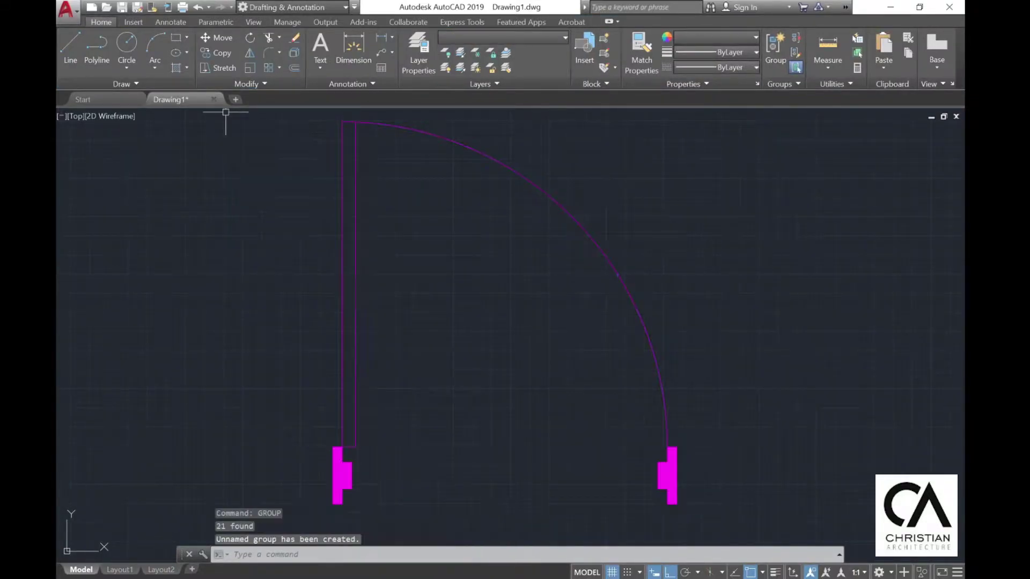
key(Escape)
click(356, 306)
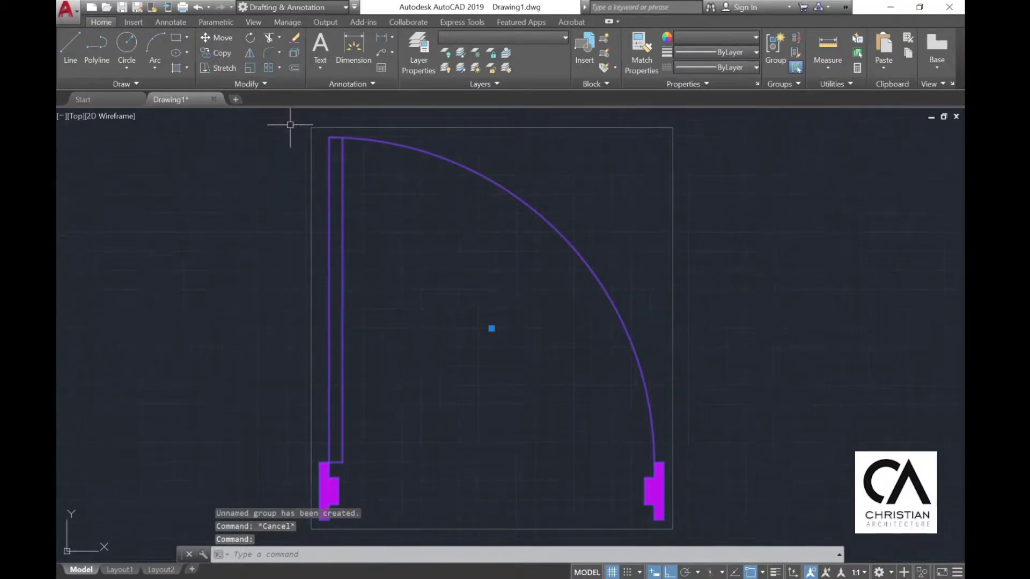
key(Escape)
- Draw a 1200 by 150 mm rectangle in the empty area to the right of the door
scroll(445, 270, down, 6)
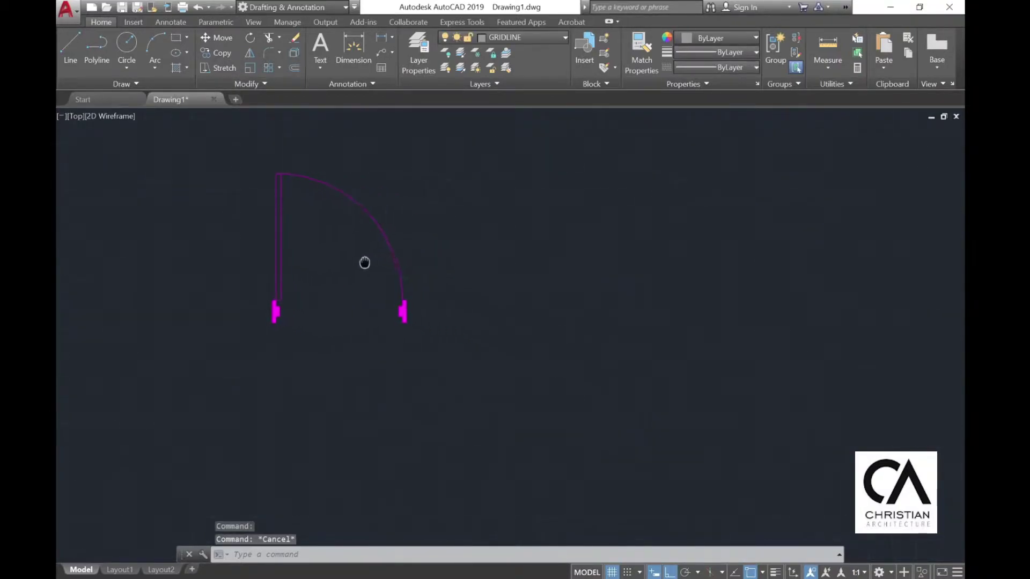
middle_drag(364, 263, 322, 267)
scroll(279, 217, up, 1)
middle_drag(279, 217, 205, 231)
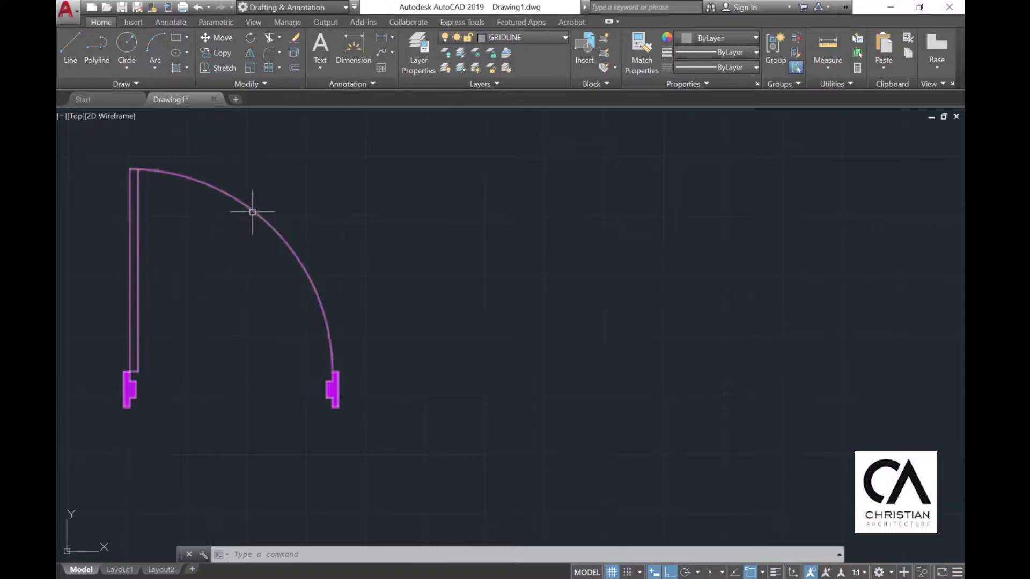
click(176, 39)
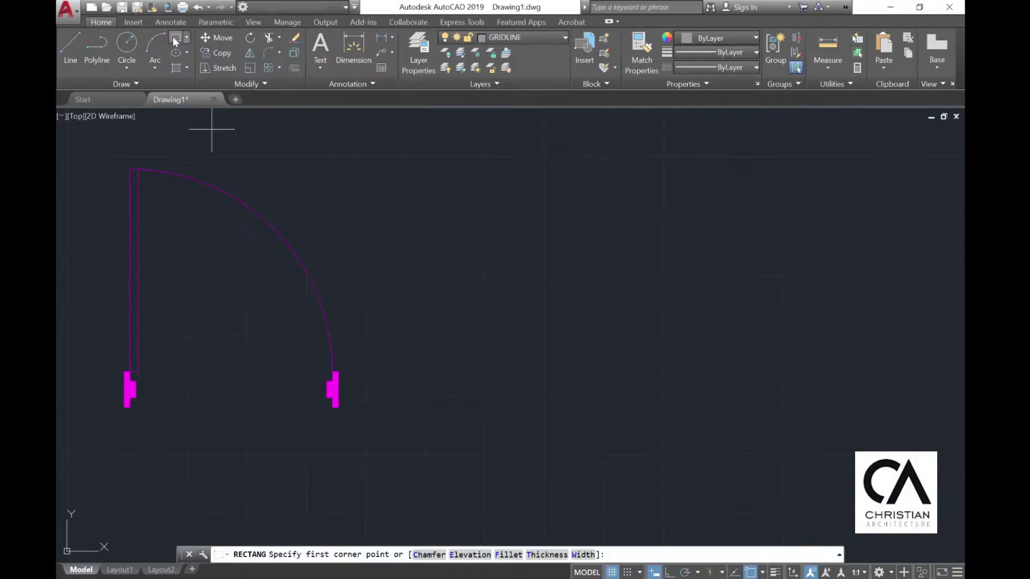
scroll(496, 349, up, 2)
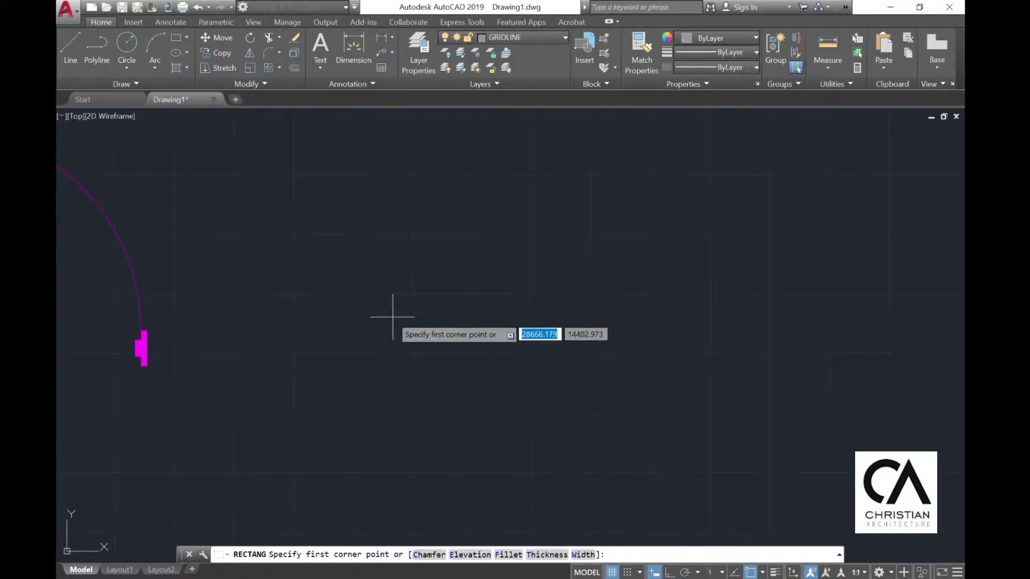
click(392, 317)
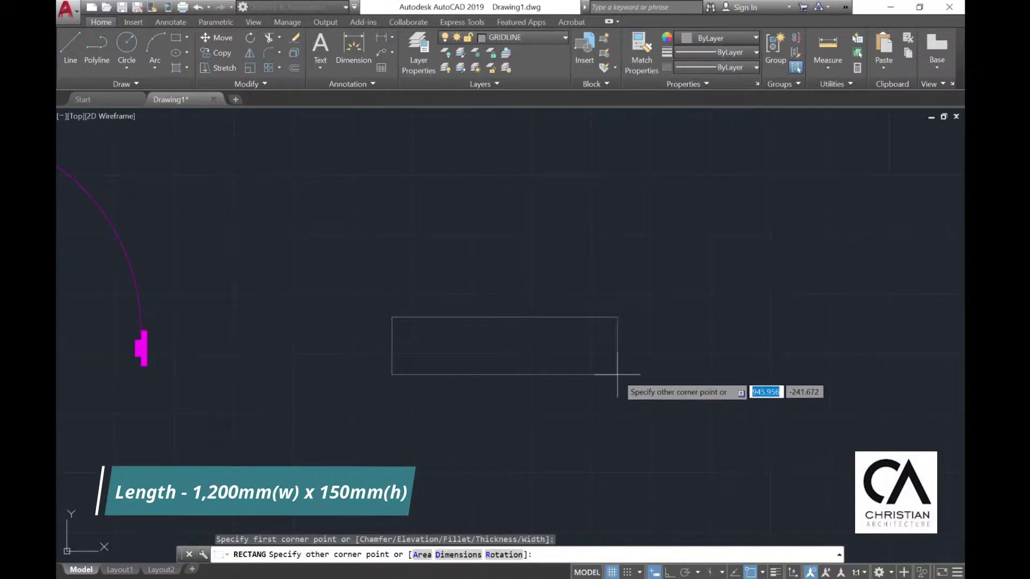
text(12)
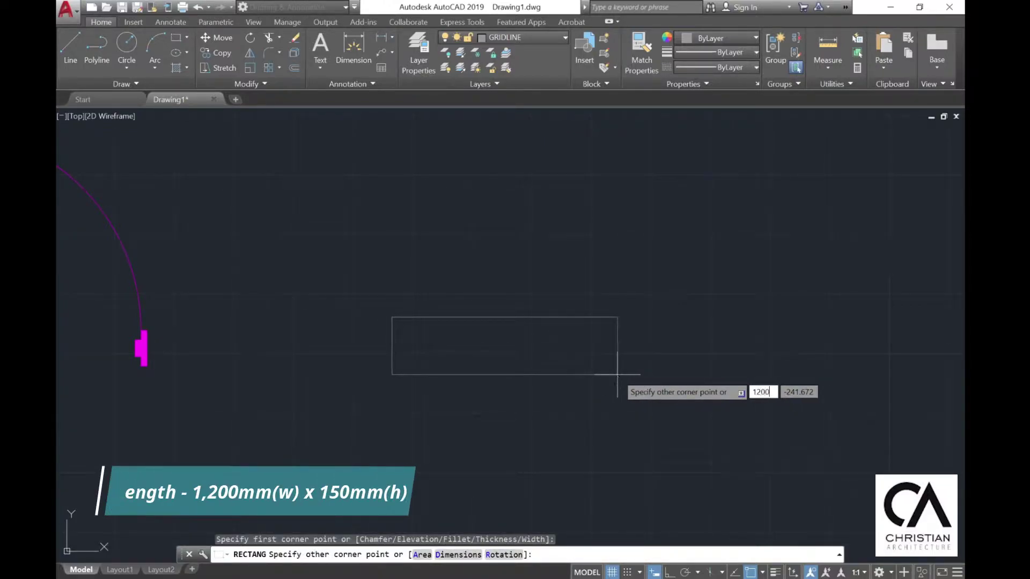
text(00)
key(Tab)
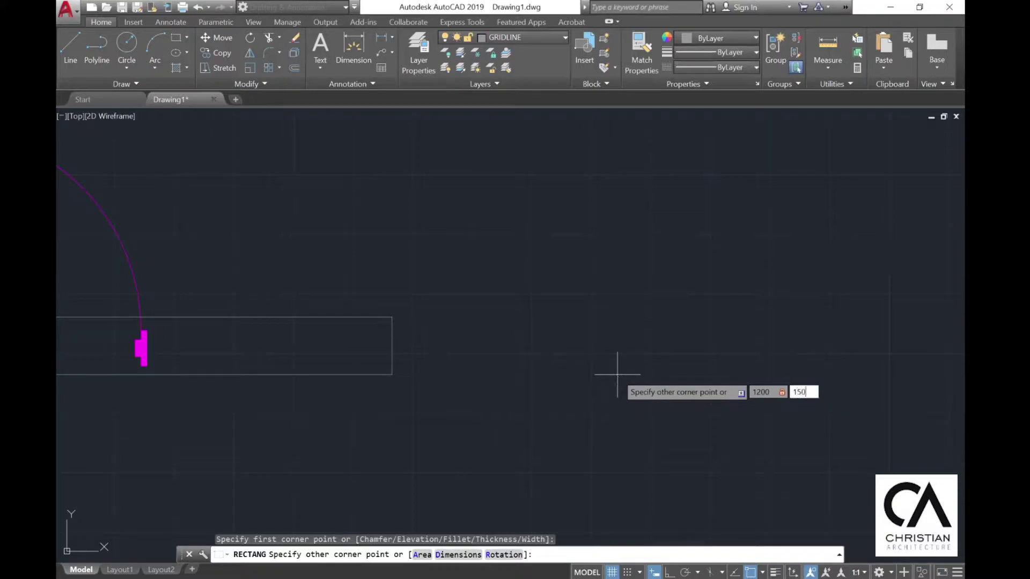
text(150)
key(Return)
- Assign the new rectangle to the WINDOW layer and clear the selection
middle_drag(511, 166, 498, 216)
scroll(526, 296, up, 1)
click(523, 360)
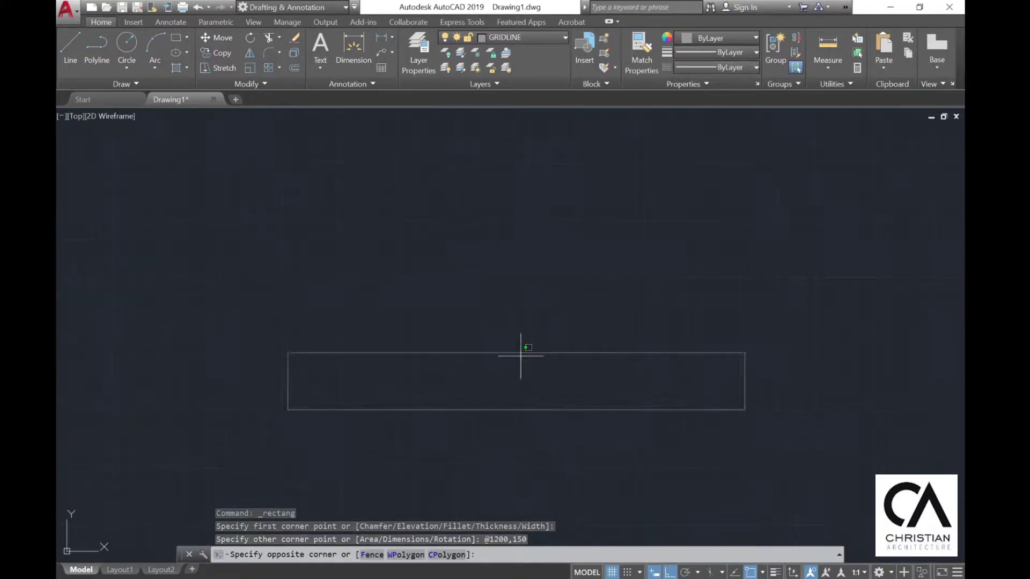
click(483, 295)
click(514, 38)
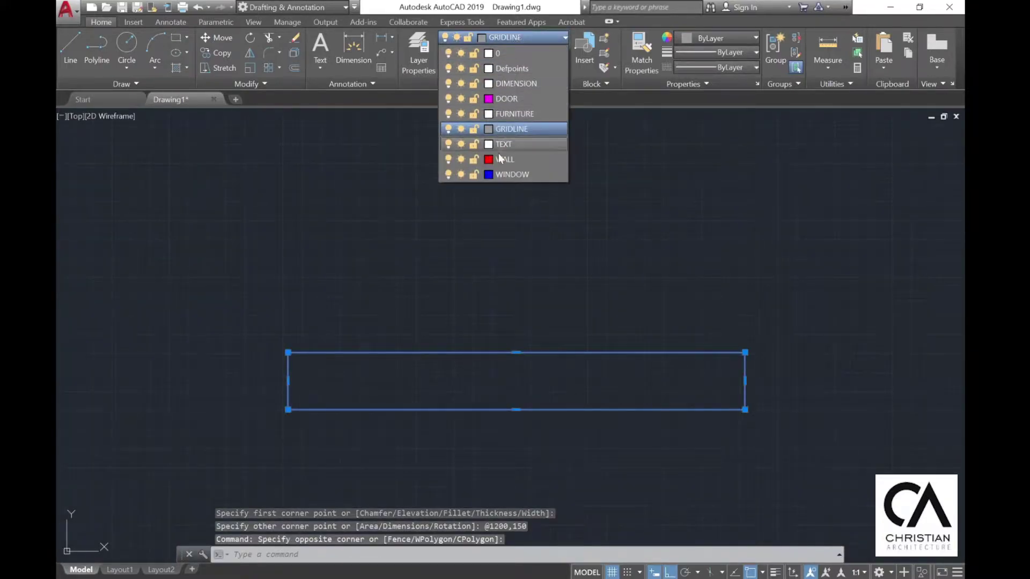
click(508, 178)
key(Escape)
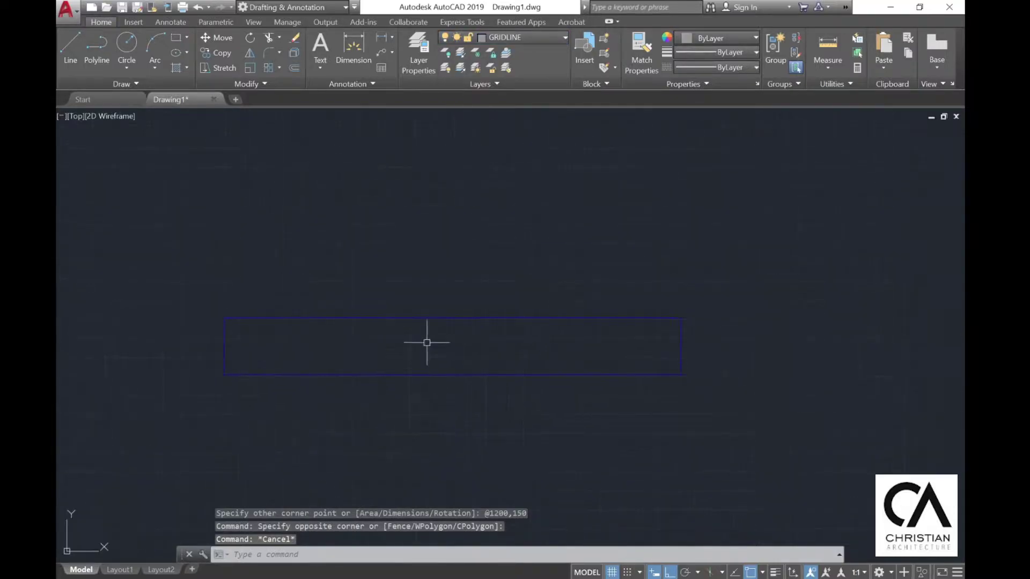
- Explode the window rectangle and offset its left edge inward twice in succession by 50 mm
click(452, 337)
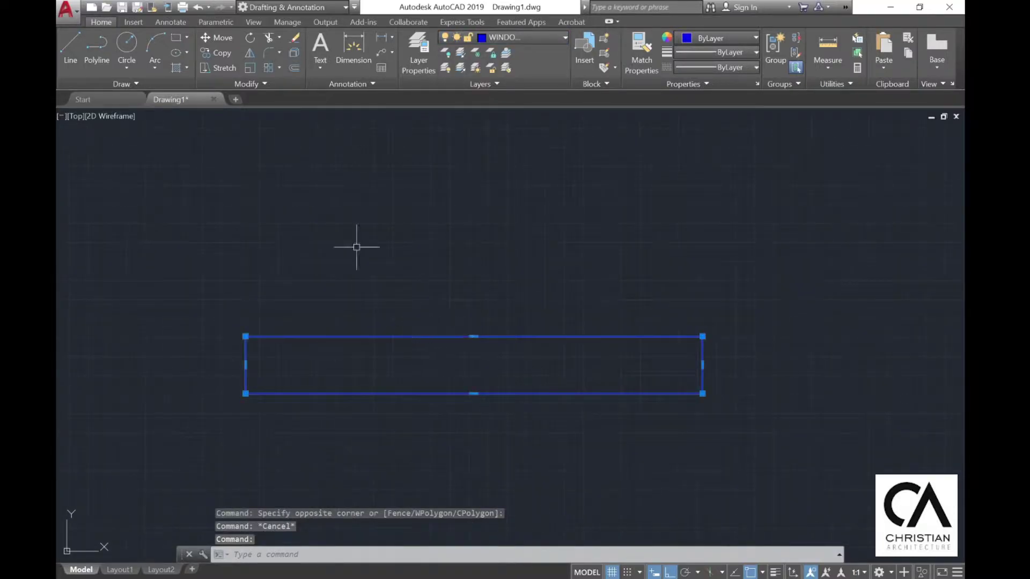
click(295, 53)
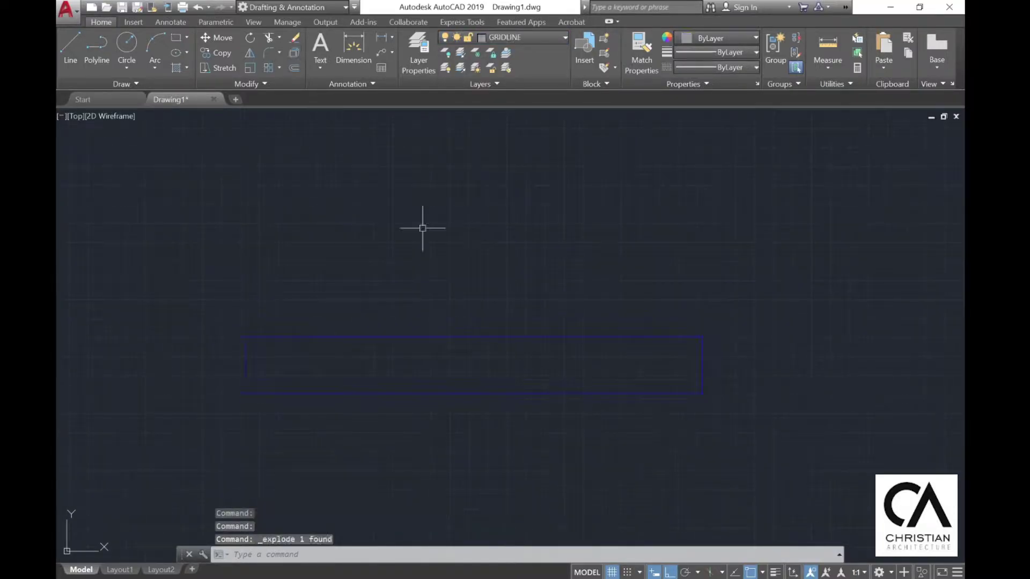
click(295, 66)
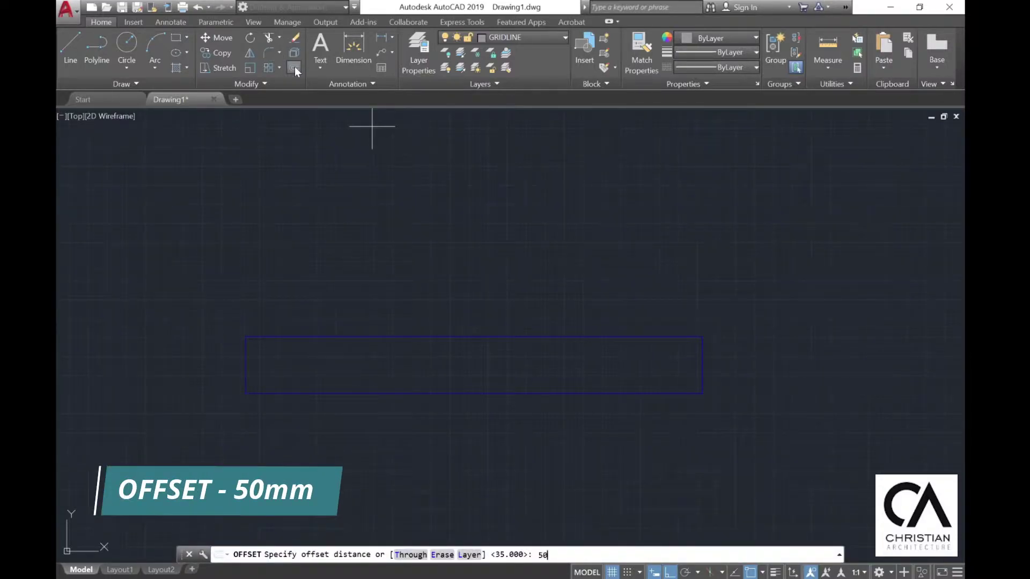
key(Return)
click(245, 371)
click(273, 372)
click(264, 373)
click(316, 374)
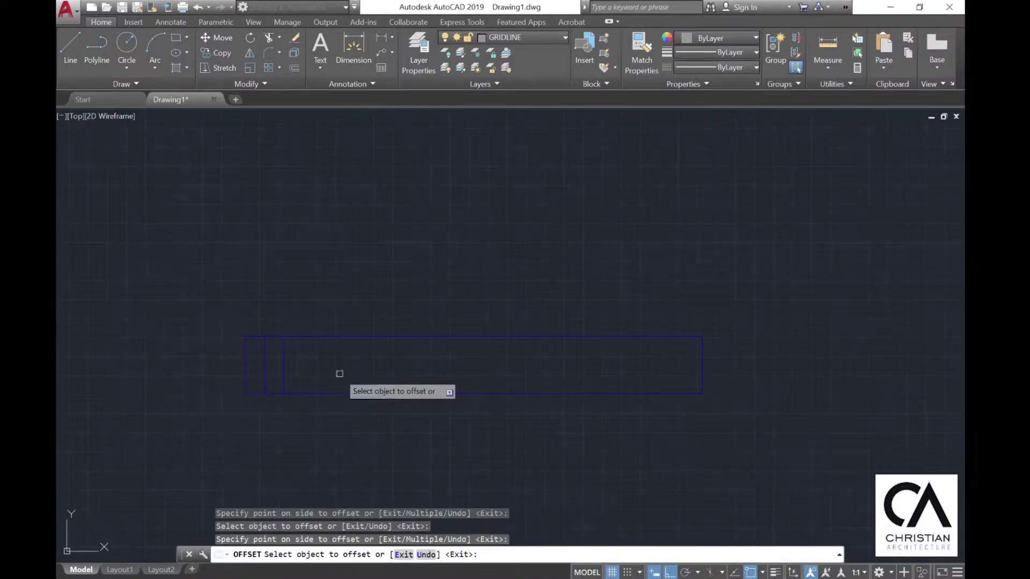
- Offset the window's right edge inward twice in succession by the same 50 mm distance
click(702, 365)
click(692, 364)
click(683, 365)
click(674, 363)
key(Escape)
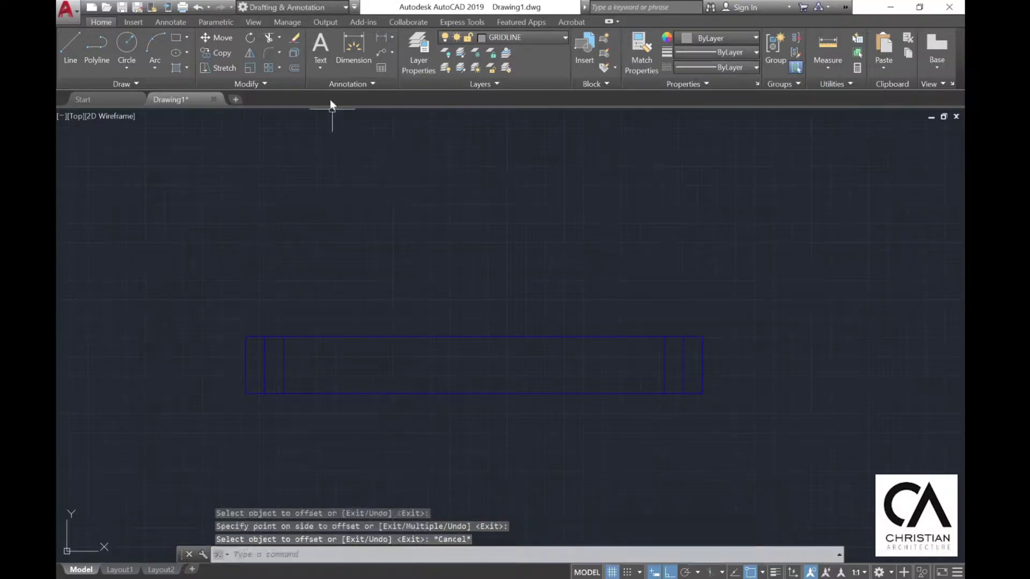
- Offset the window's top edge 25 mm downward into the frame
click(295, 66)
text(25)
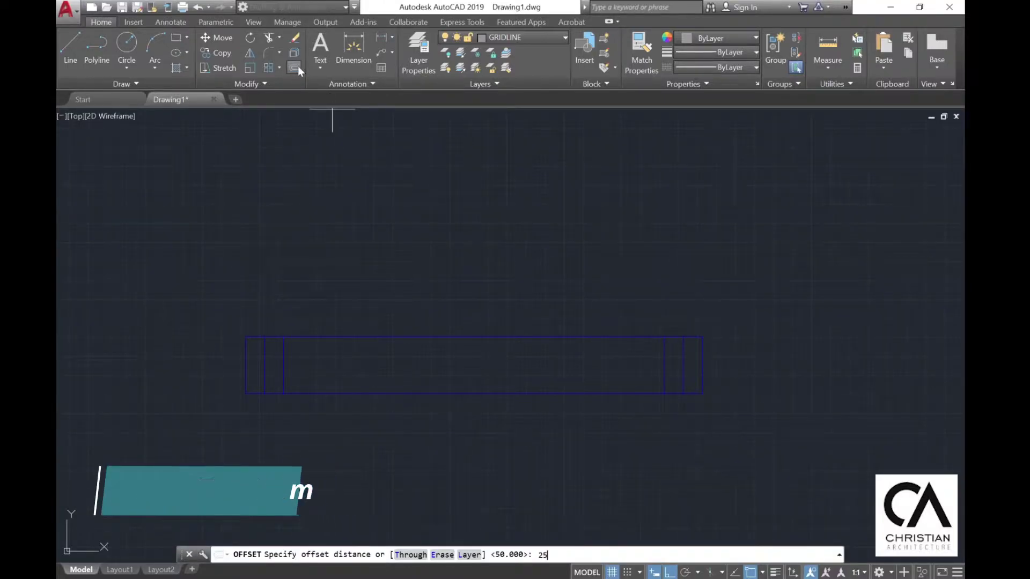
key(Return)
click(356, 336)
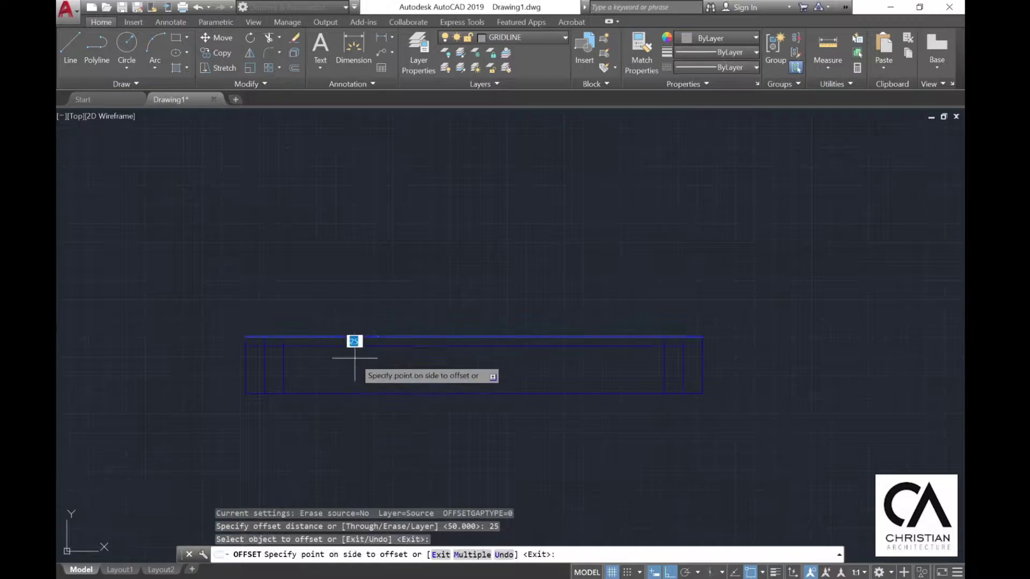
click(355, 343)
scroll(359, 331, up, 2)
key(Escape)
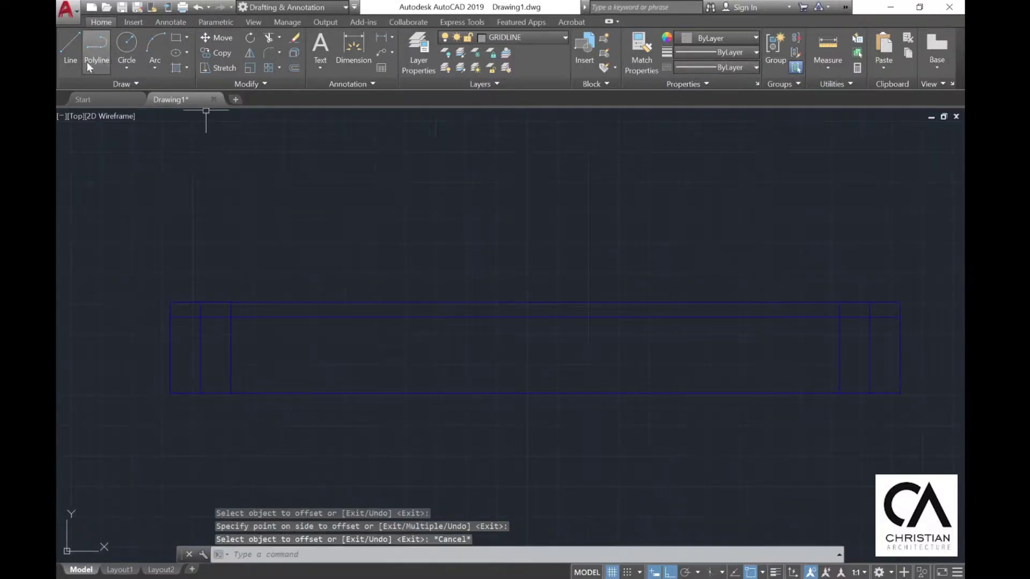
- Draw a vertical line from the midpoint of the window's top edge to its bottom edge
click(73, 54)
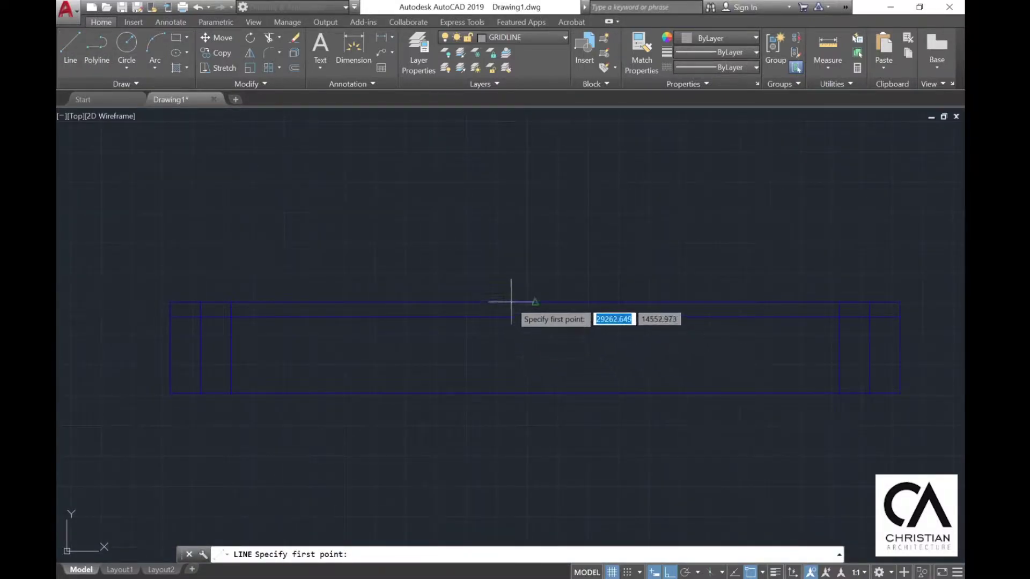
click(535, 302)
click(535, 394)
key(Escape)
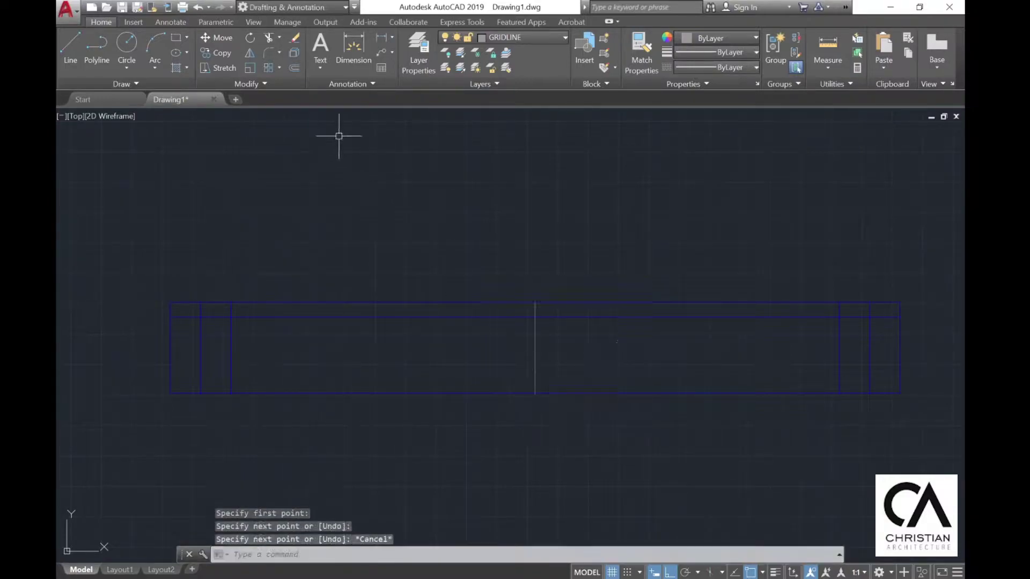
- Offset the window's vertical centre line 25 mm to both sides
click(294, 67)
text(2)
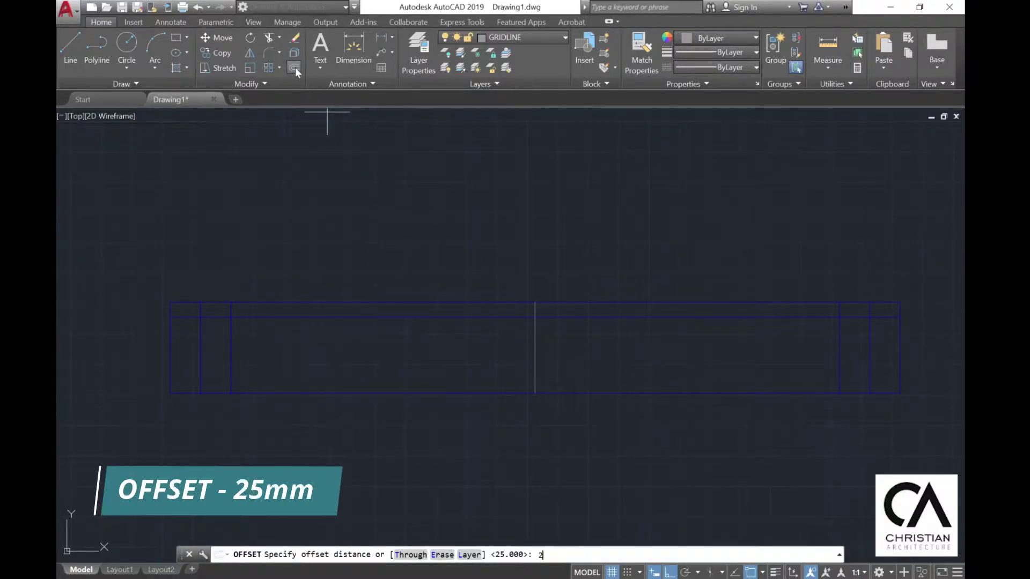
text(5)
key(Return)
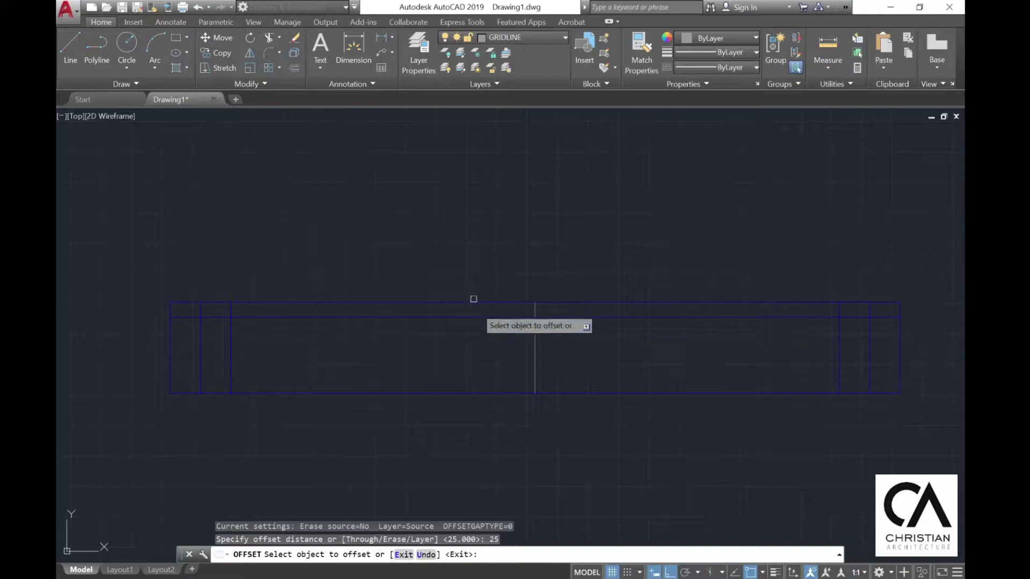
click(535, 356)
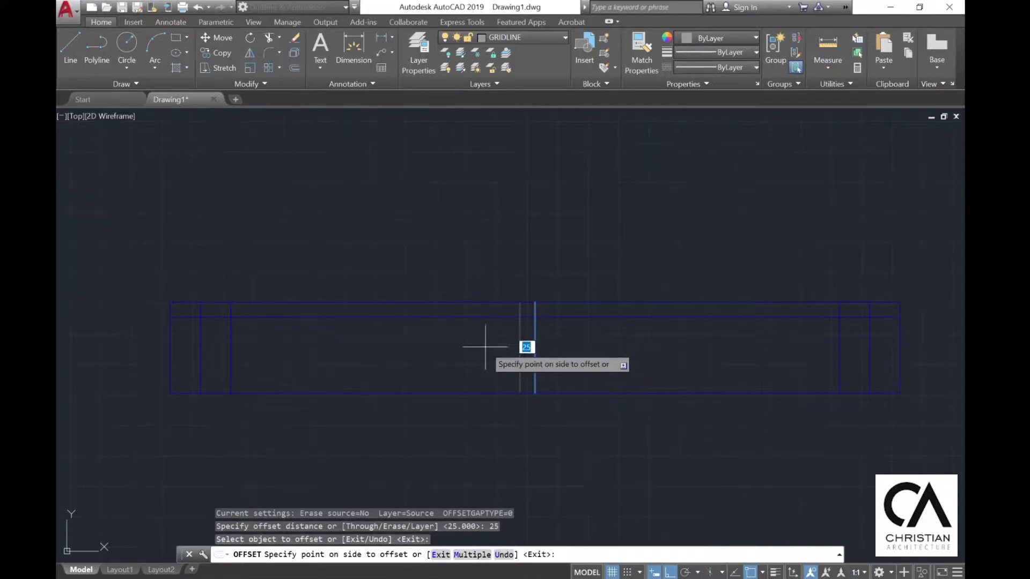
click(527, 346)
click(538, 355)
click(552, 356)
key(Escape)
- Offset the two lines flanking the centre line outward by 50 mm, one to each side
middle_drag(552, 356, 459, 353)
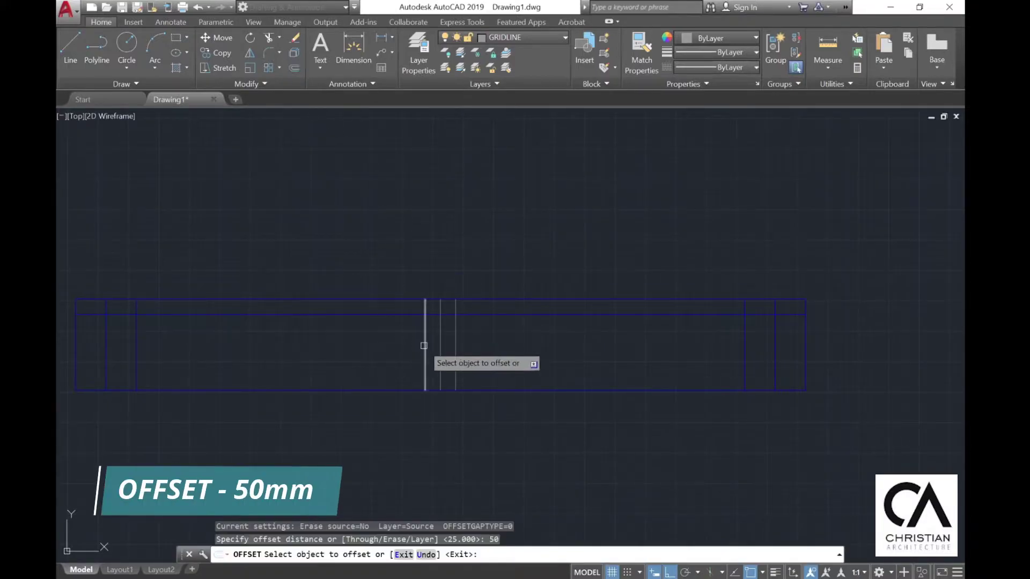
click(425, 359)
click(408, 357)
click(456, 350)
click(491, 349)
key(Escape)
- Assign the five vertical lines in the middle of the window to the WINDOW layer
middle_drag(533, 354, 565, 360)
click(563, 359)
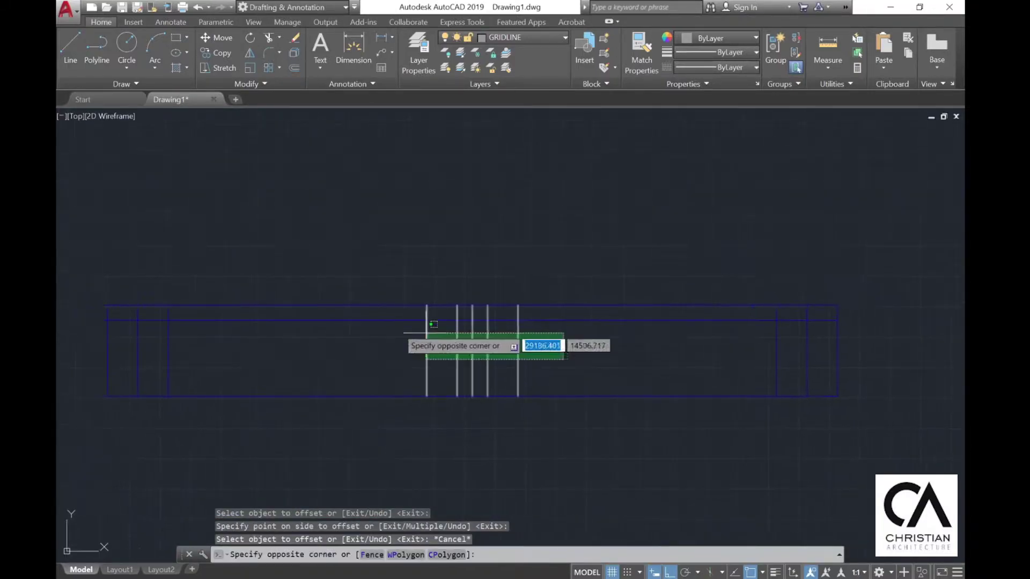
click(387, 324)
click(494, 37)
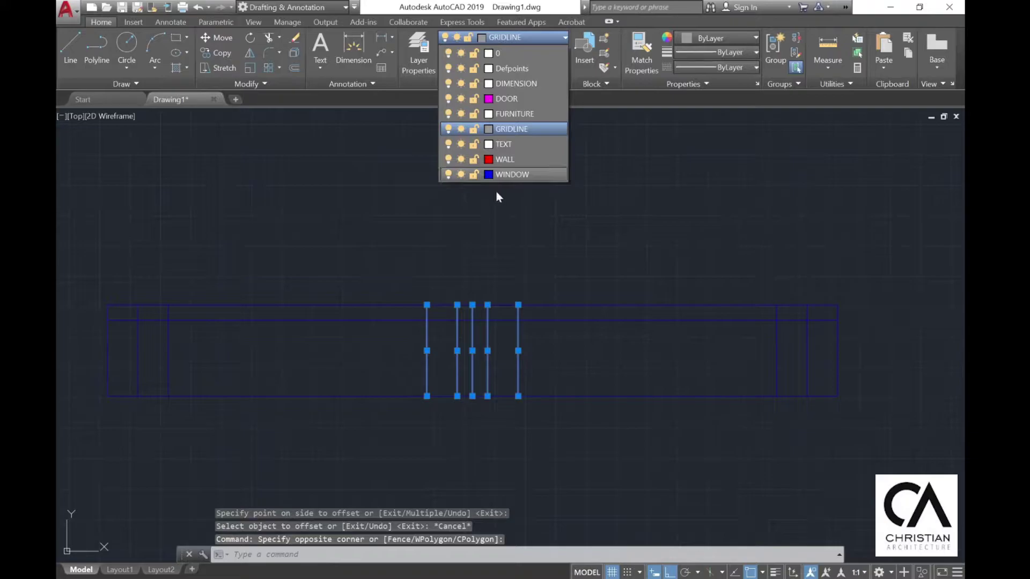
click(494, 172)
key(Escape)
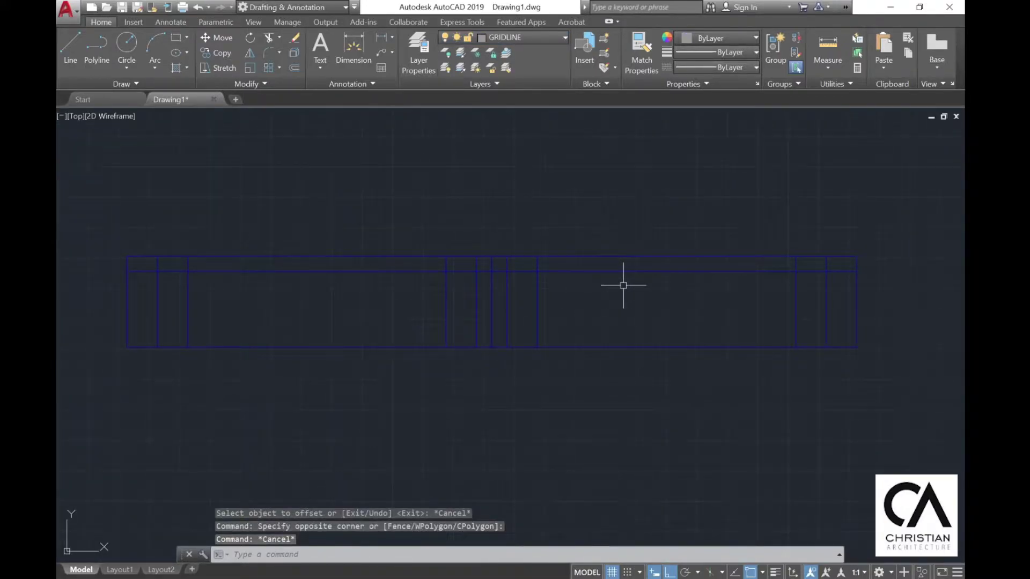
- Using all window lines as cutting edges, trim the excess vertical and horizontal segments at the left jamb
click(268, 38)
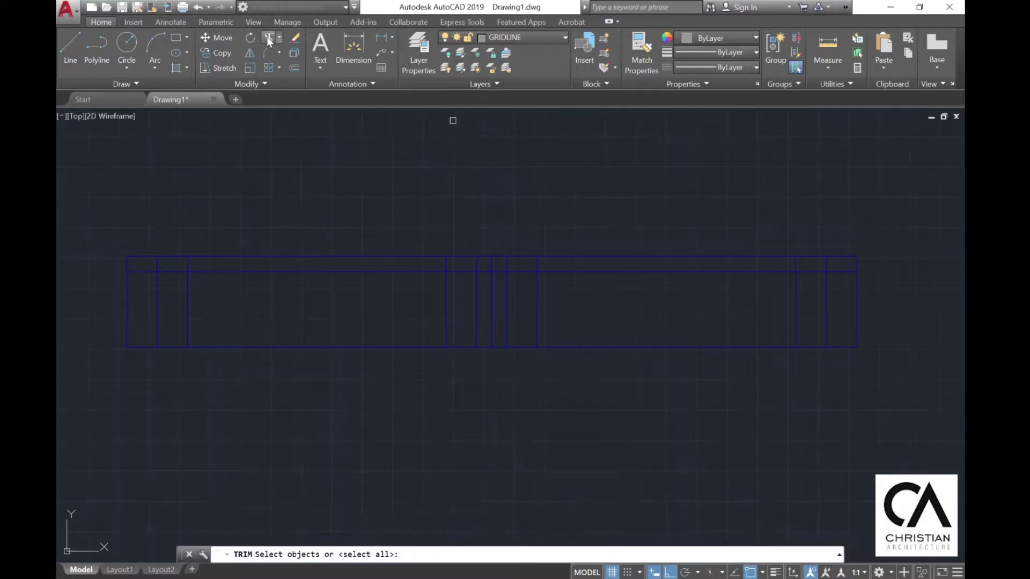
click(910, 380)
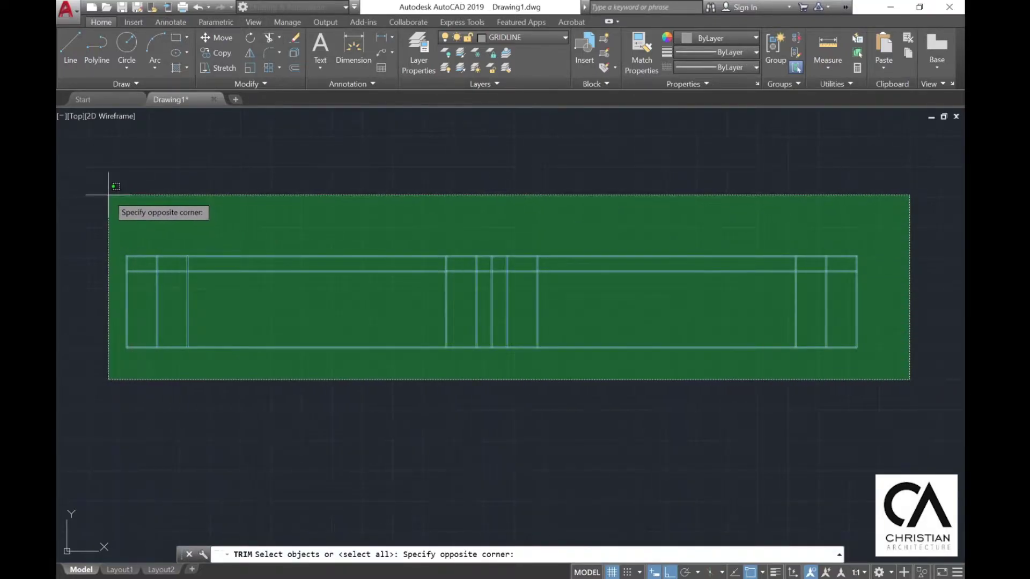
click(141, 199)
key(Return)
scroll(74, 291, up, 4)
scroll(264, 280, down, 3)
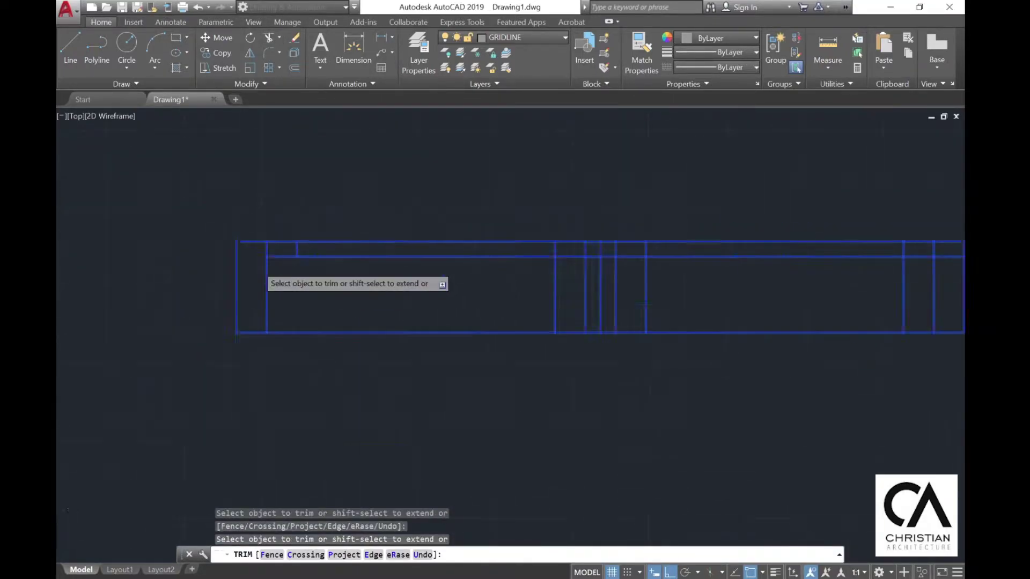
- Trim the centre line, the outer mullion lines and the right jamb's inner line below the inner frame line, plus its overrun into the right jamb
scroll(457, 272, up, 3)
click(478, 222)
click(366, 283)
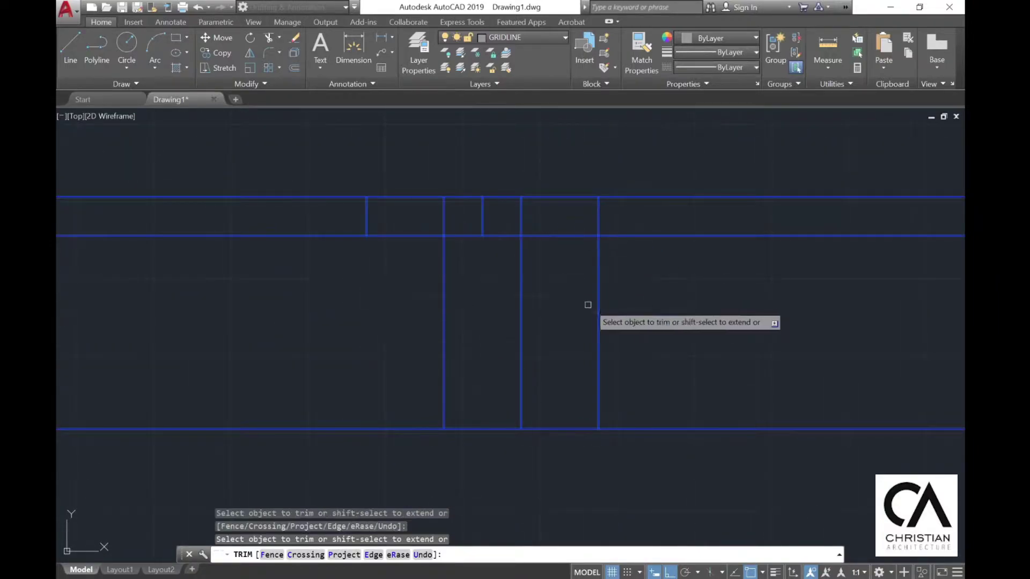
click(597, 304)
scroll(486, 252, down, 1)
middle_drag(775, 278, 389, 275)
click(582, 268)
middle_drag(97, 236, 461, 252)
scroll(461, 241, up, 3)
key(Escape)
- Delete the short leftover centre line between the two top frame lines and group all the window's lines
drag(462, 240, 437, 239)
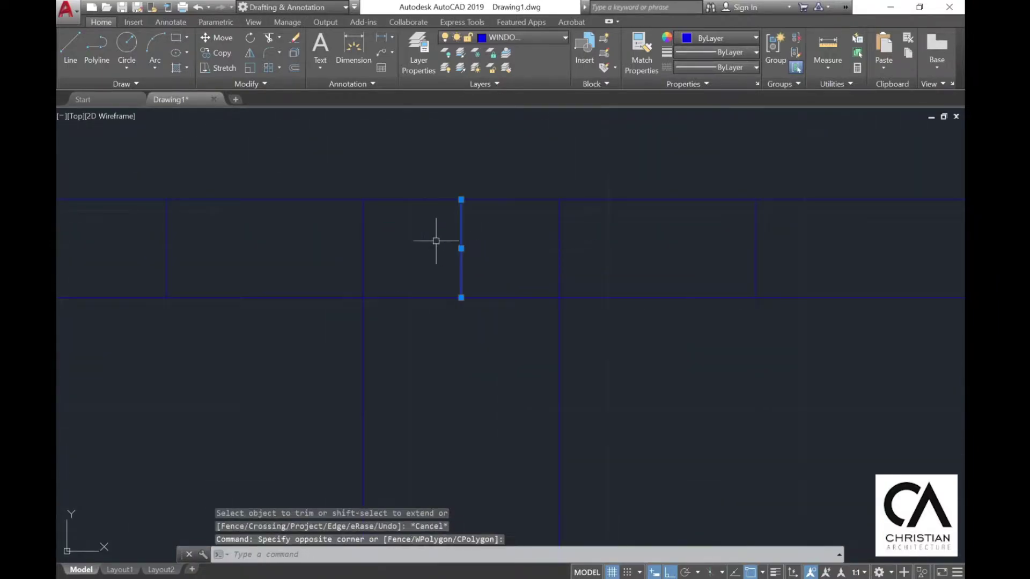
key(Delete)
middle_drag(460, 269, 517, 279)
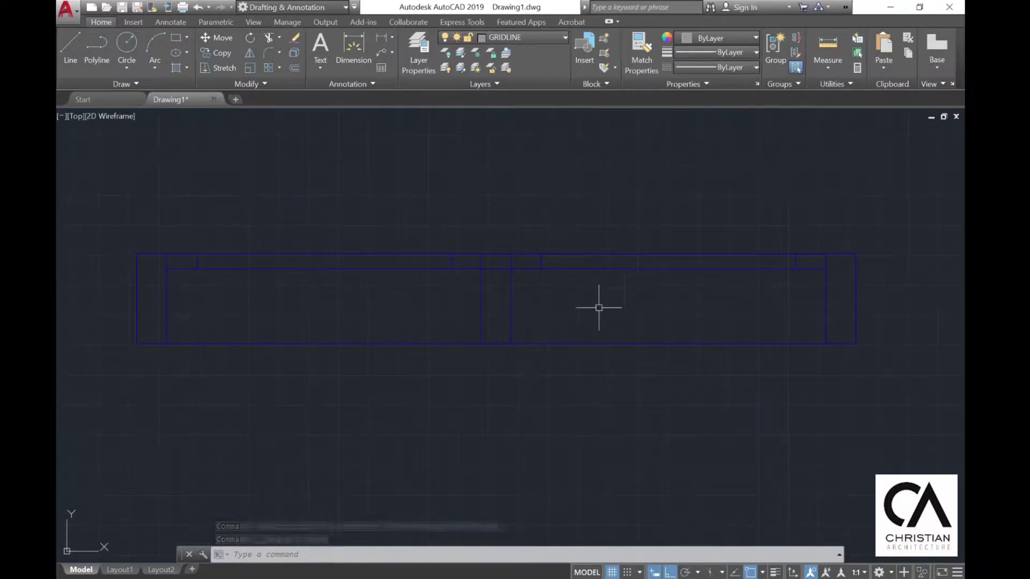
click(915, 379)
click(90, 213)
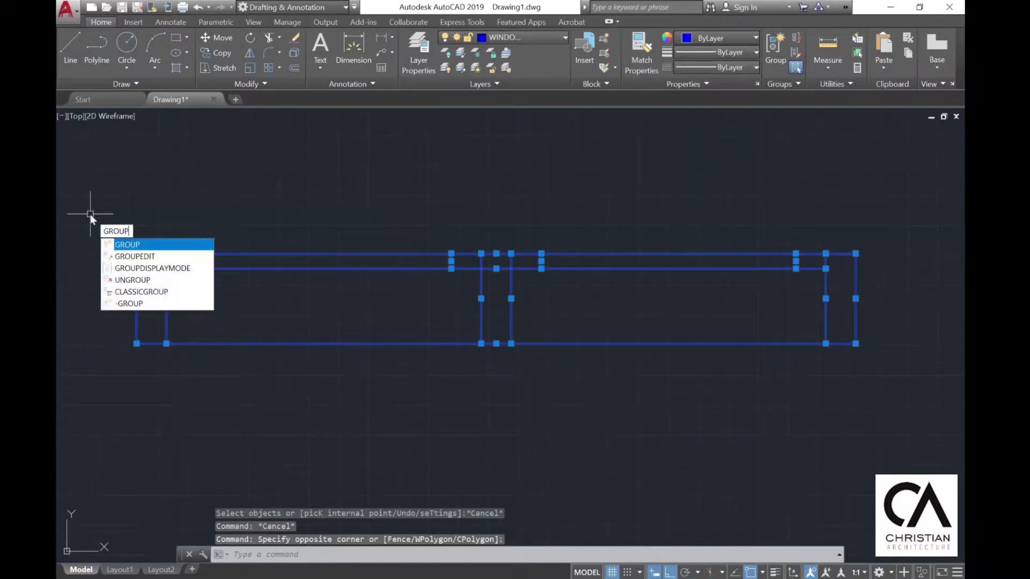
key(Return)
key(Escape)
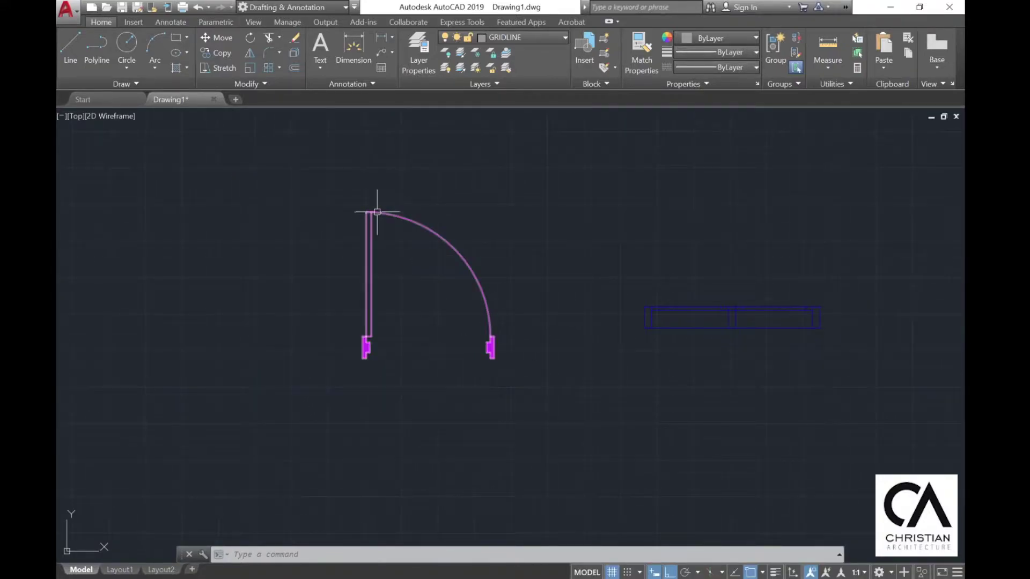
click(377, 211)
mouse_move(404, 297)
middle_down()
mouse_move(425, 267)
mouse_move(488, 298)
middle_up()
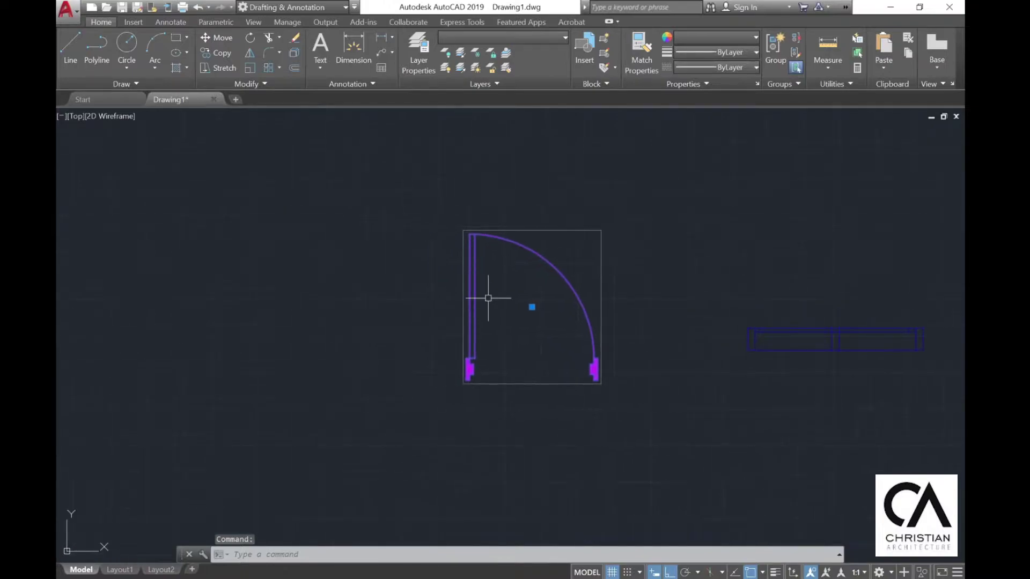
key(Escape)
- Copy the door by its left jamb's lower corner into the gridline 3 wall opening just right of the interior wall
click(221, 52)
scroll(557, 375, up, 3)
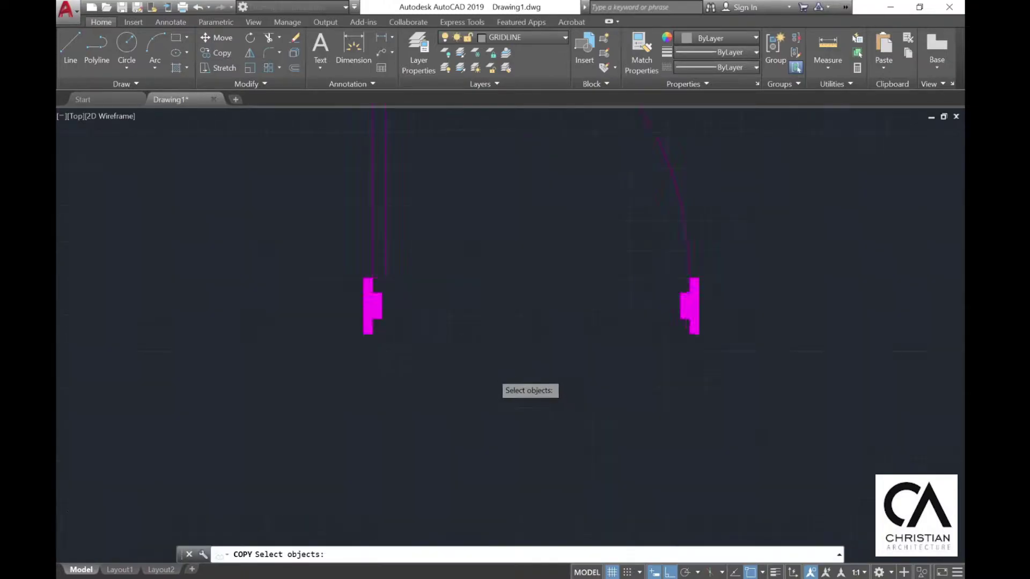
click(462, 365)
click(227, 225)
key(Return)
scroll(275, 296, up, 5)
click(371, 412)
scroll(407, 386, down, 5)
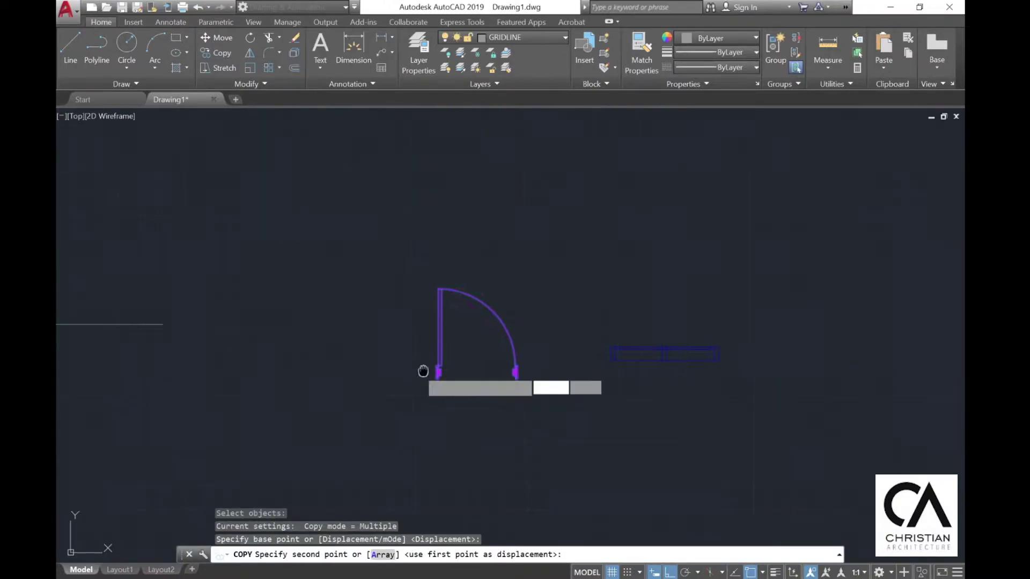
middle_drag(421, 370, 625, 408)
scroll(623, 333, down, 2)
middle_drag(235, 502, 404, 285)
scroll(402, 293, up, 4)
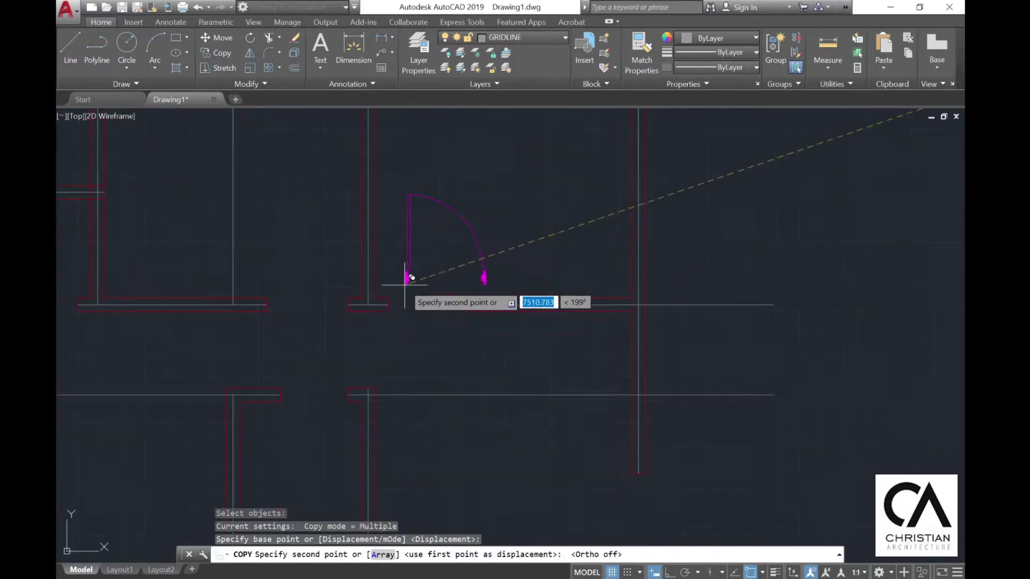
click(367, 344)
key(Escape)
- Mirror the placed door about the adjacent interior wall's vertical gridline, keeping the source door
scroll(467, 338, down, 2)
middle_drag(290, 240, 339, 280)
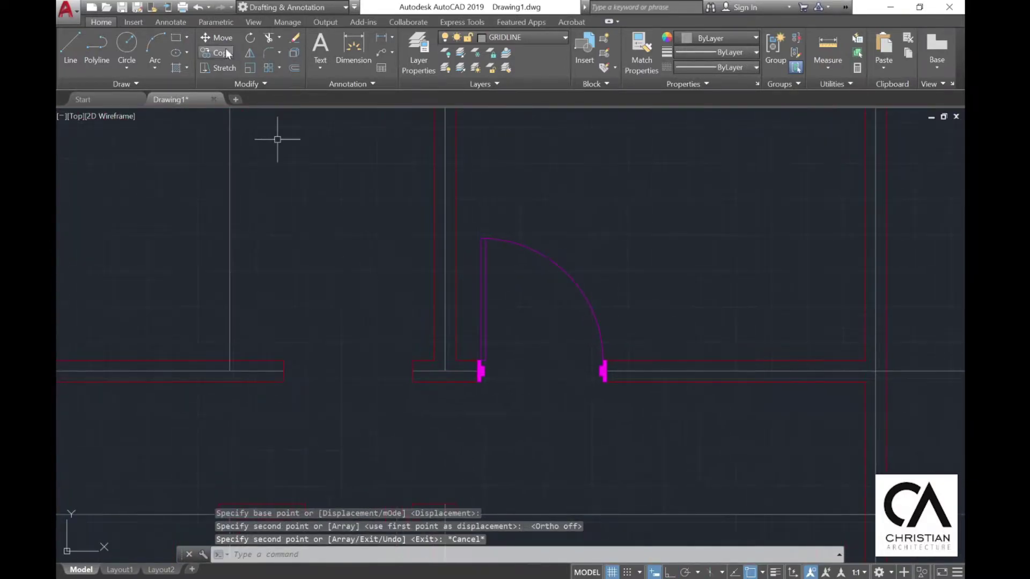
text(mi)
key(Return)
click(543, 283)
click(480, 228)
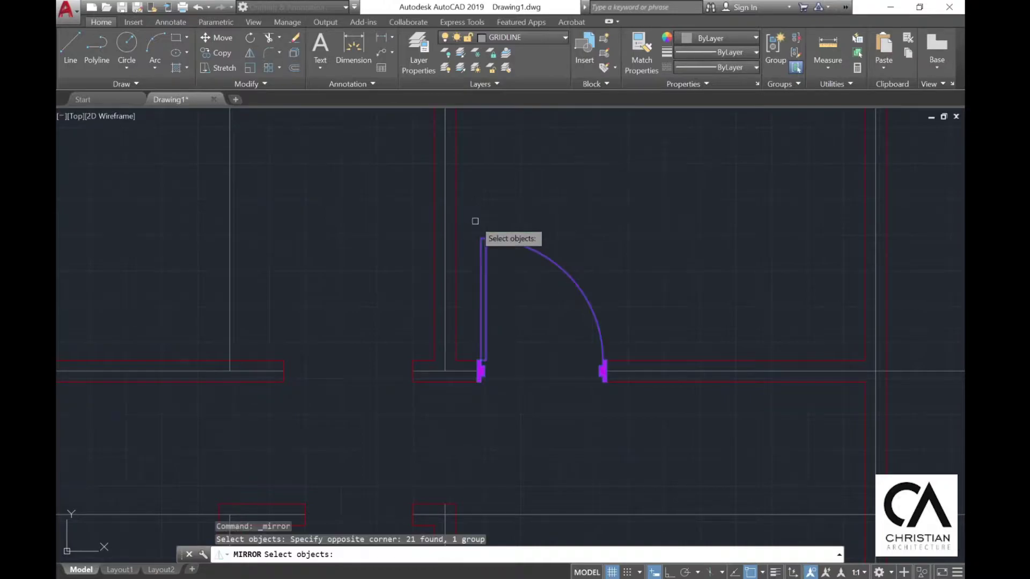
key(Return)
scroll(483, 381, up, 6)
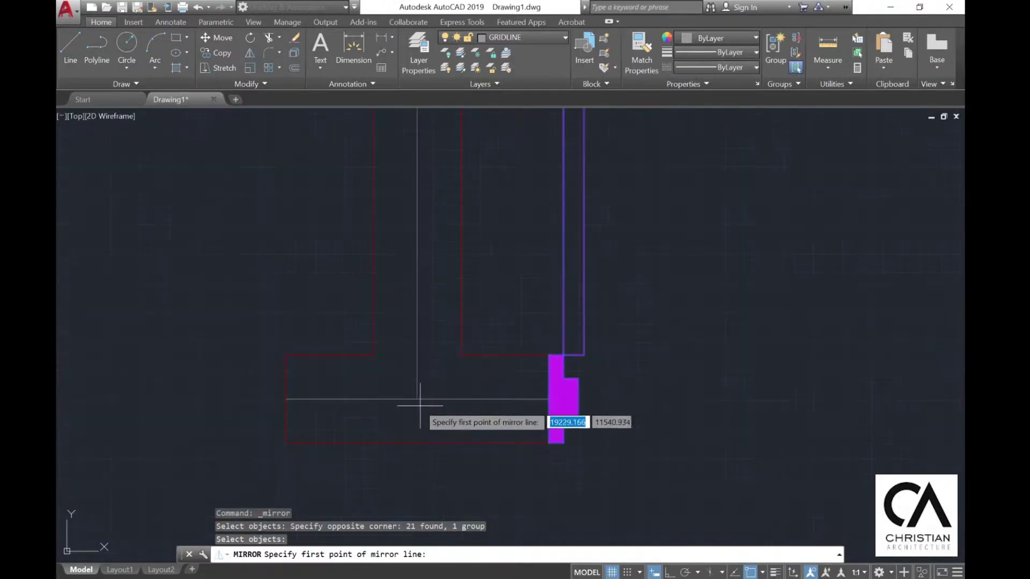
click(417, 399)
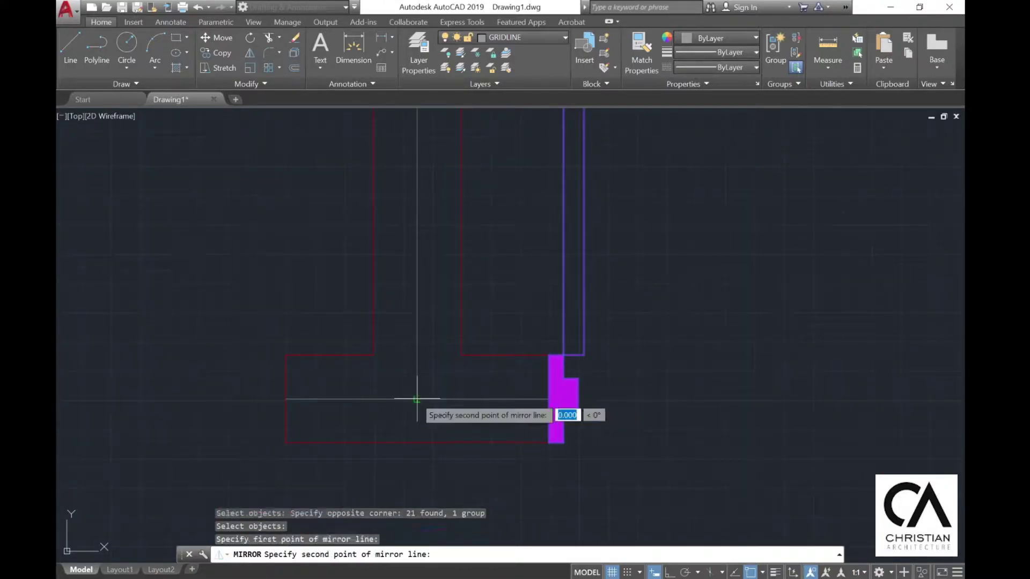
click(417, 289)
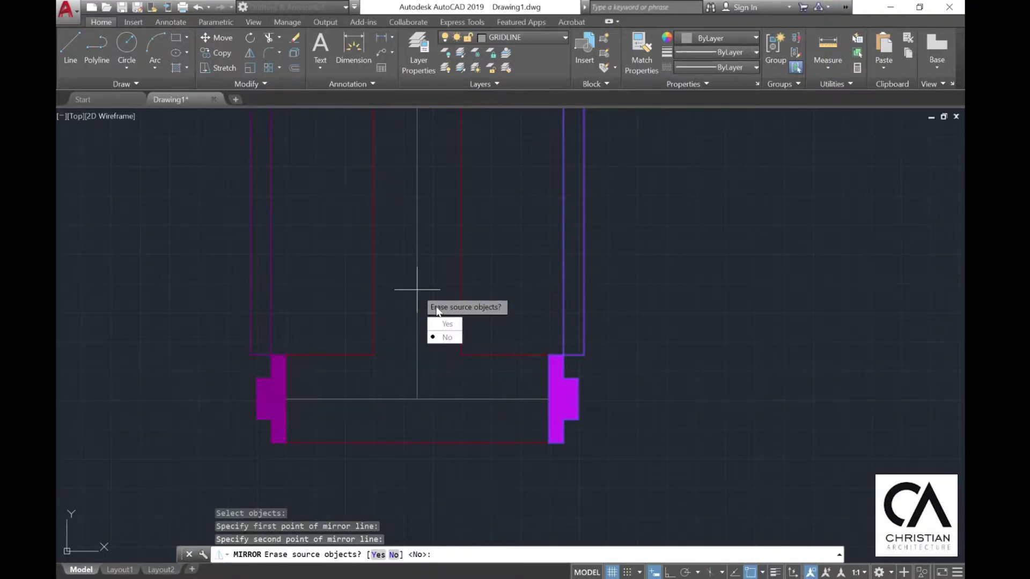
click(442, 336)
- Copy the mirrored door by its right jamb's lower corner into the next wall opening to the left on gridline 3
scroll(471, 299, down, 3)
click(217, 53)
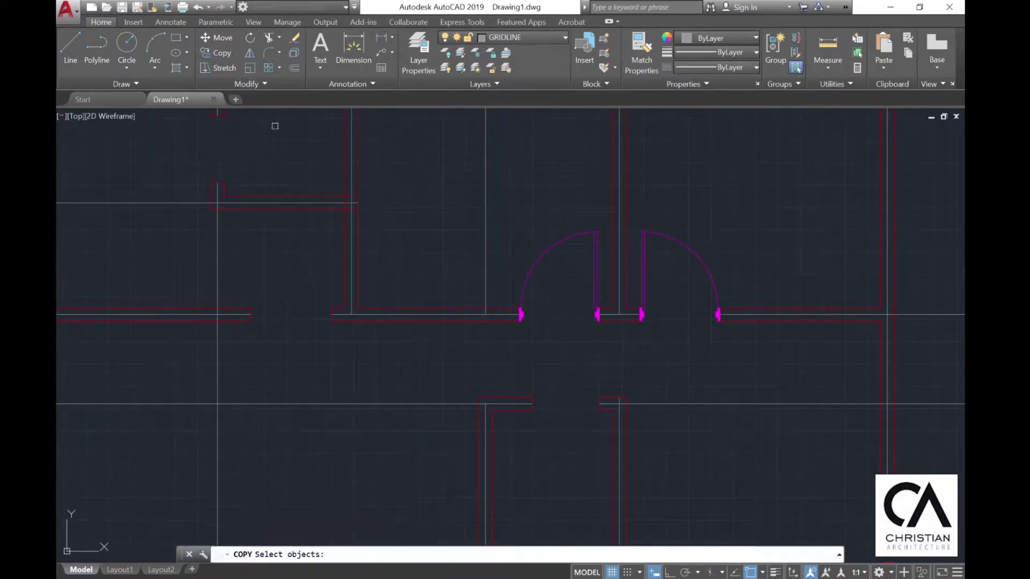
scroll(602, 290, up, 4)
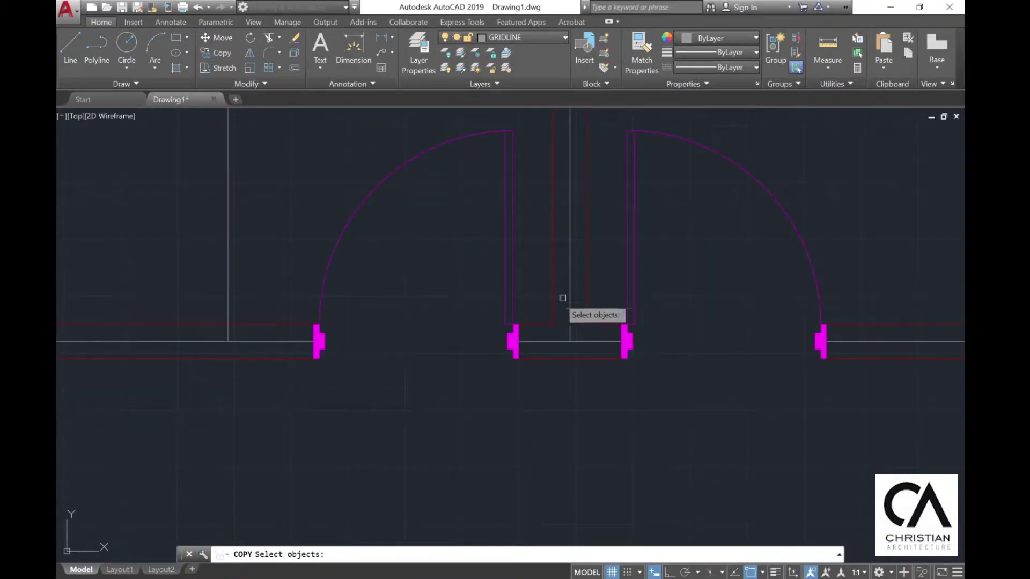
click(514, 293)
key(Return)
click(519, 359)
scroll(519, 358, down, 5)
scroll(359, 358, up, 10)
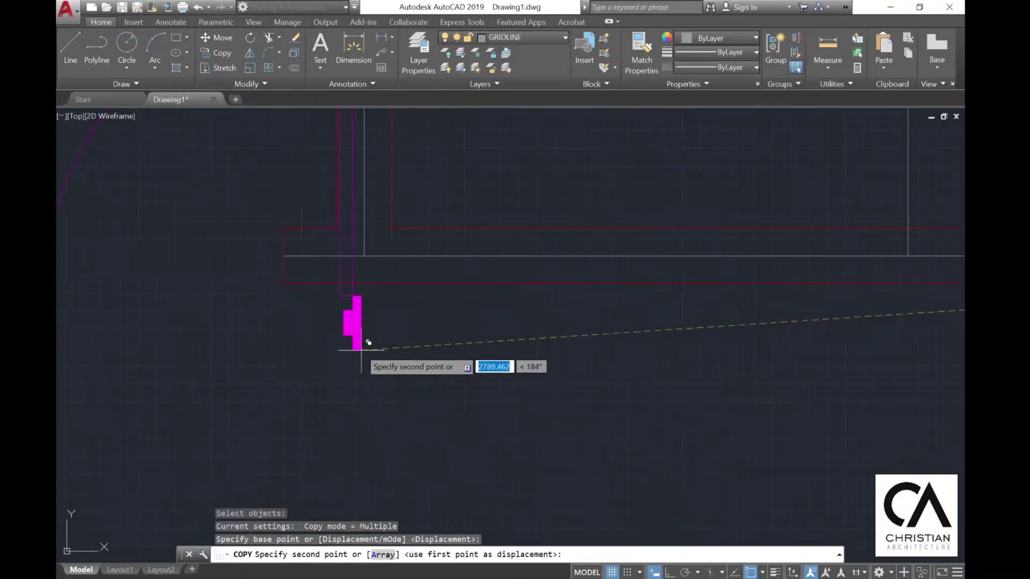
click(299, 294)
scroll(382, 279, down, 7)
middle_drag(520, 291, 263, 200)
scroll(263, 200, down, 4)
key(Escape)
- Copy the rightmost placed door to the free space beside the opening in the right exterior wall
mouse_move(560, 318)
middle_down()
mouse_move(486, 342)
mouse_move(490, 387)
middle_up()
click(222, 52)
click(418, 238)
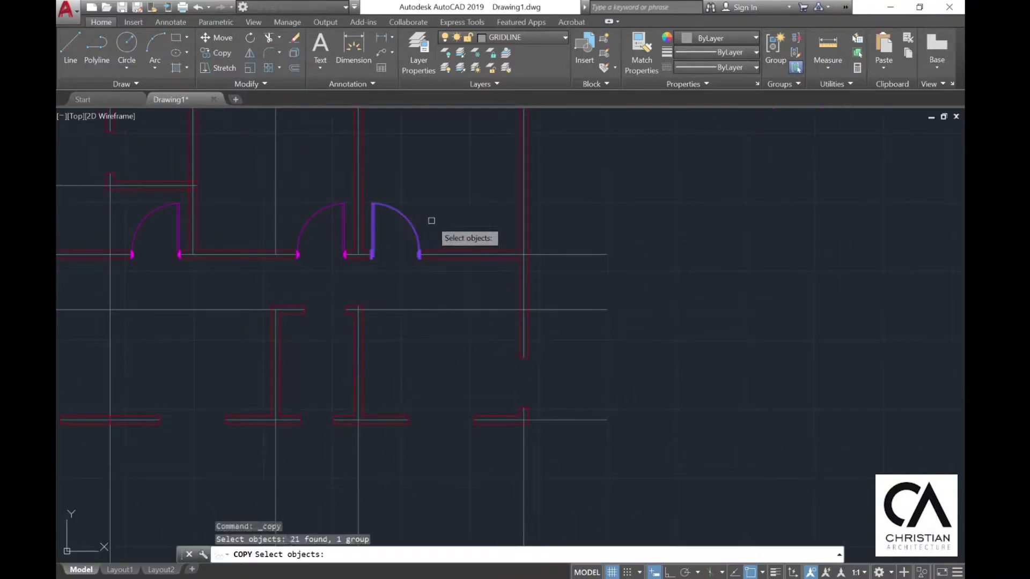
key(Return)
click(430, 217)
click(520, 333)
key(Escape)
- Rotate the new door copy 90 degrees counterclockwise about its left jamb's lower corner with Ortho on
click(250, 37)
click(462, 346)
key(Return)
scroll(460, 375, up, 10)
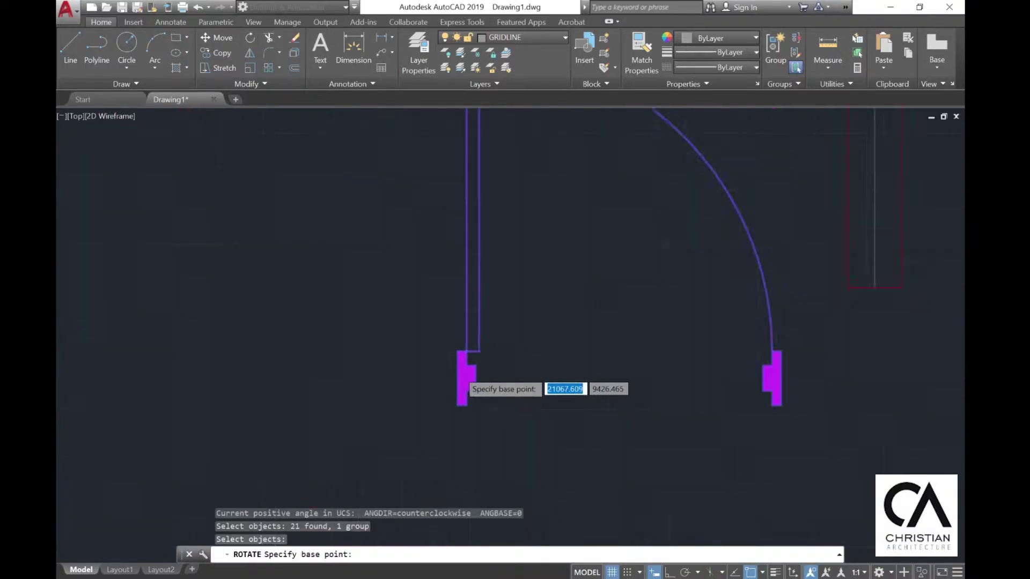
click(456, 426)
key(F8)
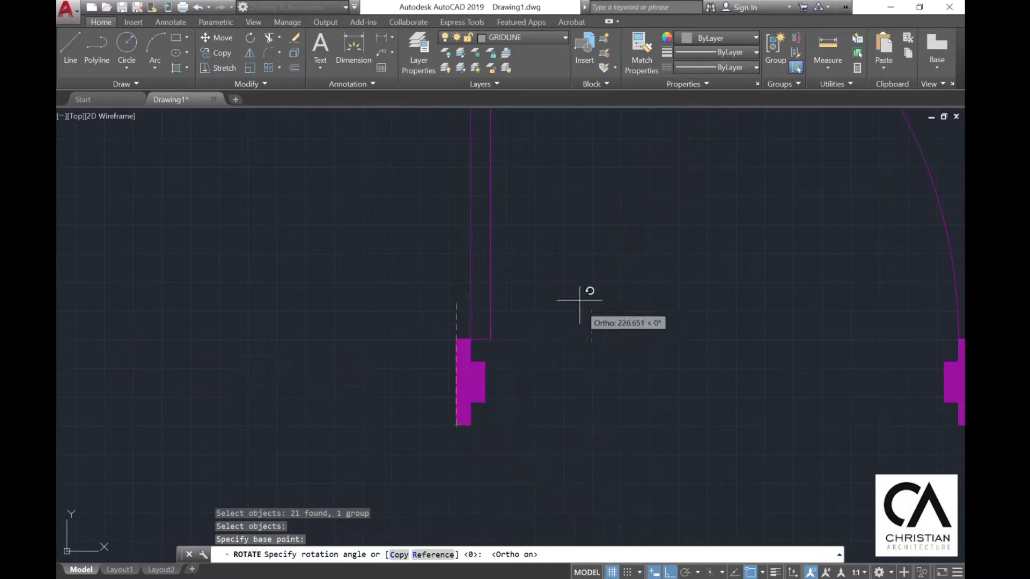
click(445, 168)
- Move the rotated door by its lower jamb's outer corner into the opening in the right exterior wall
scroll(446, 168, down, 10)
middle_drag(445, 168, 420, 244)
click(222, 40)
scroll(418, 245, up, 8)
click(412, 325)
key(Return)
click(420, 323)
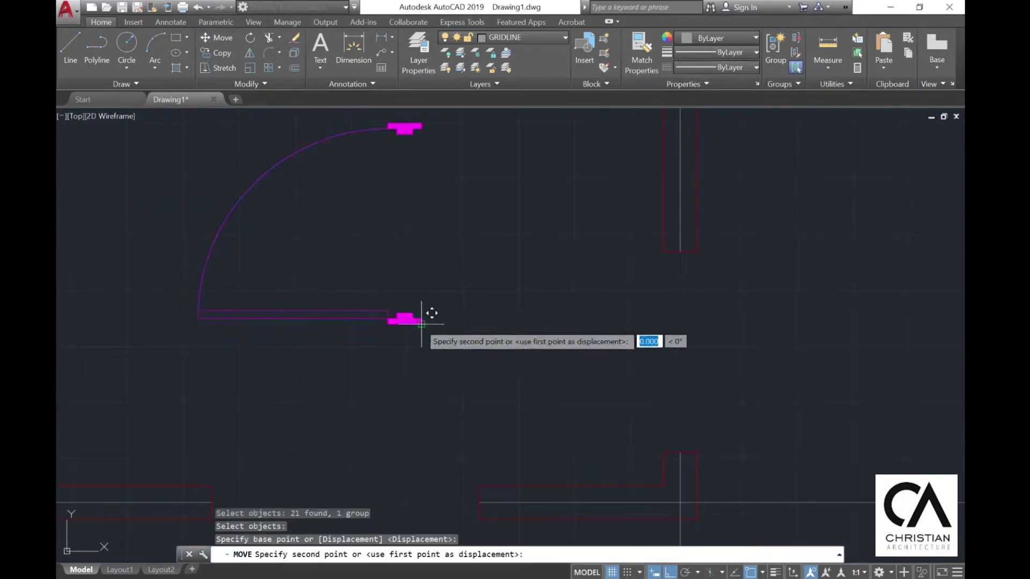
scroll(697, 466, up, 5)
click(701, 425)
scroll(593, 359, down, 10)
key(Escape)
- Draw a 750 by 150 mm rectangle in the empty area below the original door symbol
scroll(597, 309, down, 8)
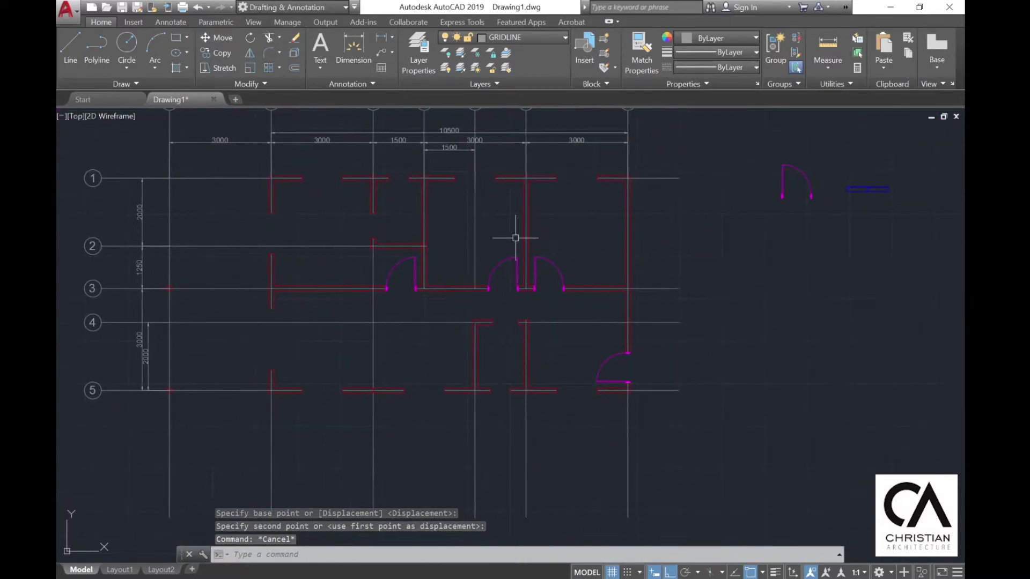
scroll(384, 224, up, 10)
scroll(384, 224, down, 10)
scroll(462, 257, up, 10)
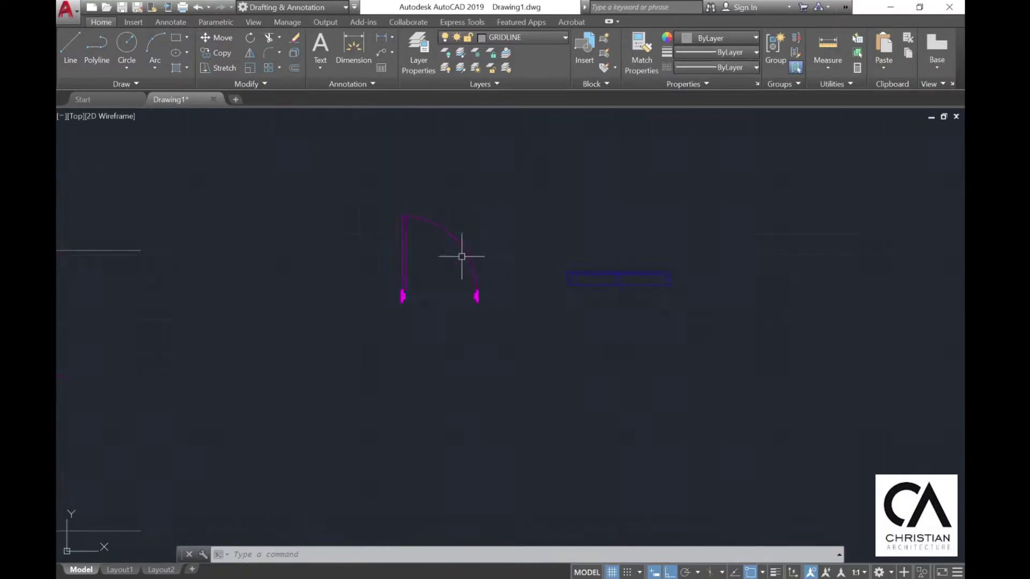
click(176, 37)
click(402, 429)
scroll(448, 459, up, 5)
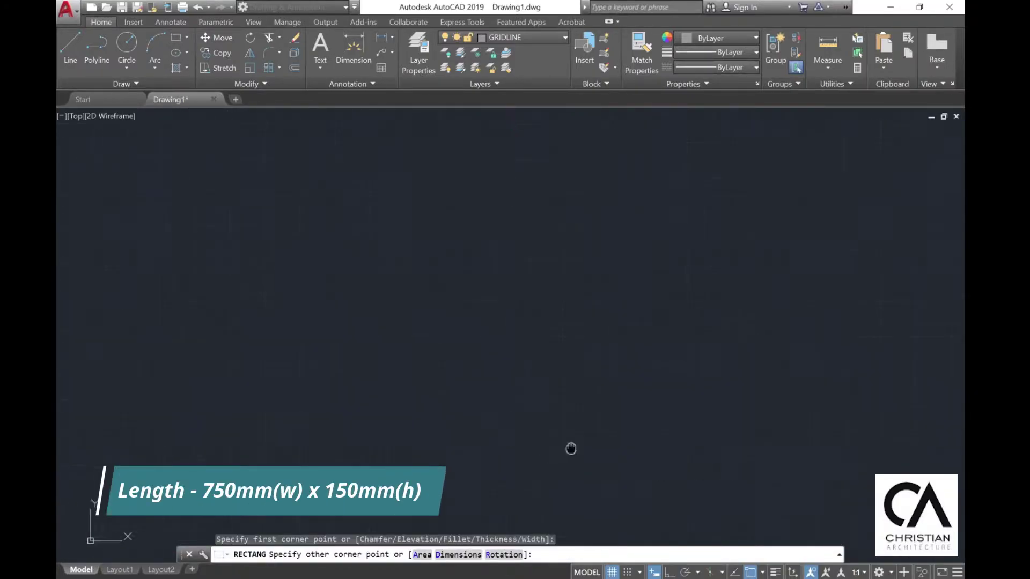
text(750,150)
key(Return)
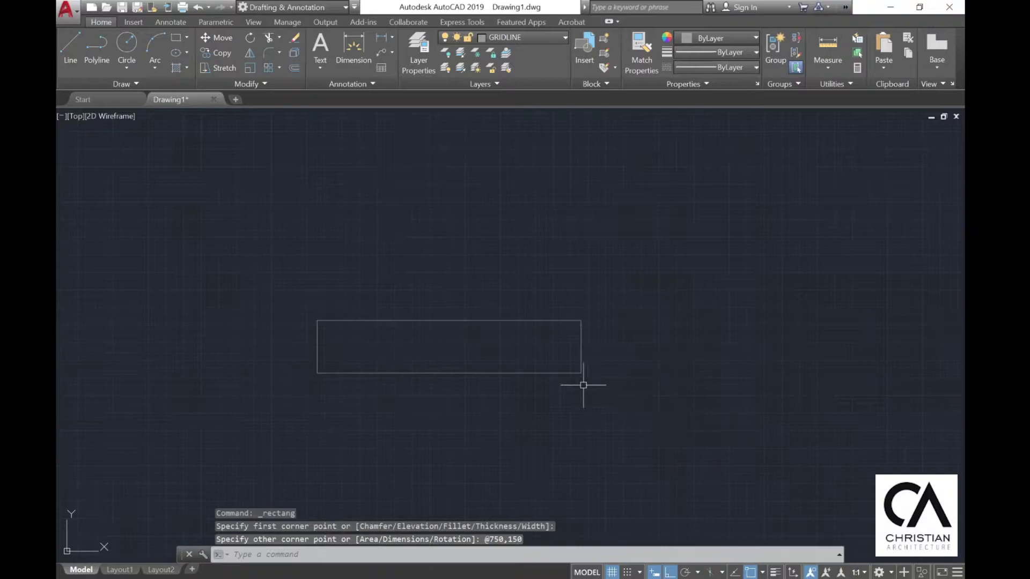
- Assign the 750 by 150 mm rectangle to the DOOR layer and explode it into separate lines
key(Escape)
click(561, 372)
click(520, 37)
click(503, 99)
click(375, 320)
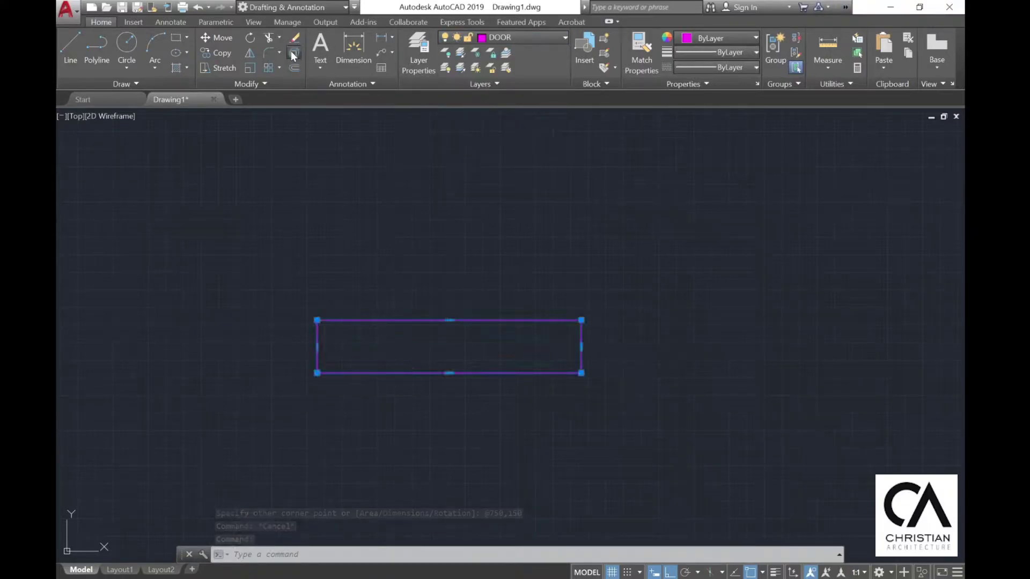
click(294, 53)
- Offset the rectangle's left and right edges inward twice each at 25 mm spacing
click(295, 67)
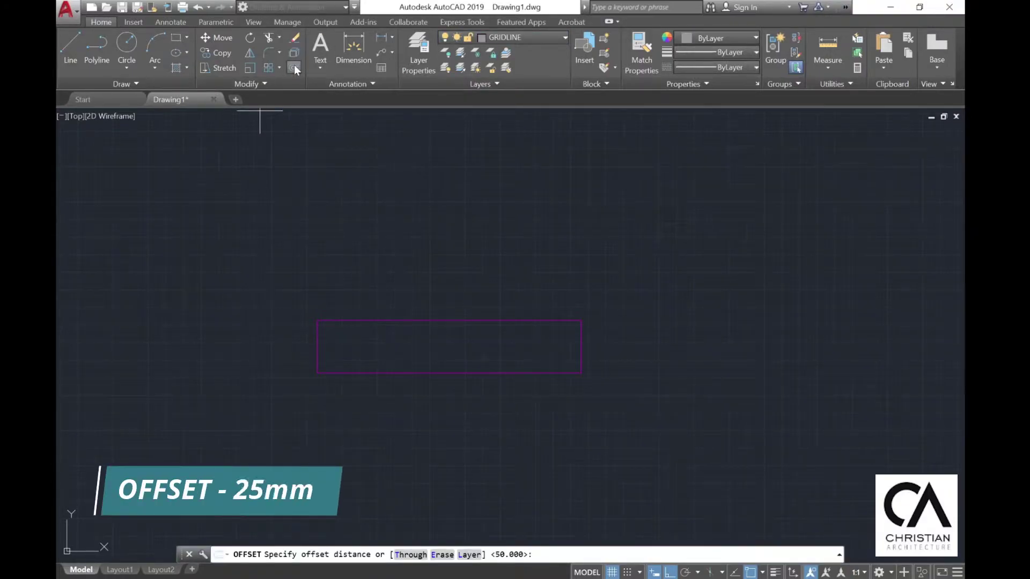
text(25)
key(Return)
click(317, 351)
click(332, 348)
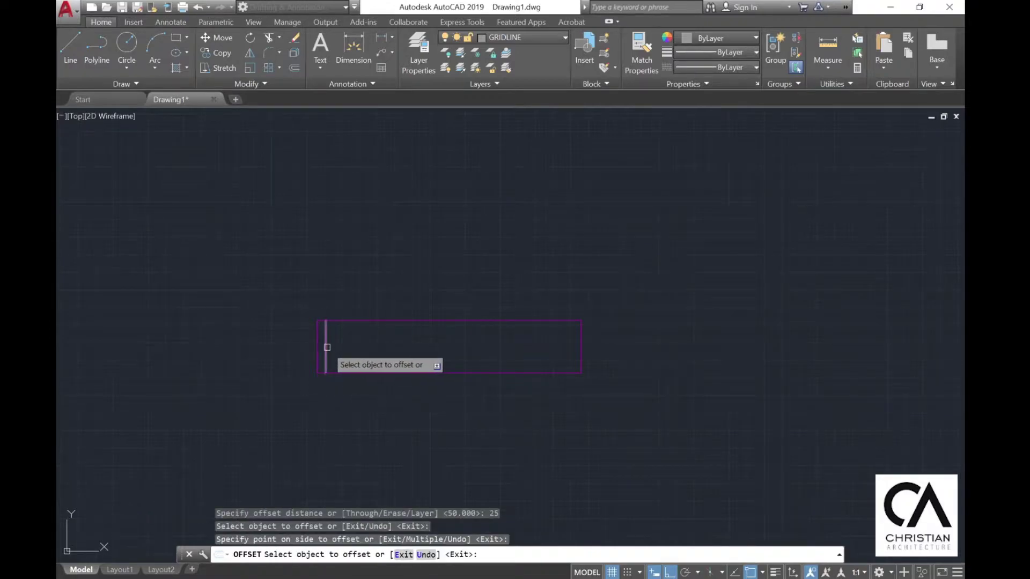
click(326, 347)
click(344, 347)
click(581, 345)
click(553, 345)
scroll(553, 344, up, 4)
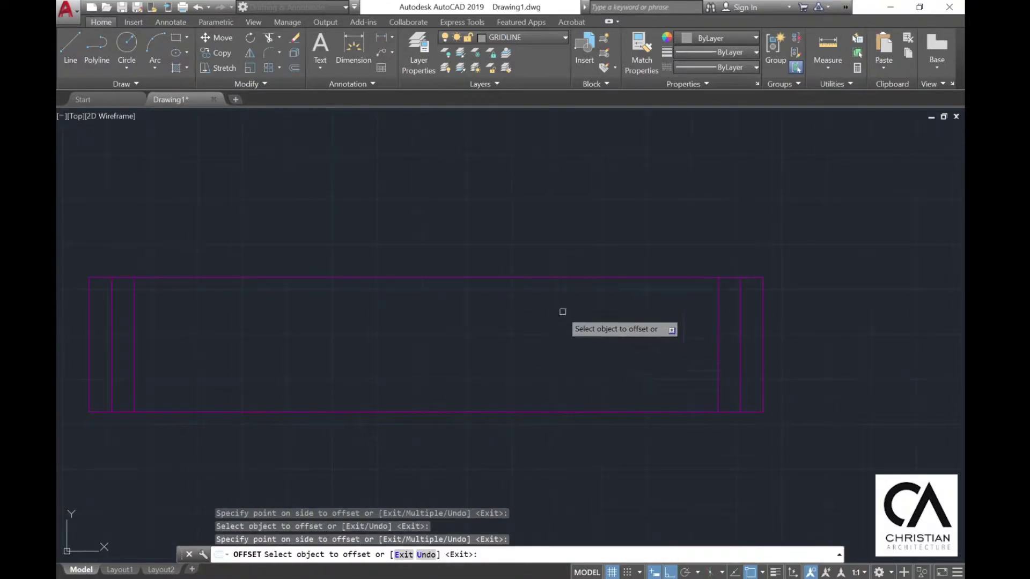
- Offset the rectangle's top and bottom edges 40 mm inward
click(292, 69)
text(40)
key(Return)
click(437, 278)
click(435, 375)
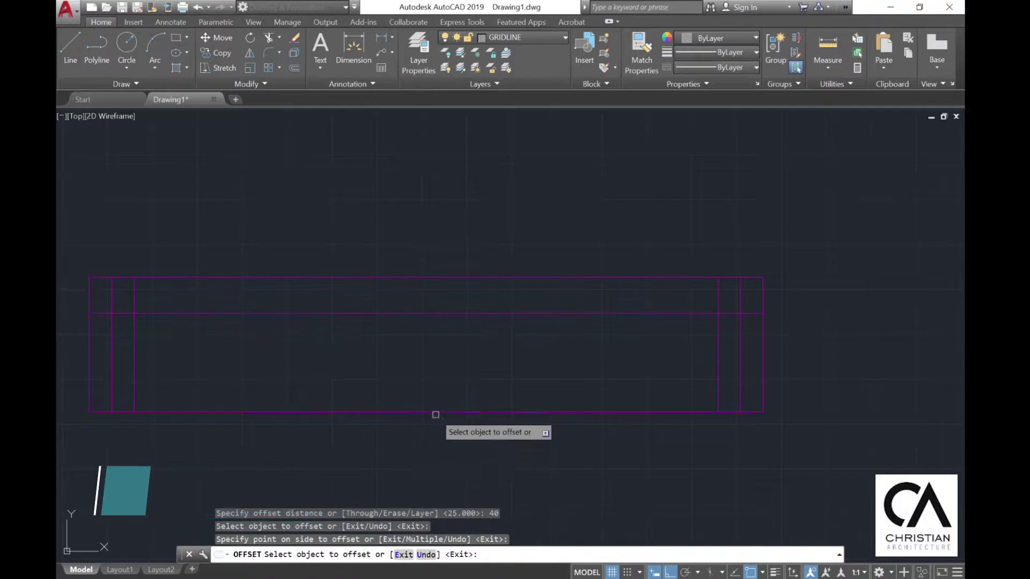
click(435, 413)
click(435, 358)
middle_drag(326, 345, 401, 345)
key(Escape)
- Trim the crossing lines at the rectangle's left end into a stepped jamb profile
click(269, 38)
click(878, 443)
click(144, 246)
key(Return)
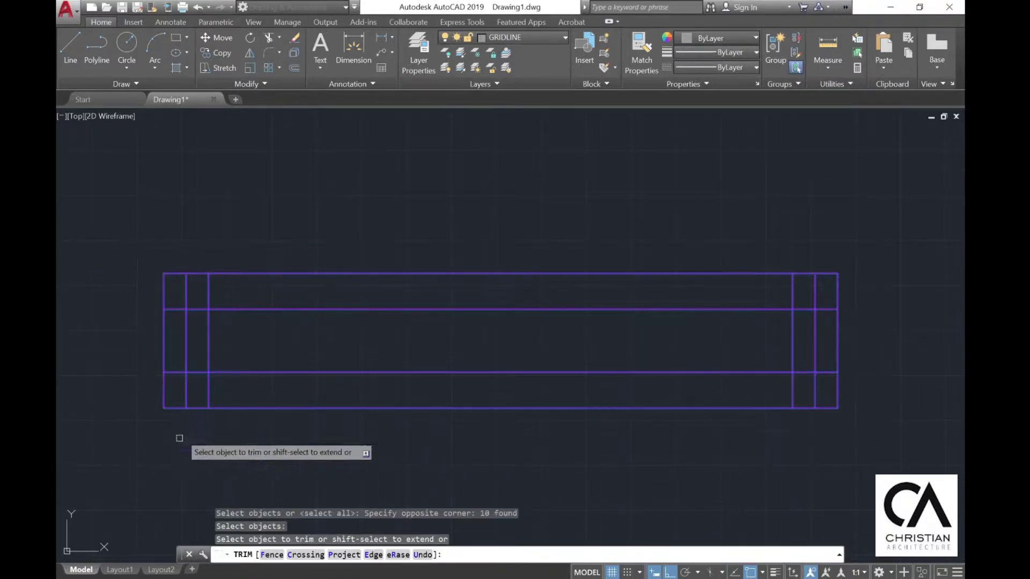
click(208, 392)
click(172, 372)
click(174, 310)
click(187, 340)
click(208, 287)
- Trim away the four horizontal lines spanning between the left and right jambs
click(230, 373)
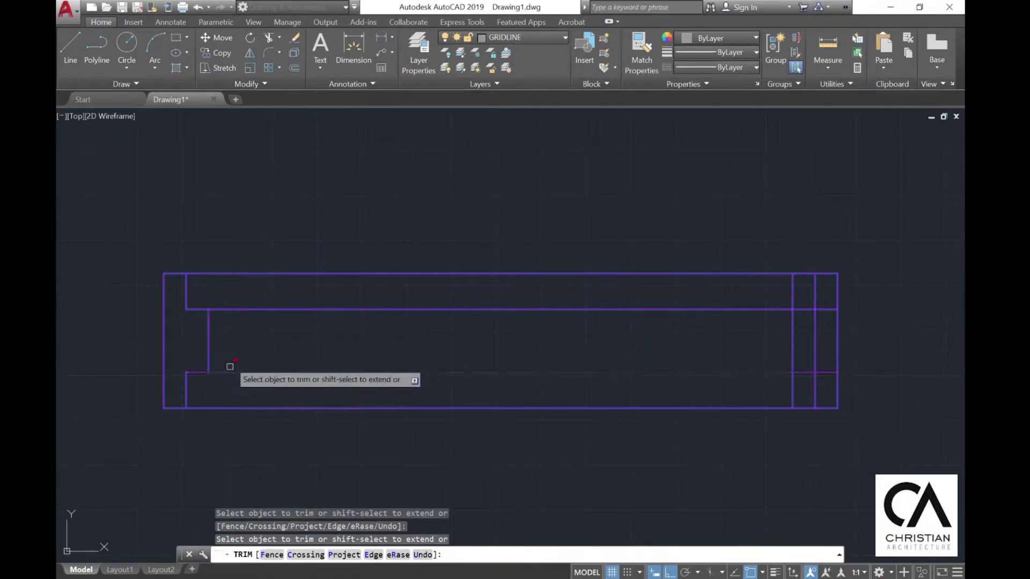
click(248, 310)
middle_drag(772, 357, 691, 344)
click(663, 493)
click(544, 236)
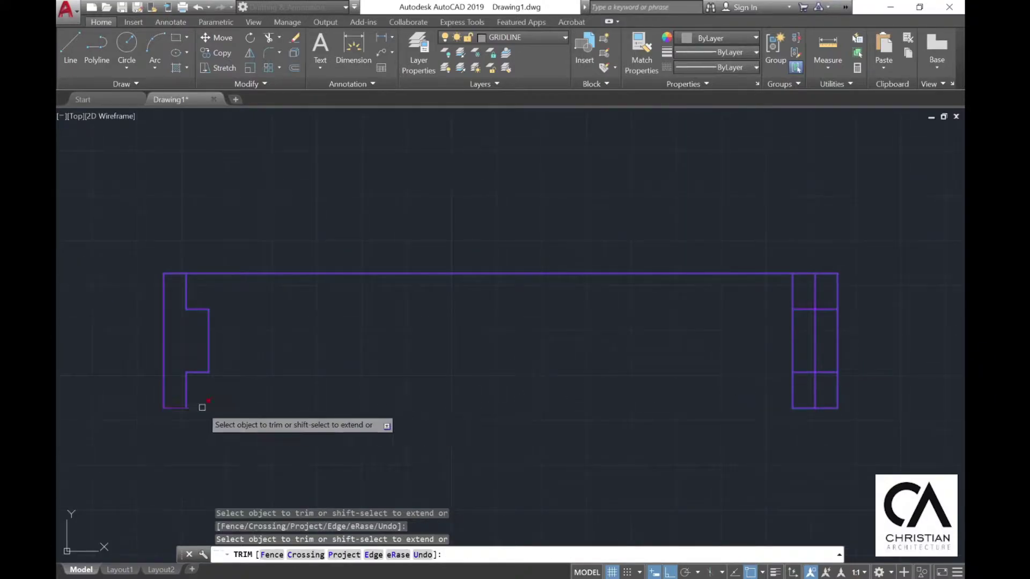
click(203, 408)
click(271, 271)
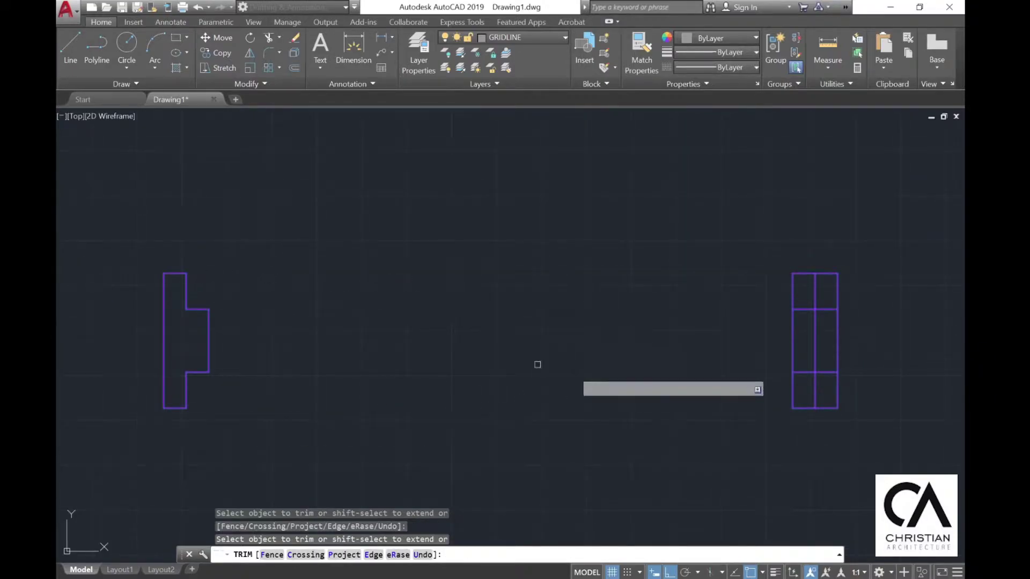
- Trim the crossing lines at the right end into a stepped jamb profile mirroring the left one
scroll(816, 371, up, 5)
middle_drag(816, 371, 648, 443)
click(580, 407)
click(596, 436)
click(644, 347)
click(636, 318)
click(603, 219)
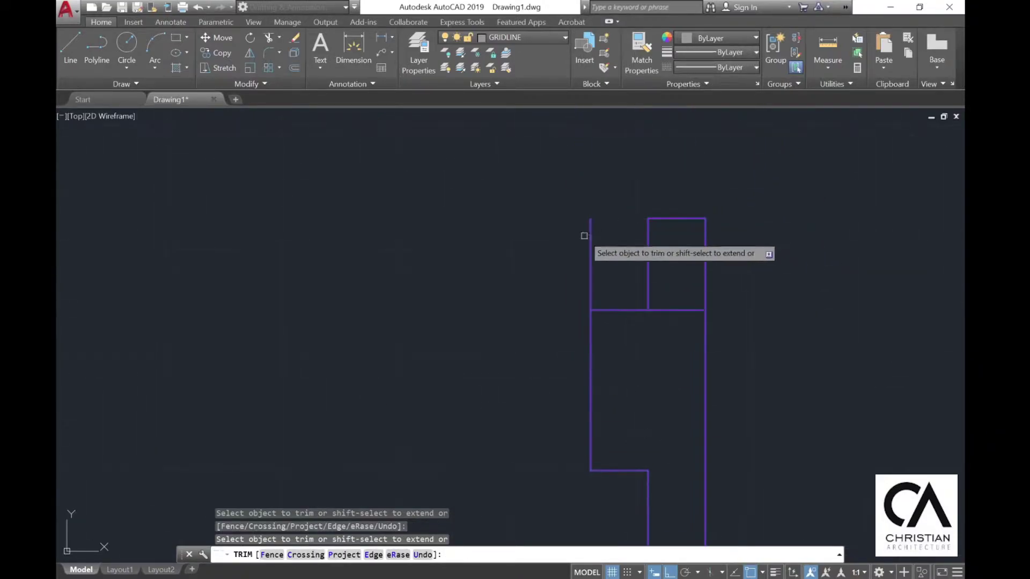
click(589, 236)
scroll(681, 306, down, 4)
scroll(522, 288, up, 2)
key(Escape)
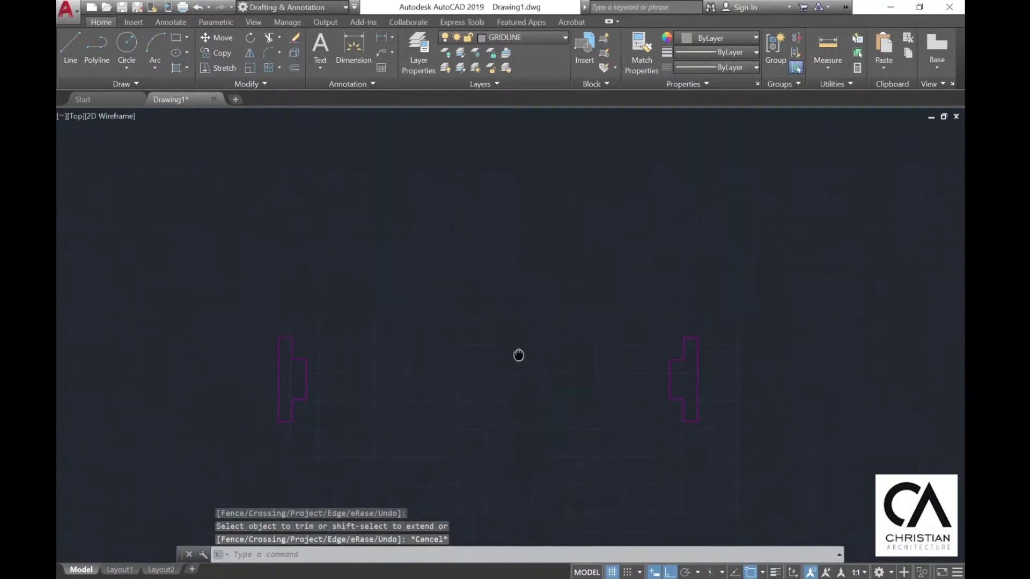
- Draw a circle centred on the left jamb's upper inner corner, reaching the right jamb's upper inner corner
click(126, 64)
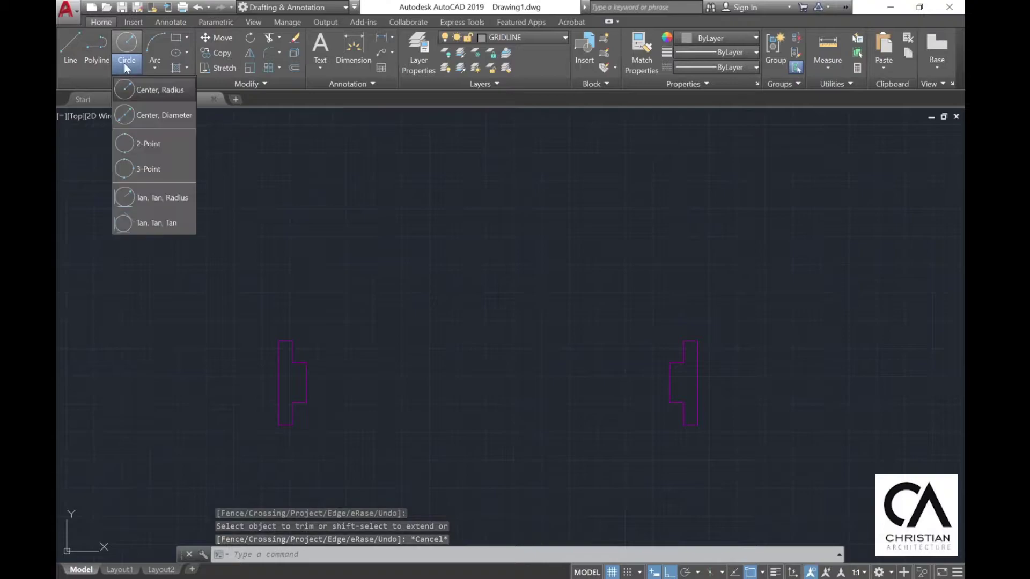
click(143, 94)
scroll(288, 340, up, 4)
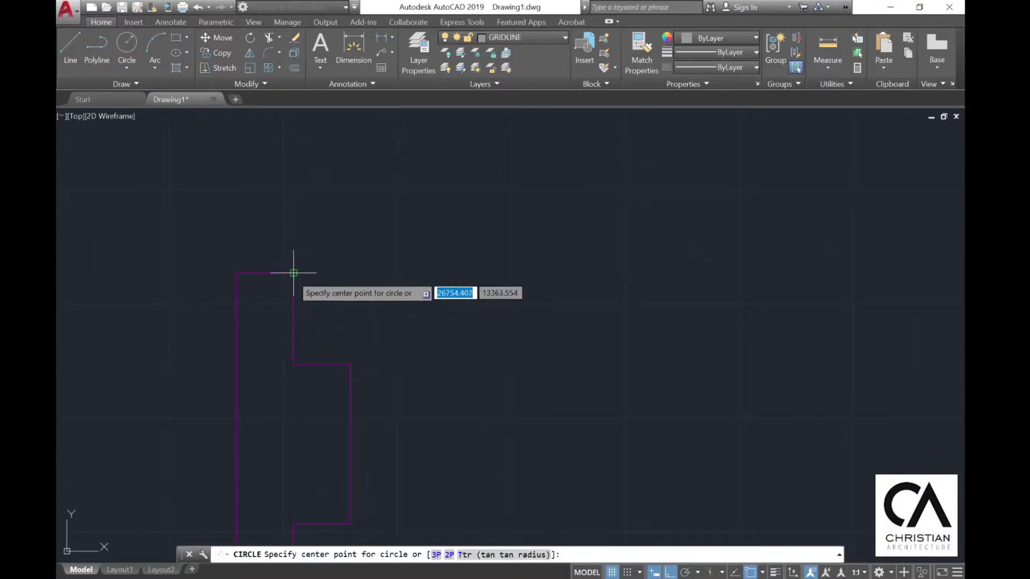
click(293, 273)
click(683, 286)
scroll(683, 297, down, 4)
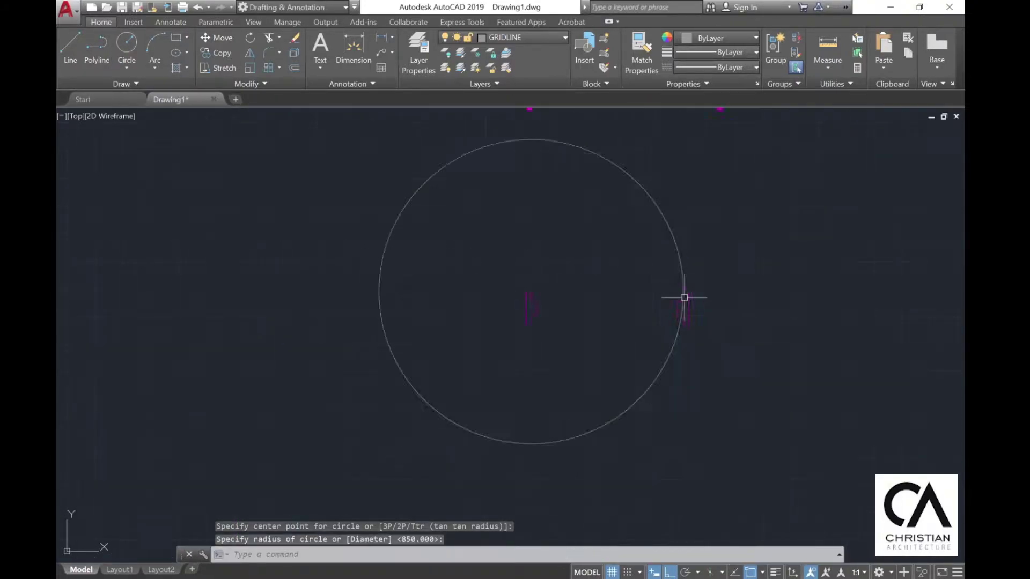
- Draw a vertical line from the circle's centre up to the circle's top
middle_drag(580, 277, 500, 358)
click(70, 48)
scroll(451, 359, up, 2)
click(452, 393)
scroll(475, 392, down, 2)
scroll(472, 236, up, 5)
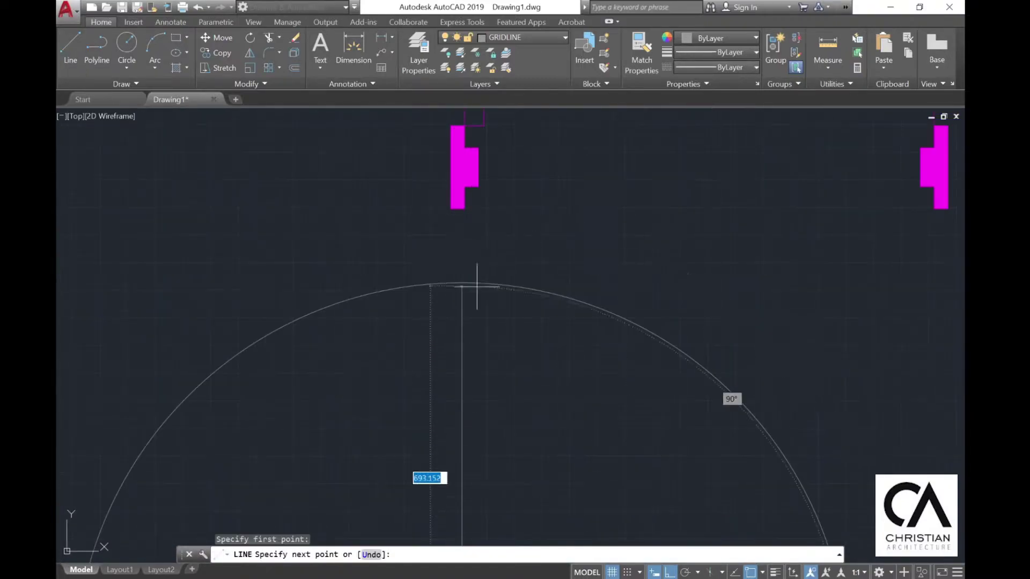
click(433, 284)
scroll(448, 241, down, 5)
key(Escape)
mouse_move(456, 258)
middle_down()
mouse_move(446, 292)
mouse_move(433, 265)
middle_up()
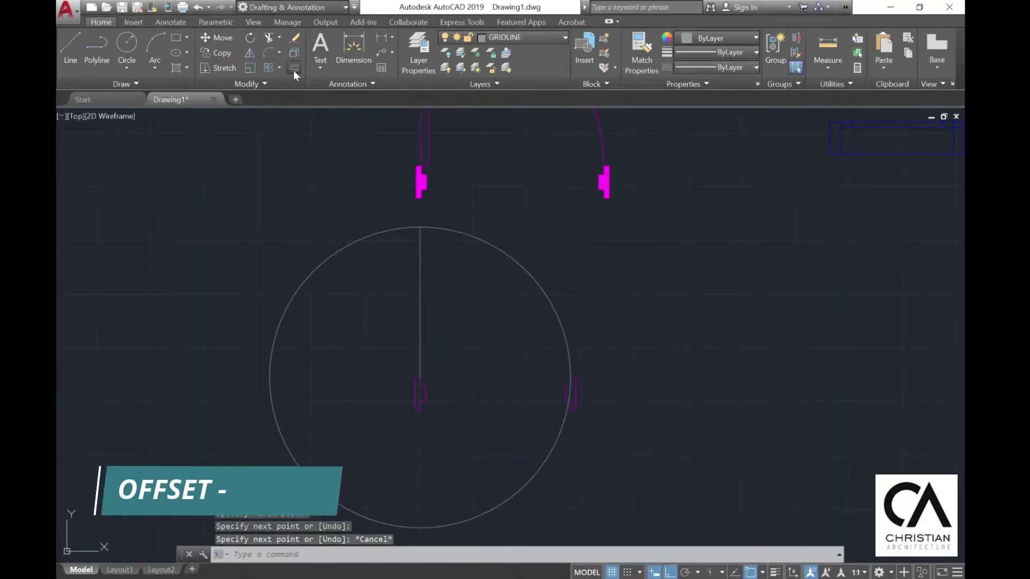
- Offset the vertical line 35 mm to the right for the door leaf's thickness
click(294, 68)
text(35)
key(Return)
scroll(417, 296, up, 4)
click(417, 296)
click(507, 324)
scroll(507, 324, down, 3)
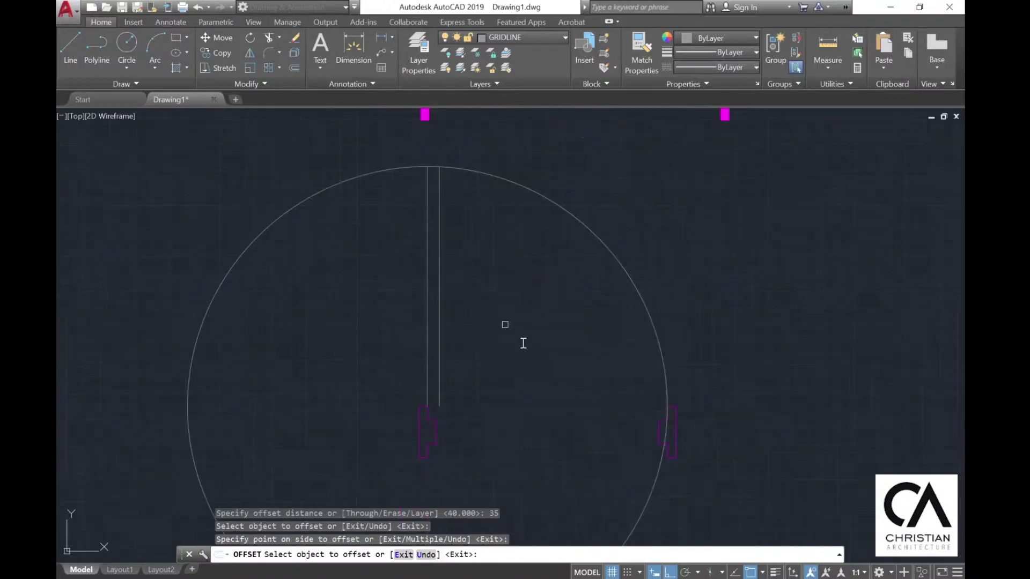
key(Escape)
- Close the lower end of the door leaf with a short horizontal line between its two vertical lines
key(l)
key(Return)
scroll(411, 430, up, 4)
click(381, 297)
click(460, 298)
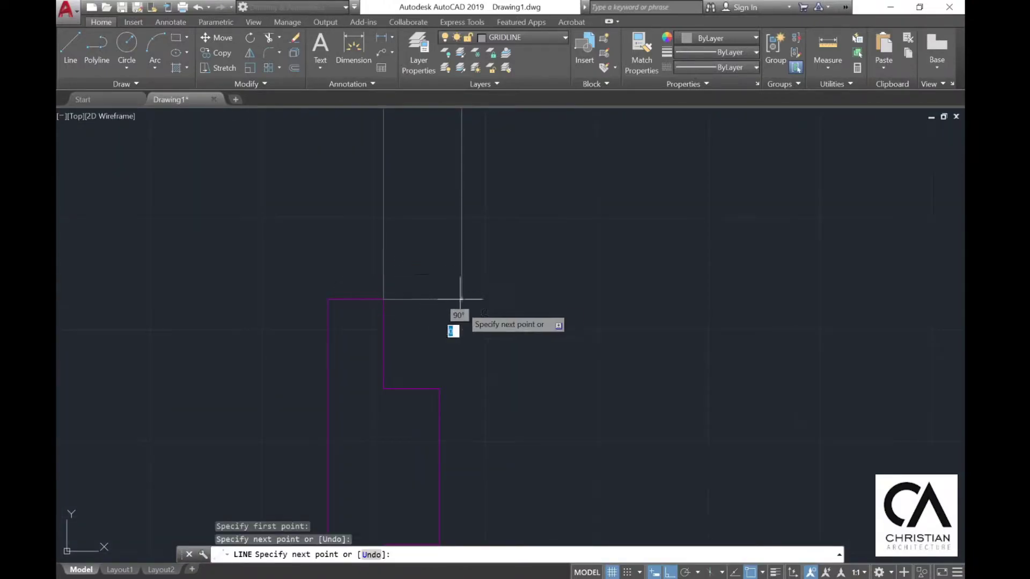
key(Escape)
- Trim the circle to the quarter arc between the door leaf's top and the right jamb
scroll(442, 380, down, 5)
click(268, 38)
click(669, 462)
click(397, 234)
key(Return)
click(402, 227)
scroll(430, 370, up, 6)
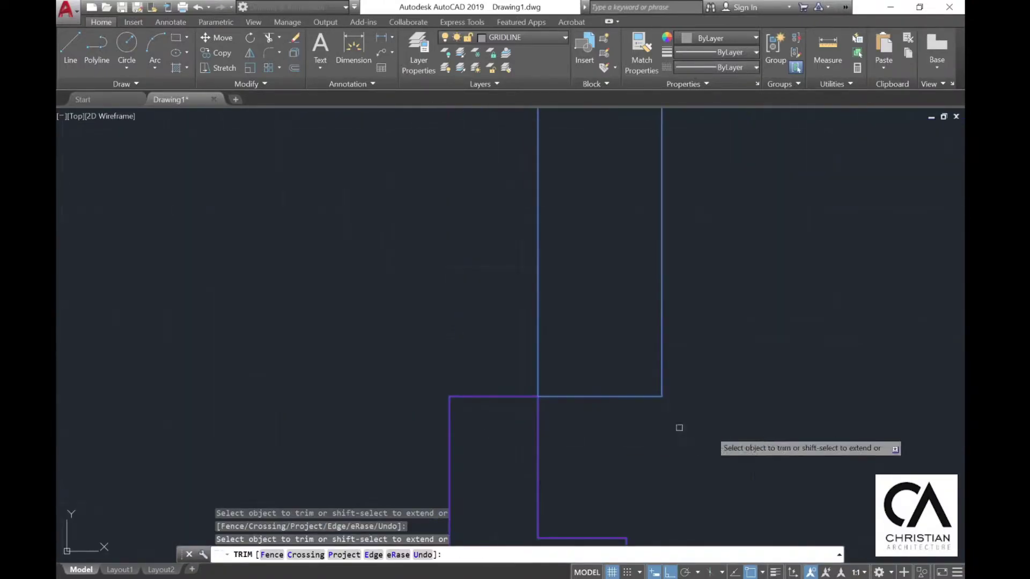
scroll(679, 428, down, 3)
middle_drag(902, 447, 183, 309)
click(530, 338)
click(531, 338)
scroll(533, 368, up, 2)
key(Escape)
- Assign the door leaf and swing arc to the DOOR layer
scroll(558, 334, down, 5)
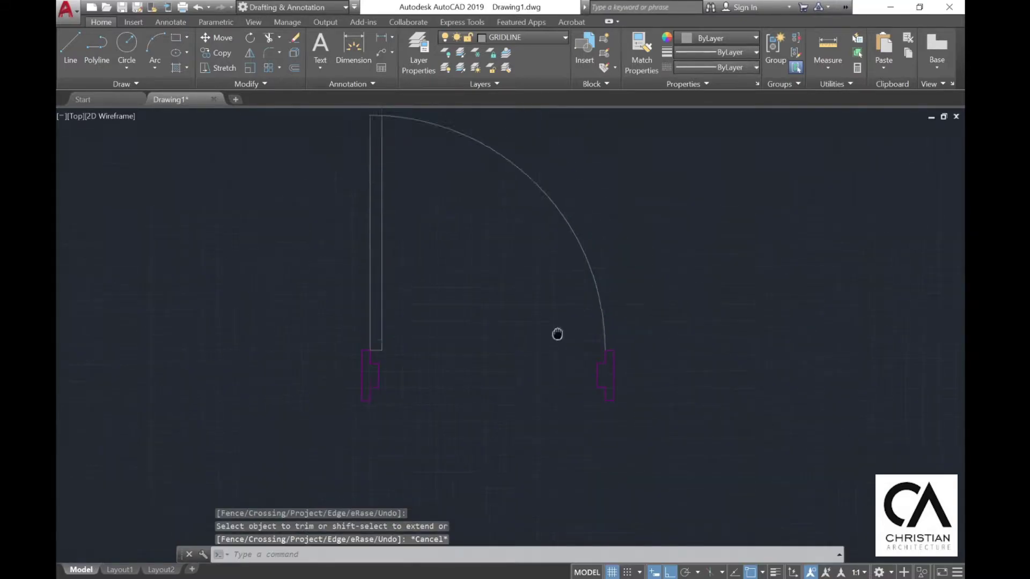
click(272, 133)
click(517, 37)
click(516, 100)
key(Escape)
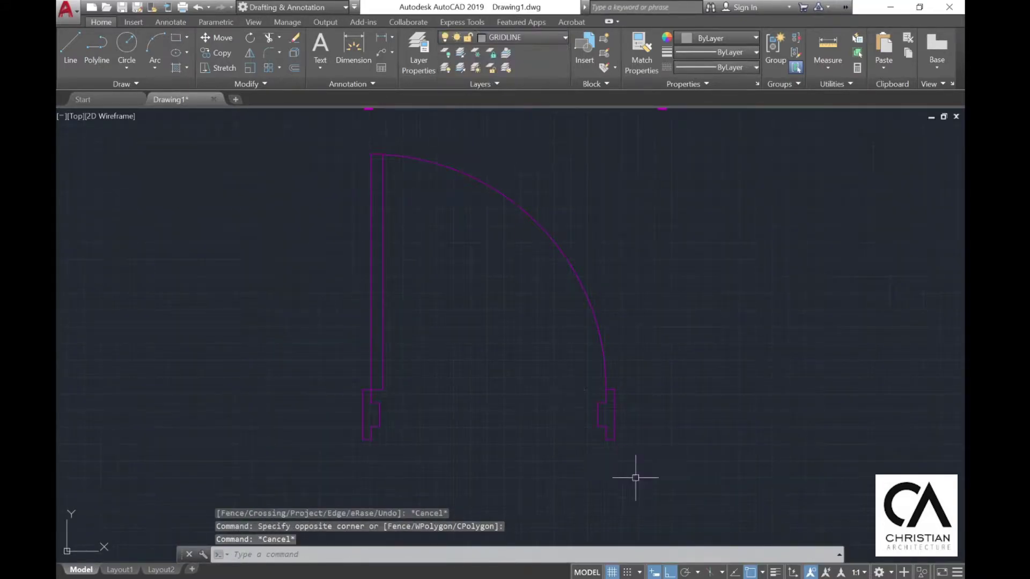
click(635, 478)
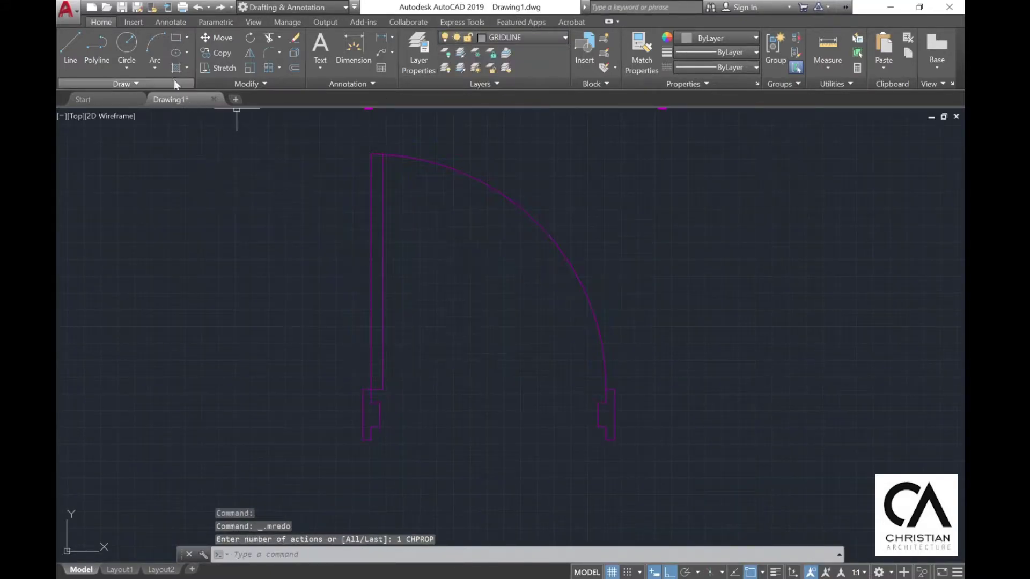
- Fill both jambs of the 750 mm door with a solid magenta hatch
click(173, 69)
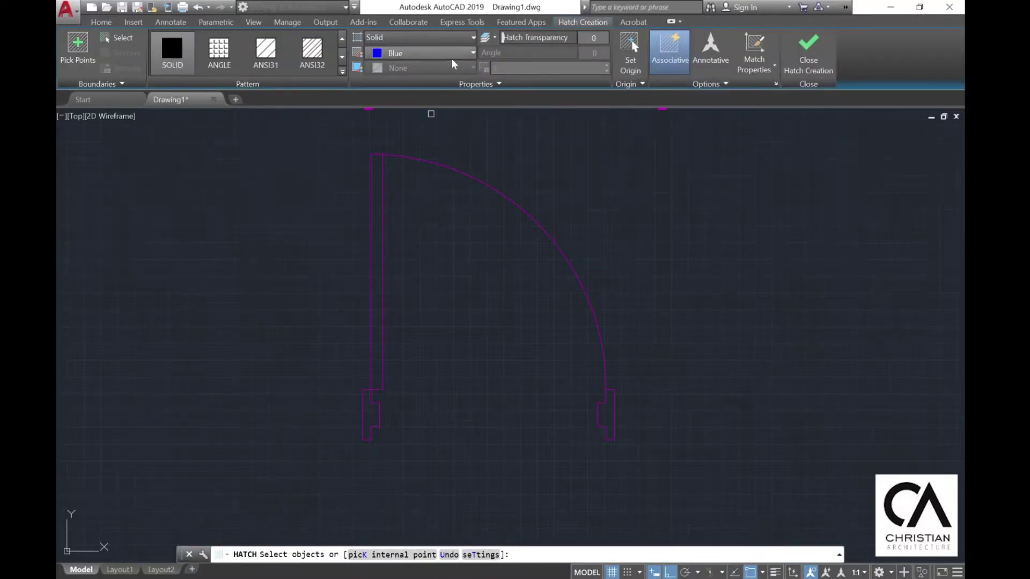
click(428, 54)
click(438, 199)
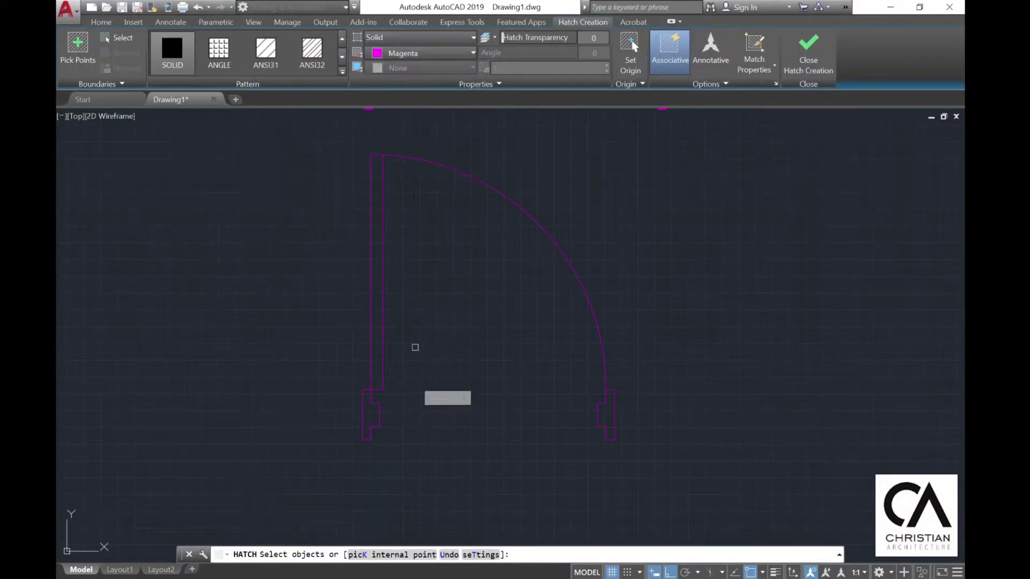
click(331, 223)
click(357, 252)
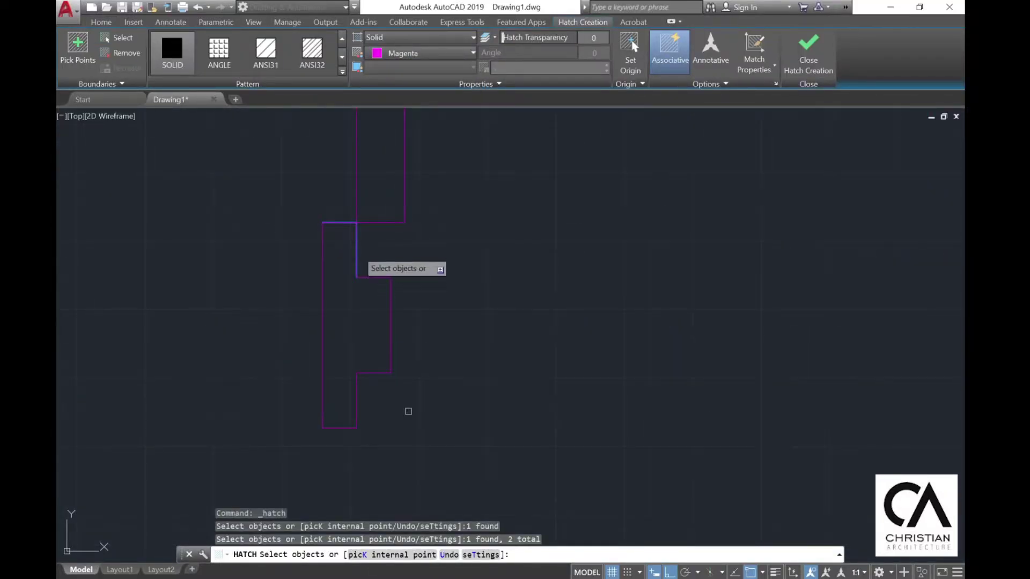
click(409, 435)
click(271, 254)
scroll(380, 303, down, 4)
scroll(612, 306, up, 4)
click(678, 434)
click(498, 267)
click(616, 215)
key(Escape)
scroll(582, 383, down, 3)
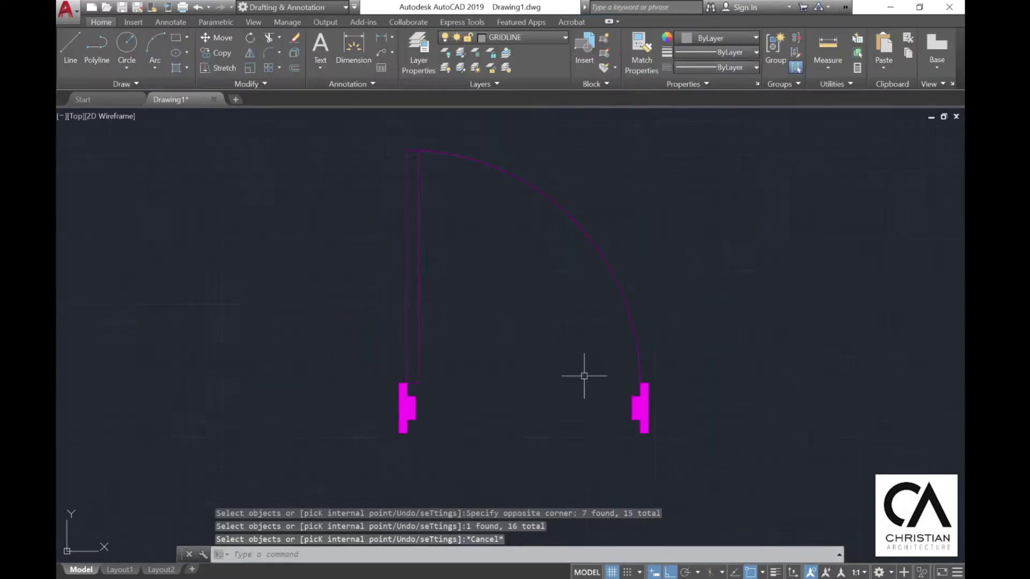
- Group all the lines, the arc and the hatches of the 750 mm door
click(707, 471)
click(314, 137)
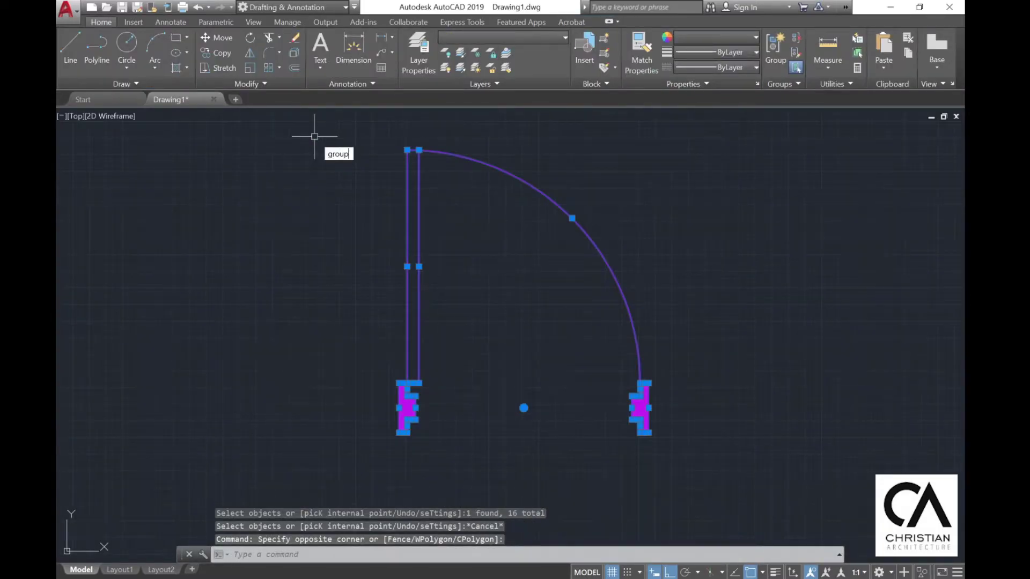
key(Return)
key(Escape)
- Copy the 750 mm door by its left jamb's lower corner into the free space of an upper room in the floor plan
scroll(378, 266, down, 2)
click(223, 53)
click(451, 332)
click(349, 308)
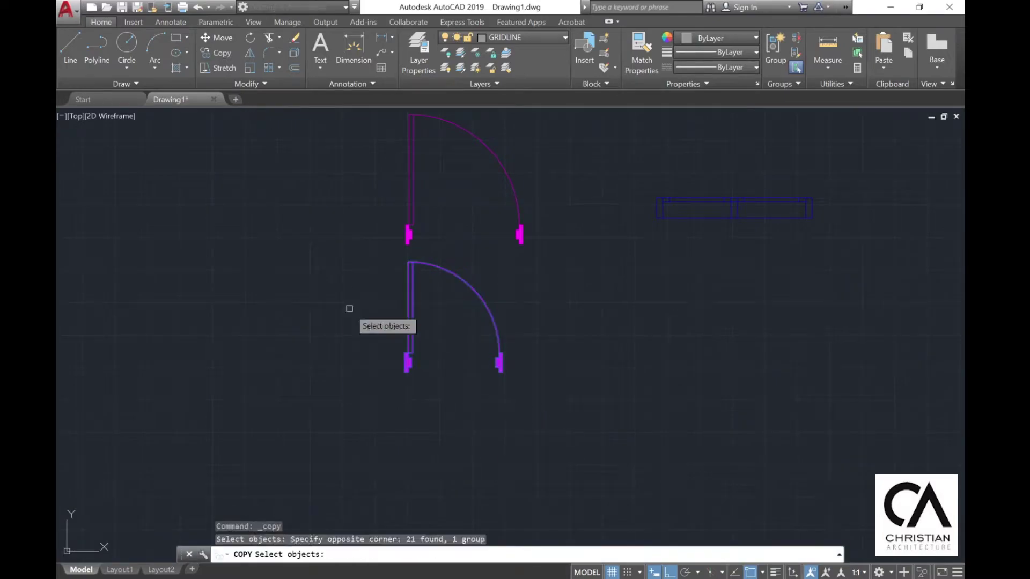
key(Return)
scroll(403, 368, up, 7)
click(410, 396)
scroll(421, 298, down, 12)
scroll(236, 327, up, 5)
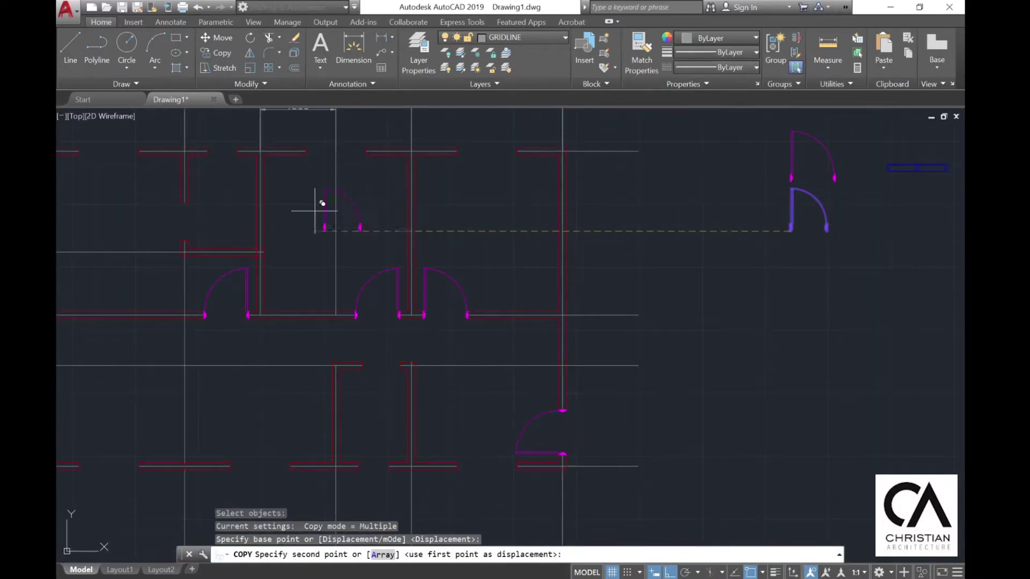
click(318, 231)
key(Escape)
- Rotate the copied door 180 degrees about a point at its left jamb so that it swings downward
click(250, 38)
click(322, 214)
key(Return)
scroll(314, 237, up, 3)
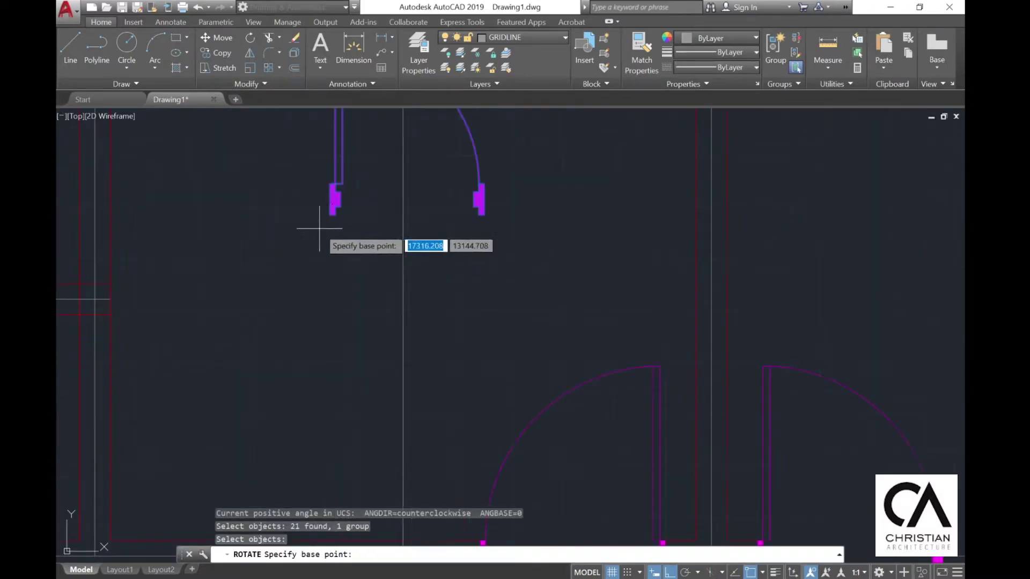
click(331, 237)
click(185, 201)
scroll(186, 201, down, 5)
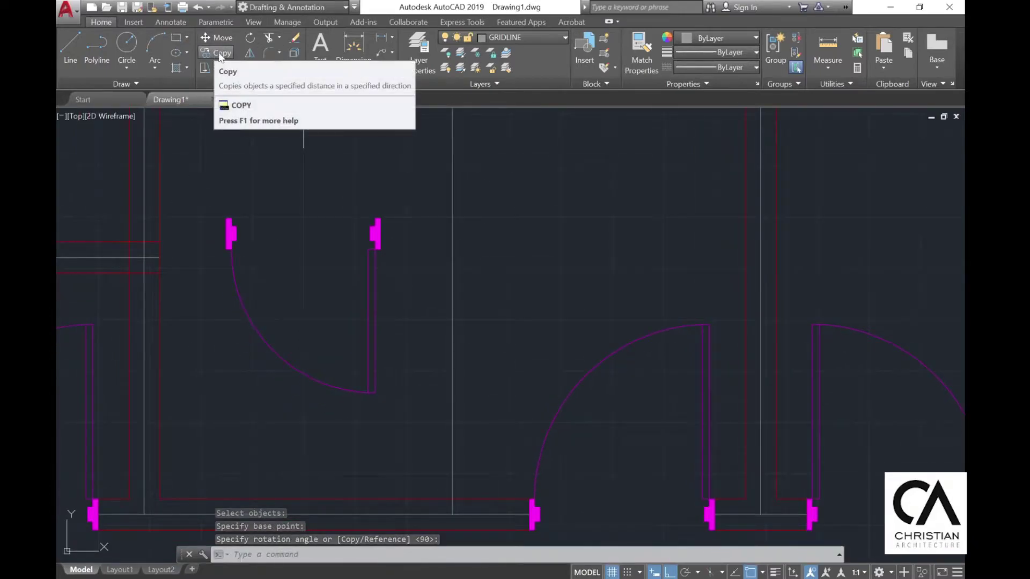
- Move the rotated door by its right jamb's upper outer corner into the opening in the small lower room's top wall
click(213, 39)
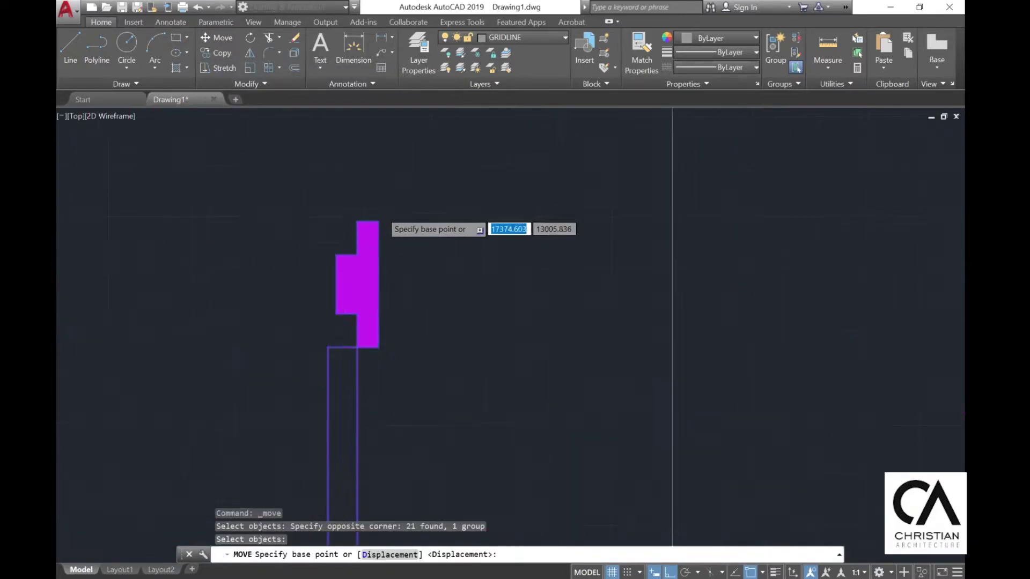
click(379, 221)
scroll(356, 207, down, 5)
scroll(485, 272, up, 5)
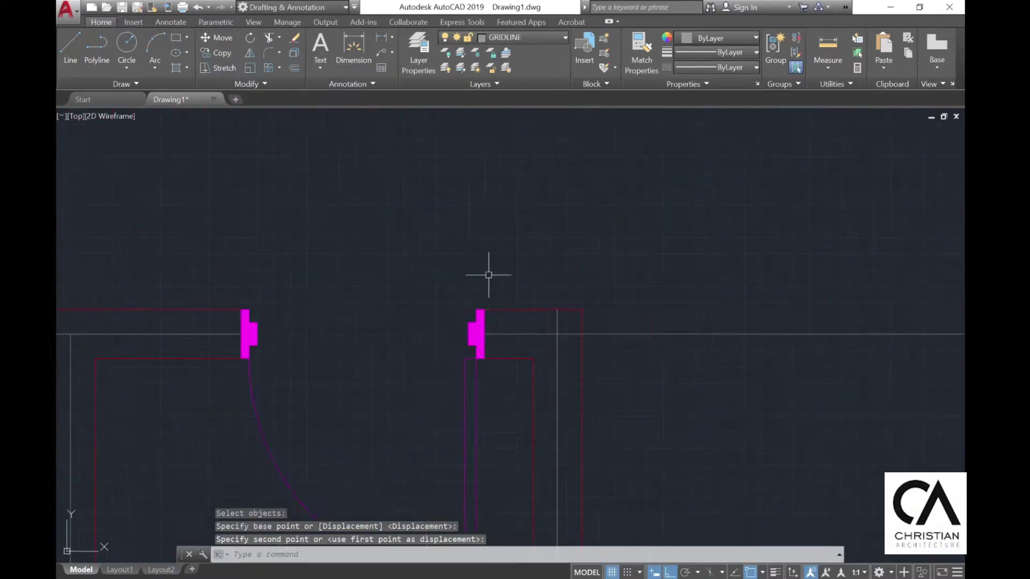
key(Escape)
- Copy the downward-swinging 750 mm door into the free space of the small upper room
scroll(484, 272, down, 5)
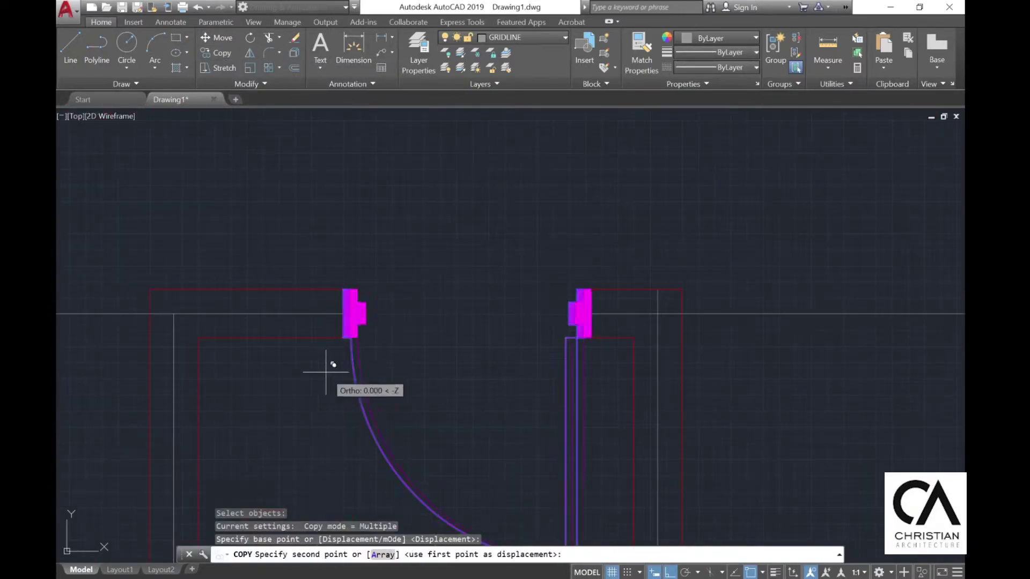
scroll(325, 372, down, 5)
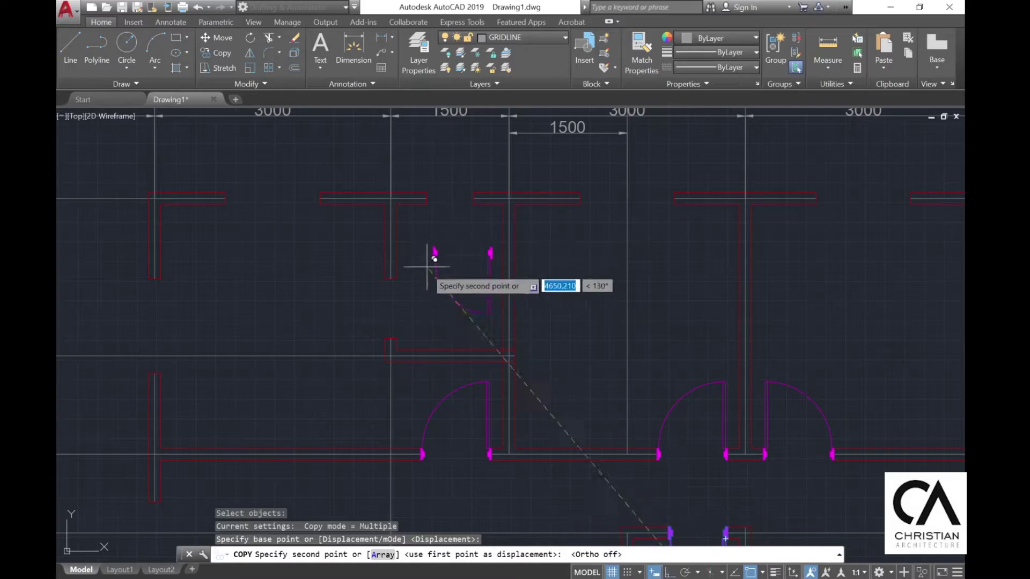
click(417, 279)
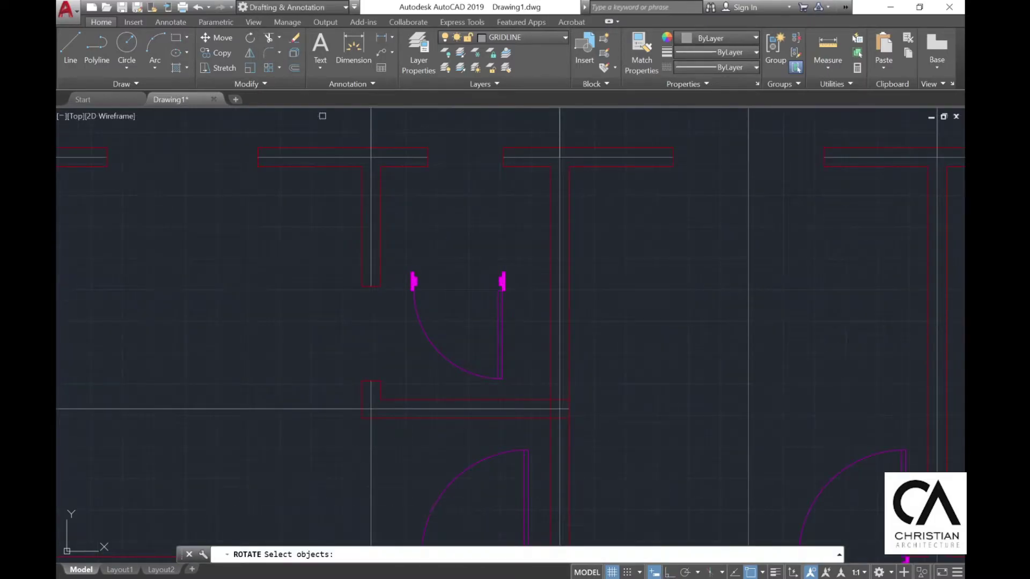
- Rotate the copied door a quarter turn in the small upper room so its jambs line up vertically and it swings left
click(472, 258)
click(397, 311)
key(Return)
click(451, 309)
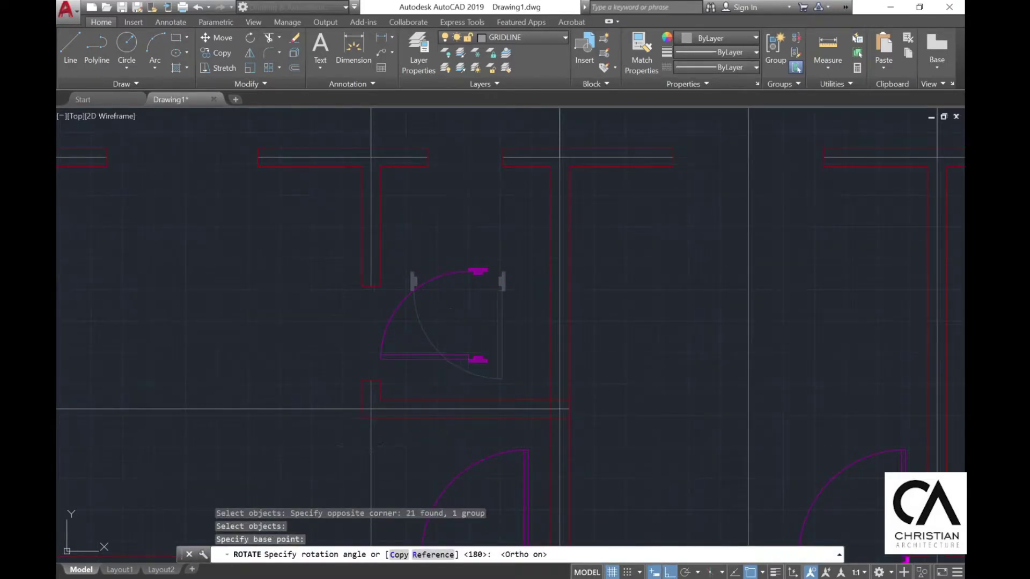
key(Return)
middle_drag(432, 361, 368, 377)
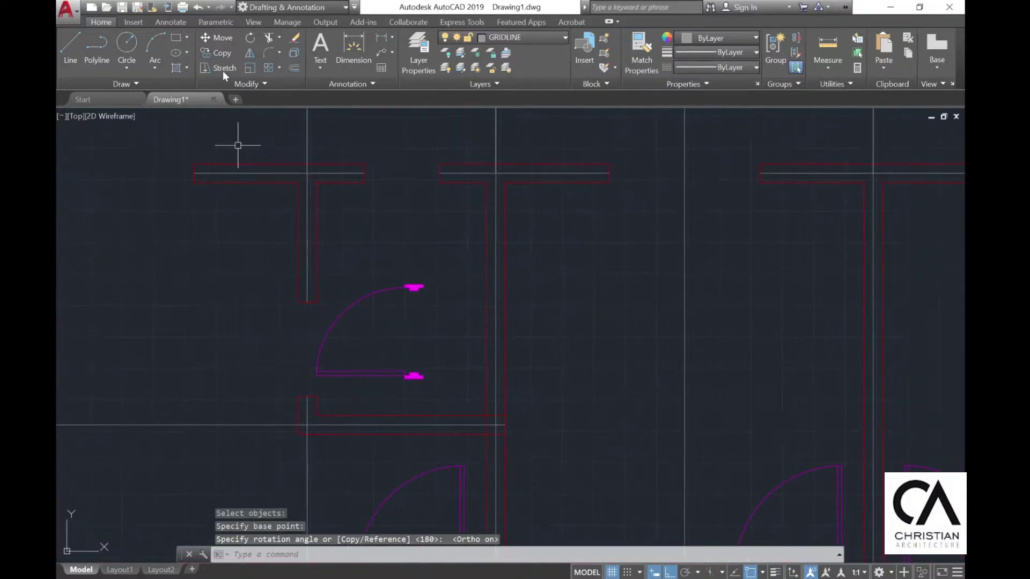
- Mirror the rotated door about a vertical line beside its jambs and erase the original so that it swings right
click(250, 53)
click(390, 371)
key(Return)
click(426, 325)
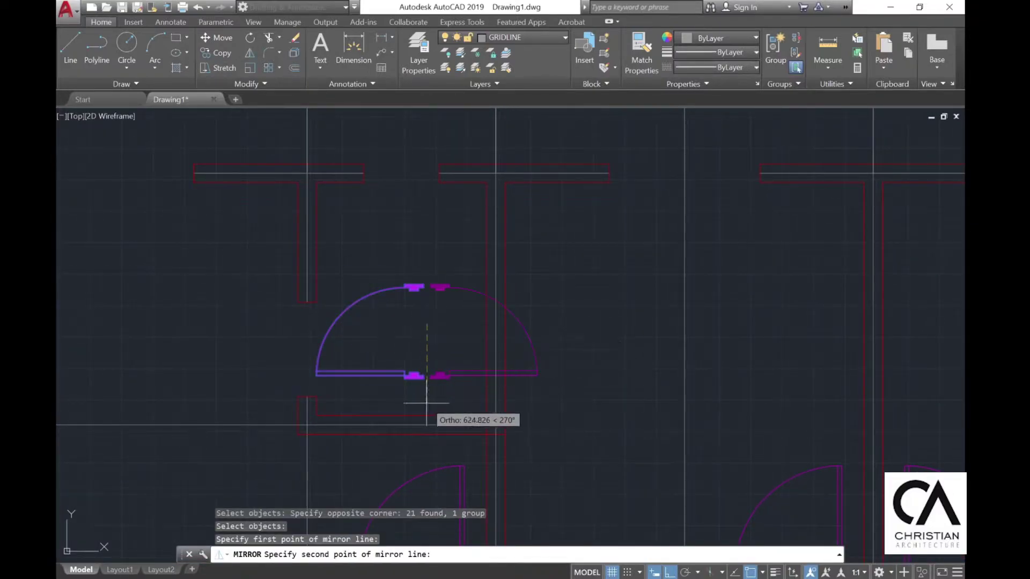
click(427, 402)
click(461, 437)
- Move the mirrored door by its lower jamb's outer corner into the opening in the small upper room's left wall
click(217, 37)
click(461, 398)
click(428, 368)
key(Return)
scroll(427, 365, up, 6)
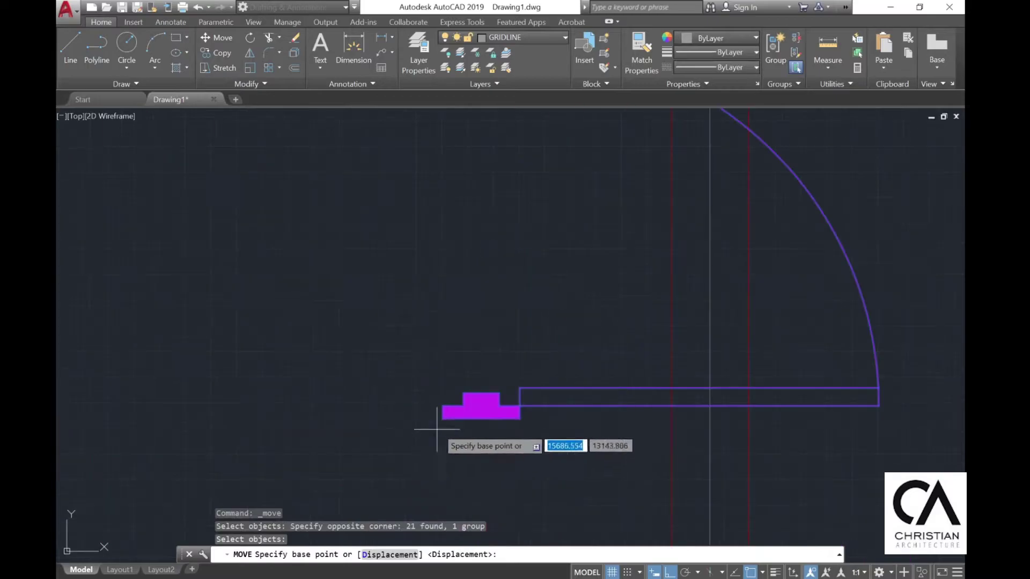
click(441, 420)
scroll(482, 364, down, 6)
click(382, 348)
key(Escape)
- Make DOOR the current layer for drawing in the free space below the 750 mm door symbol
scroll(412, 330, down, 4)
middle_drag(576, 320, 500, 253)
mouse_move(499, 405)
middle_down()
mouse_move(495, 422)
mouse_move(486, 404)
middle_up()
middle_drag(305, 436, 335, 412)
scroll(270, 337, up, 4)
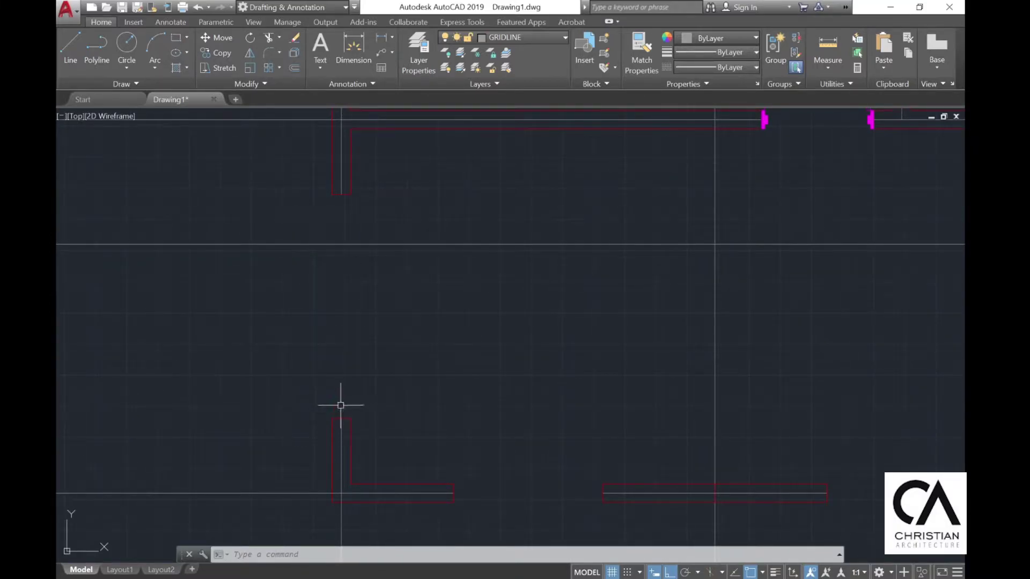
scroll(341, 406, down, 5)
scroll(520, 267, up, 4)
middle_drag(581, 342, 447, 295)
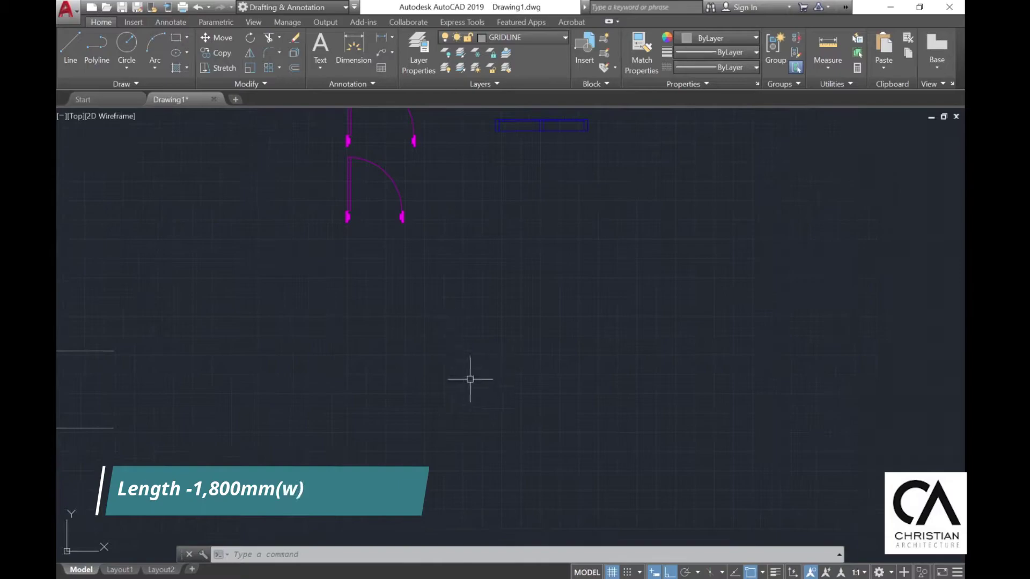
click(175, 36)
click(496, 36)
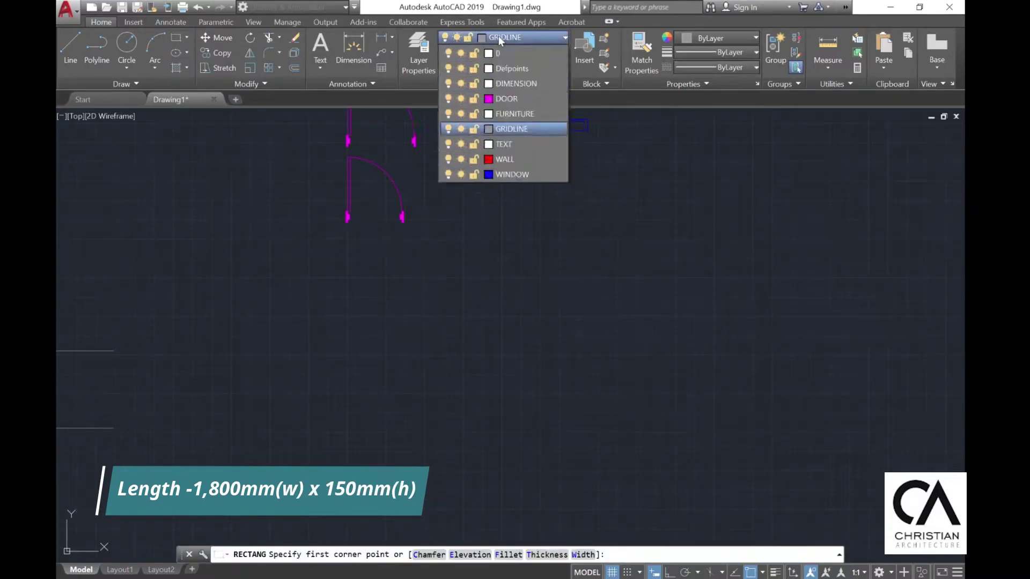
click(502, 96)
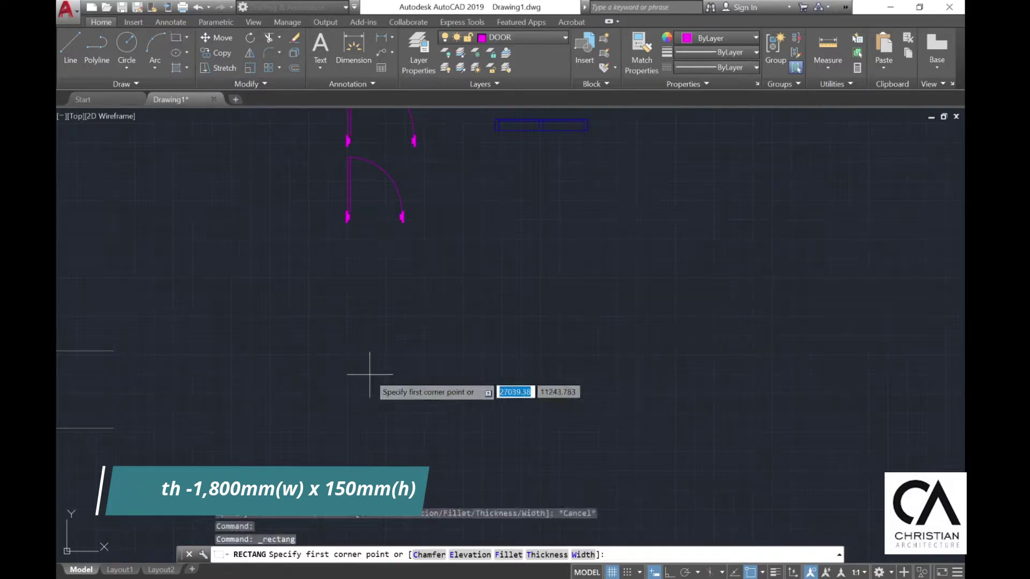
- Draw an 1800 by 150 mm rectangle below the 750 mm door symbol
click(385, 352)
text(1)
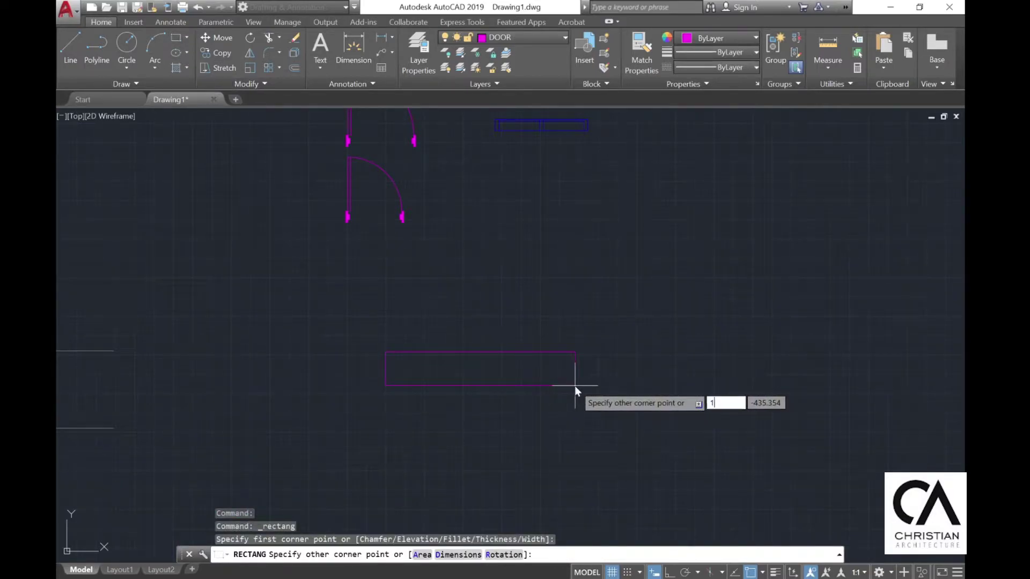
text(800,150)
key(Return)
key(Escape)
- Explode the rectangle and offset each short side inward twice by 25 mm
scroll(445, 352, up, 4)
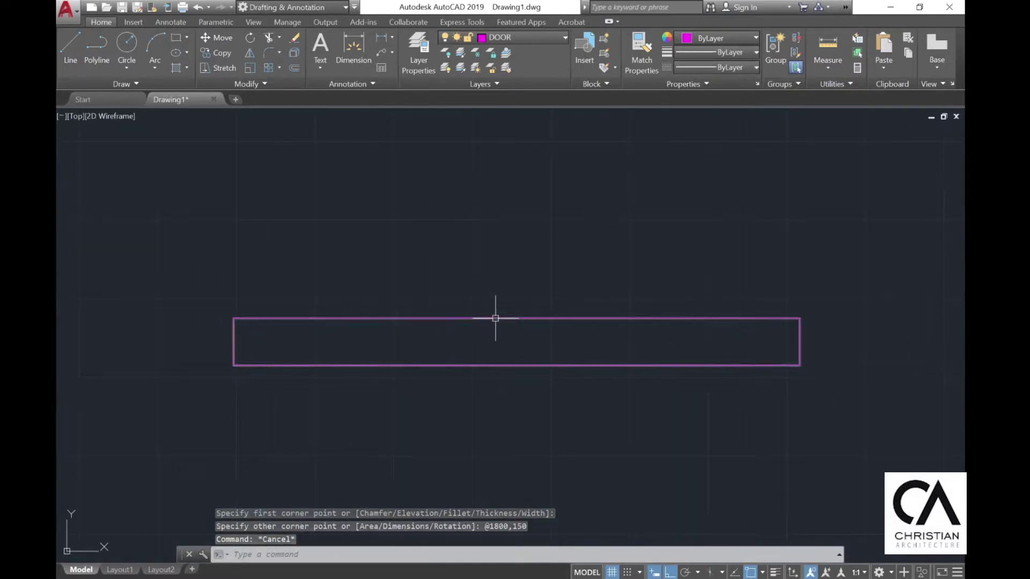
click(494, 319)
click(294, 52)
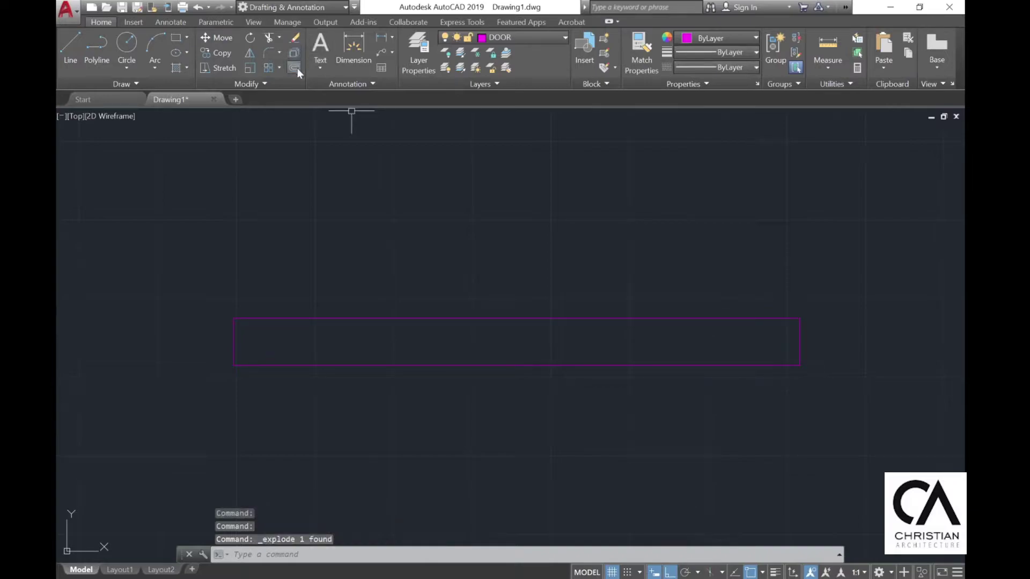
click(294, 69)
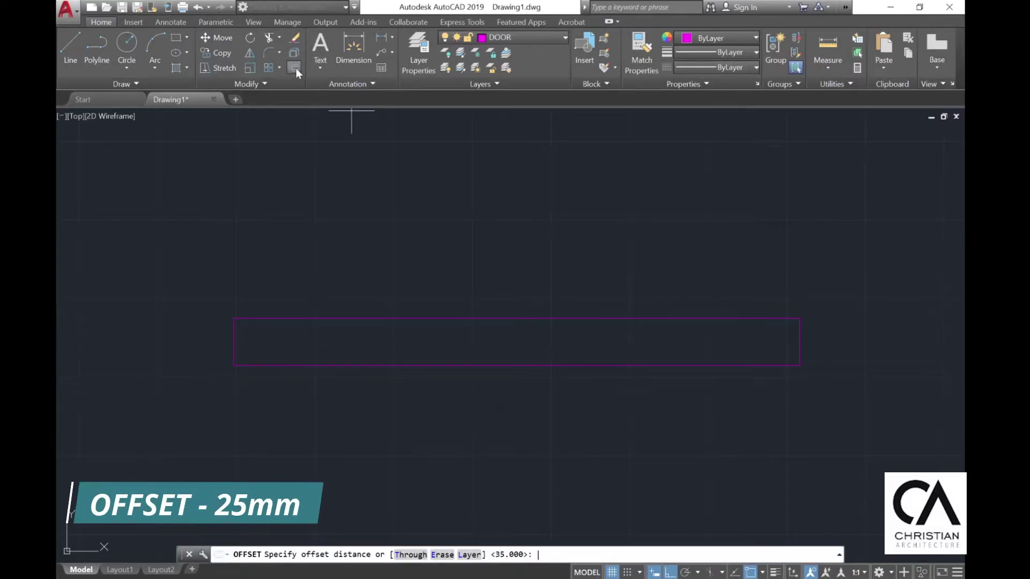
text(25)
key(Return)
click(234, 340)
click(239, 344)
click(242, 340)
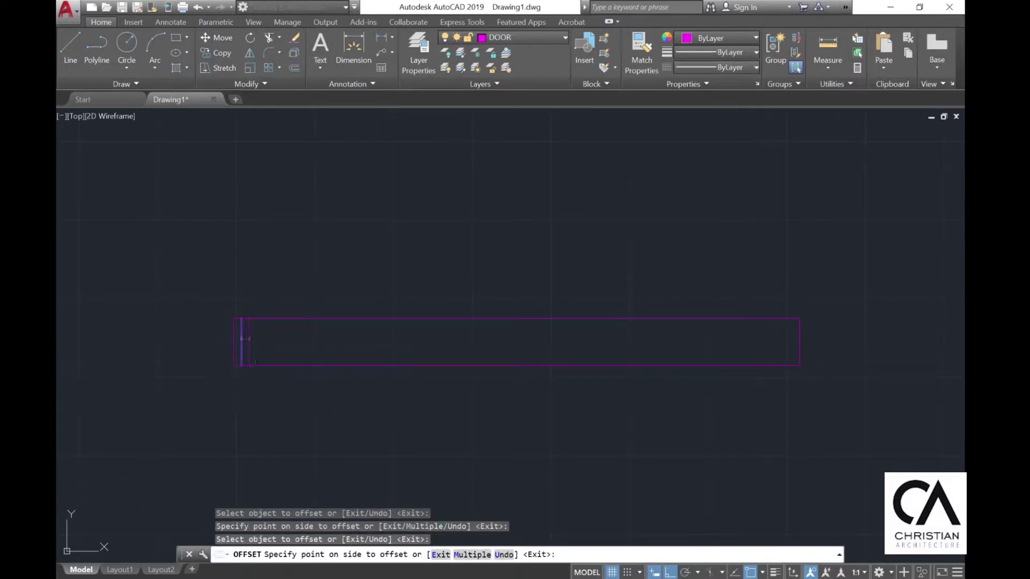
click(784, 337)
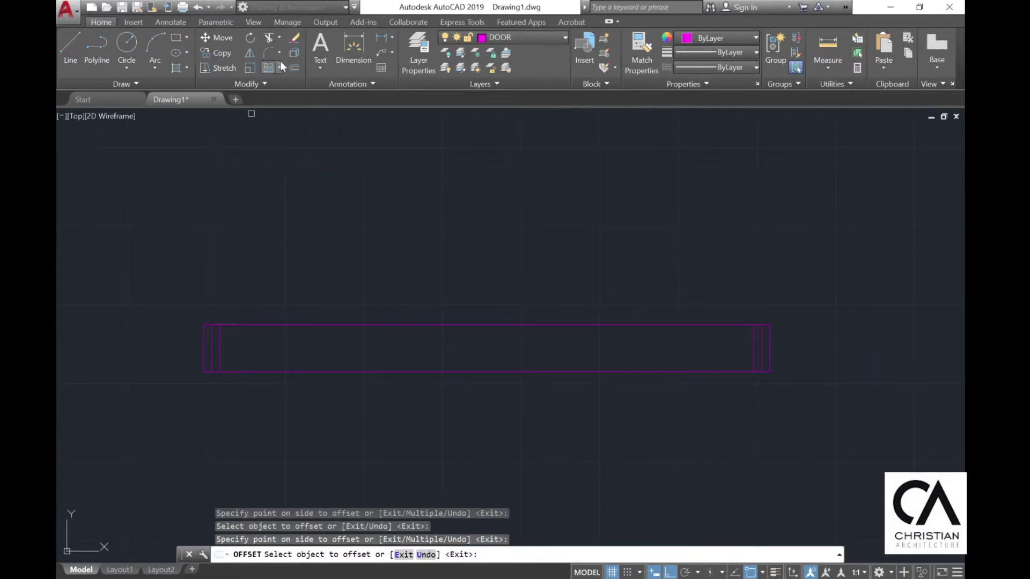
- Offset the rectangle's upper and lower long sides inward by 40 mm
click(293, 68)
text(40)
key(Return)
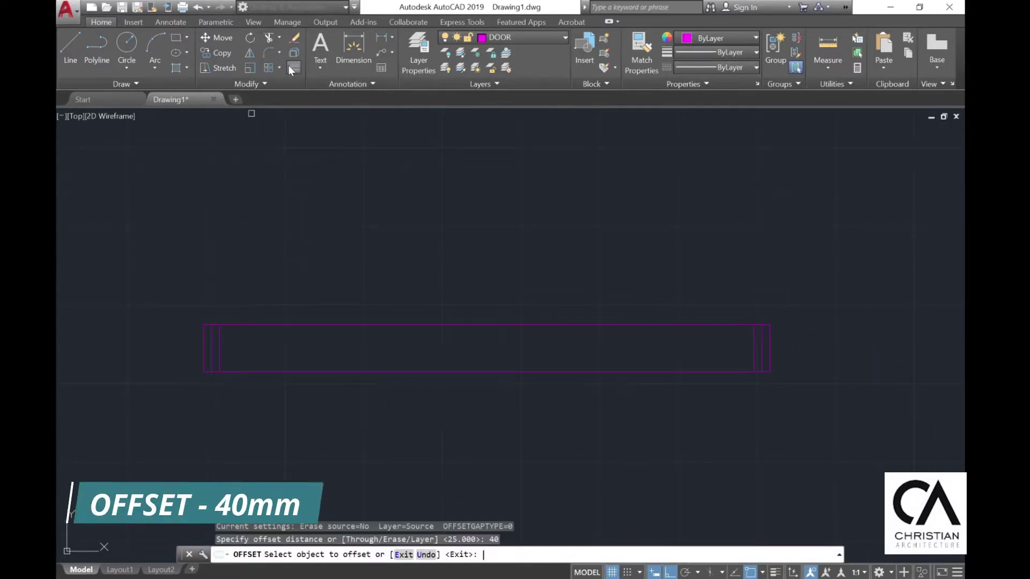
click(265, 325)
click(265, 349)
click(264, 371)
click(264, 358)
key(Escape)
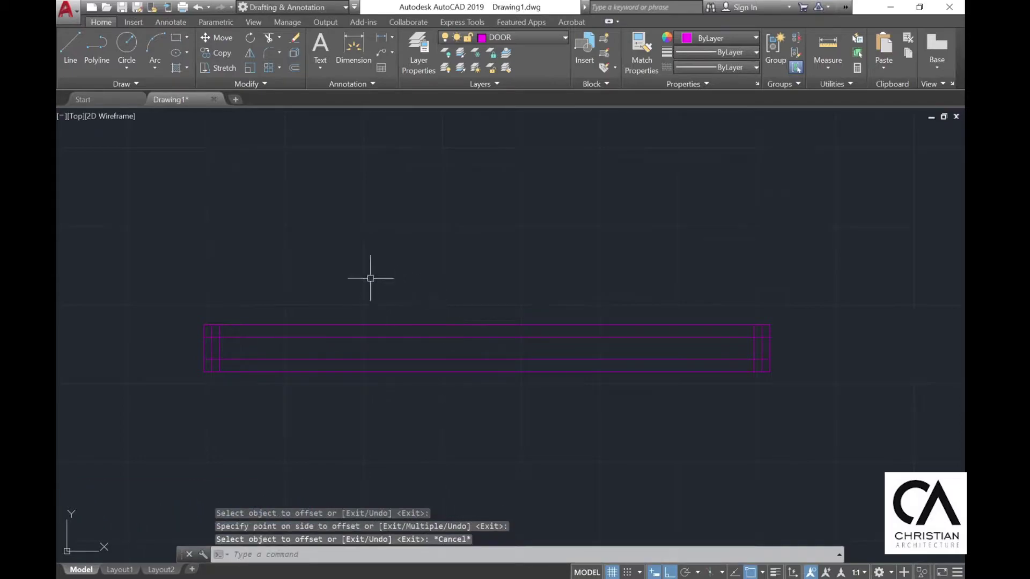
- Draw a vertical line between the midpoints of the rectangle's long sides
click(70, 47)
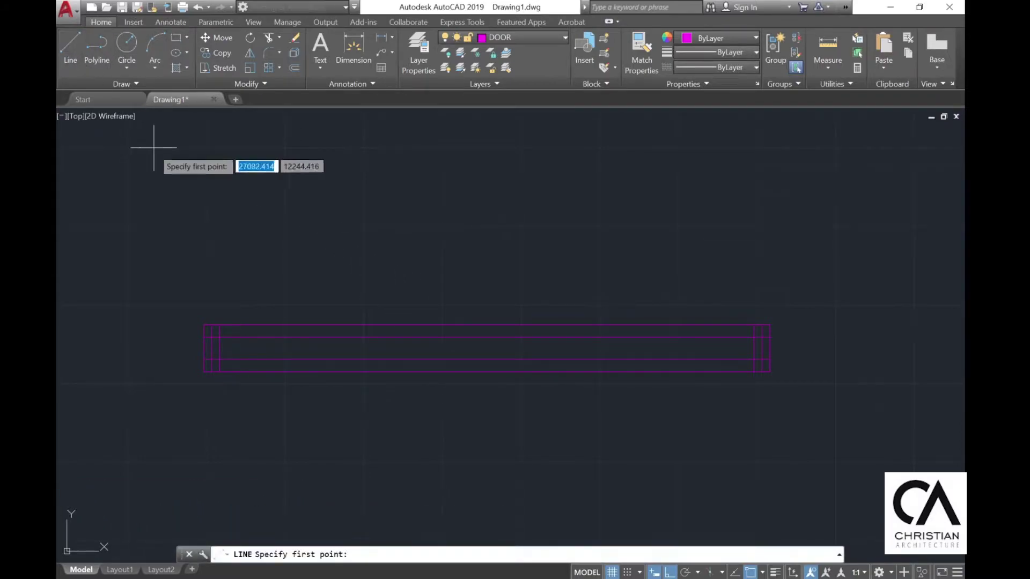
click(487, 324)
click(487, 371)
key(Escape)
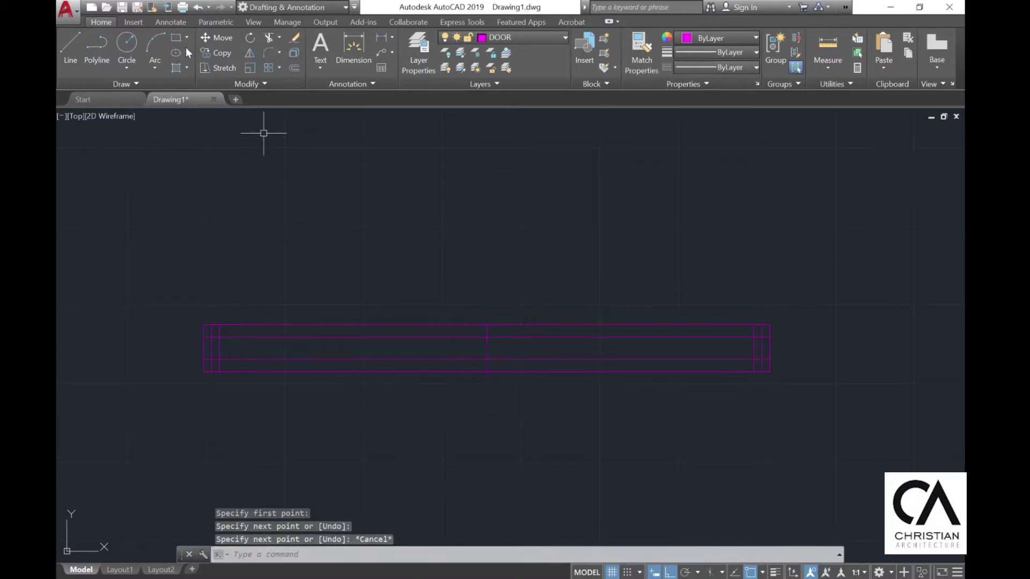
- Trim the upper notch and the inner overlapping segments at the rectangle's left end, using the left half's lines as cutting edges
scroll(238, 360, up, 4)
click(268, 37)
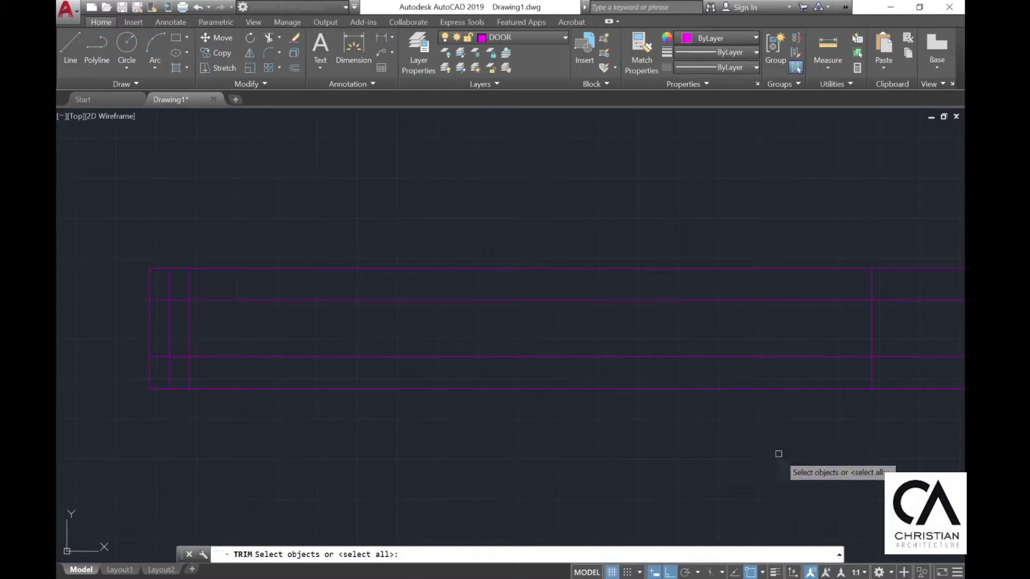
click(897, 429)
click(122, 214)
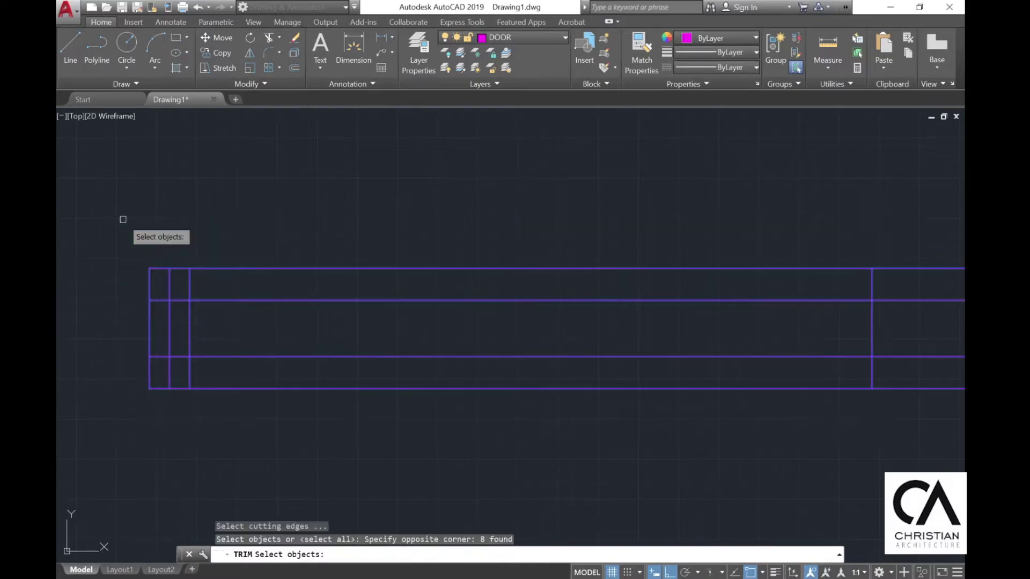
key(Return)
click(197, 267)
click(189, 285)
click(187, 268)
click(163, 300)
click(170, 322)
click(162, 357)
click(171, 360)
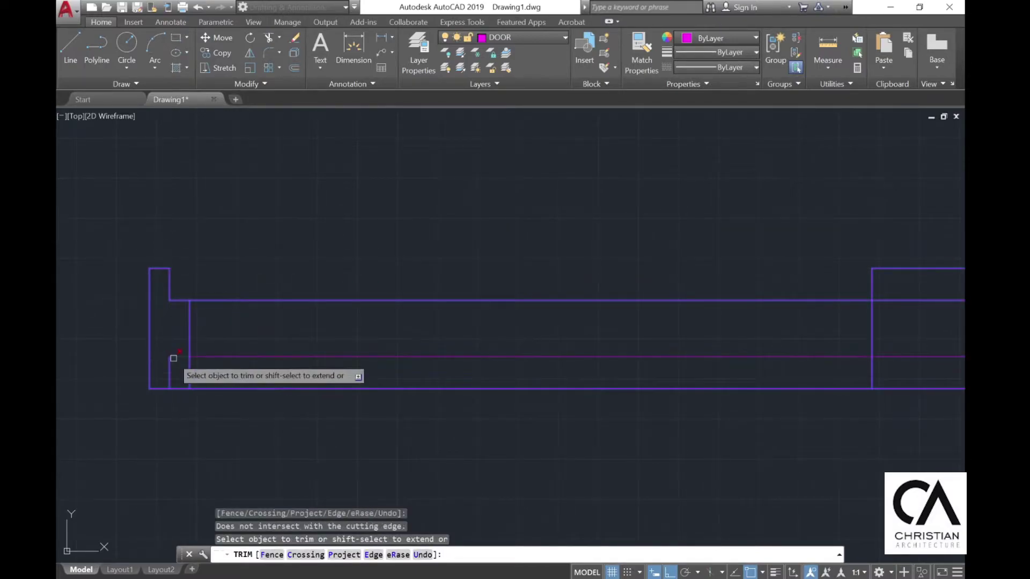
- Trim the left jamb's lower notch and remove the long lines between that jamb and the centre line
click(172, 358)
key(ctrl+z)
click(188, 374)
click(186, 379)
click(186, 400)
key(ctrl+z)
click(180, 389)
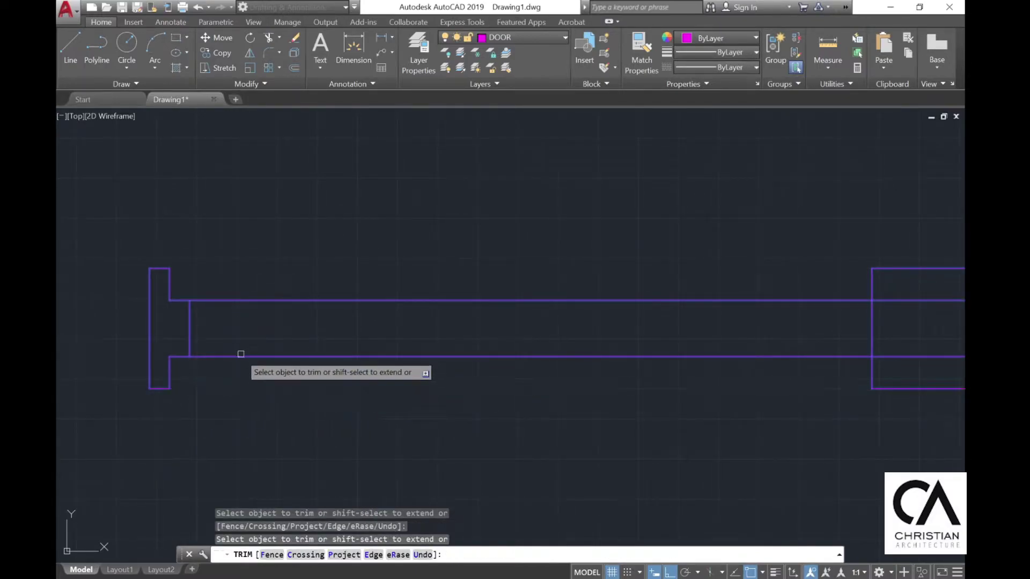
click(242, 355)
click(233, 300)
scroll(445, 294, down, 6)
key(Escape)
- Trim the rectangle's right end into a stepped jamb profile that mirrors the left jamb
key(Return)
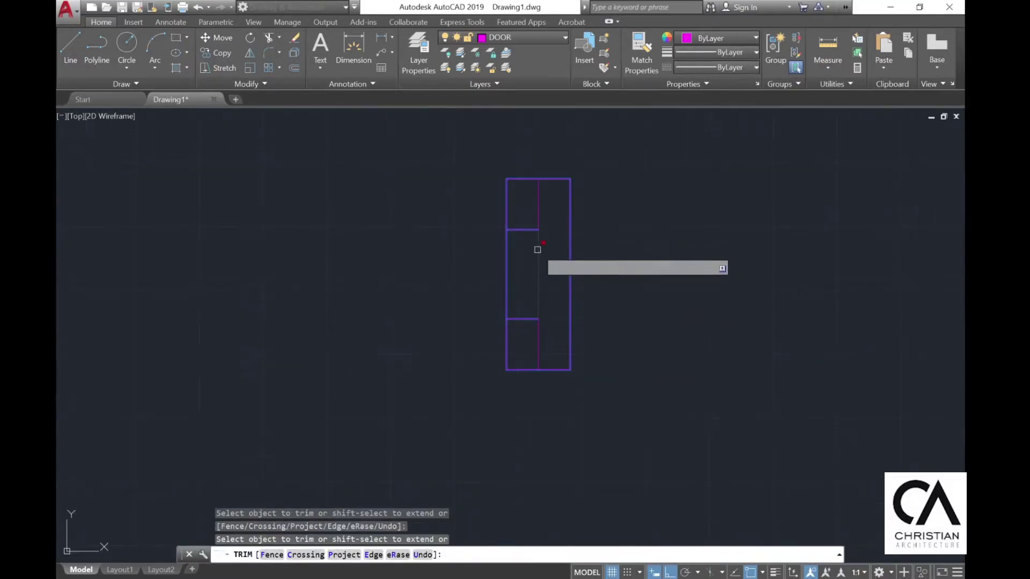
click(538, 251)
click(521, 178)
click(506, 204)
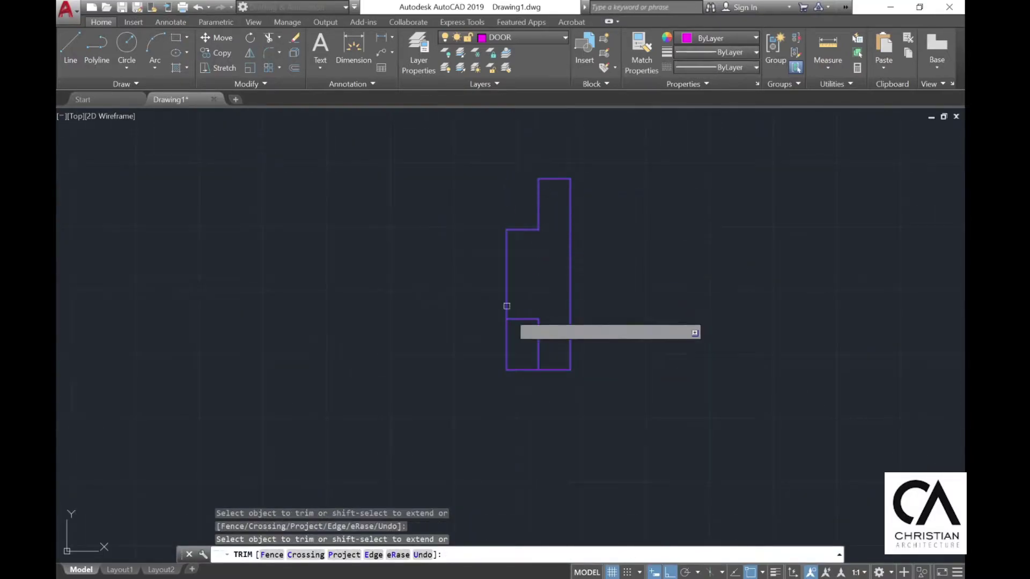
click(506, 343)
click(522, 370)
key(Escape)
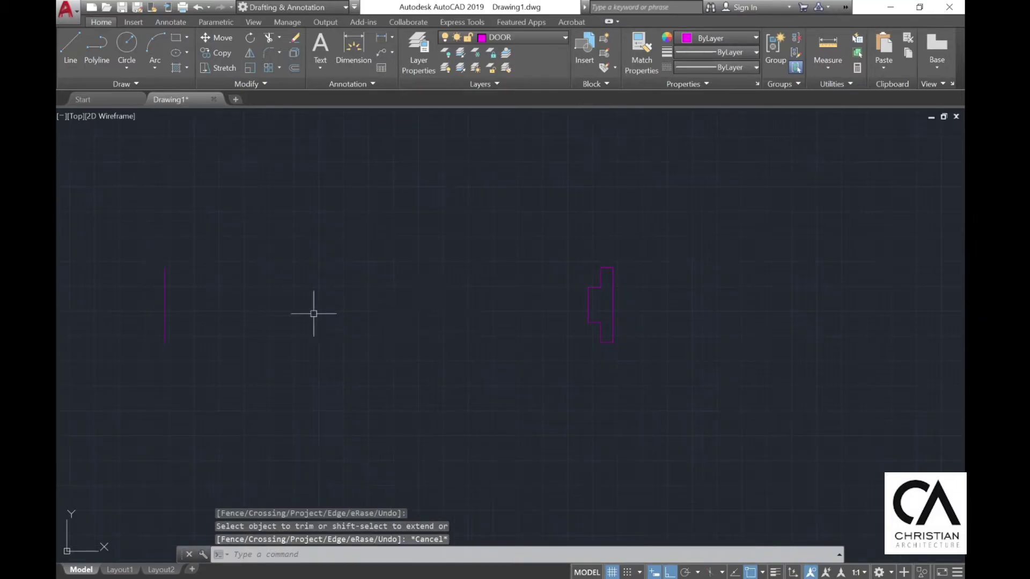
- Draw two circles of 875 mm radius centred on the jambs' upper inner corners, meeting at the centre line's upper end
click(127, 67)
click(154, 90)
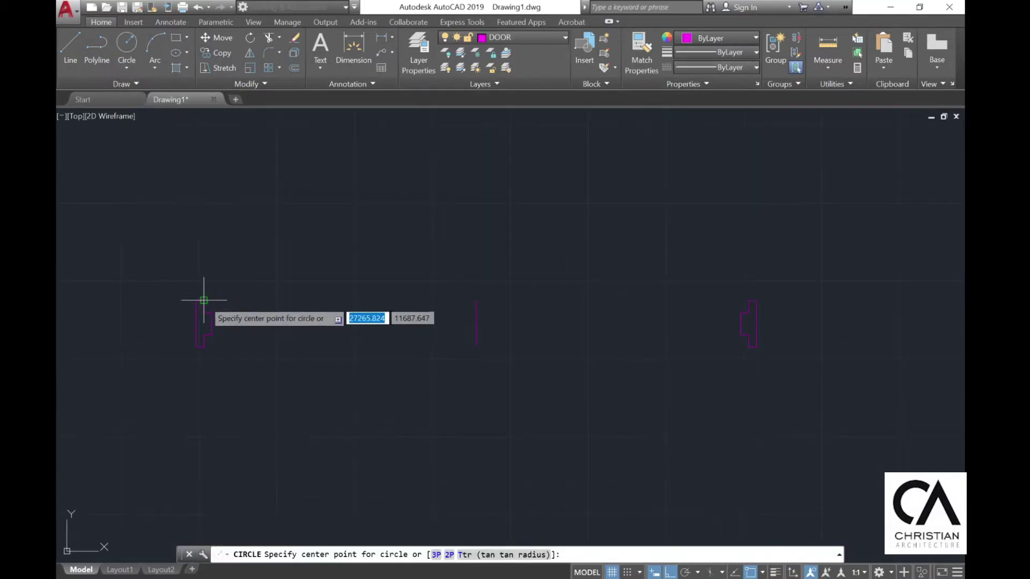
click(205, 297)
click(477, 297)
middle_drag(442, 339, 421, 386)
key(Return)
click(785, 366)
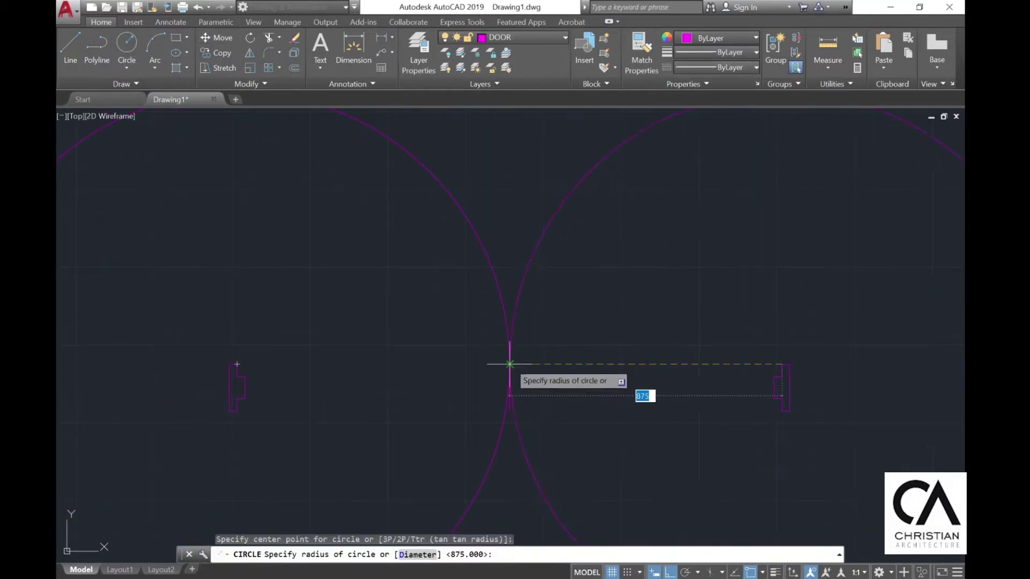
click(510, 364)
key(Escape)
scroll(533, 361, down, 2)
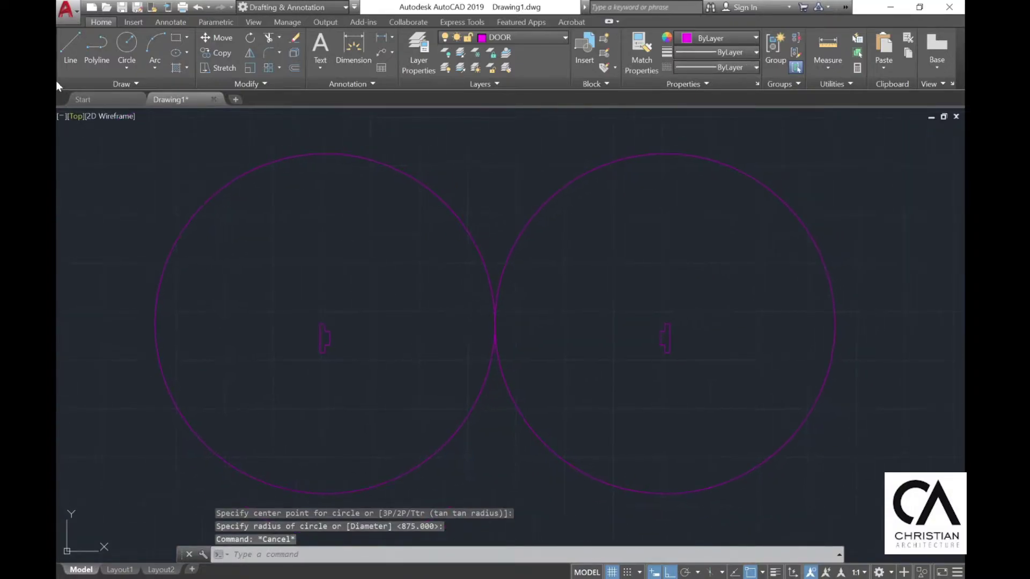
- Draw a vertical 875 mm line from the left circle's centre up to the top of that circle
click(71, 47)
click(322, 322)
scroll(357, 357, down, 4)
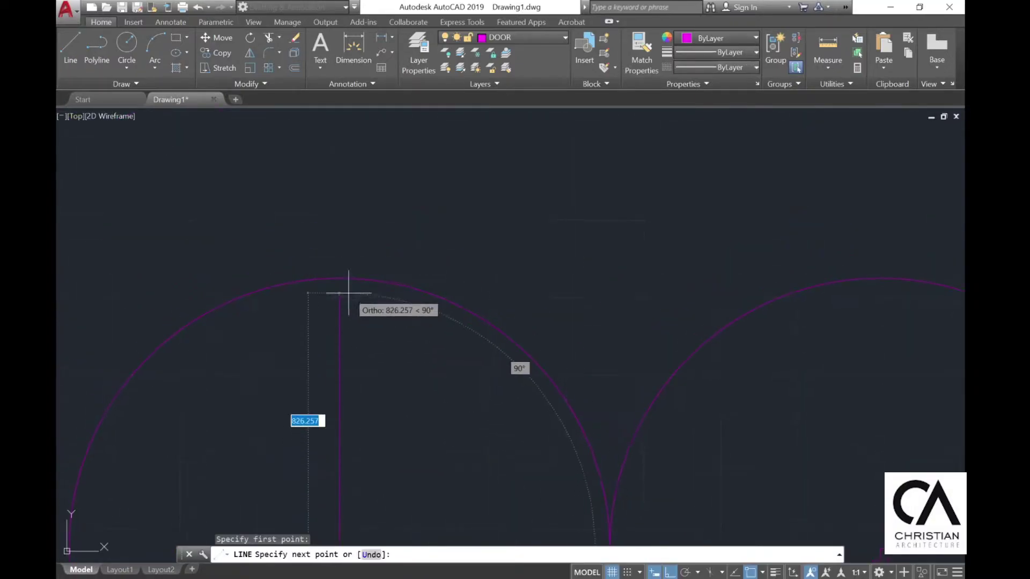
scroll(349, 294, up, 3)
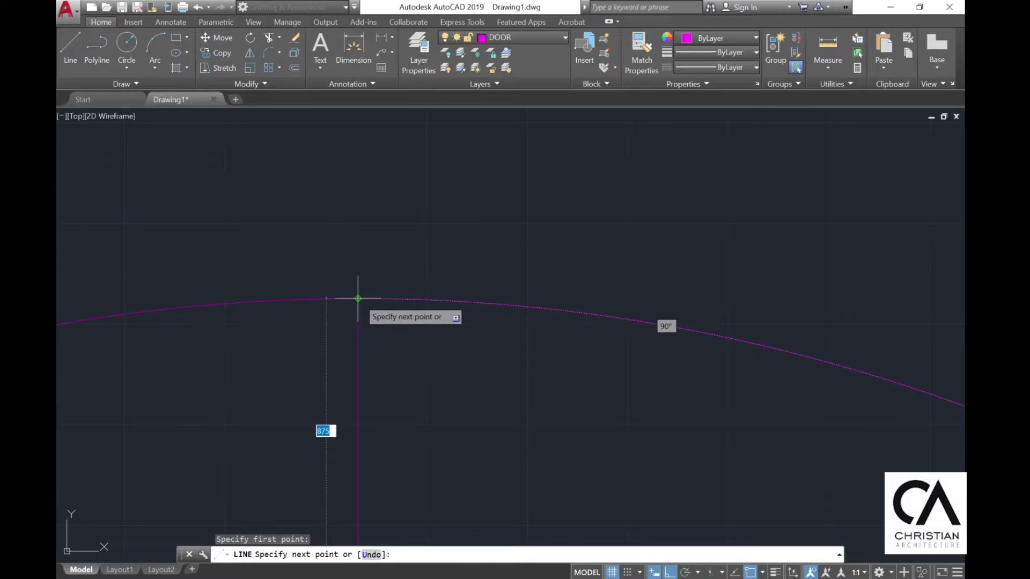
click(353, 292)
key(Escape)
- Offset the left door leaf's vertical line 35 mm to the inner side to give the leaf its thickness
scroll(353, 292, down, 2)
click(292, 69)
text(35)
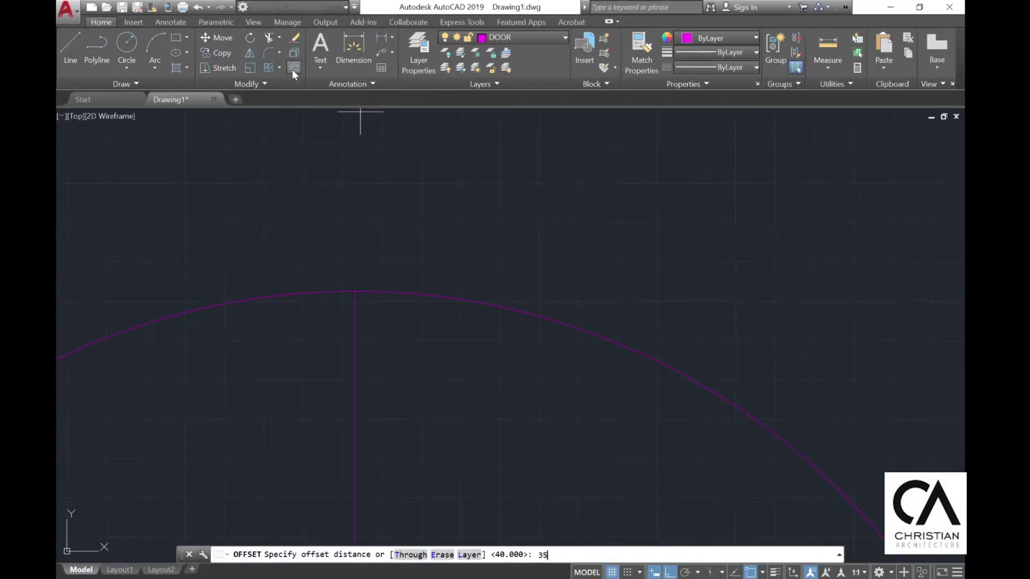
key(Return)
click(354, 359)
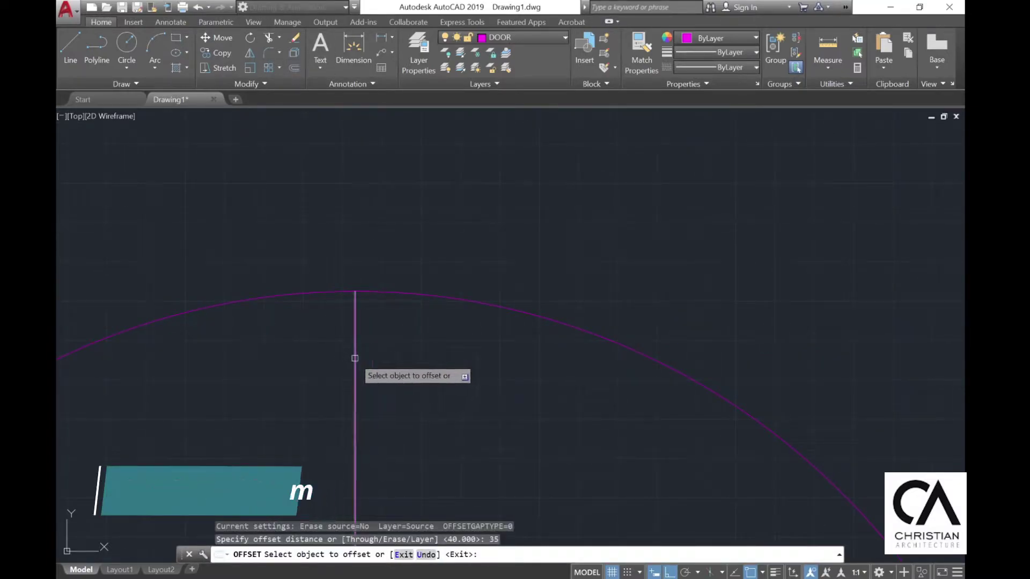
click(370, 375)
- Copy both vertical leaf lines to the right jamb so the outer line starts at its upper inner corner
click(218, 52)
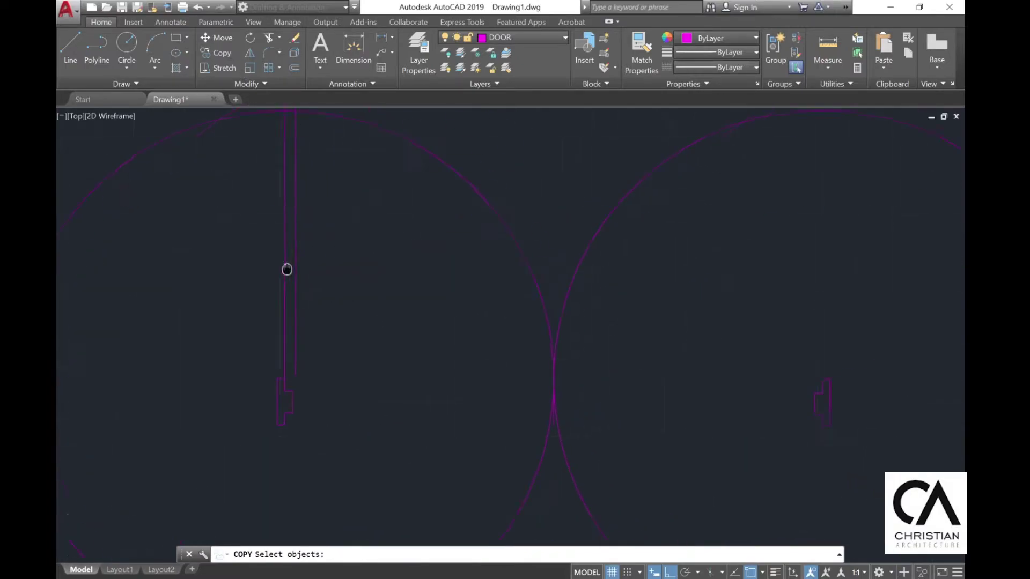
click(317, 268)
click(276, 300)
key(Return)
scroll(305, 368, up, 3)
click(264, 406)
click(248, 367)
key(Escape)
scroll(349, 331, down, 5)
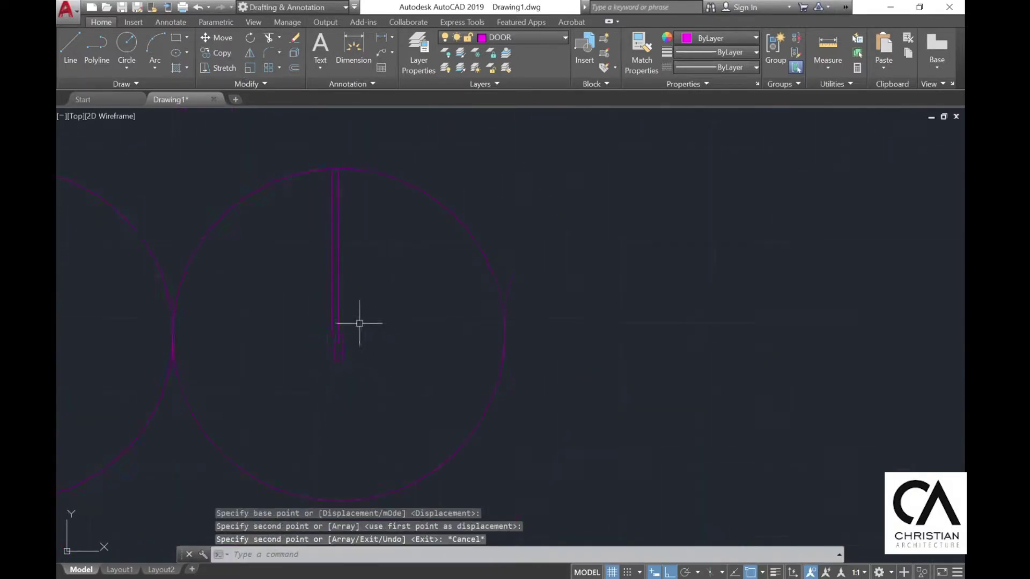
- Draw a horizontal line joining the upper inner corners of the left and right jambs
click(71, 48)
scroll(348, 312, up, 6)
scroll(418, 290, down, 3)
scroll(580, 277, up, 5)
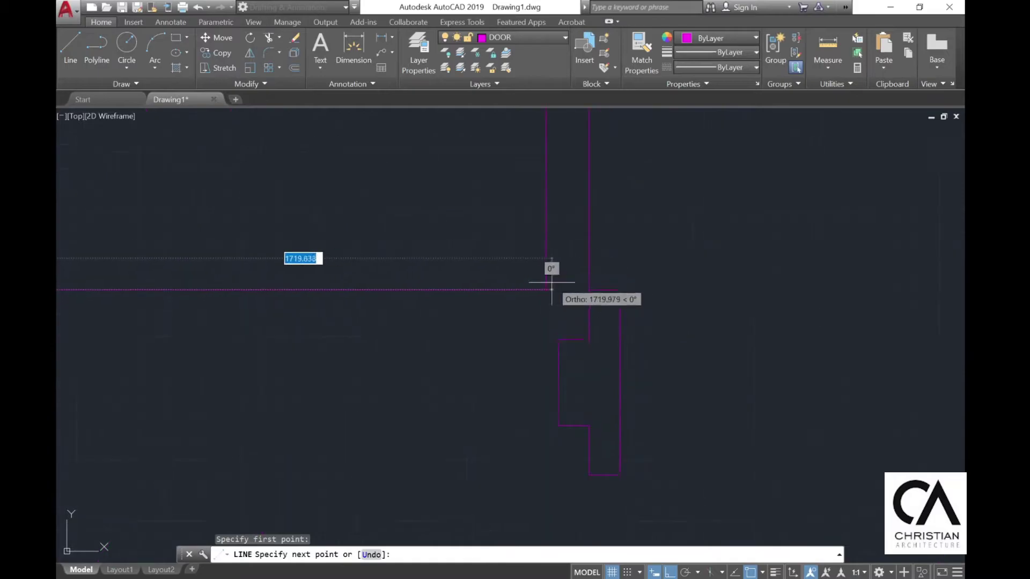
click(589, 290)
key(Escape)
- Trim the horizontal line between the two leaves, keeping only the short pieces that close the leaf bottoms
click(270, 40)
click(570, 311)
click(534, 263)
scroll(569, 261, down, 4)
scroll(224, 251, up, 6)
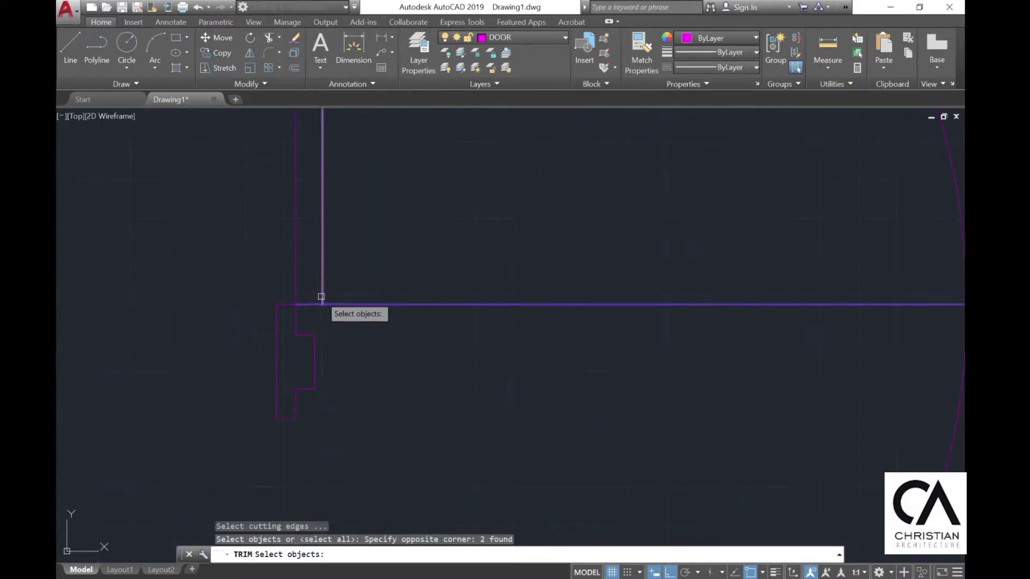
click(322, 298)
key(Return)
click(374, 303)
scroll(324, 283, down, 2)
scroll(638, 333, down, 4)
key(Escape)
- Trim both circles to quarter swing arcs running from the leaf tops to their meeting point at the centre
middle_drag(716, 307, 502, 311)
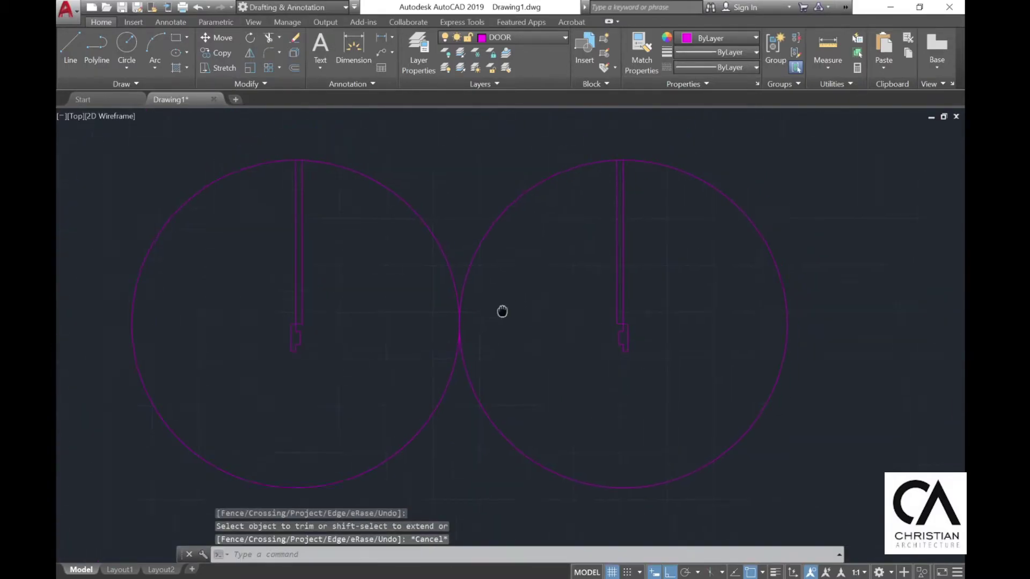
click(269, 37)
click(853, 461)
click(152, 150)
key(Return)
click(208, 204)
click(472, 405)
click(465, 376)
scroll(454, 365, up, 4)
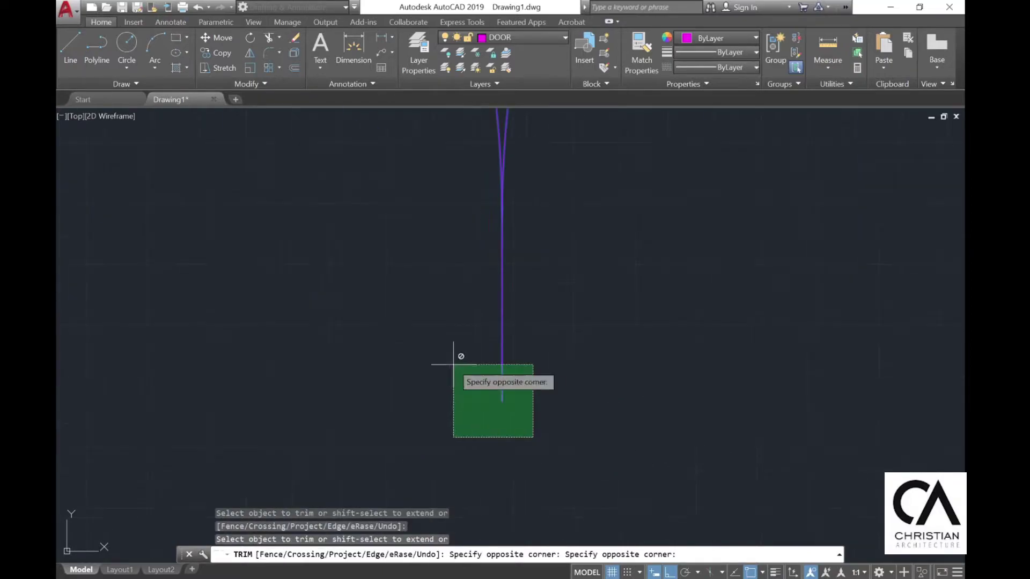
click(453, 365)
click(503, 364)
key(Escape)
- Delete the leftover line piece below the point where the two swing arcs meet
click(517, 409)
click(471, 361)
key(Delete)
scroll(498, 402, down, 6)
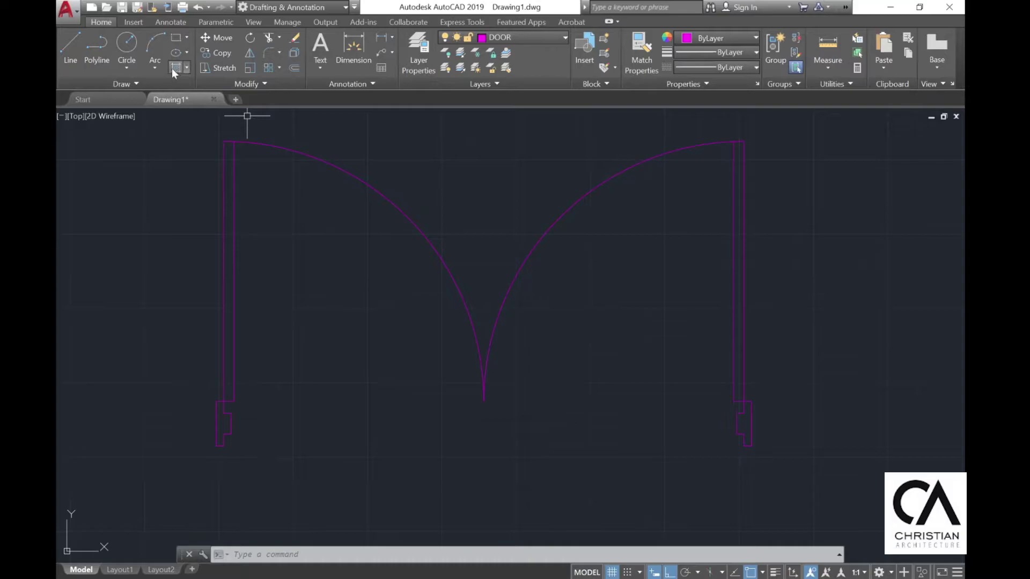
- Fill the left and right jamb profiles of the double door with a solid magenta hatch
click(172, 68)
scroll(239, 443, up, 6)
click(272, 477)
click(122, 301)
click(161, 271)
scroll(150, 281, down, 8)
scroll(474, 293, up, 10)
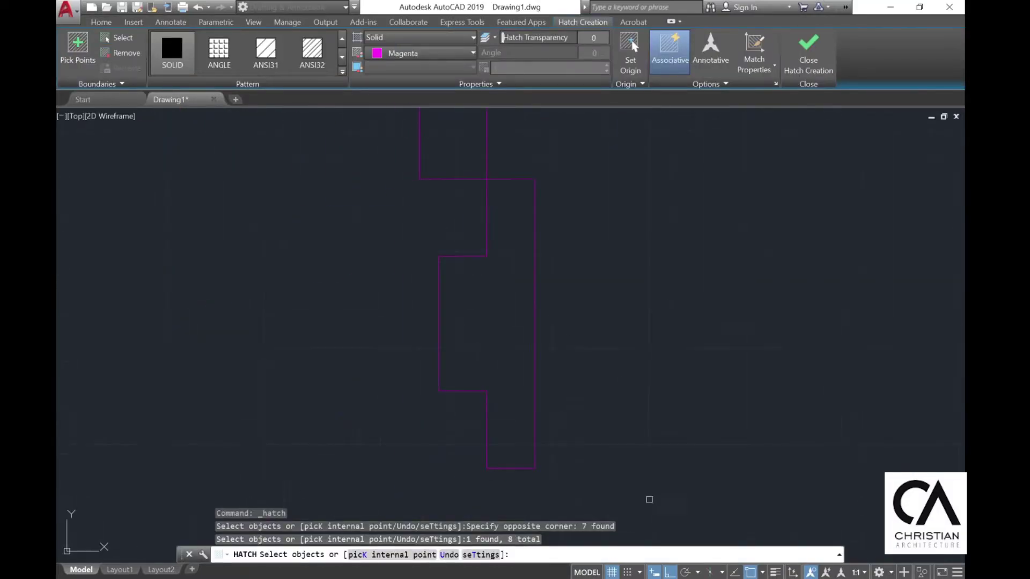
click(649, 500)
click(418, 226)
click(517, 179)
key(Return)
key(Escape)
scroll(593, 234, down, 10)
middle_drag(404, 217, 532, 391)
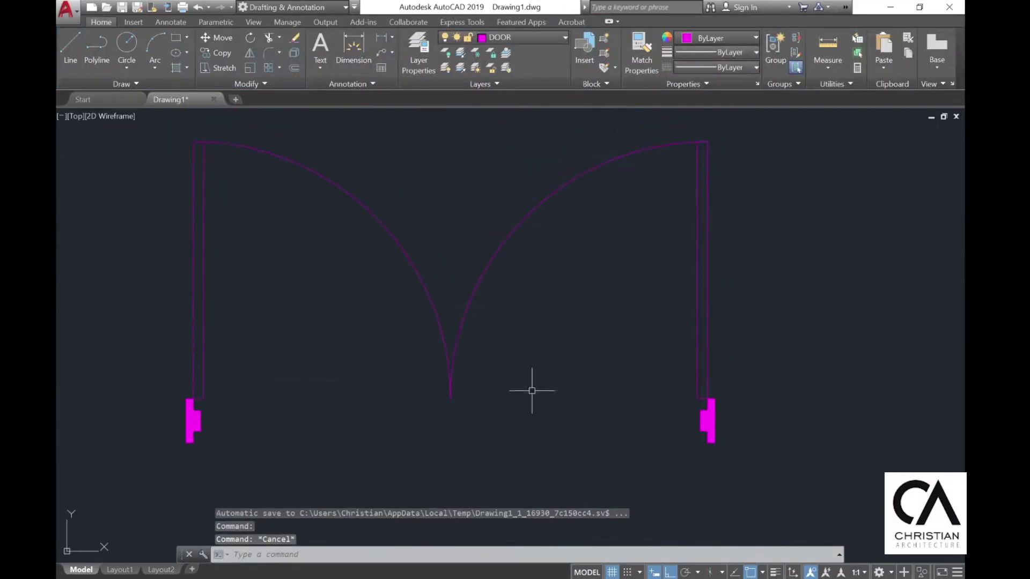
- Group all objects of the finished double door, including leaves, arcs and hatched jambs
click(748, 463)
click(156, 138)
text(gro)
key(Return)
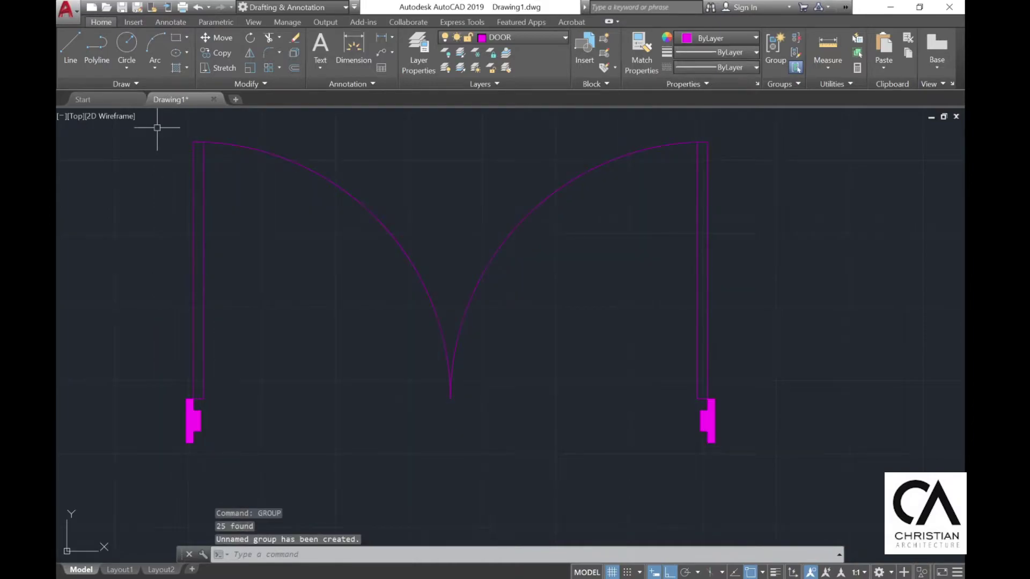
key(Escape)
- Rotate the double door 90° clockwise about the point where its swing arcs meet
click(249, 38)
click(482, 321)
click(418, 344)
key(Return)
click(450, 399)
scroll(487, 344, down, 10)
click(517, 454)
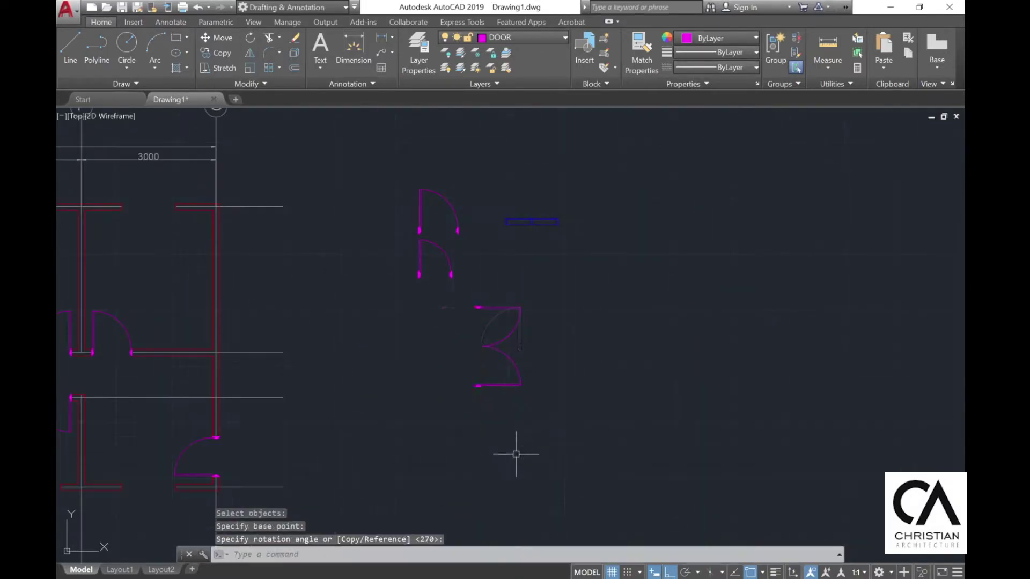
- Copy the rotated double door by its upper jamb's outer corner into the wide opening in the plan's left outer wall
scroll(525, 357, up, 6)
click(218, 52)
scroll(324, 503, up, 6)
click(329, 504)
click(305, 375)
key(Return)
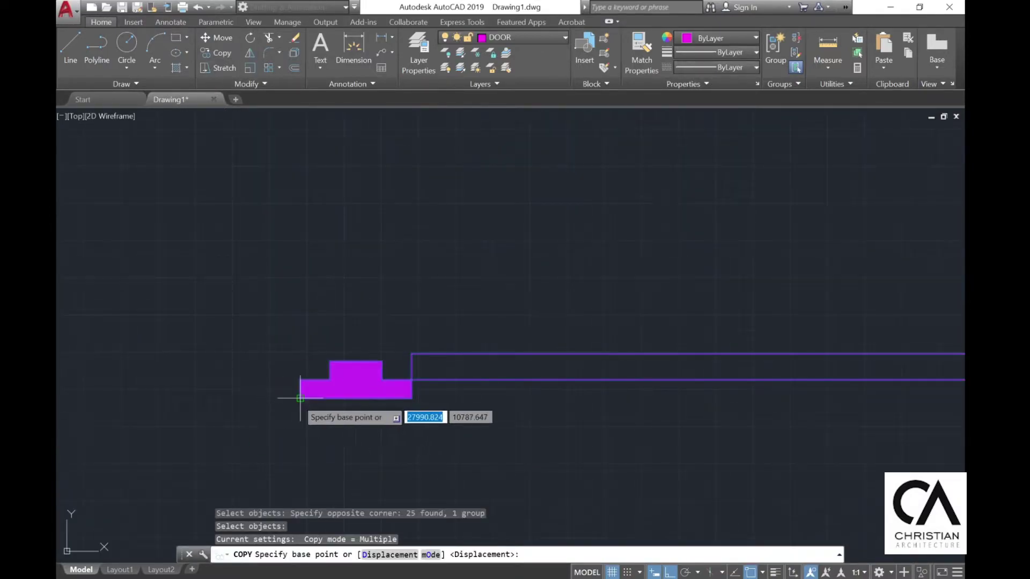
click(299, 397)
scroll(386, 372, down, 12)
middle_drag(381, 400, 939, 322)
scroll(505, 340, up, 8)
scroll(301, 330, up, 4)
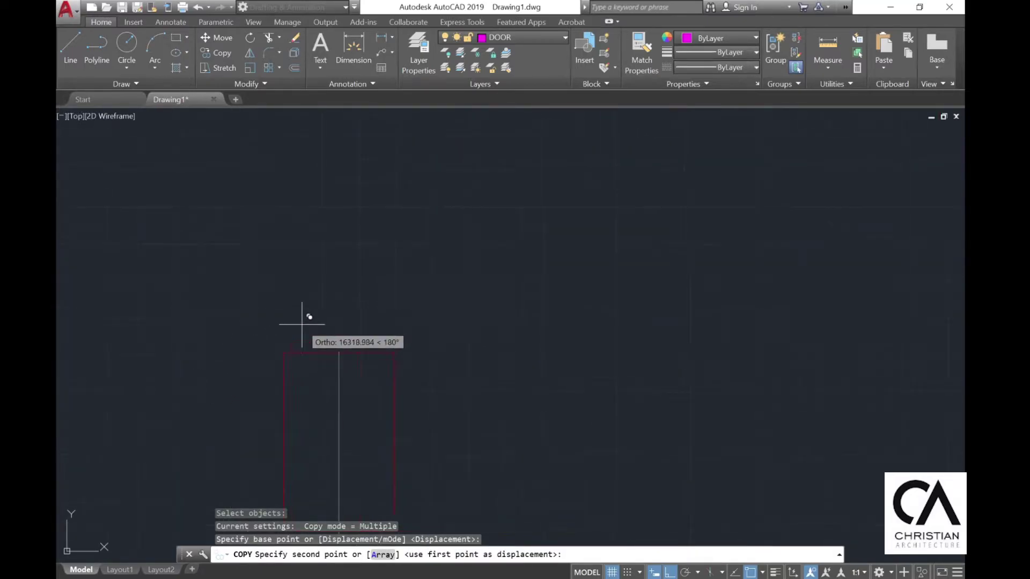
click(284, 350)
scroll(310, 364, down, 8)
key(Escape)
scroll(409, 264, down, 4)
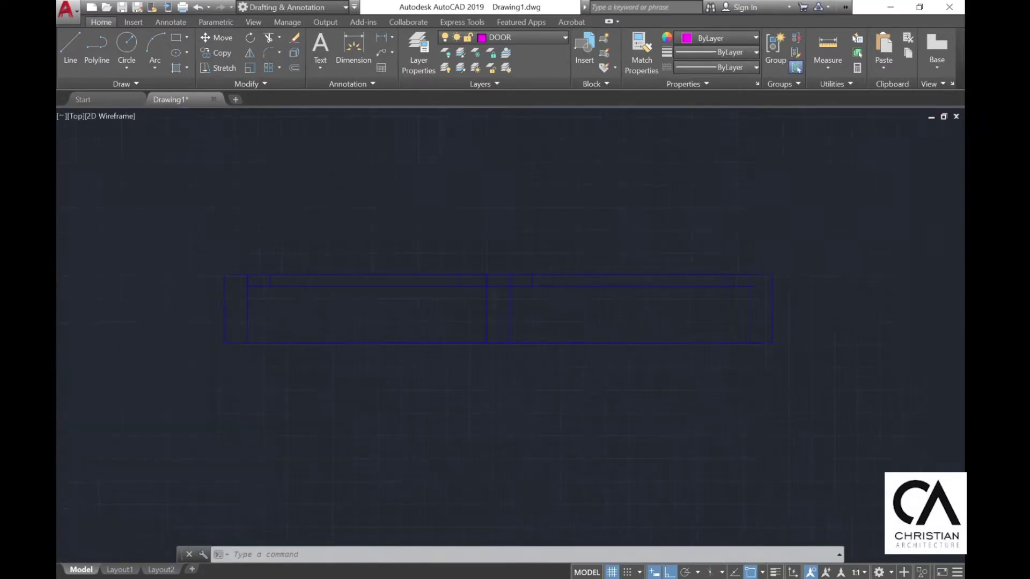
- Copy the window symbol by its lower-left corner into the three wide openings of the wall along grid line 1
click(276, 343)
click(211, 52)
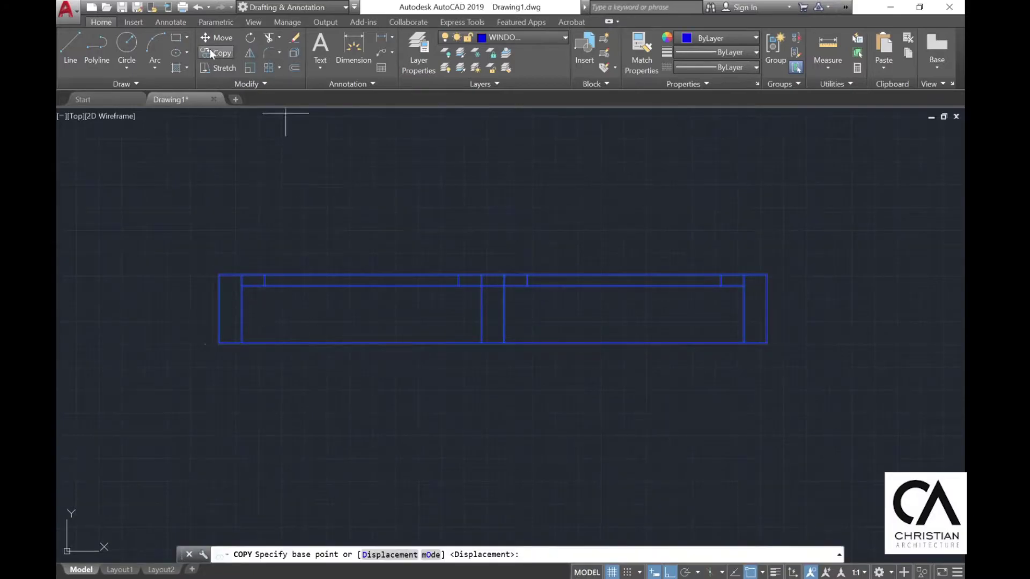
click(220, 343)
scroll(476, 334, down, 10)
scroll(215, 322, up, 6)
click(472, 233)
scroll(542, 320, down, 3)
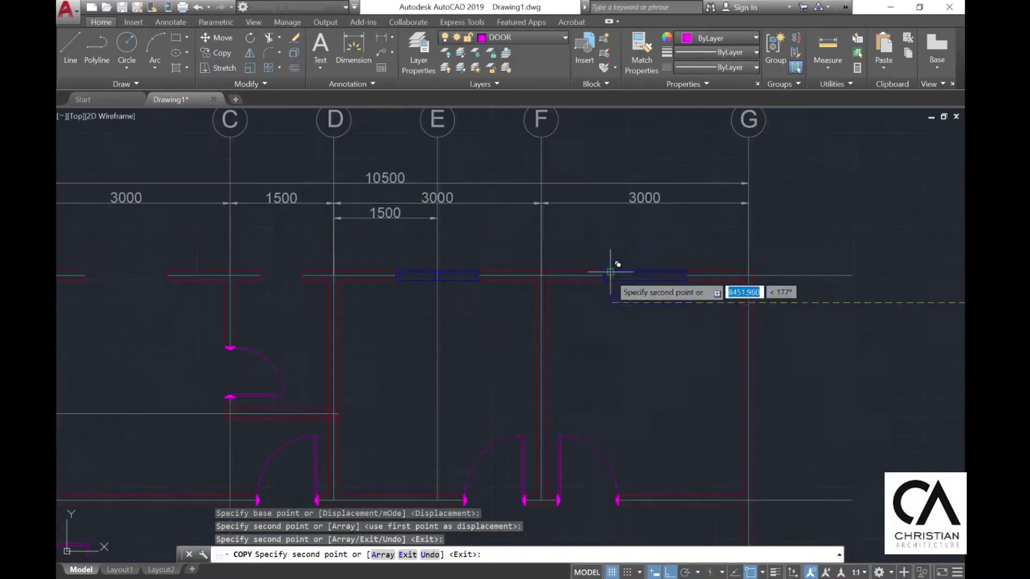
scroll(615, 271, up, 3)
click(285, 236)
scroll(532, 298, down, 3)
key(Escape)
- Copy the window symbol to the empty area beside the plan's left outer wall, just below grid line 1
middle_drag(894, 333, 429, 330)
scroll(619, 256, up, 5)
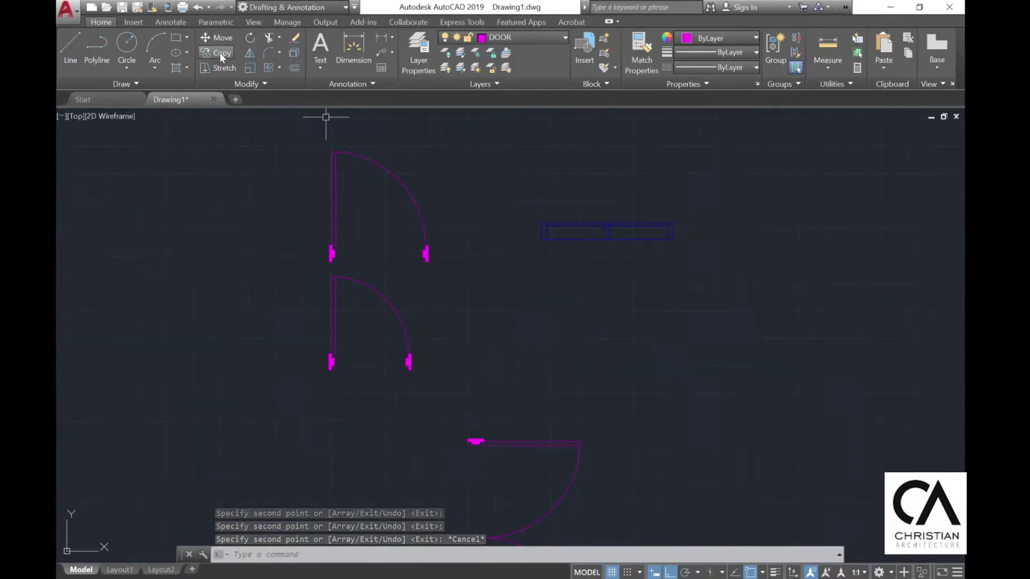
click(219, 53)
click(606, 239)
key(Return)
click(596, 194)
scroll(788, 302, down, 8)
scroll(453, 306, up, 6)
click(435, 303)
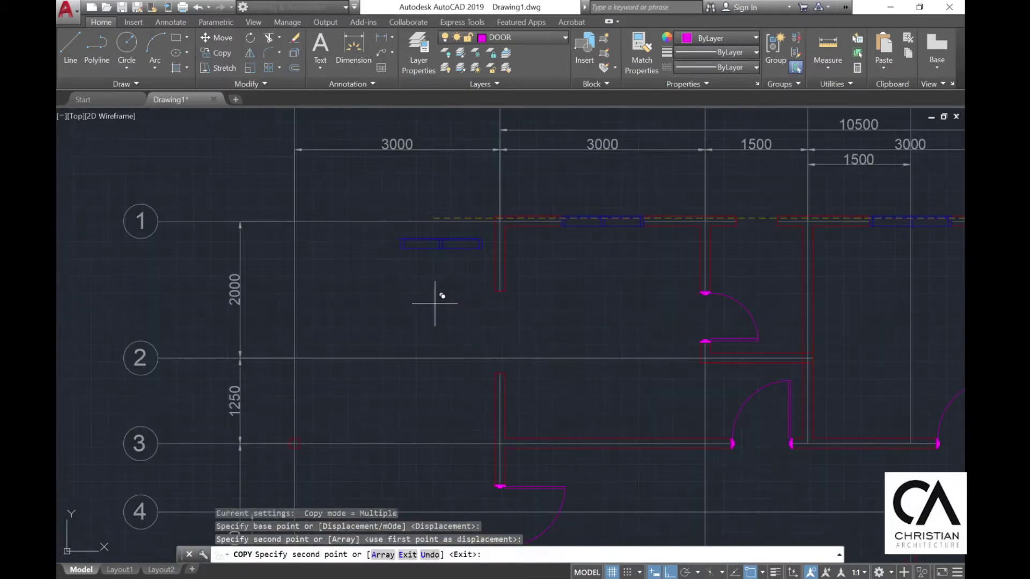
key(Escape)
- Rotate the loose window beside the left outer wall 90° counterclockwise so that it stands vertically
click(253, 37)
click(440, 268)
click(423, 231)
key(Return)
click(409, 265)
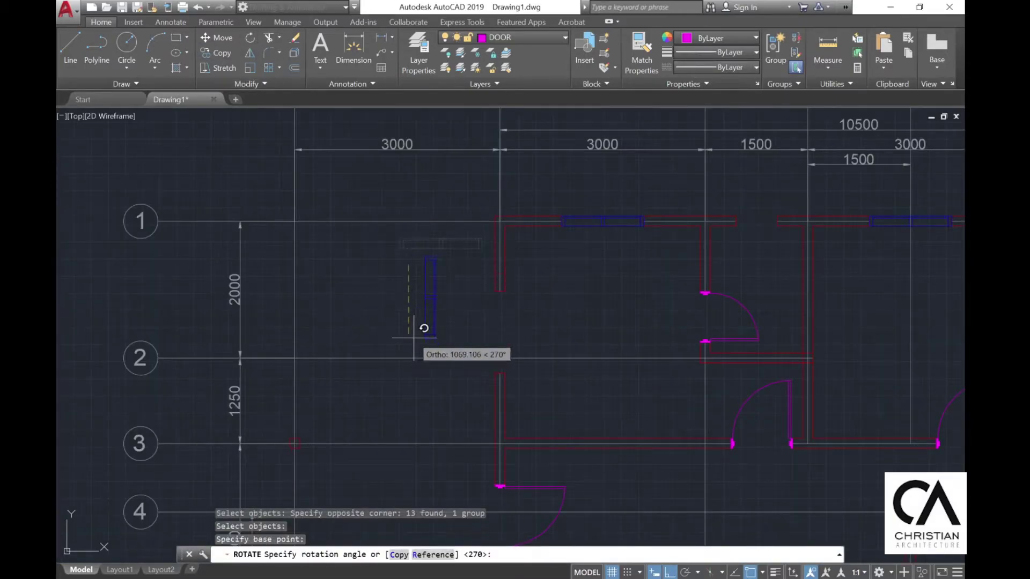
click(402, 180)
- Move the vertical window into the opening in the left outer wall between the upper corner and the double door
click(216, 37)
scroll(415, 306, up, 8)
click(250, 129)
key(Return)
click(302, 174)
scroll(378, 188, down, 6)
scroll(461, 287, up, 7)
click(512, 307)
key(Escape)
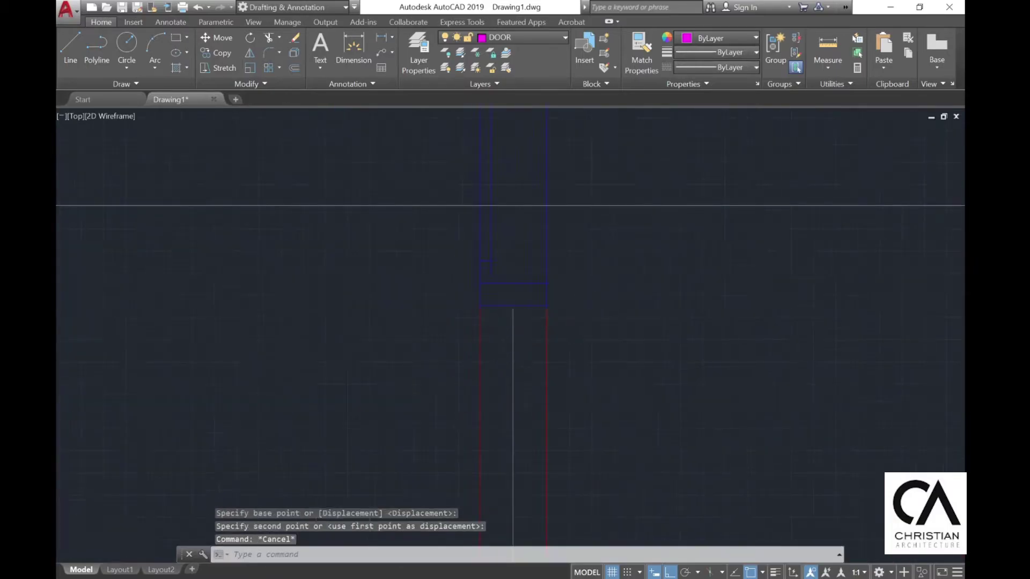
- Copy the upper wall's leftmost window straight down to the leftmost opening of the lower outer wall
scroll(434, 271, down, 12)
scroll(782, 338, up, 2)
click(220, 52)
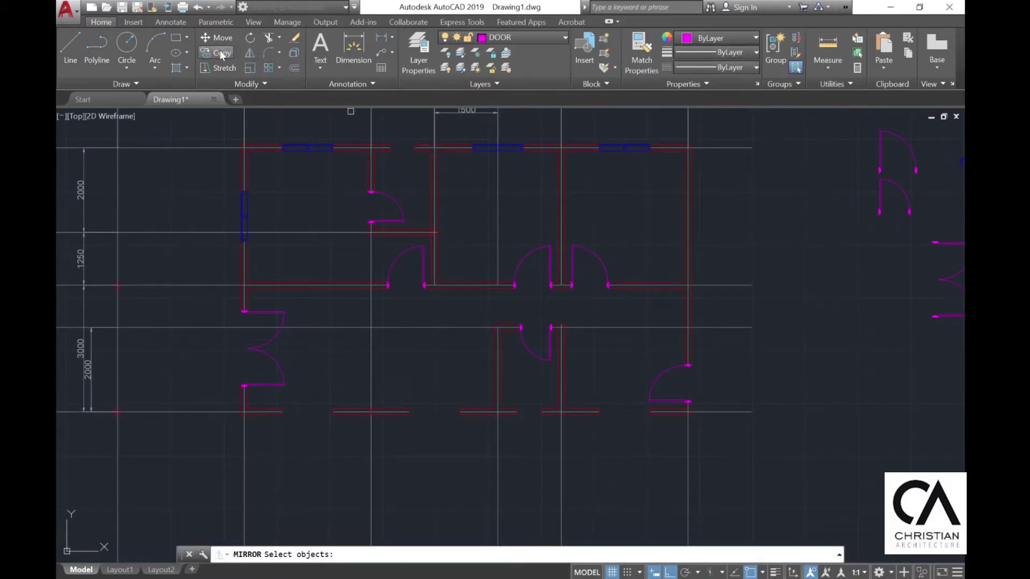
click(317, 145)
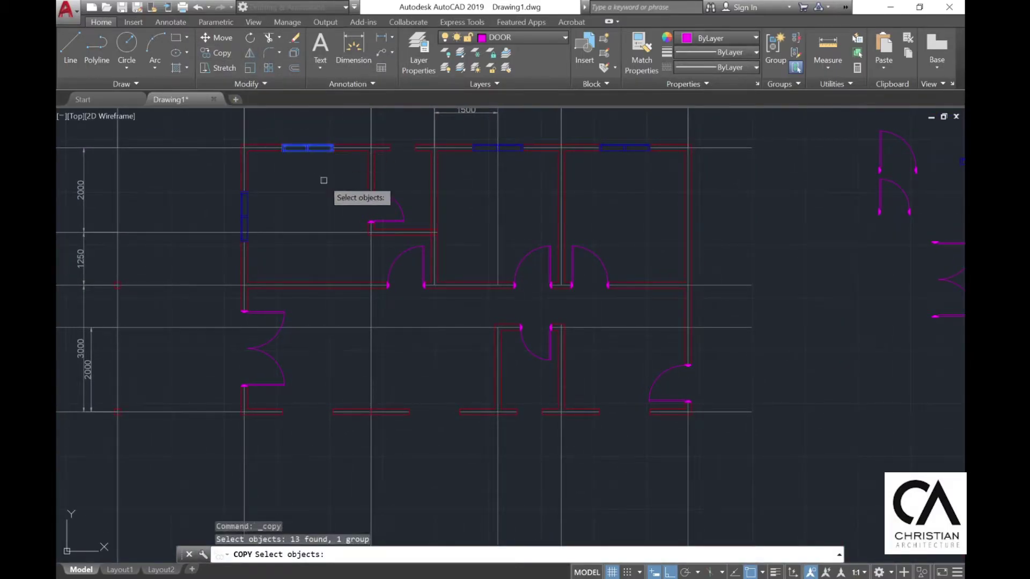
key(Return)
click(324, 179)
click(340, 440)
key(Escape)
- Mirror the copied window across a horizontal line below it, erasing the source window
scroll(298, 436, up, 4)
click(253, 53)
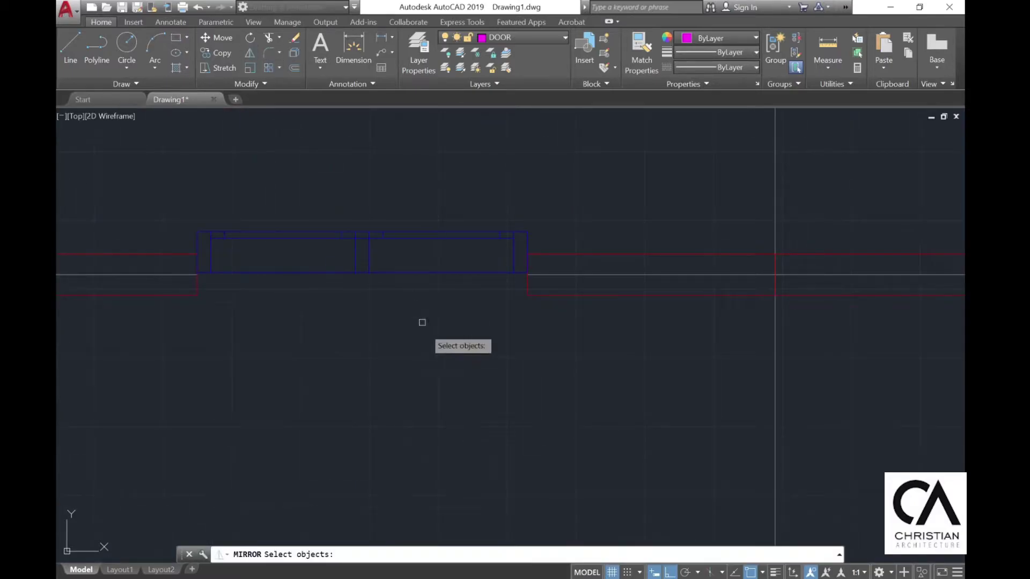
click(420, 322)
click(376, 264)
key(Return)
click(343, 304)
click(563, 344)
click(593, 379)
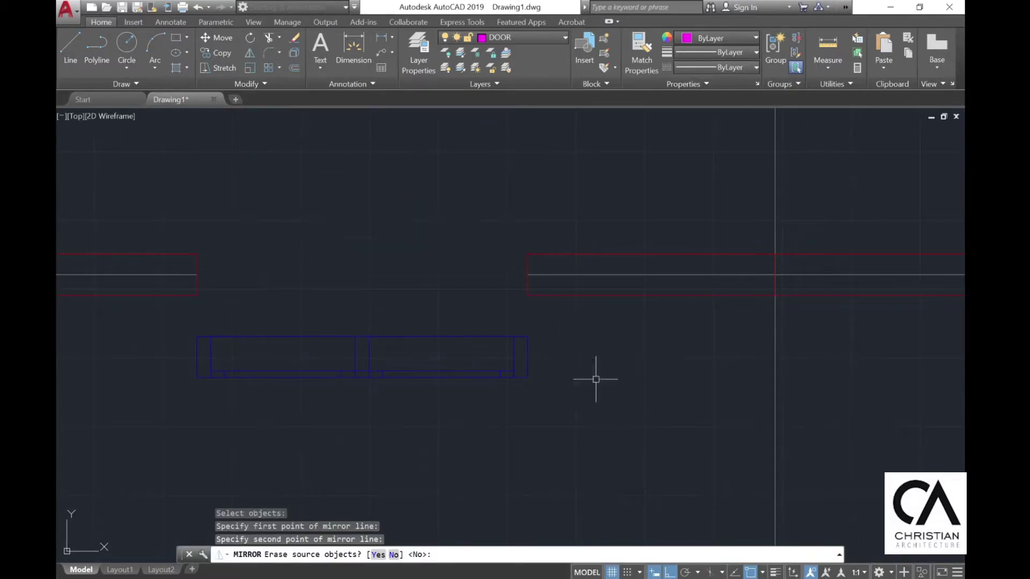
- Move the mirrored window by its upper-right corner into the lower wall's leftmost opening
click(220, 37)
click(558, 397)
click(375, 317)
key(Return)
click(528, 336)
click(528, 254)
- Copy the window in the lower outer wall's leftmost opening to the wall's other two wide openings
click(220, 52)
click(430, 370)
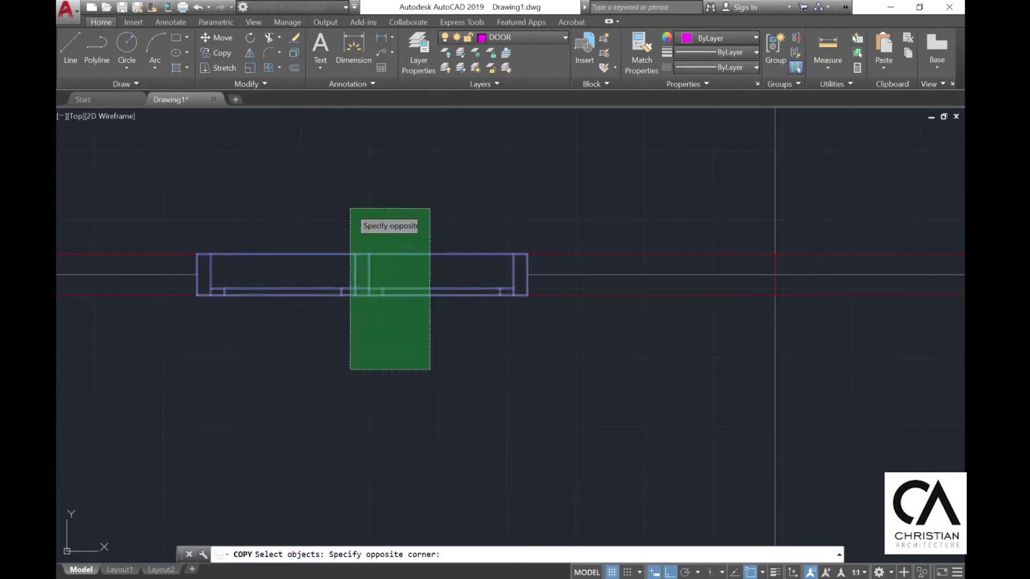
click(349, 207)
key(Return)
click(527, 254)
scroll(494, 258, down, 2)
scroll(834, 251, up, 2)
click(810, 266)
scroll(483, 300, down, 4)
click(695, 296)
key(Escape)
scroll(722, 299, down, 4)
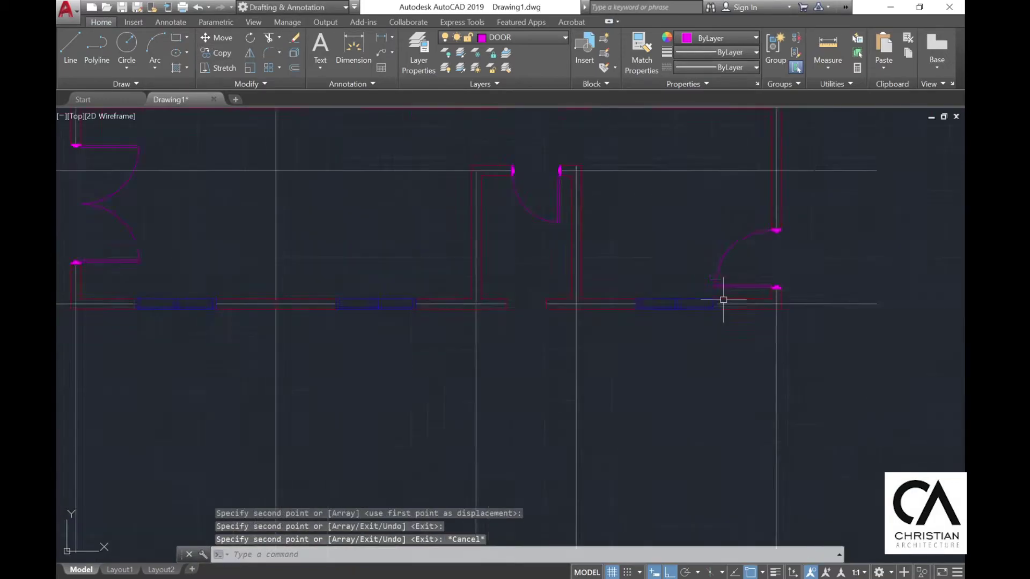
- Make the window layer current for drawing in the empty area beside the source window symbol
middle_drag(722, 299, 666, 428)
scroll(441, 286, up, 1)
middle_drag(441, 285, 391, 356)
scroll(912, 268, up, 2)
middle_drag(912, 268, 681, 348)
scroll(514, 242, up, 2)
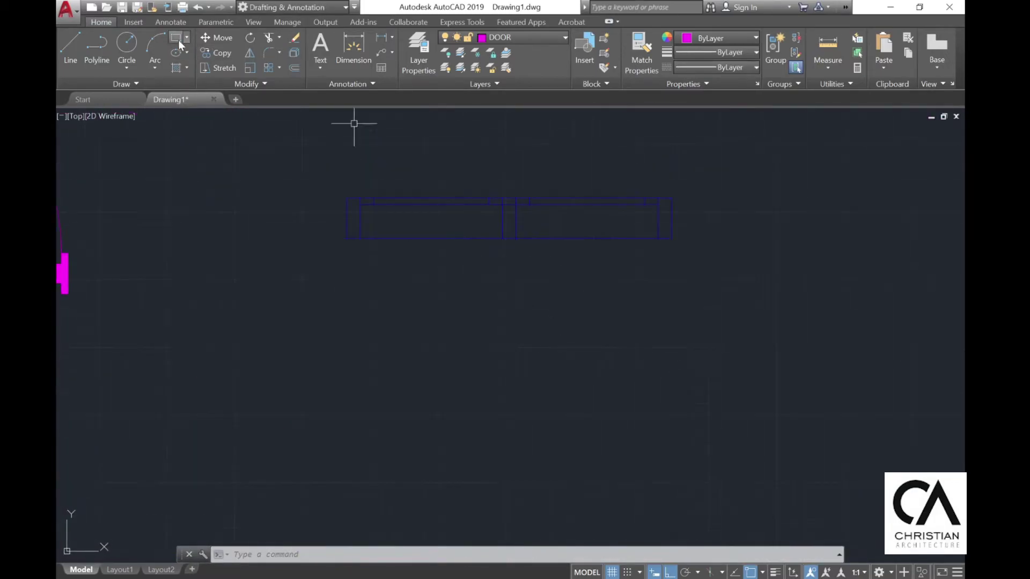
click(495, 38)
click(502, 173)
- Draw a 600 × 150 mm rectangle below the source window symbol
click(175, 37)
click(398, 343)
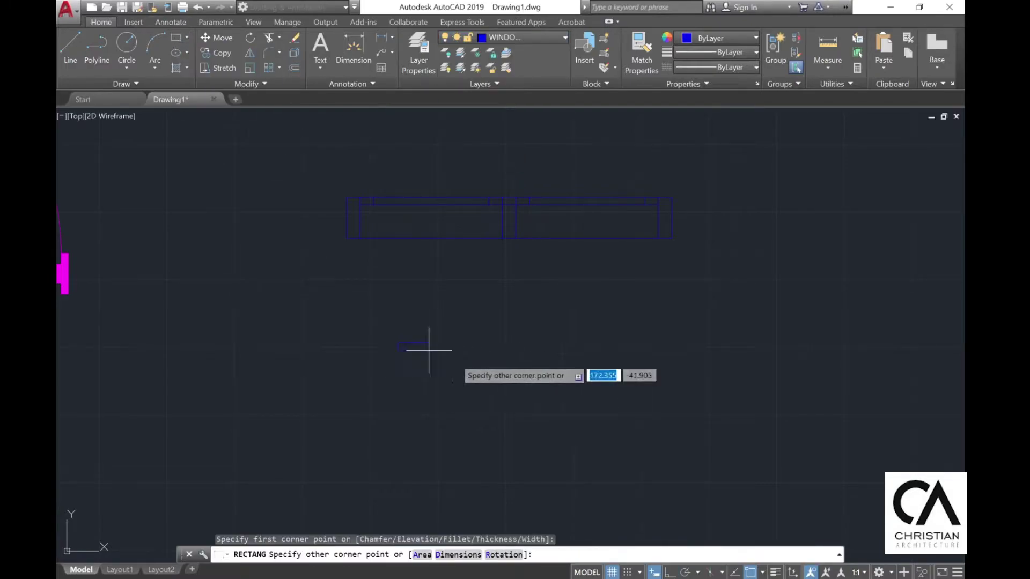
text(600)
key(Tab)
text(150)
key(Return)
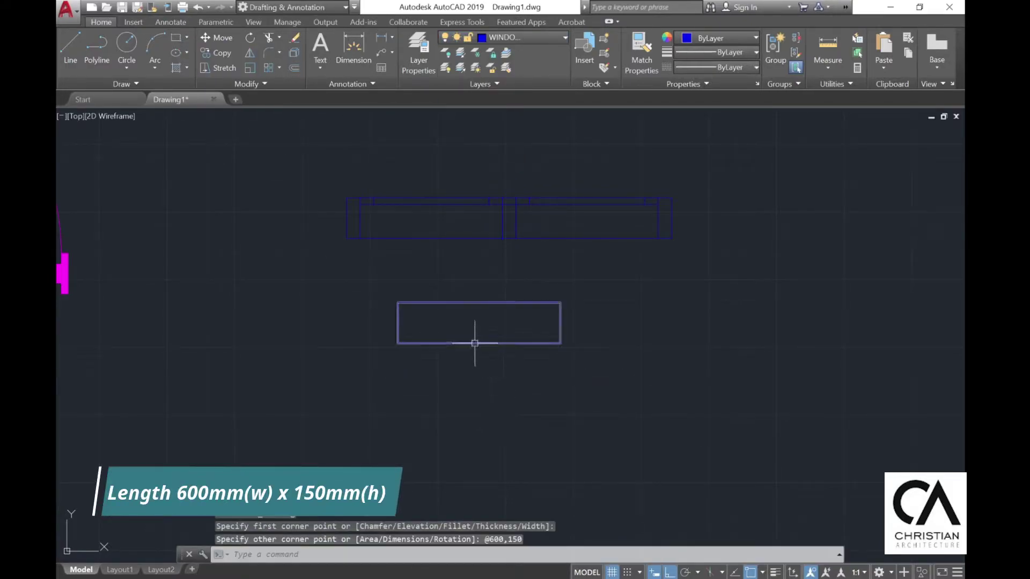
- Explode the 600 × 150 mm rectangle into separate lines
scroll(474, 341, up, 2)
click(474, 340)
click(295, 55)
- Offset both short sides of the small window outline inward twice, each time by 50 mm
click(294, 69)
text(50)
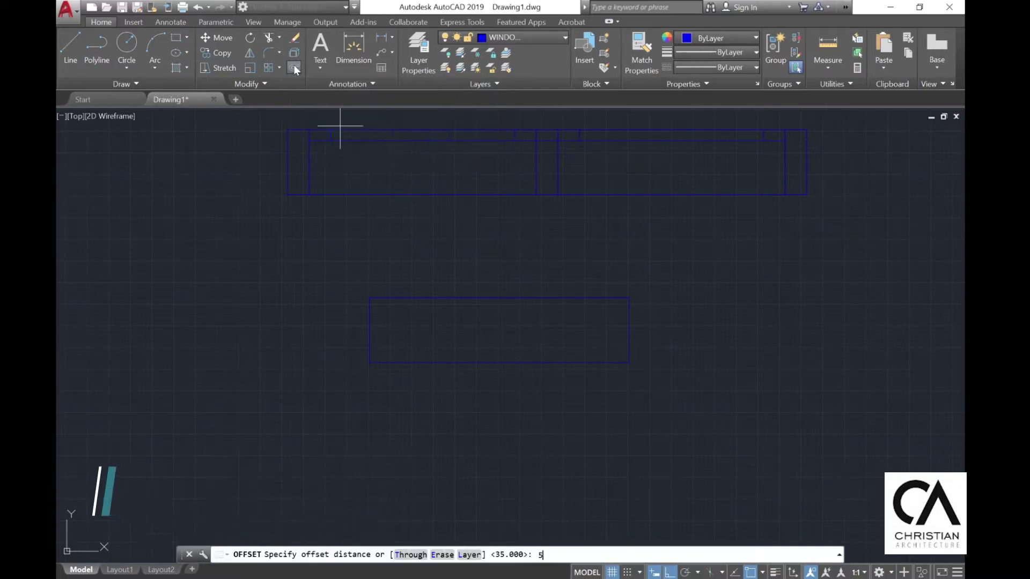
key(Return)
click(369, 348)
click(383, 343)
click(391, 342)
click(405, 338)
click(629, 322)
click(607, 321)
click(569, 320)
key(Escape)
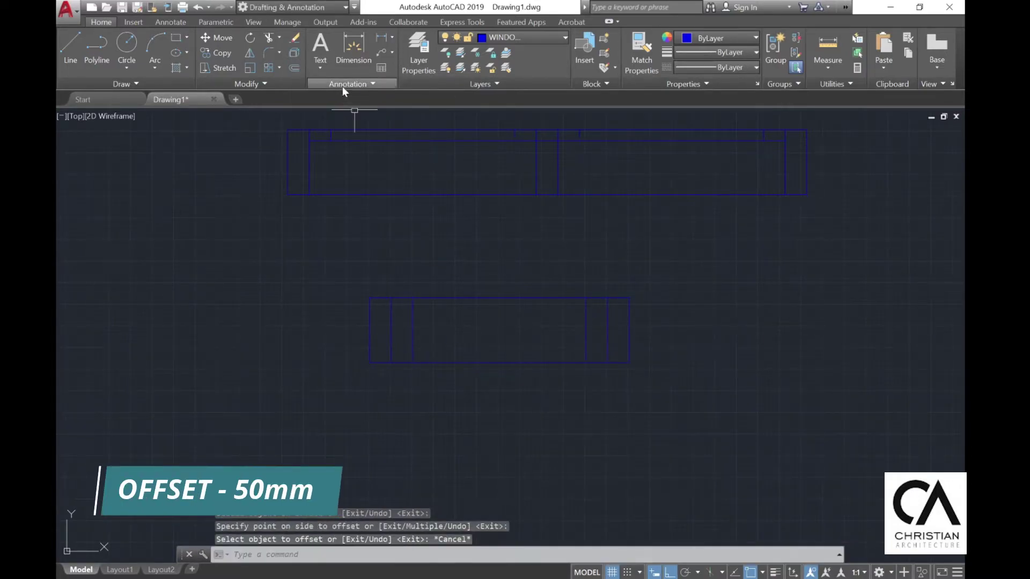
- Offset the small window's upper edge 25 mm toward the inside of the outline
click(293, 67)
text(2)
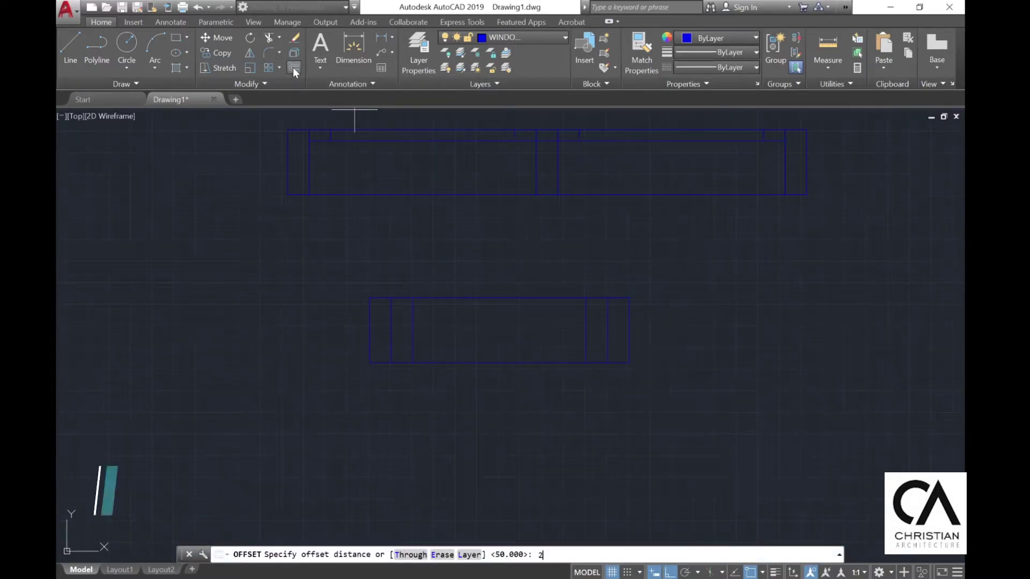
text(5)
key(Return)
click(451, 298)
click(516, 345)
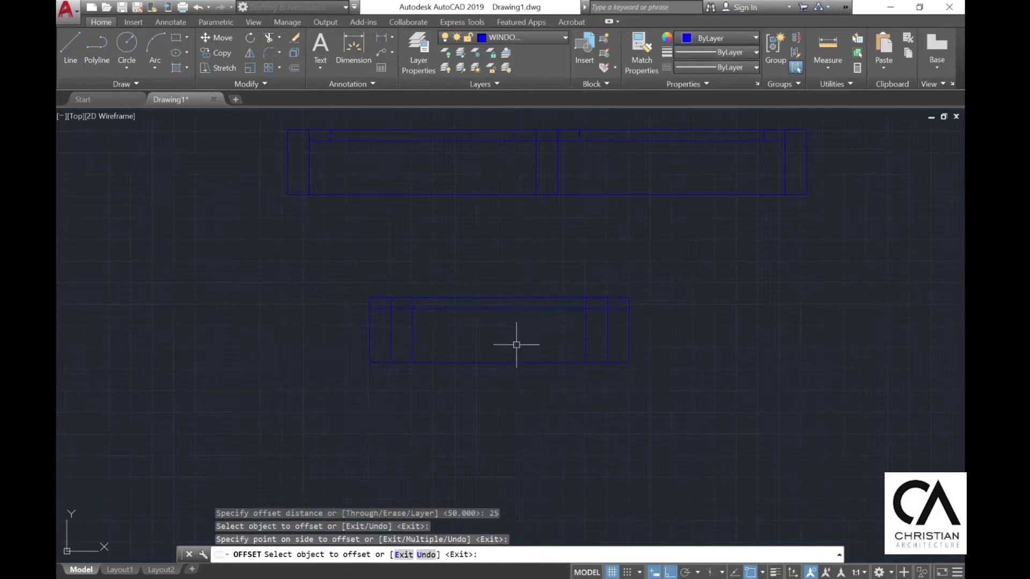
key(Escape)
- Trim the inner vertical lines below the 25 mm offset line and that line's ends inside the side frames
click(268, 37)
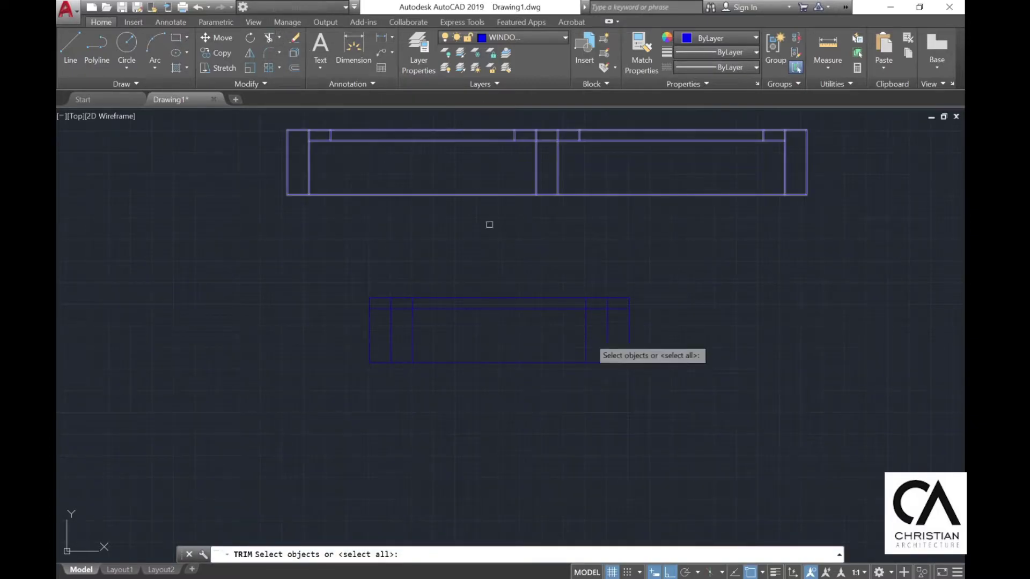
click(652, 384)
click(336, 283)
key(Return)
click(412, 326)
click(587, 330)
click(619, 309)
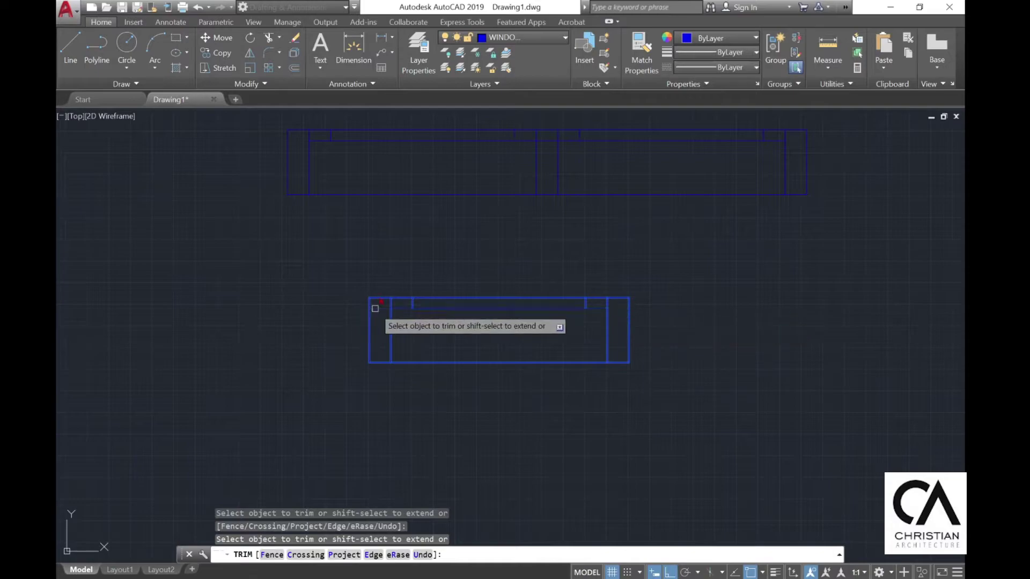
scroll(482, 333, up, 5)
key(Escape)
- Group all lines of the 600 mm window symbol
click(885, 451)
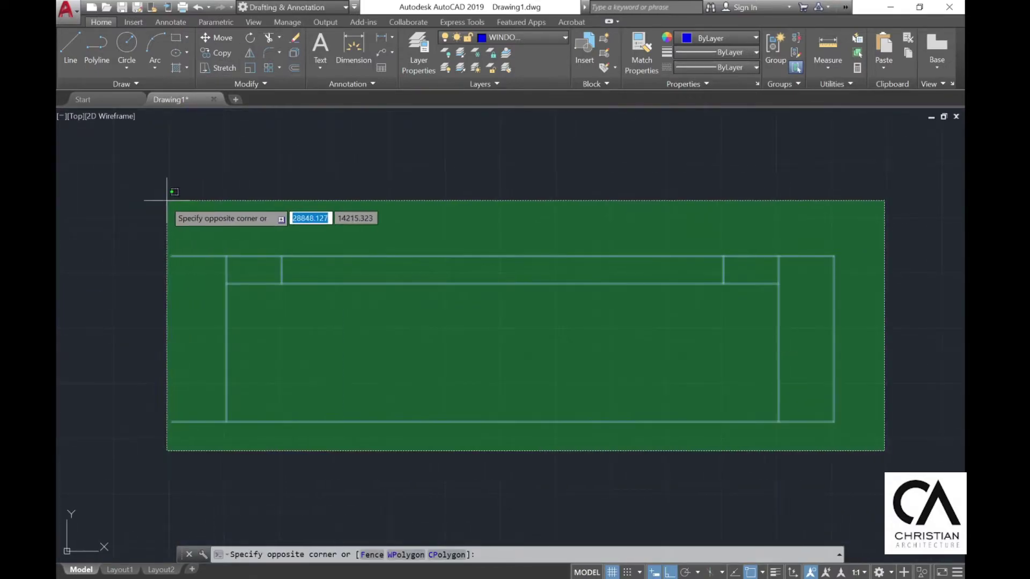
click(137, 195)
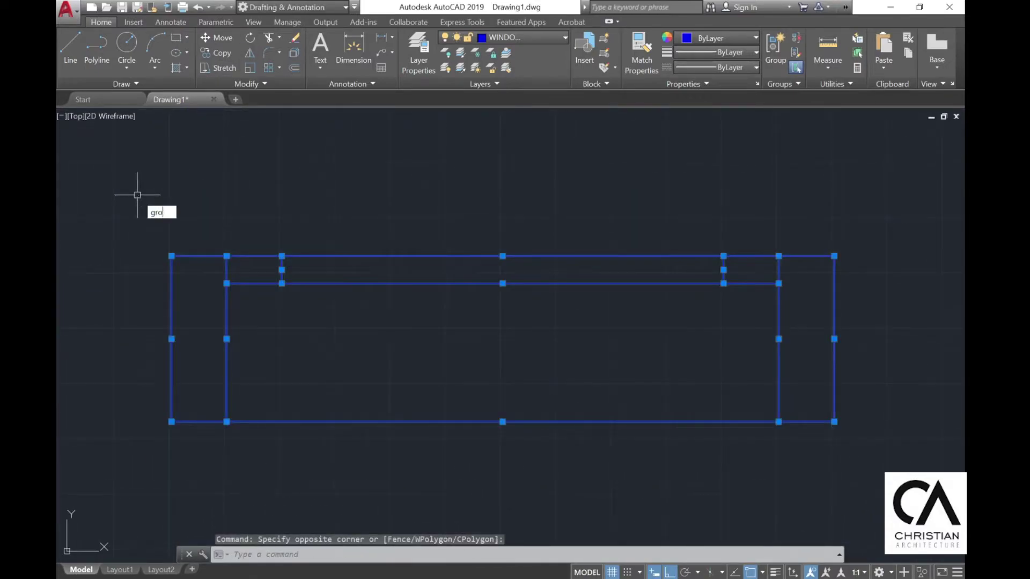
key(Return)
- Copy the 600 mm window by its lower-left corner into the upper wall's narrow opening between grids C and D
click(217, 52)
click(209, 433)
click(187, 408)
key(Return)
click(171, 422)
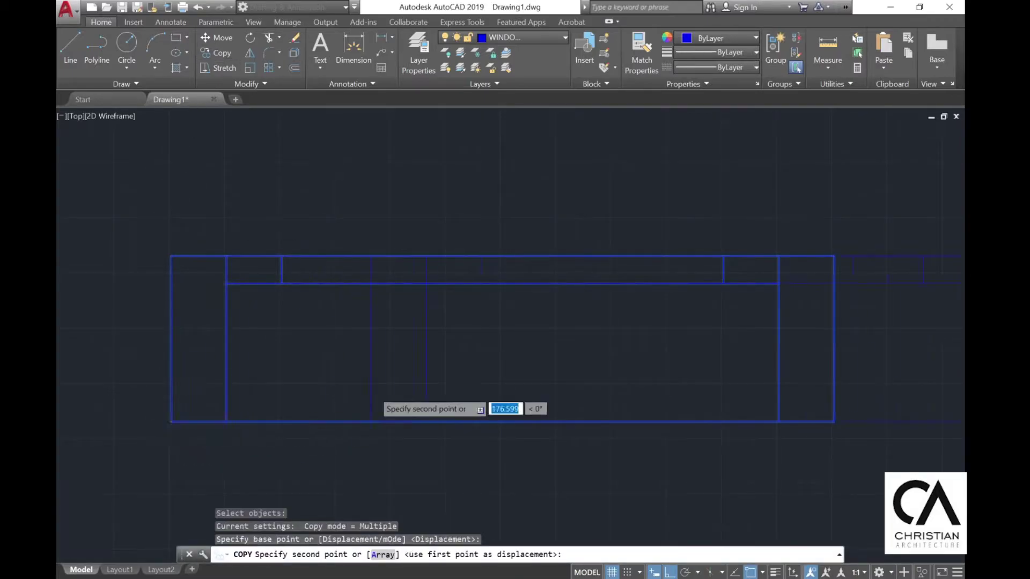
scroll(791, 280, down, 7)
scroll(199, 251, up, 5)
click(255, 315)
scroll(339, 251, down, 3)
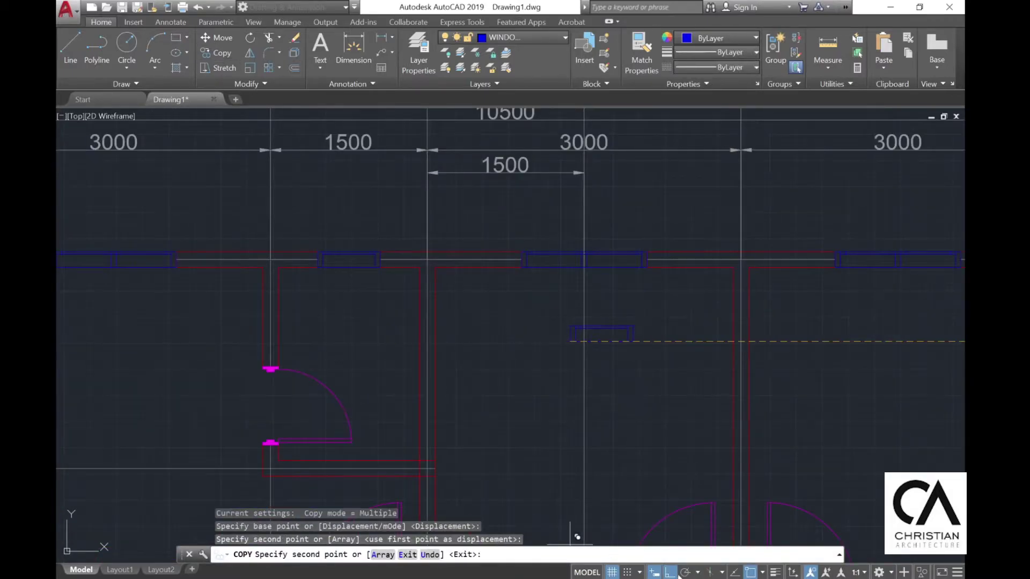
- Place another copy of the 600 mm window just below the lower wall's narrow opening between grids E and F
middle_drag(645, 494, 489, 163)
middle_drag(460, 405, 459, 132)
scroll(498, 315, up, 3)
click(444, 380)
key(Escape)
- Mirror the lower 600 mm window across a horizontal line just above it, erasing the source window
click(249, 53)
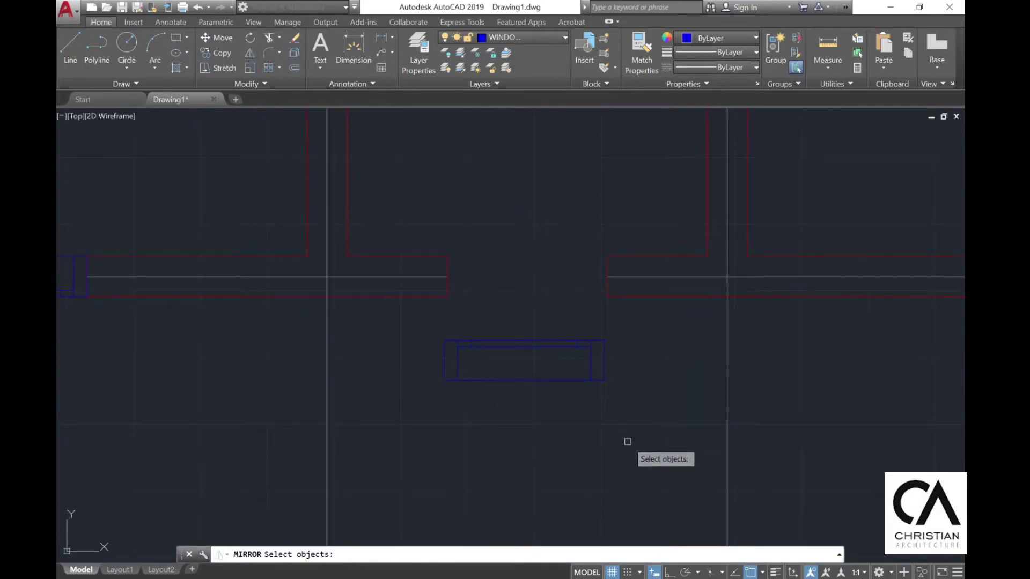
click(614, 425)
click(502, 327)
key(Return)
click(513, 330)
key(F8)
click(663, 343)
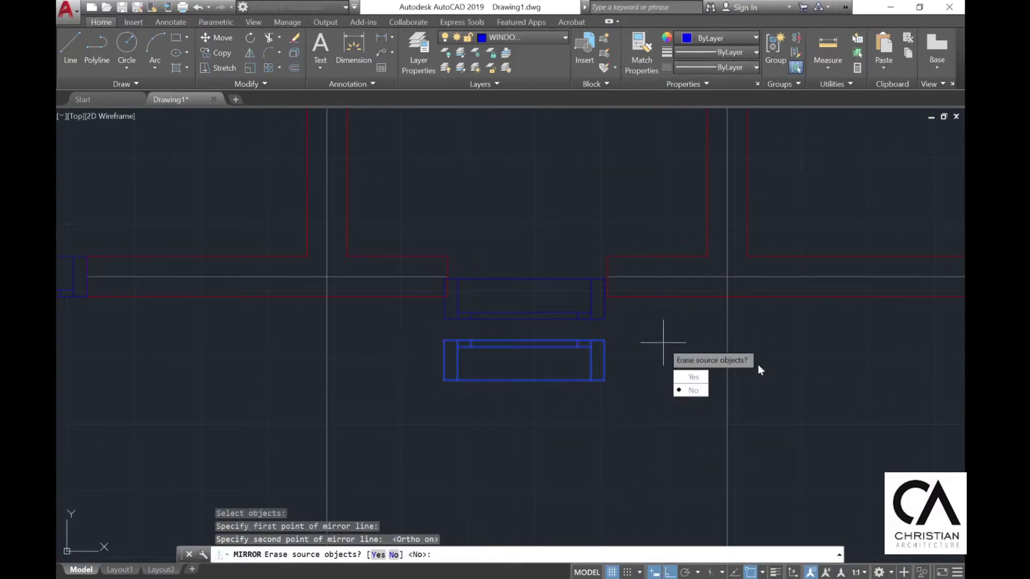
click(693, 377)
- Move the mirrored 600 mm window into the lower wall's narrow opening between grids E and F
click(222, 38)
click(489, 345)
click(467, 300)
key(Return)
scroll(580, 249, up, 3)
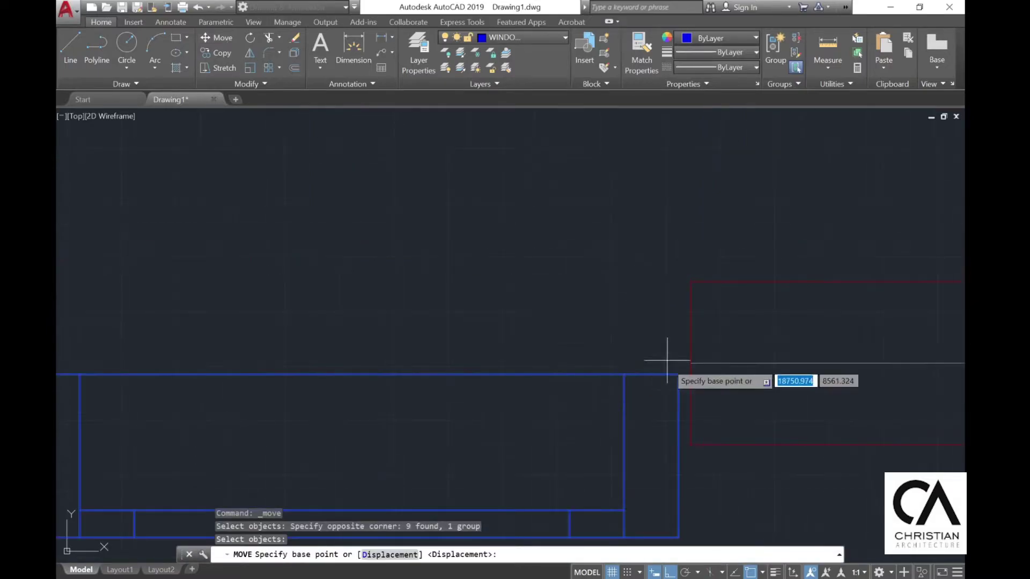
click(666, 360)
key(Escape)
scroll(678, 283, down, 5)
middle_drag(563, 295, 600, 352)
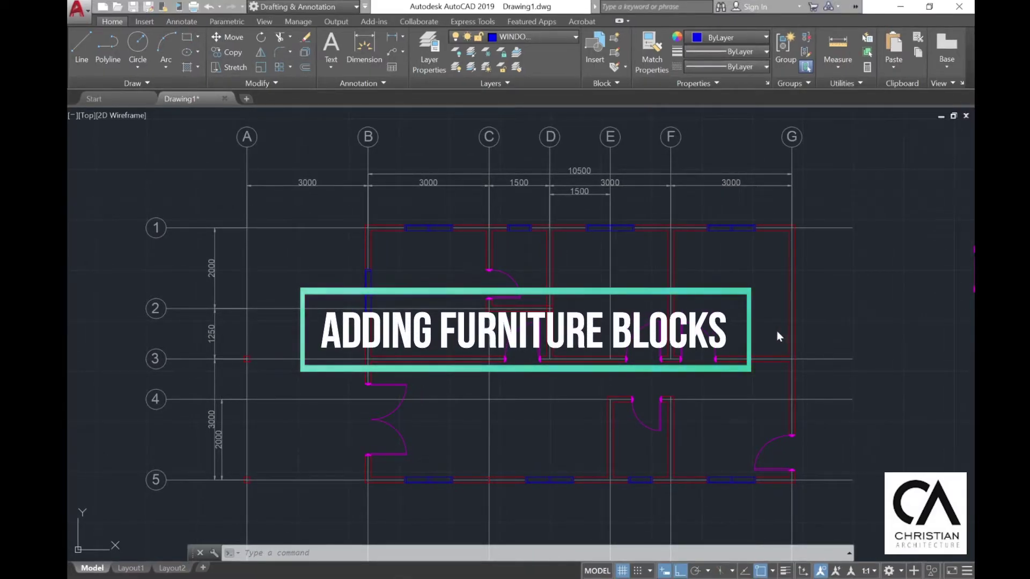
- Open DesignCenter with the ADCENTER command
click(408, 554)
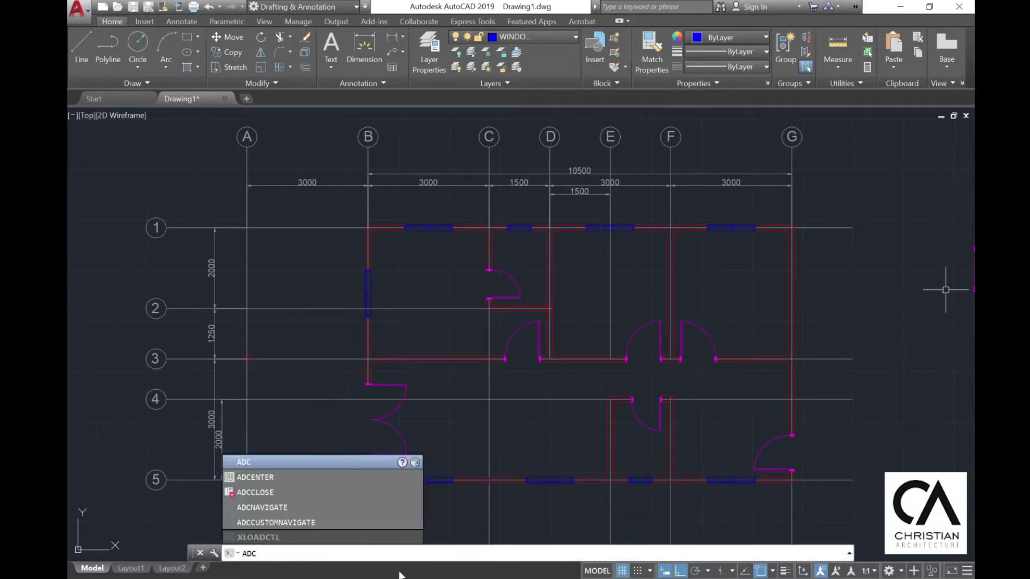
key(Down)
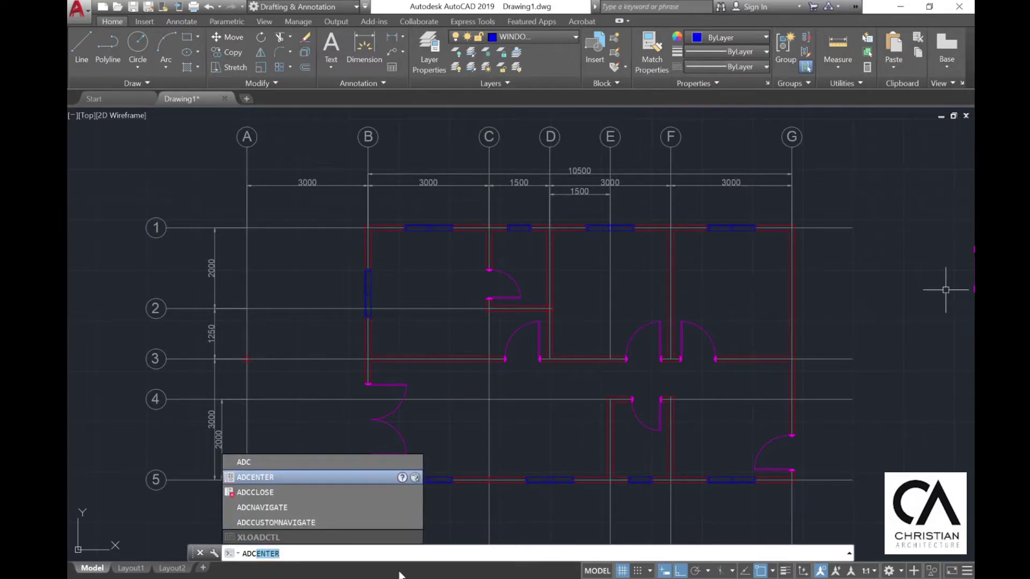
key(Return)
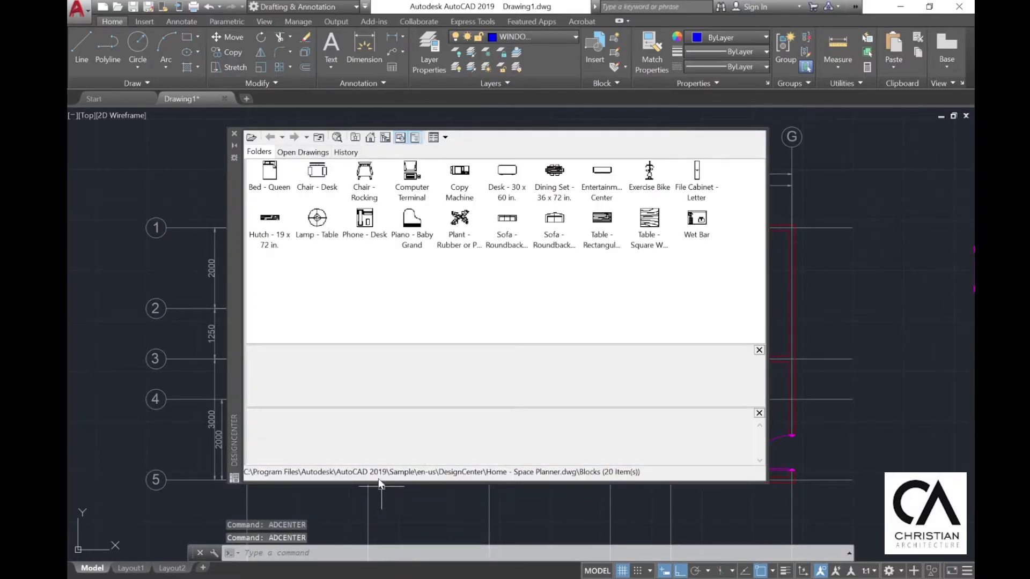
- Insert the Bed - Queen block in the empty area left of the floor plan, above grid bubble 1
click(267, 172)
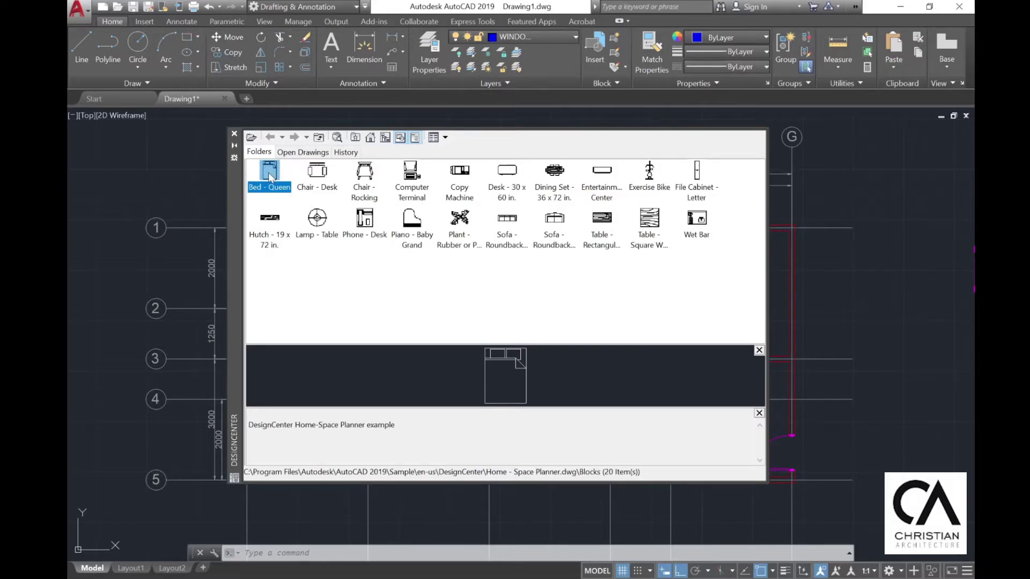
drag(268, 172, 141, 185)
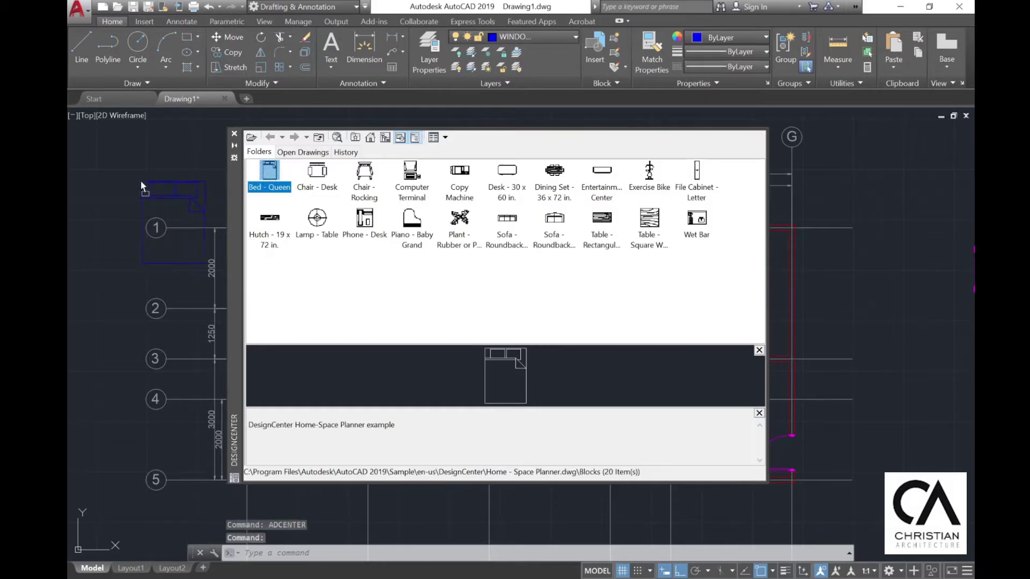
drag(86, 155, 86, 138)
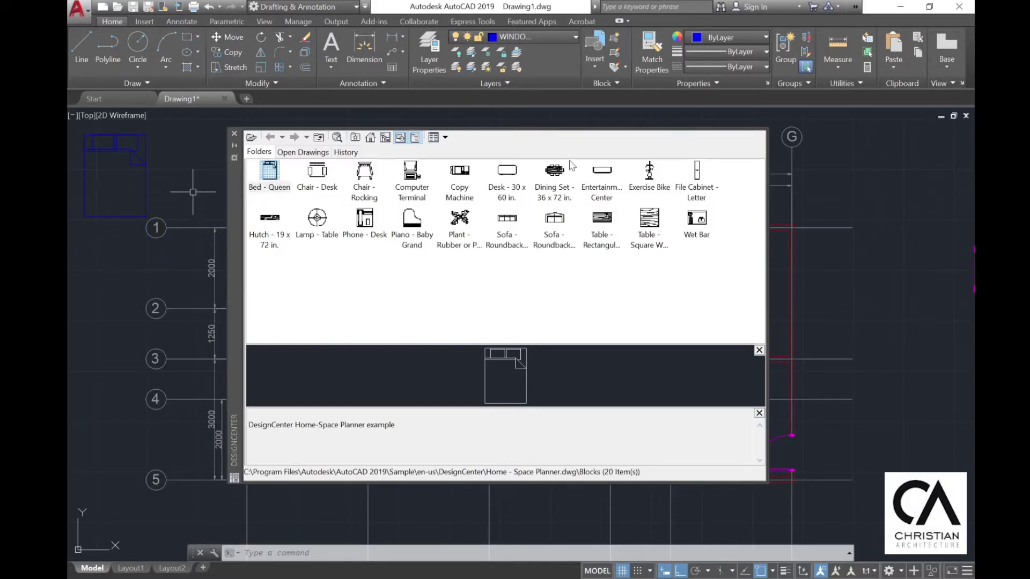
- Insert the Dining Set - 36 x 72 in., Entertainment Center and Sofa - Roundback Loveseat 5 ft. blocks in a column below the bed
drag(570, 167, 123, 269)
click(600, 172)
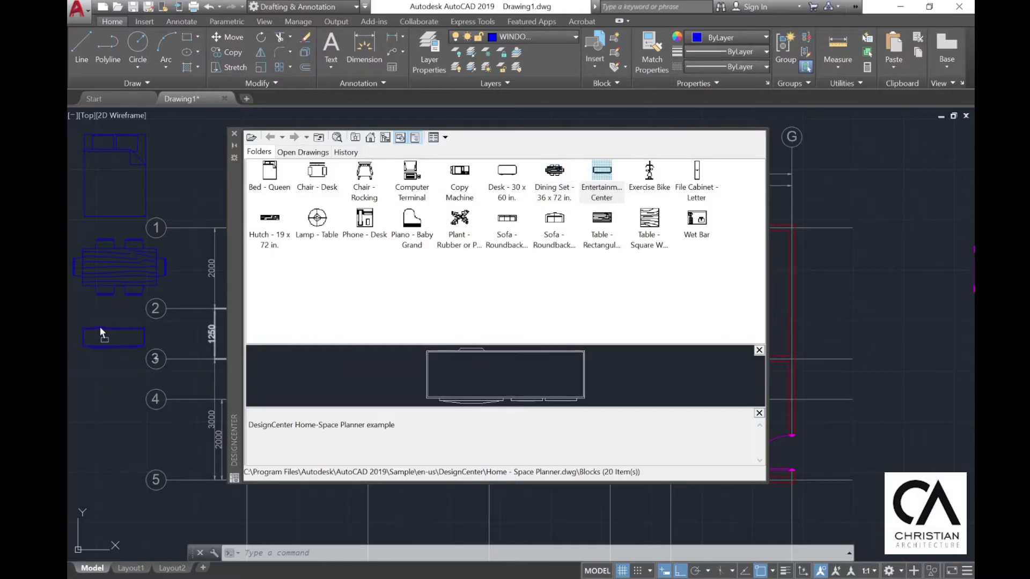
click(556, 225)
drag(114, 374, 112, 375)
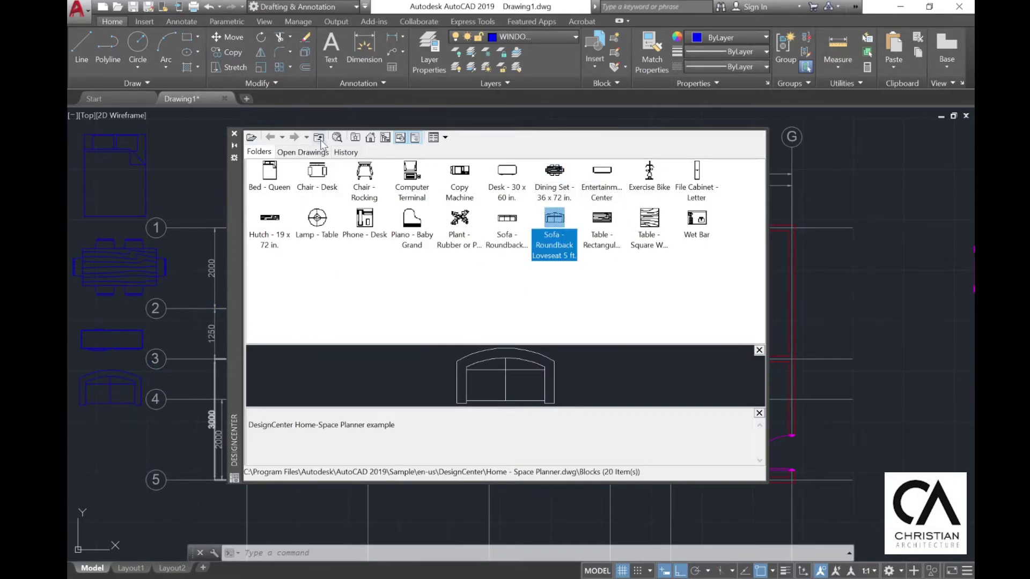
- Browse up from the furniture blocks to the Sample folder, then into its en-us\DesignCenter folder
click(379, 276)
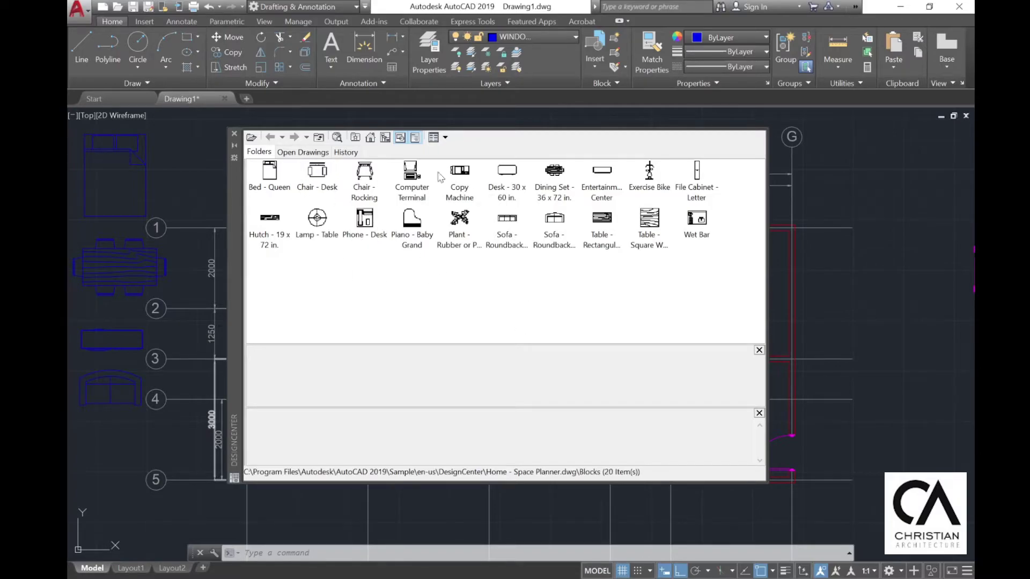
click(319, 137)
click(319, 137)
click(319, 138)
click(318, 137)
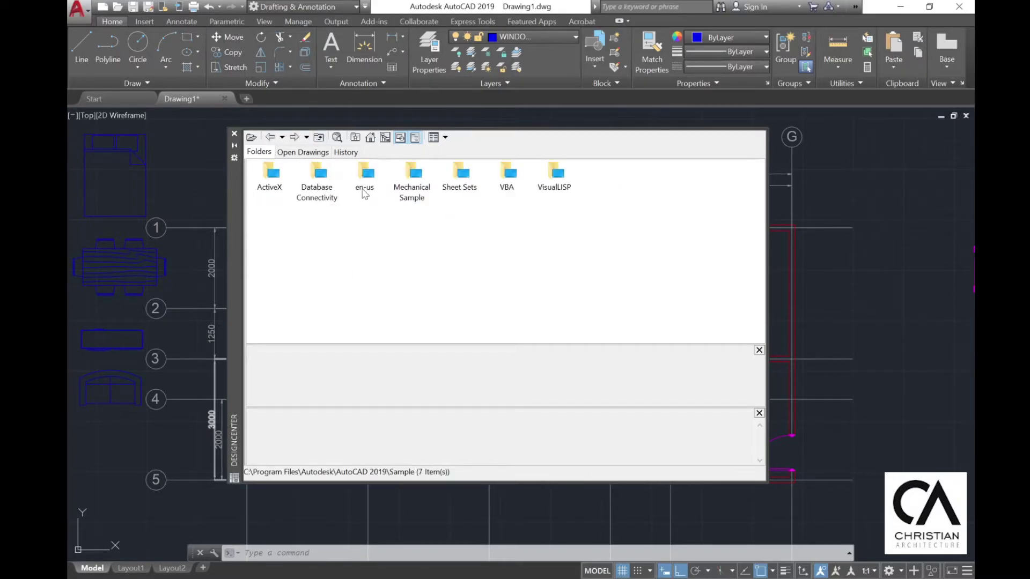
double_click(364, 175)
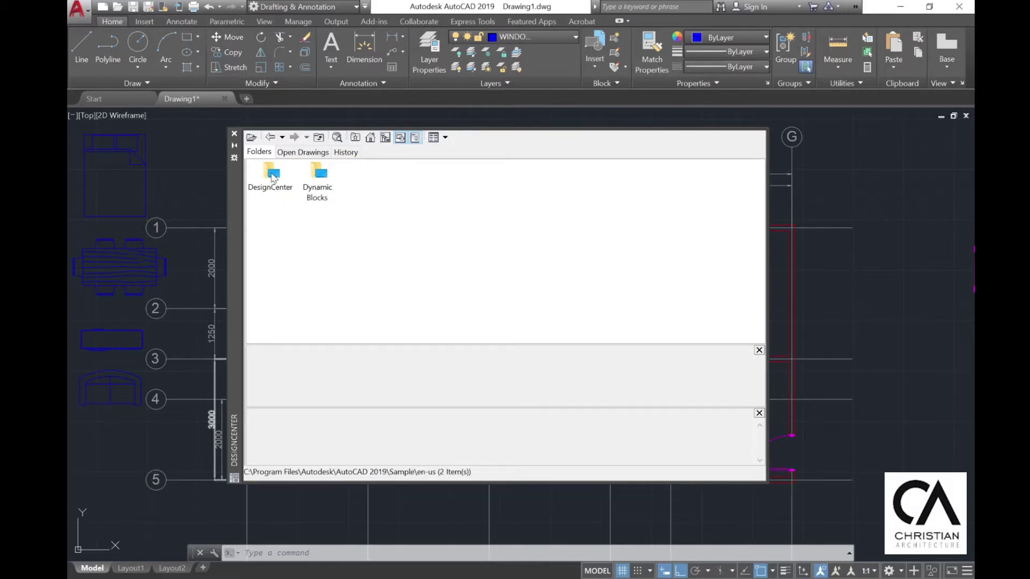
double_click(272, 176)
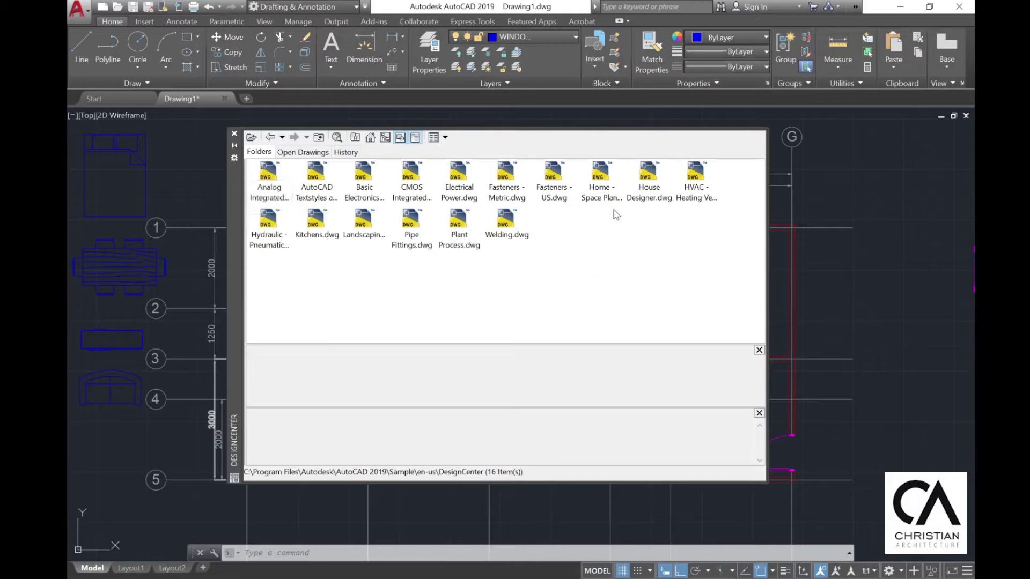
- Preview Home - Space Planner.dwg and House Designer.dwg, then open the Blocks of Home - Space Planner.dwg
click(601, 177)
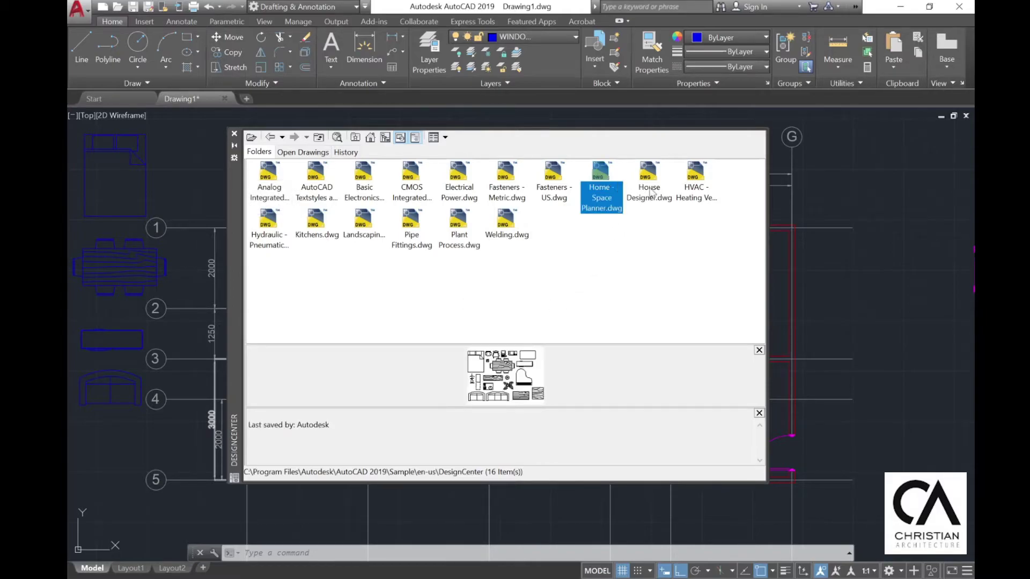
click(652, 193)
click(604, 189)
click(648, 183)
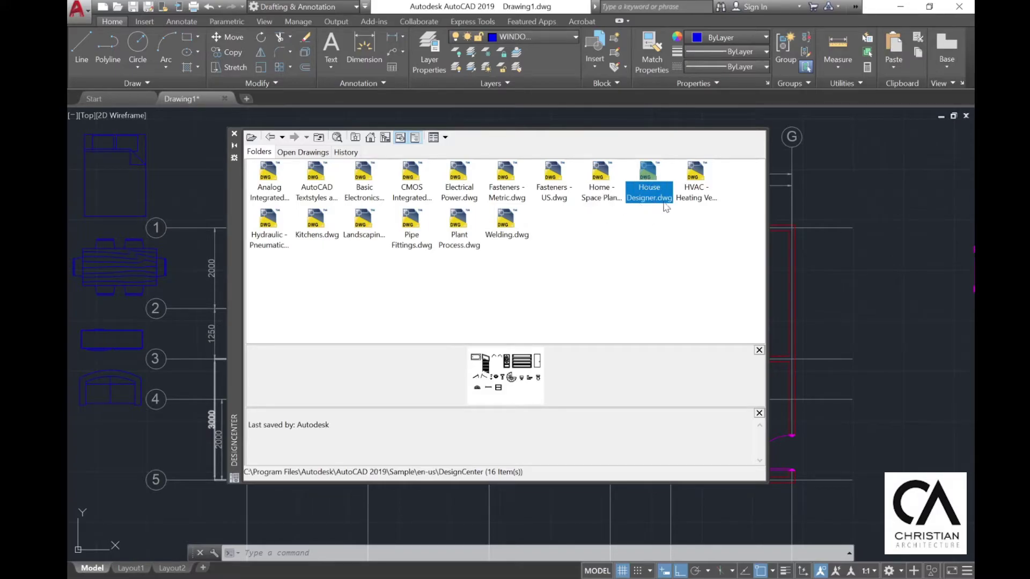
click(595, 185)
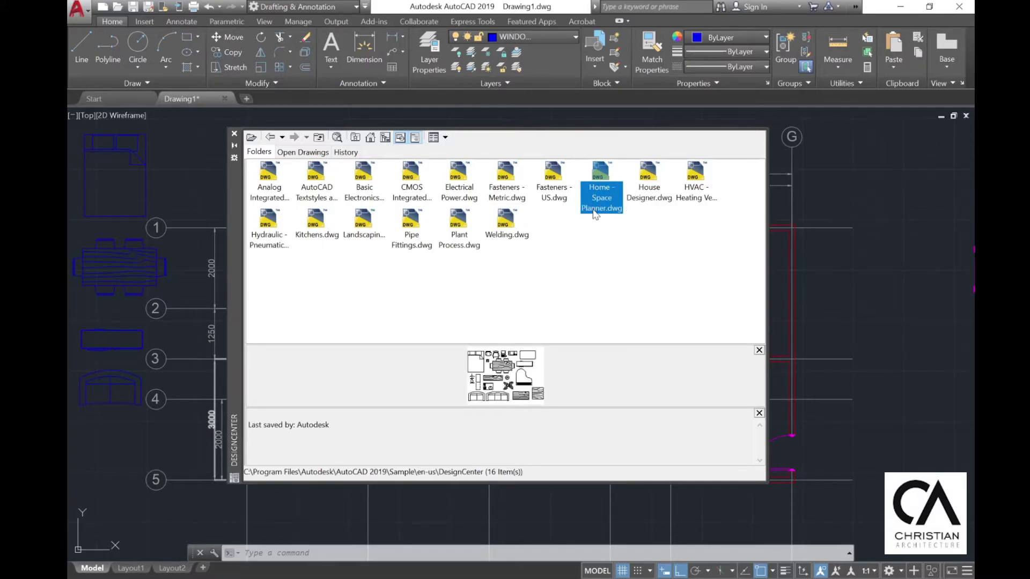
double_click(597, 179)
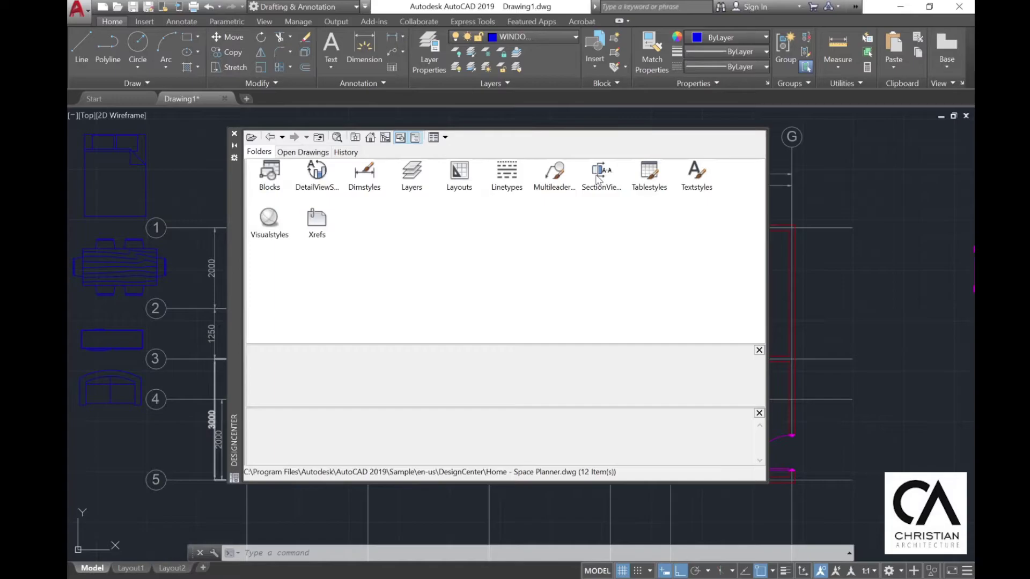
double_click(271, 179)
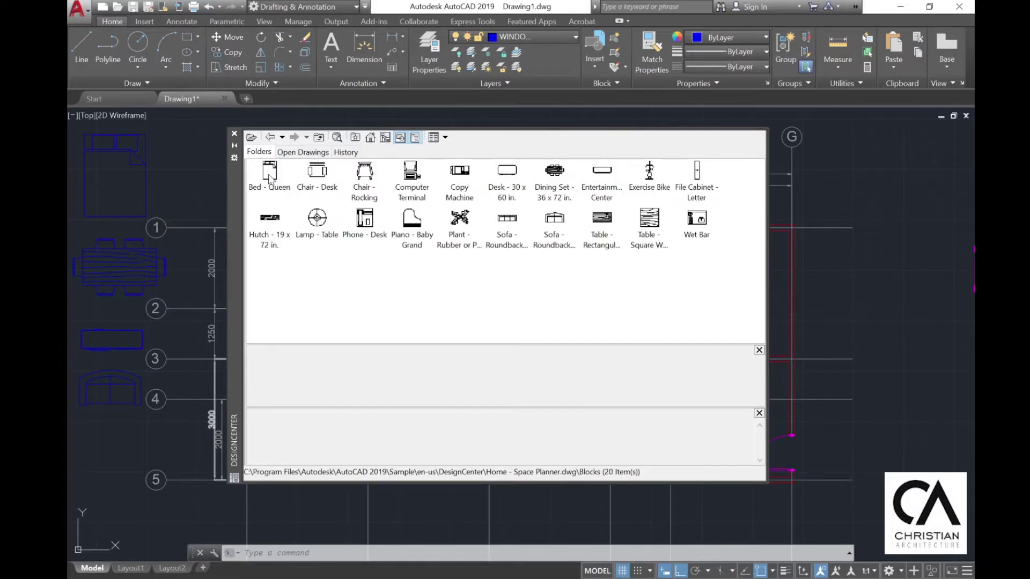
- Open the block collection of House Designer.dwg in DesignCenter
click(270, 177)
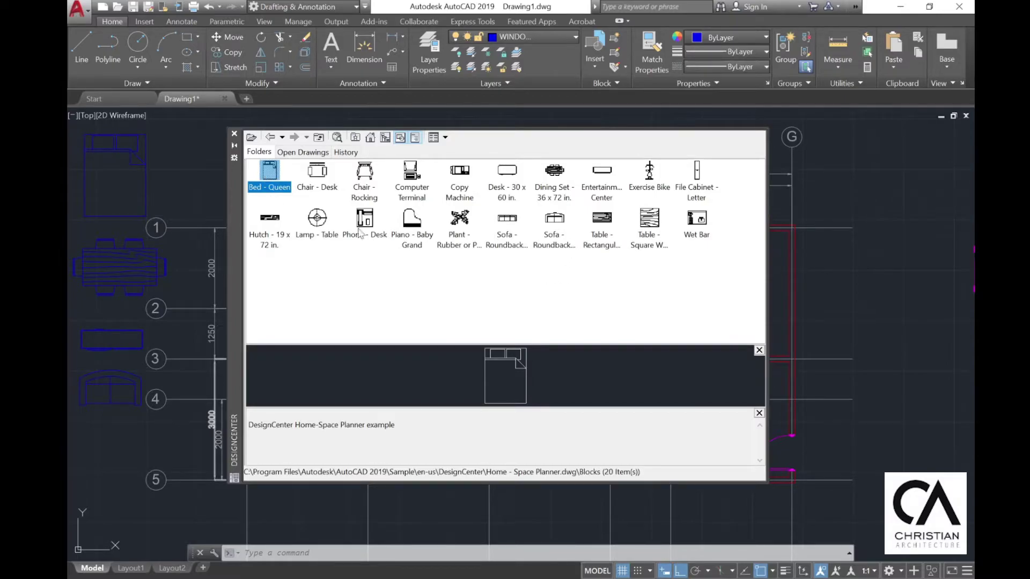
click(321, 139)
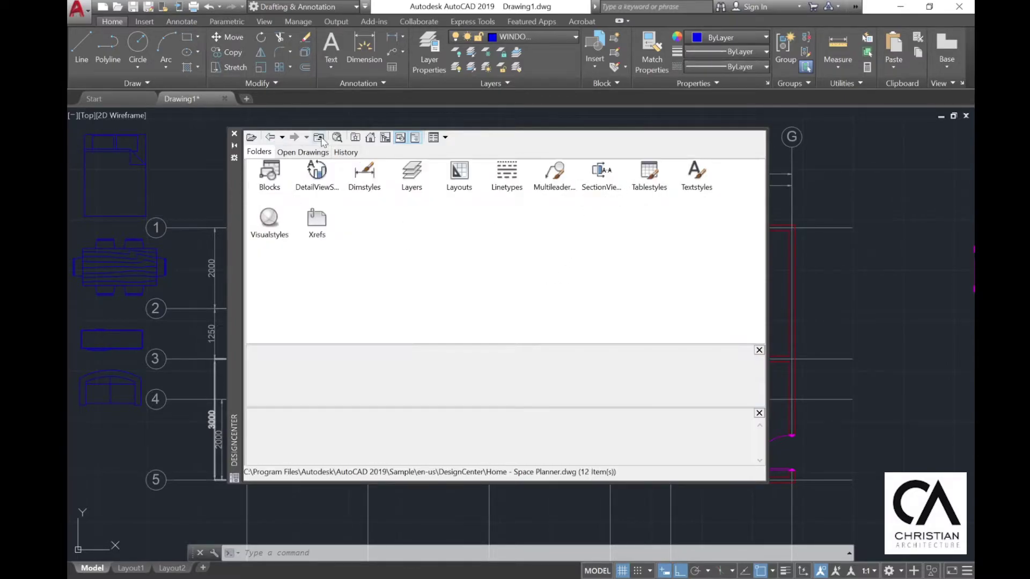
click(321, 138)
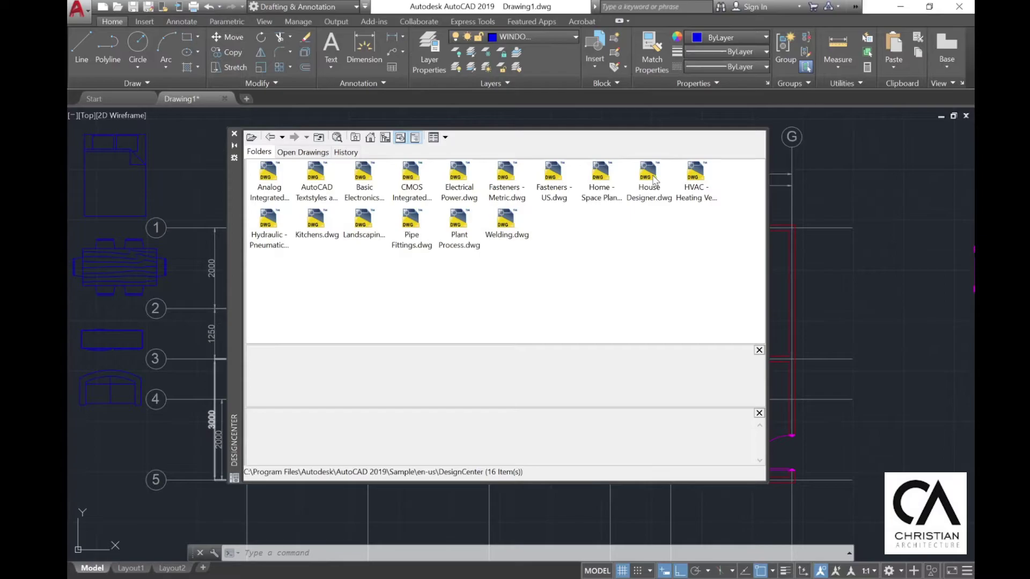
double_click(649, 174)
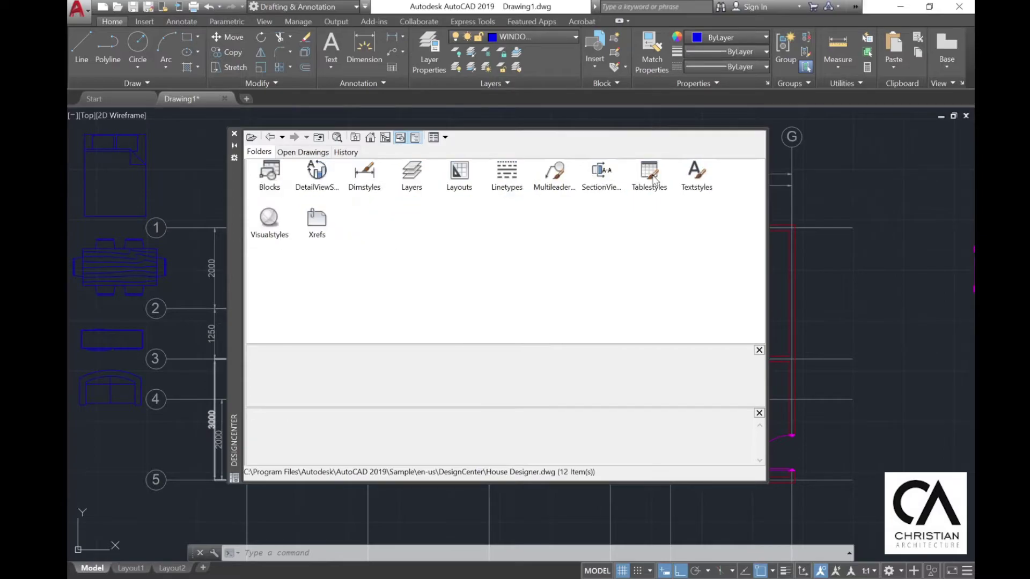
double_click(271, 181)
- Insert the Sink - Oval top and Toilet - top blocks below the other furniture blocks and close DesignCenter
drag(316, 220, 110, 441)
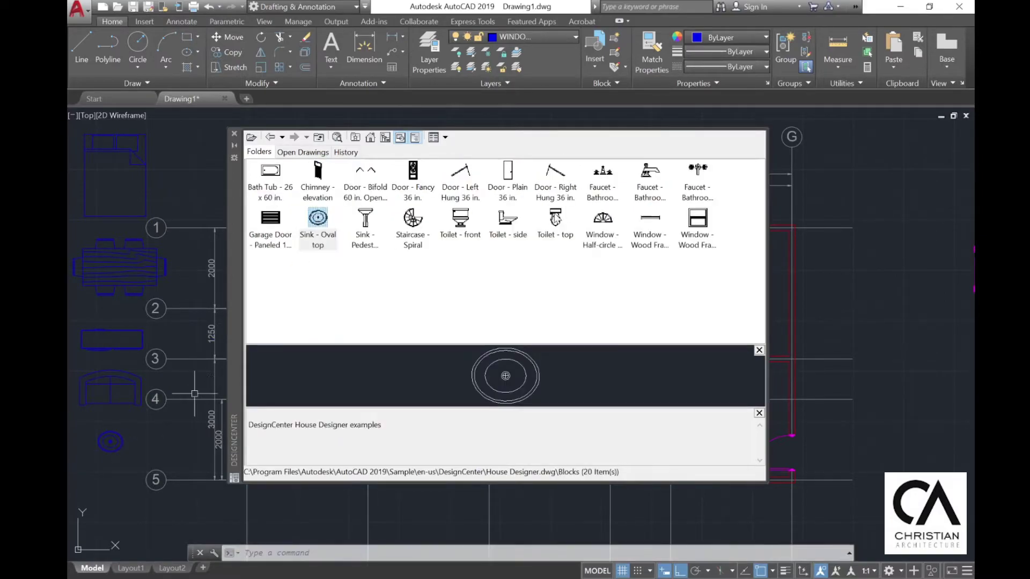
drag(555, 219, 107, 474)
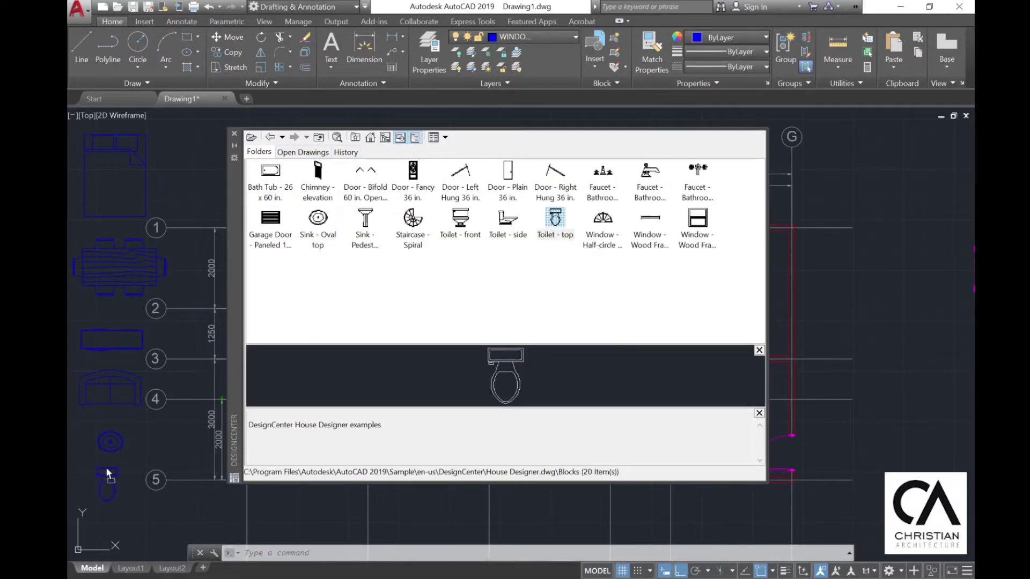
click(235, 135)
- Put all the furniture and fixture blocks beside the plan on the furniture layer
scroll(610, 280, down, 3)
click(314, 425)
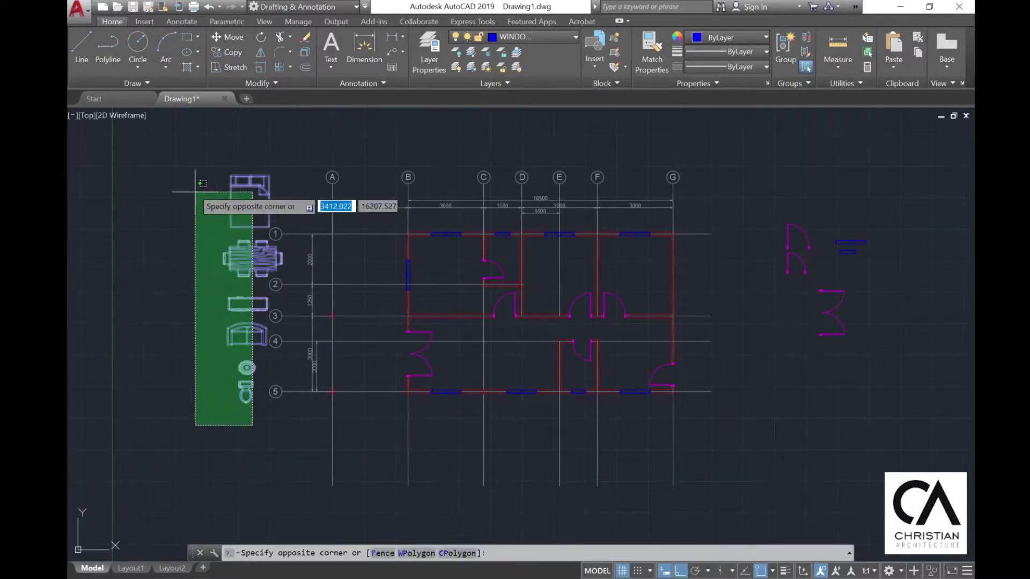
click(173, 168)
click(529, 35)
click(514, 110)
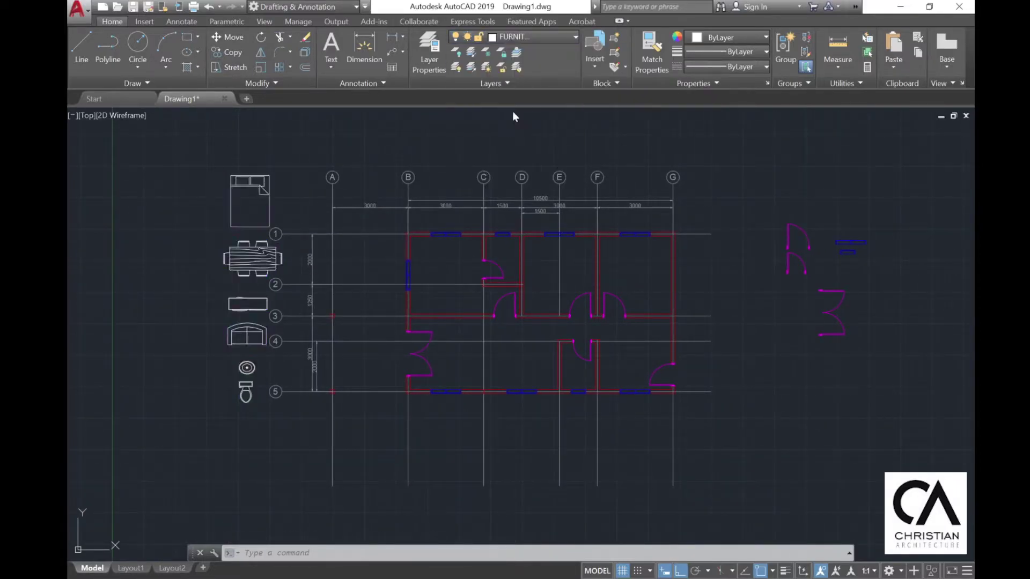
scroll(204, 309, up, 2)
middle_drag(308, 236, 337, 266)
key(Escape)
- Move the whole column of furniture blocks farther away from the grid bubbles of the floor plan
scroll(312, 273, down, 1)
scroll(319, 198, up, 1)
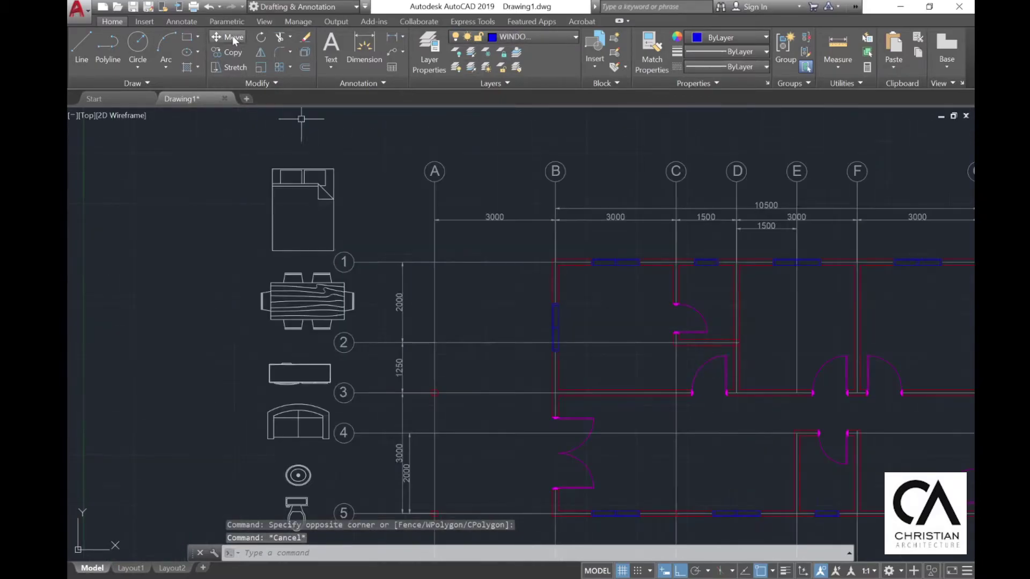
click(229, 37)
scroll(359, 224, down, 1)
click(337, 421)
click(299, 205)
key(Return)
click(372, 205)
click(276, 163)
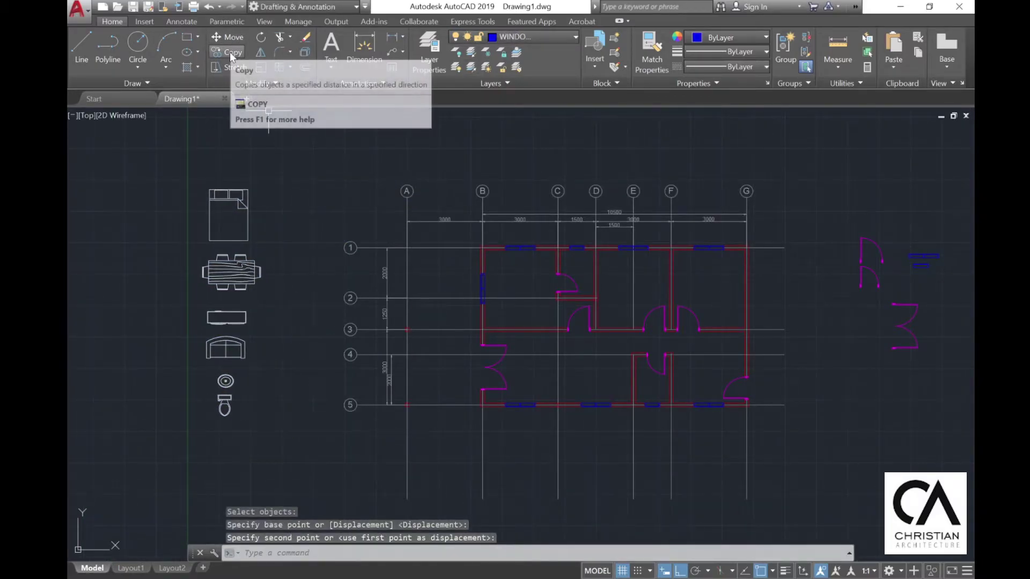
- Copy the queen bed into the bedroom between gridlines B and C, with Ortho off for free placement
click(230, 53)
click(254, 234)
click(224, 197)
key(Return)
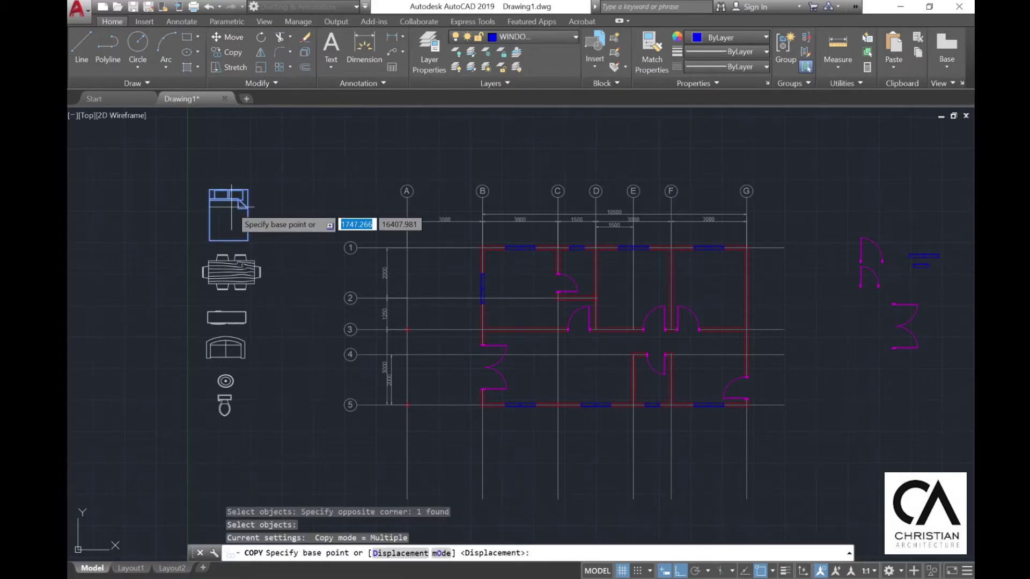
click(232, 207)
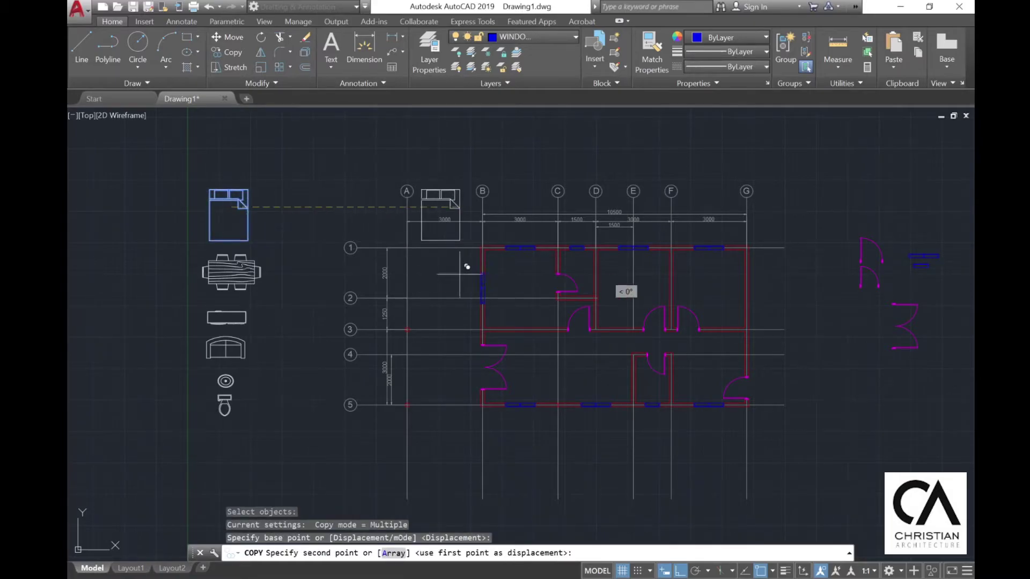
click(681, 572)
scroll(512, 265, up, 4)
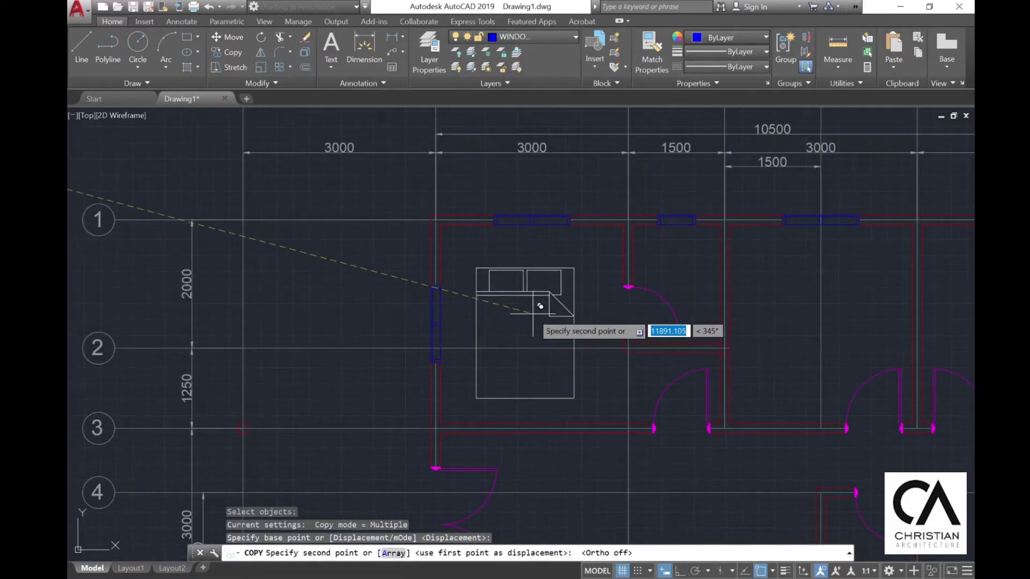
click(540, 306)
key(Escape)
- Rotate the copied bed 180° with Ortho on so its pillows face the wall on gridline 3
click(261, 37)
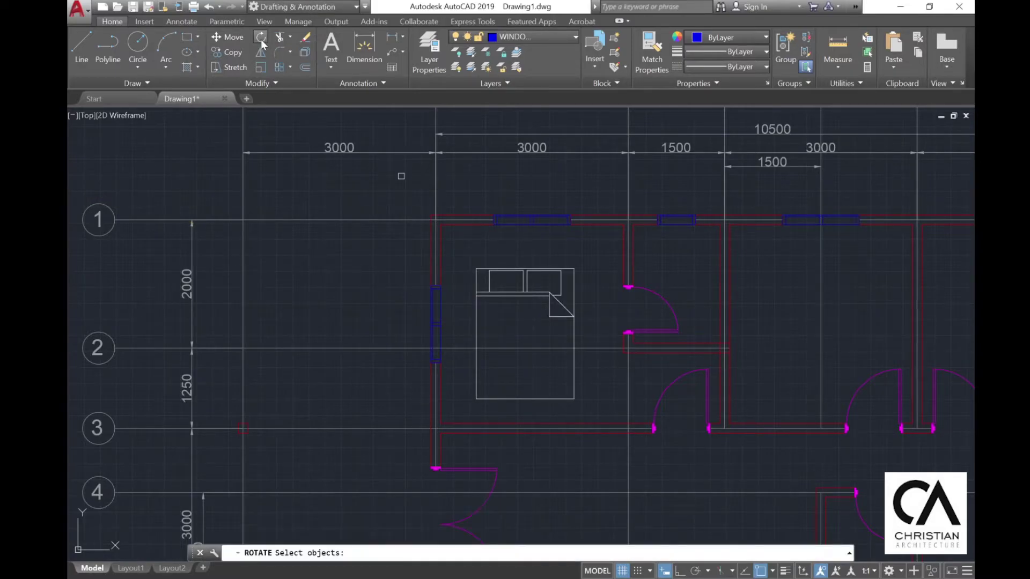
click(511, 329)
click(504, 279)
key(Return)
click(521, 326)
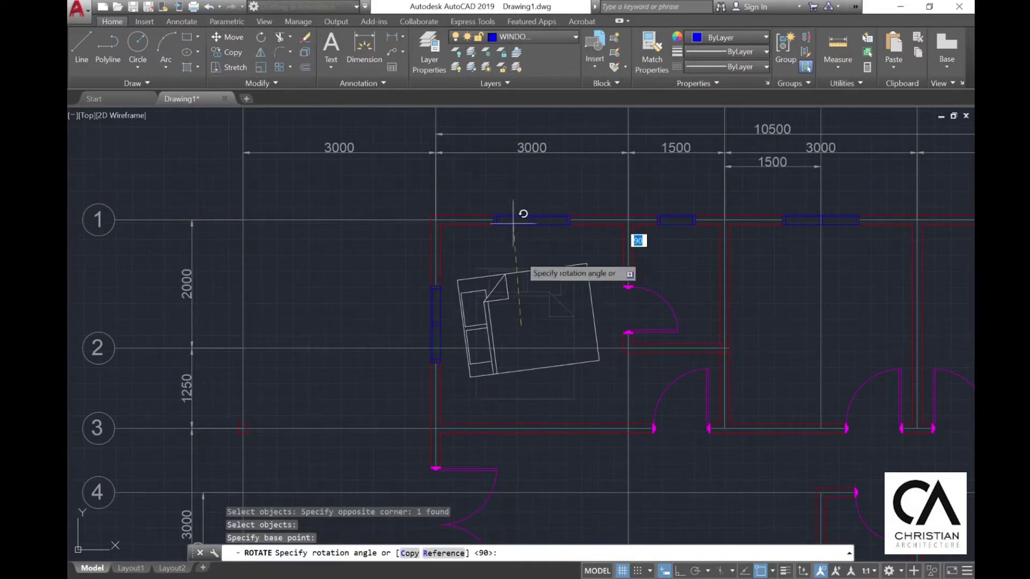
key(F8)
click(320, 348)
- Move the rotated bed so its pillow-side corner meets the inner wall corner at gridlines B and 3
click(229, 39)
click(563, 392)
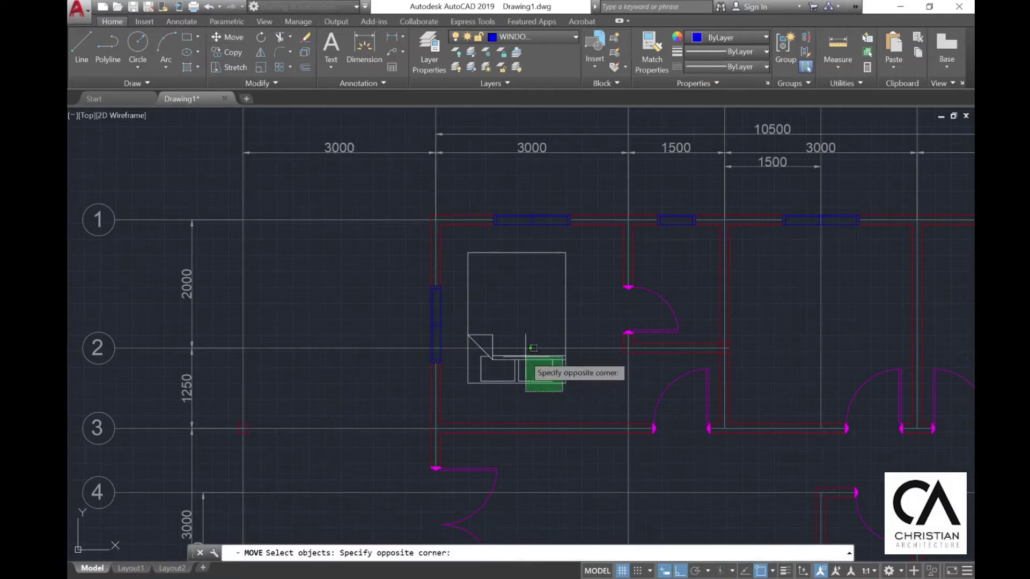
click(524, 355)
key(Return)
scroll(476, 391, up, 4)
click(426, 337)
scroll(535, 289, down, 3)
click(465, 366)
scroll(452, 391, up, 2)
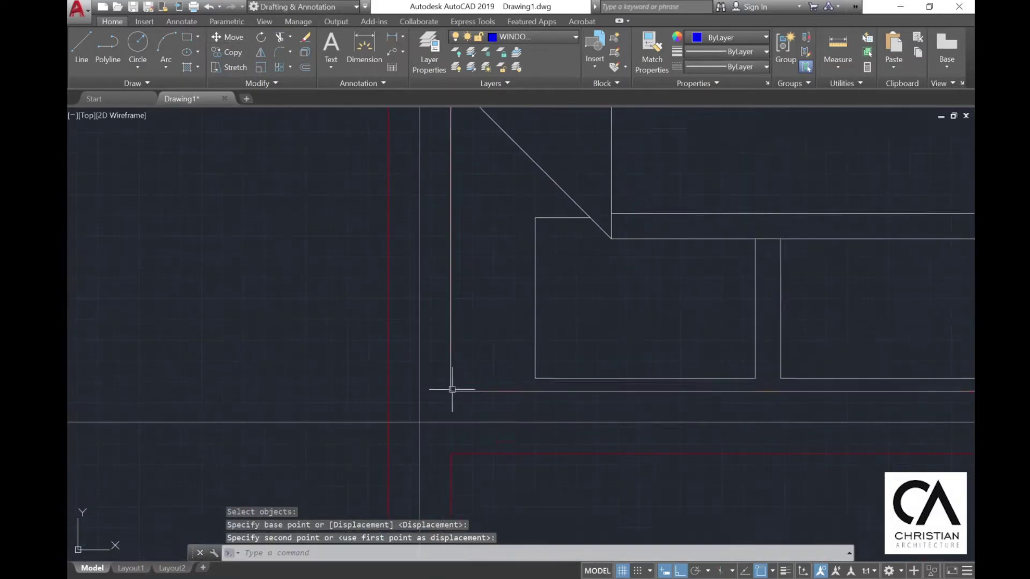
key(Escape)
- Copy the bed from its corner to the inner wall corner of the middle bedroom at gridlines D and 3
scroll(625, 260, down, 6)
middle_drag(625, 259, 490, 299)
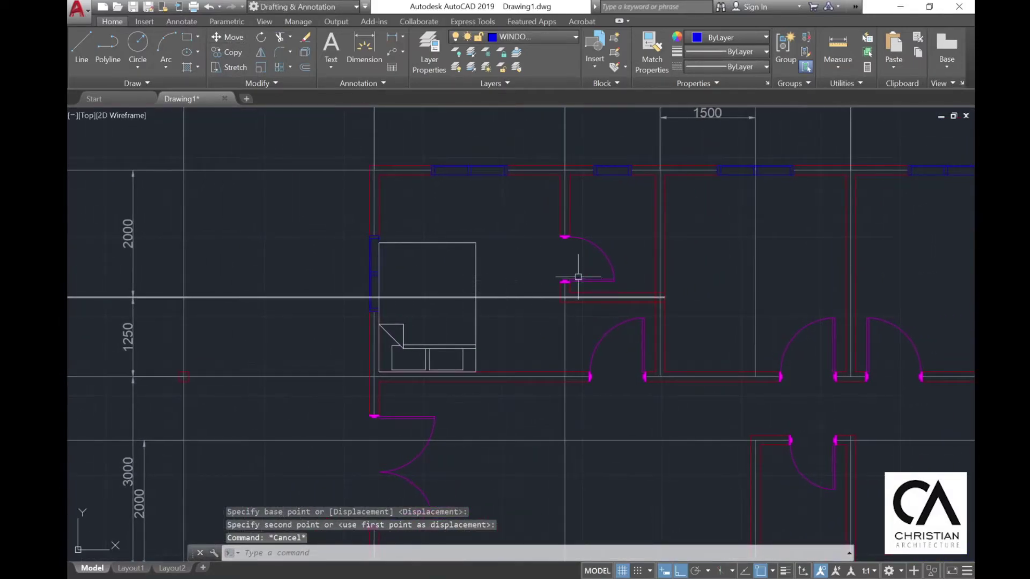
click(225, 52)
click(374, 239)
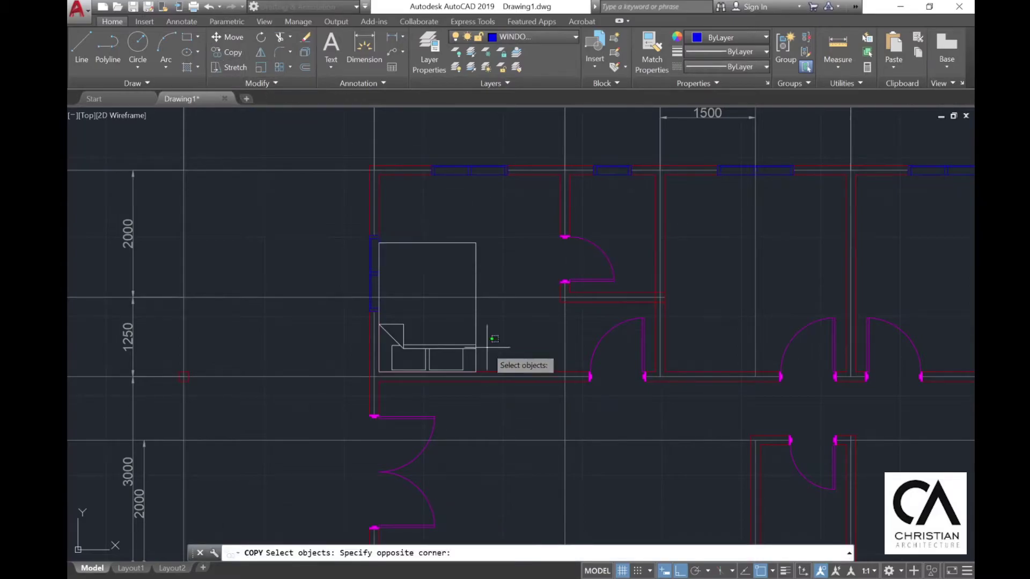
click(484, 375)
key(Return)
scroll(369, 371, up, 4)
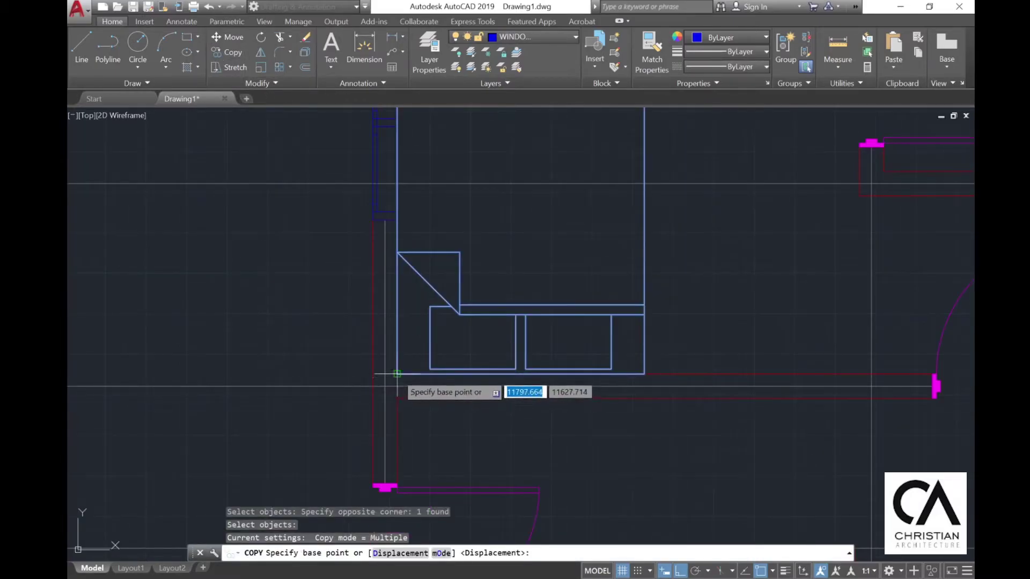
click(397, 374)
scroll(397, 374, down, 2)
scroll(666, 374, up, 4)
click(770, 363)
- Place another copy of the bed in the bedroom between gridlines F and G and end the copying
scroll(771, 363, down, 5)
middle_drag(771, 364, 317, 331)
scroll(506, 324, up, 4)
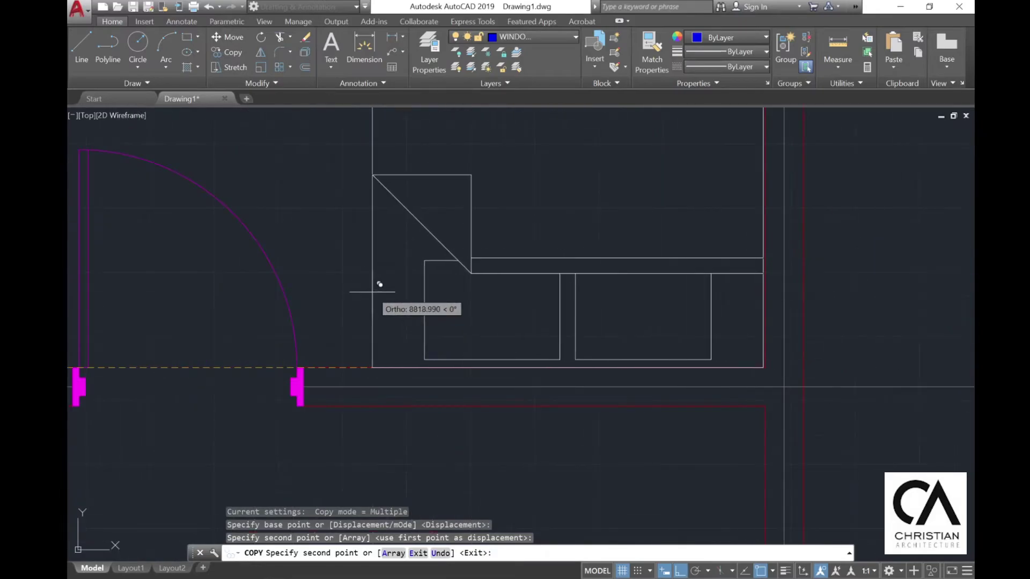
click(372, 292)
key(Escape)
- Move the last bed copy flush into the inner wall corner at gridlines G and 3
click(227, 38)
scroll(771, 368, up, 6)
click(644, 356)
scroll(714, 350, down, 10)
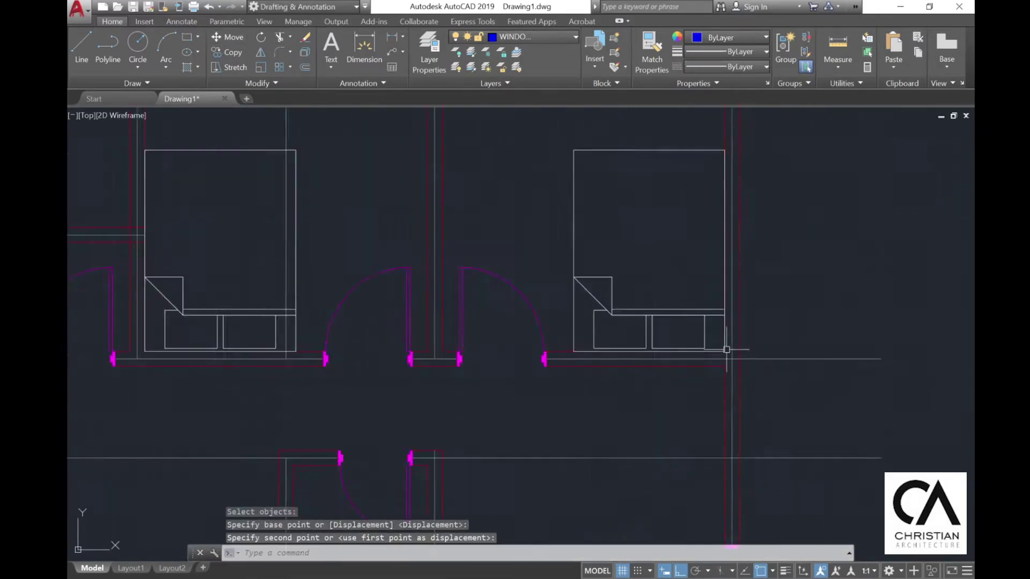
- Move the dining set into the open living area around gridline D, between gridlines 4 and 5
click(228, 41)
click(306, 248)
click(400, 312)
key(Return)
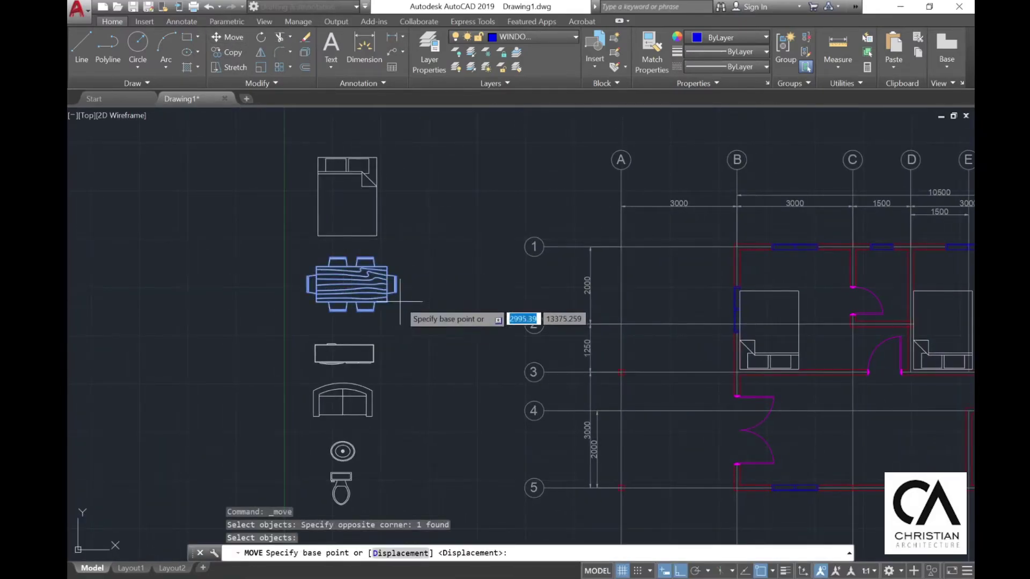
click(349, 279)
middle_drag(751, 386, 405, 238)
click(681, 571)
scroll(569, 344, up, 4)
click(566, 193)
- Move the entertainment center into the living area, just below the wall on gridline 3 between gridlines B and C
scroll(566, 192, down, 5)
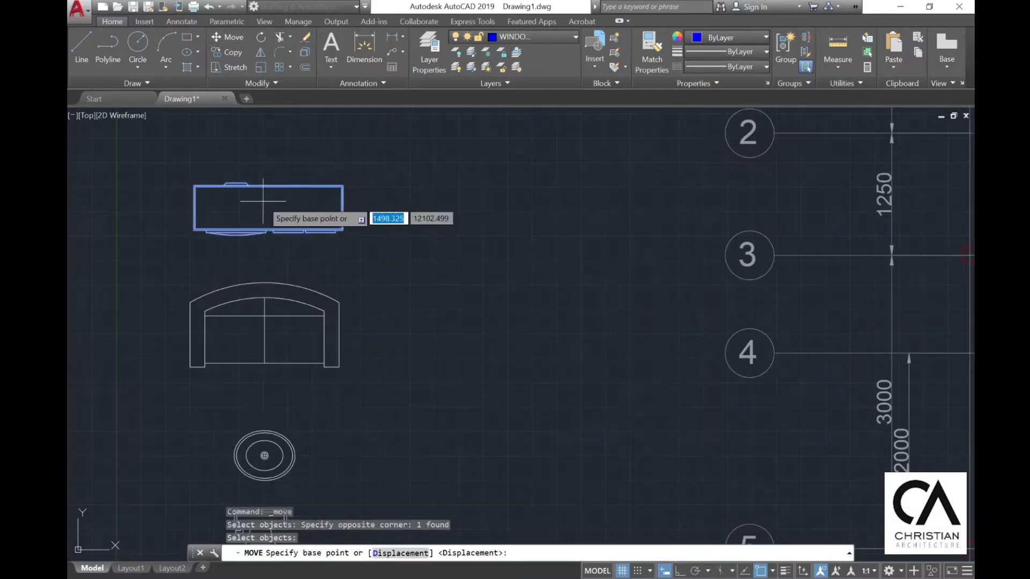
click(265, 209)
scroll(264, 209, down, 3)
scroll(618, 293, up, 2)
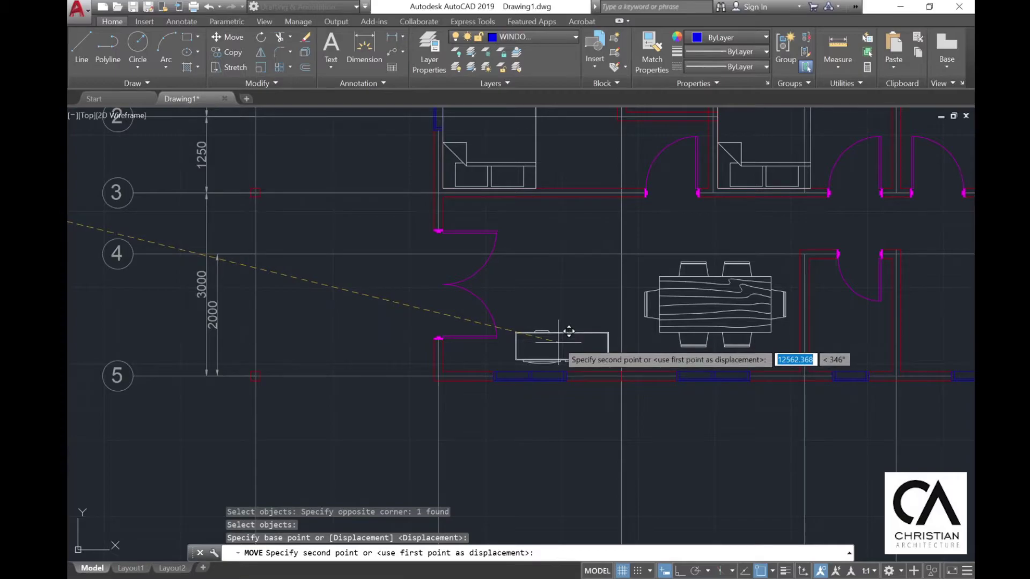
click(567, 212)
- Move the sofa into the living area, above the gridline 5 window between gridlines B and C
scroll(853, 225, down, 3)
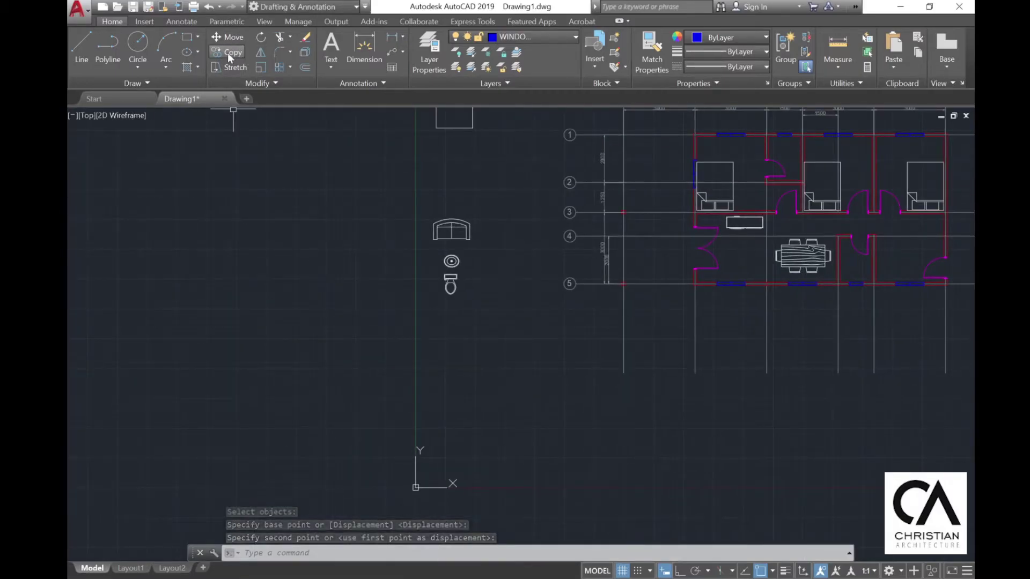
click(232, 37)
scroll(492, 238, up, 5)
click(457, 243)
click(337, 198)
key(Return)
click(388, 210)
scroll(579, 207, up, 5)
click(554, 264)
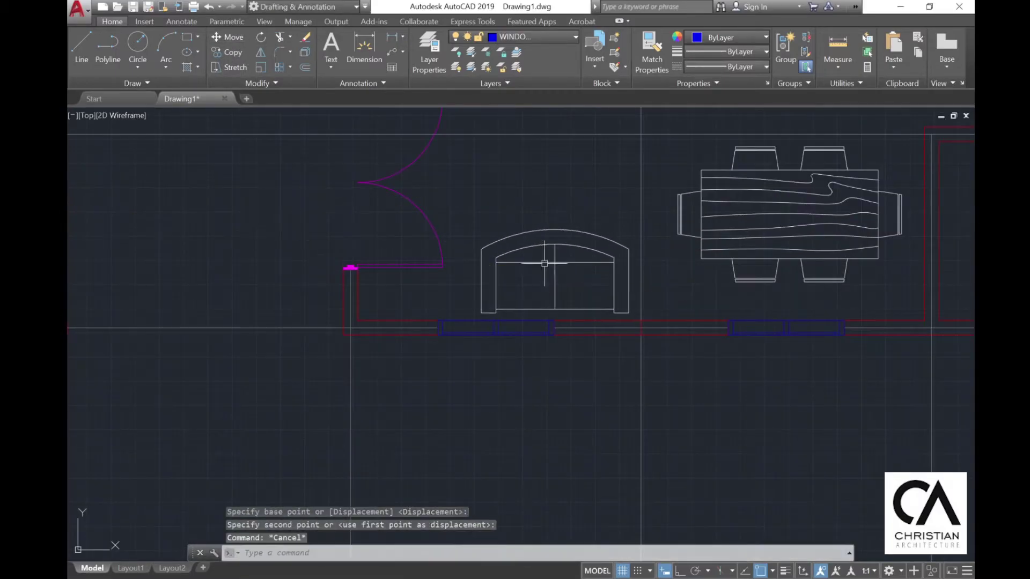
- Rotate the sofa 180° so its back faces the window wall
text(ro)
key(Return)
click(545, 269)
click(542, 230)
key(Return)
click(554, 277)
click(249, 217)
- Move the sofa slightly inward so its curved back clears the window wall on gridline 5
text(m)
scroll(589, 293, up, 4)
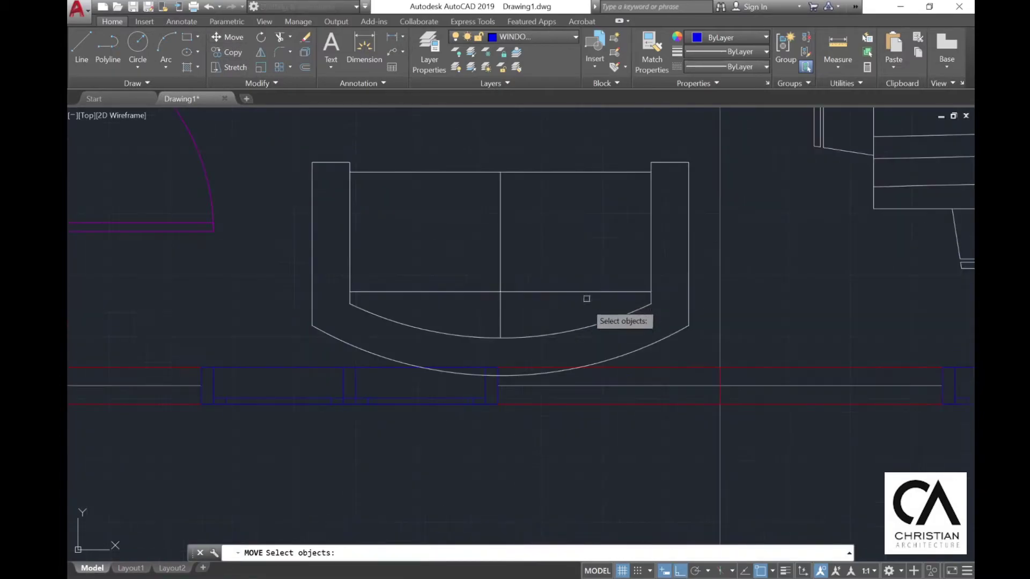
click(586, 299)
click(402, 239)
key(Return)
click(402, 239)
click(403, 223)
- Copy the toilet into the bathroom between gridlines C and D, with Ortho off for free placement
middle_drag(134, 322, 592, 312)
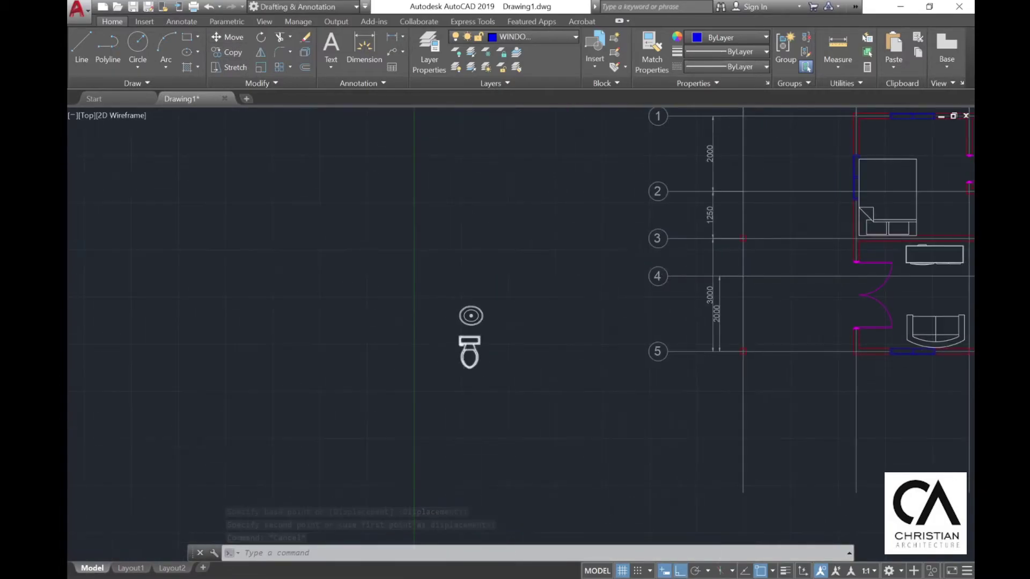
scroll(495, 354, up, 4)
click(233, 52)
click(343, 253)
click(303, 273)
key(Return)
click(331, 283)
scroll(331, 283, down, 5)
scroll(338, 411, up, 4)
click(679, 570)
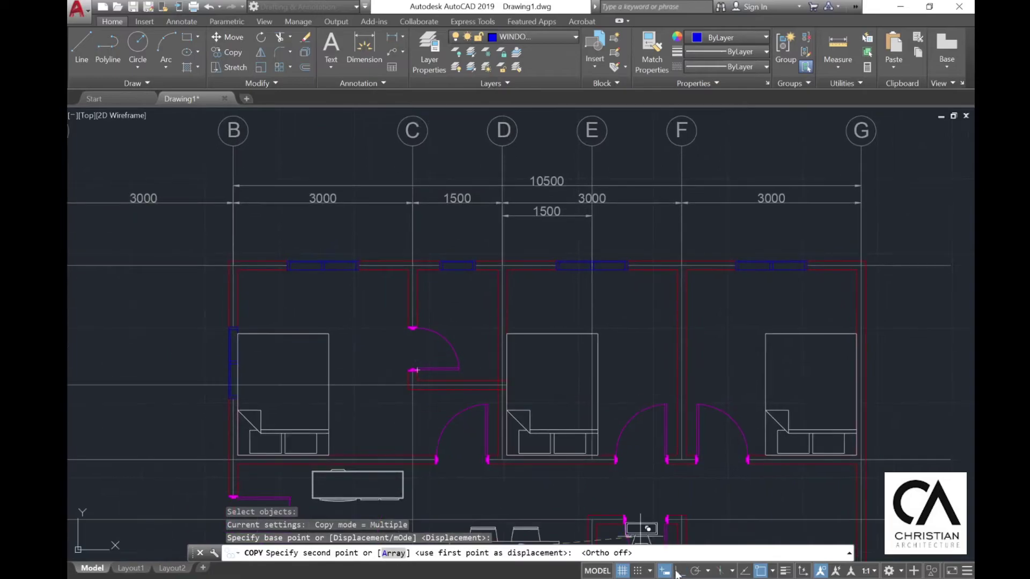
scroll(502, 285, up, 4)
click(402, 281)
key(Escape)
- Rotate the toilet copy 270° so its tank faces the wall on gridline D
click(261, 37)
click(460, 301)
click(417, 343)
click(404, 310)
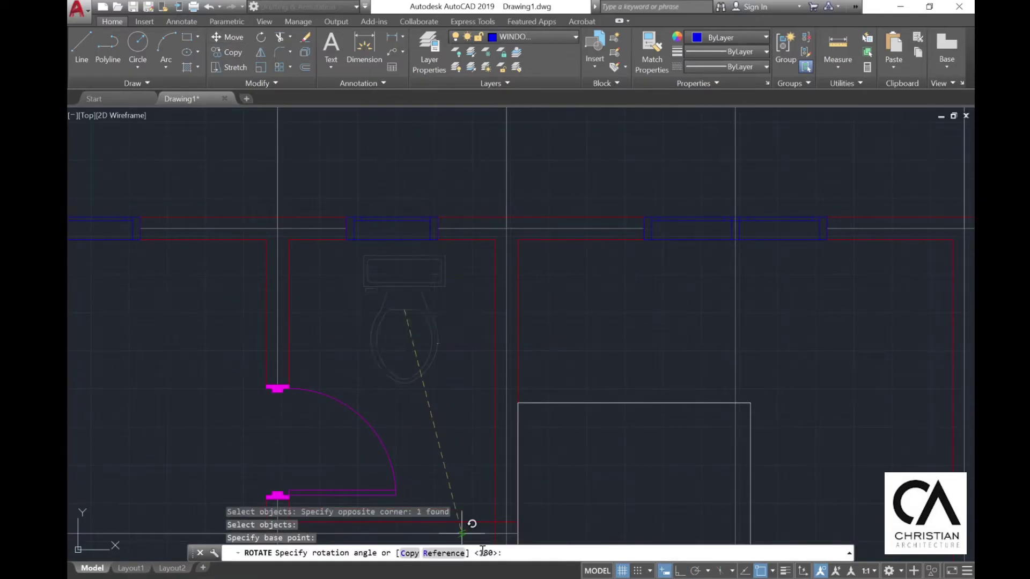
click(390, 434)
- Move the toilet so its tank sits against the bathroom wall on gridline D
click(233, 37)
scroll(457, 302, up, 5)
click(455, 306)
click(434, 333)
key(Return)
click(462, 323)
click(680, 570)
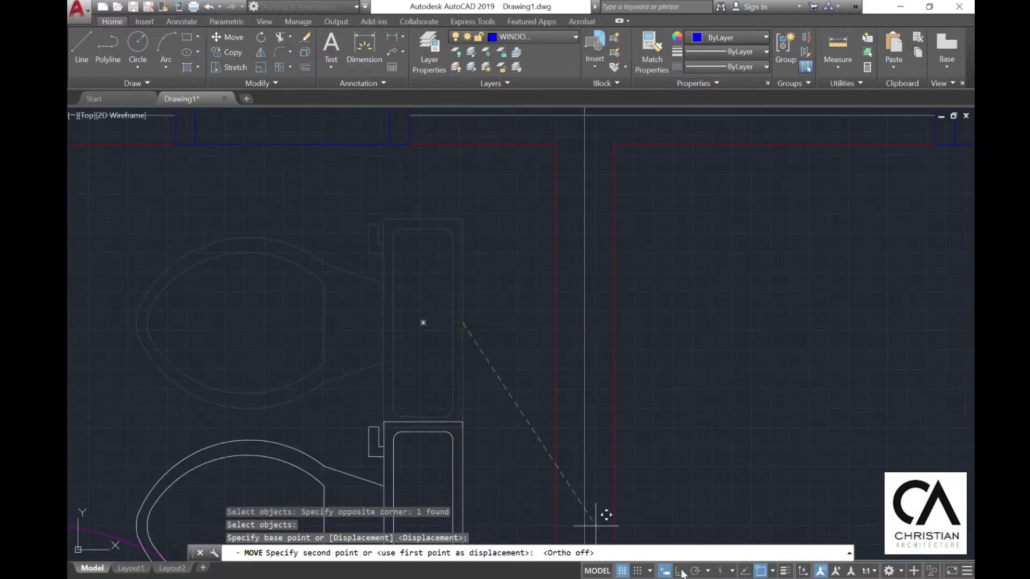
key(Escape)
- Copy the oval sink into the bathroom, between the toilet and the wall on gridline 2
scroll(558, 292, down, 4)
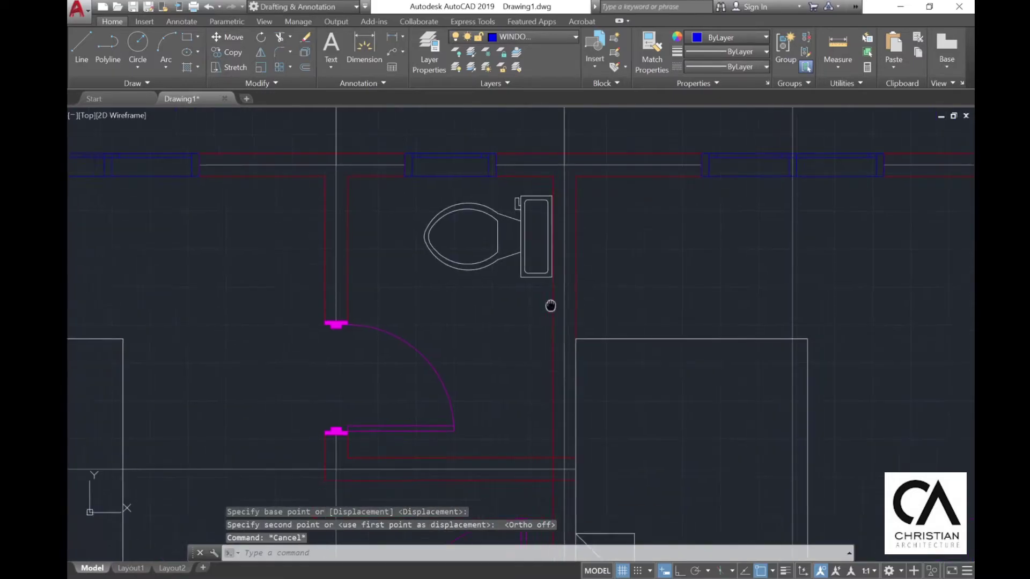
click(232, 52)
scroll(866, 187, down, 3)
scroll(240, 378, up, 5)
click(296, 294)
key(Return)
click(287, 340)
scroll(274, 325, down, 5)
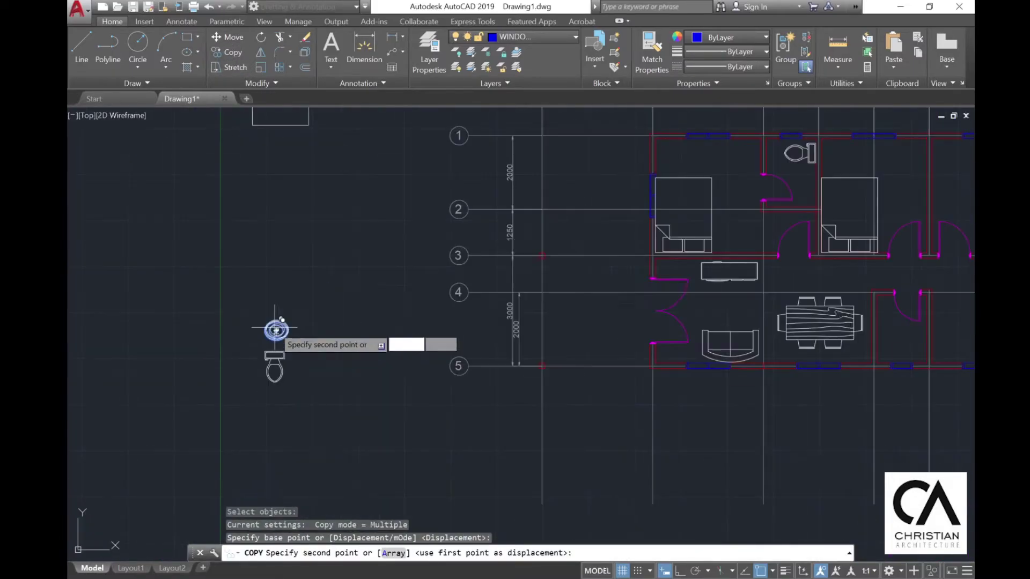
scroll(850, 163, up, 4)
click(568, 344)
key(Escape)
- Rotate the sink copy in the bathroom by 90° so its long side runs parallel to the wall on gridline D
click(261, 37)
click(617, 300)
click(574, 349)
key(Return)
click(561, 344)
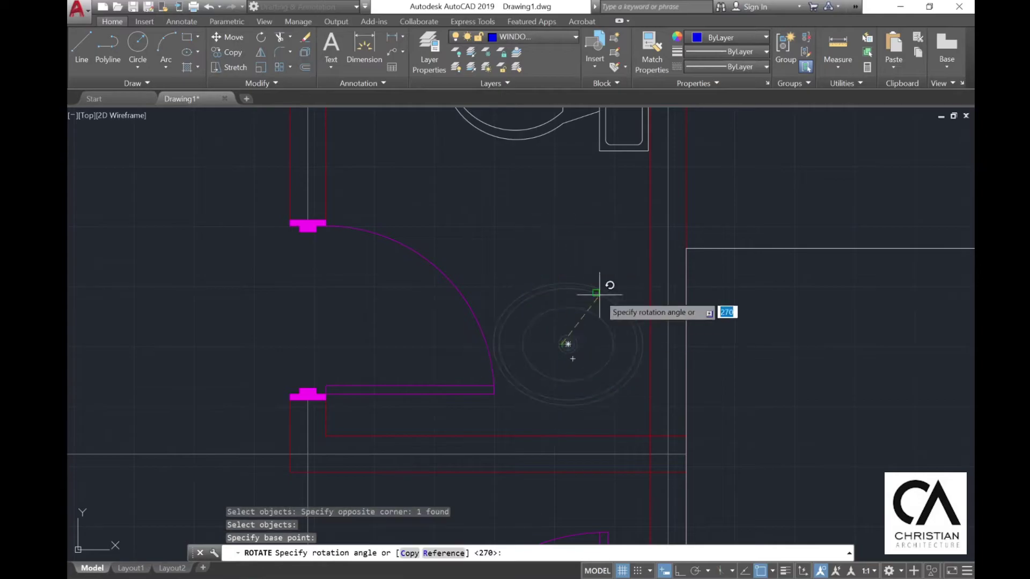
key(F8)
click(510, 186)
scroll(554, 299, down, 3)
scroll(581, 409, up, 5)
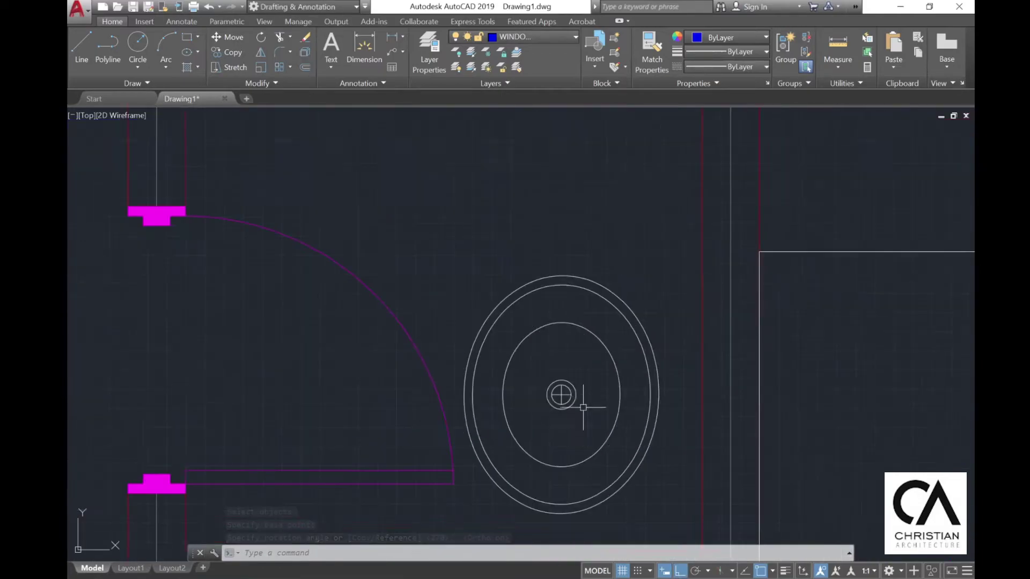
- Measure the rotated sink's long side with a temporary dimension
text(dim)
key(Return)
click(521, 195)
click(519, 433)
scroll(520, 430, down, 2)
middle_drag(487, 386, 492, 241)
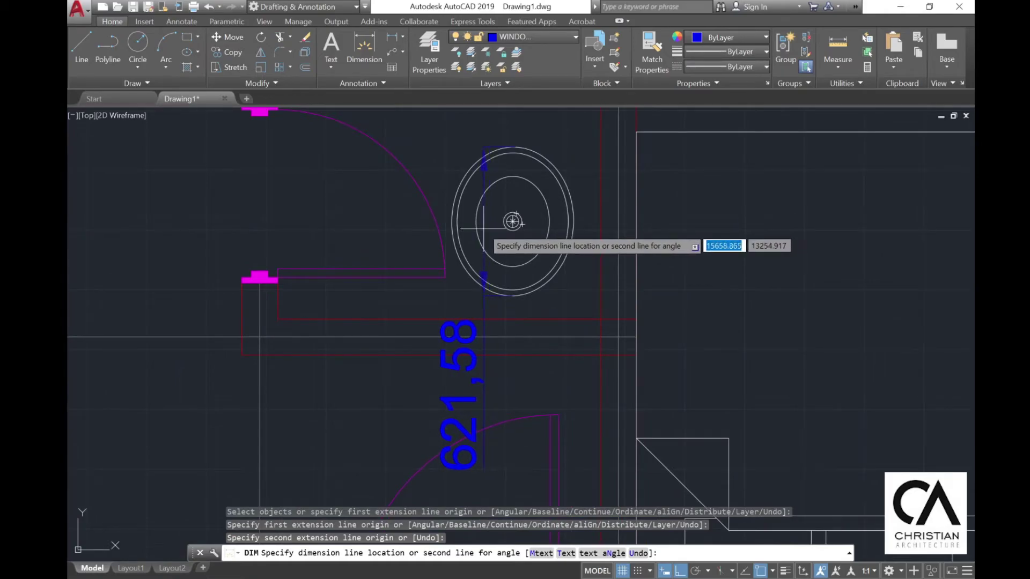
key(Escape)
- Scale the bathroom sink by a factor of 0.8 about its drain centre
middle_drag(478, 170, 550, 233)
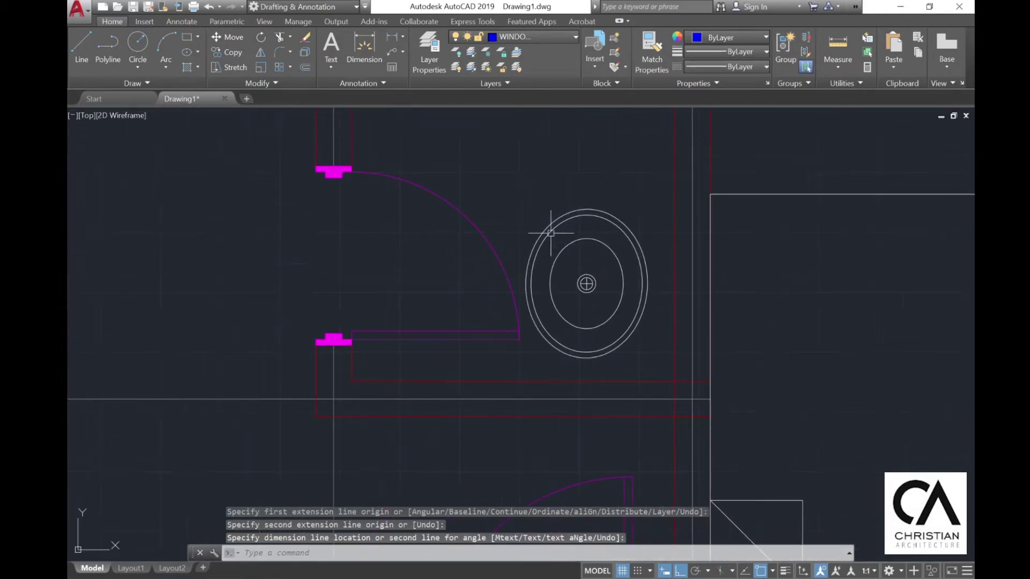
scroll(529, 176, up, 2)
click(260, 68)
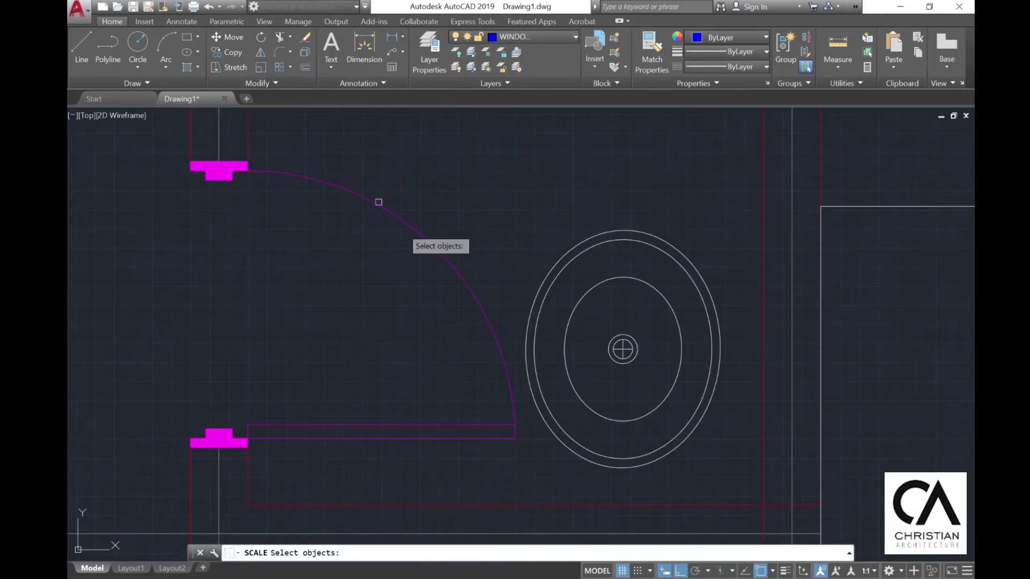
click(683, 456)
click(617, 347)
key(Return)
scroll(623, 349, up, 4)
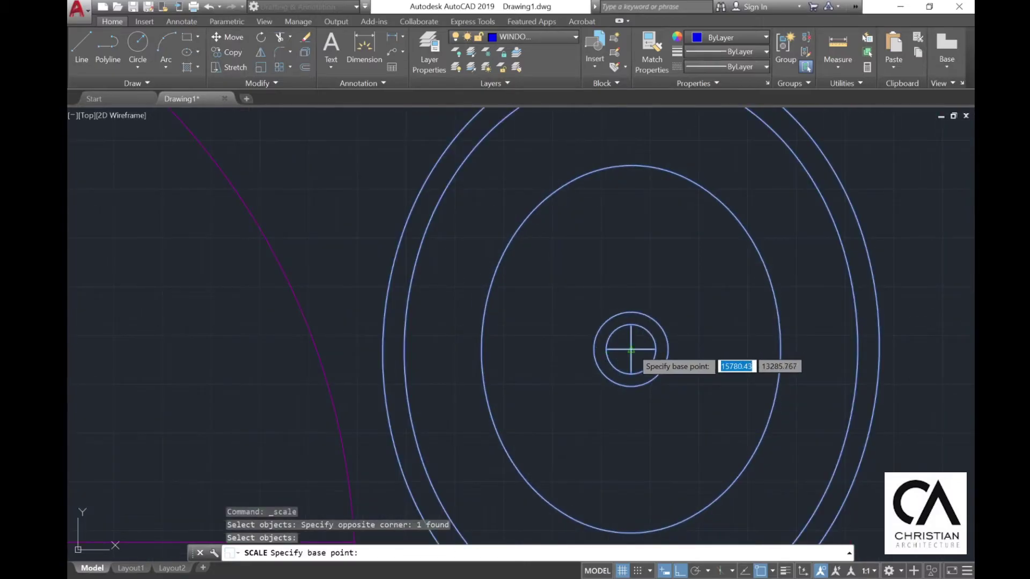
click(631, 350)
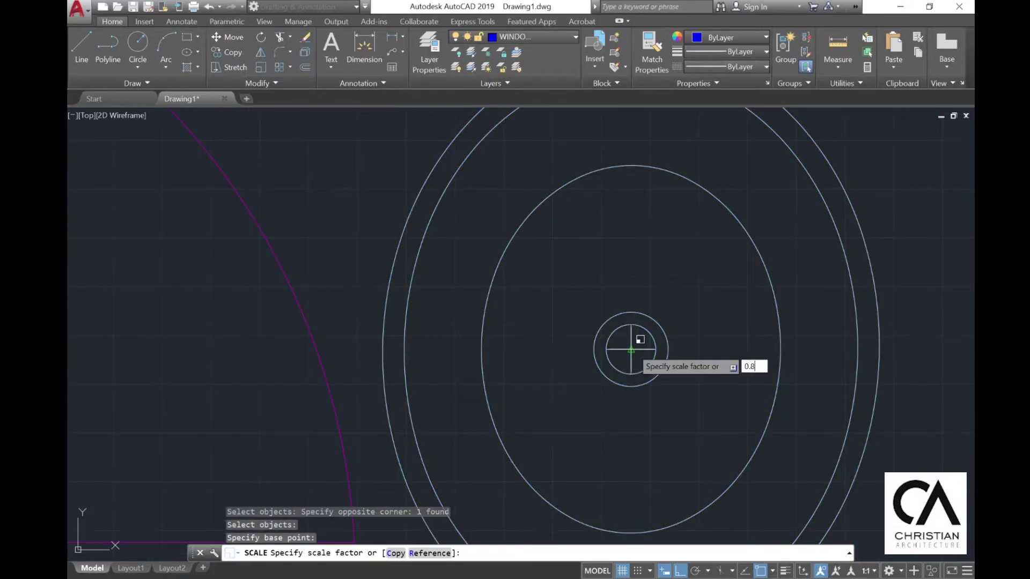
key(Return)
scroll(632, 349, down, 3)
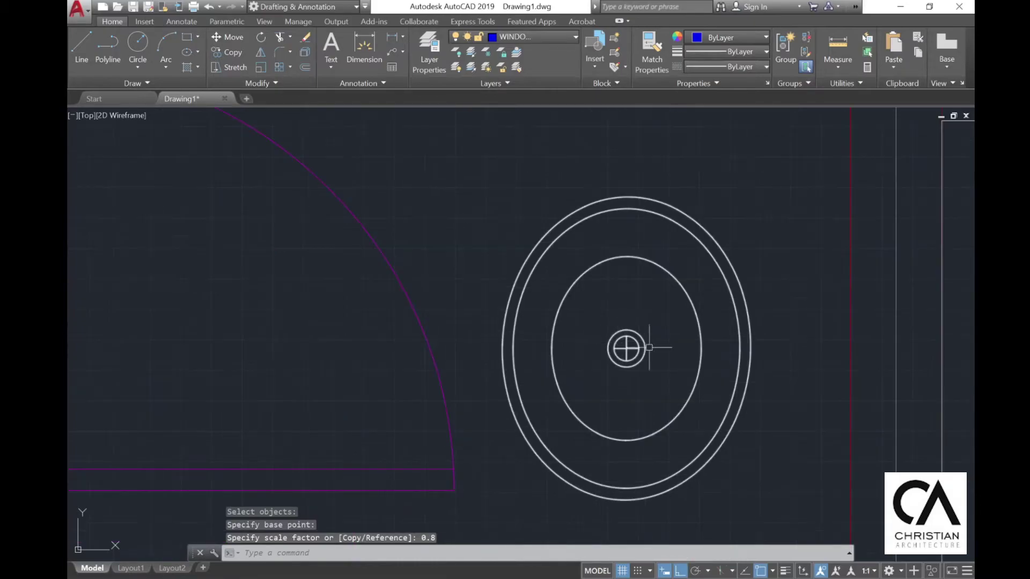
- Move the scaled sink so its outer edge touches the bathroom wall on gridline D
middle_drag(656, 345, 604, 312)
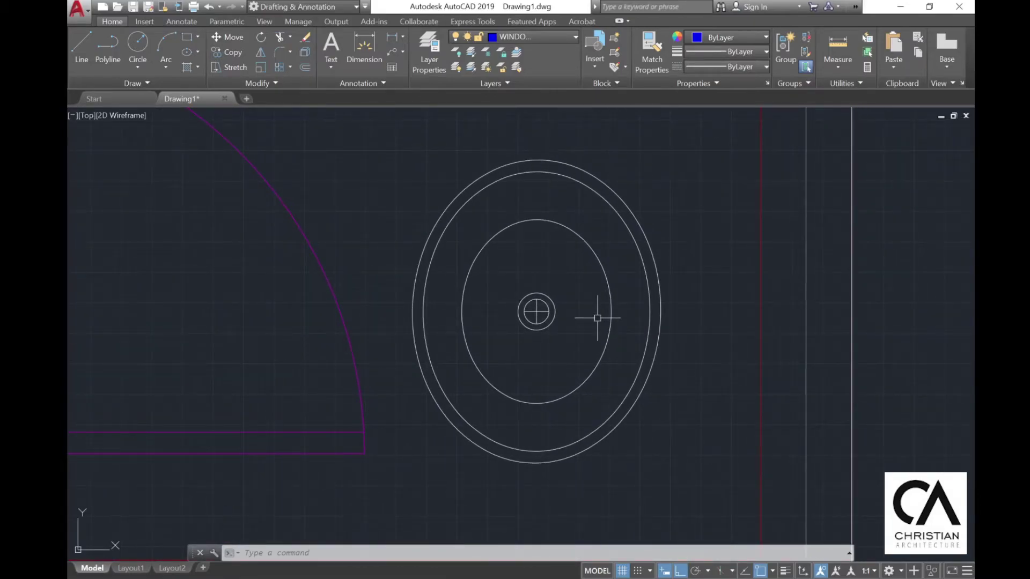
click(228, 35)
click(611, 321)
key(Return)
click(660, 315)
mouse_move(658, 270)
middle_down()
mouse_move(582, 187)
mouse_move(585, 248)
mouse_move(538, 296)
mouse_move(542, 272)
middle_up()
key(F8)
click(681, 291)
key(Escape)
scroll(643, 279, down, 4)
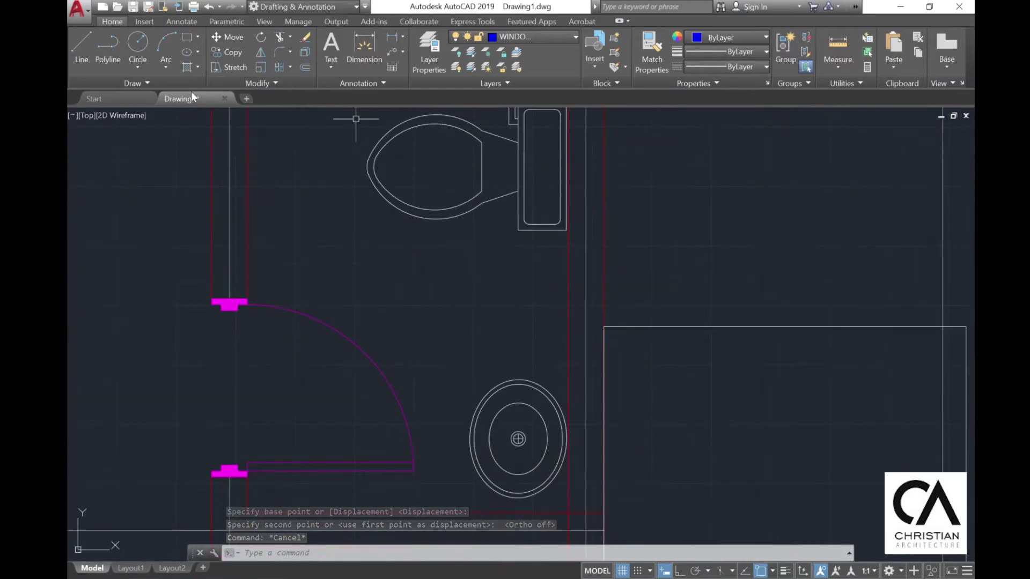
- Draw a vertical line 100 long between the toilet and the sink, near the wall on gridline D, with Ortho on
click(80, 53)
scroll(563, 322, up, 5)
scroll(563, 317, down, 3)
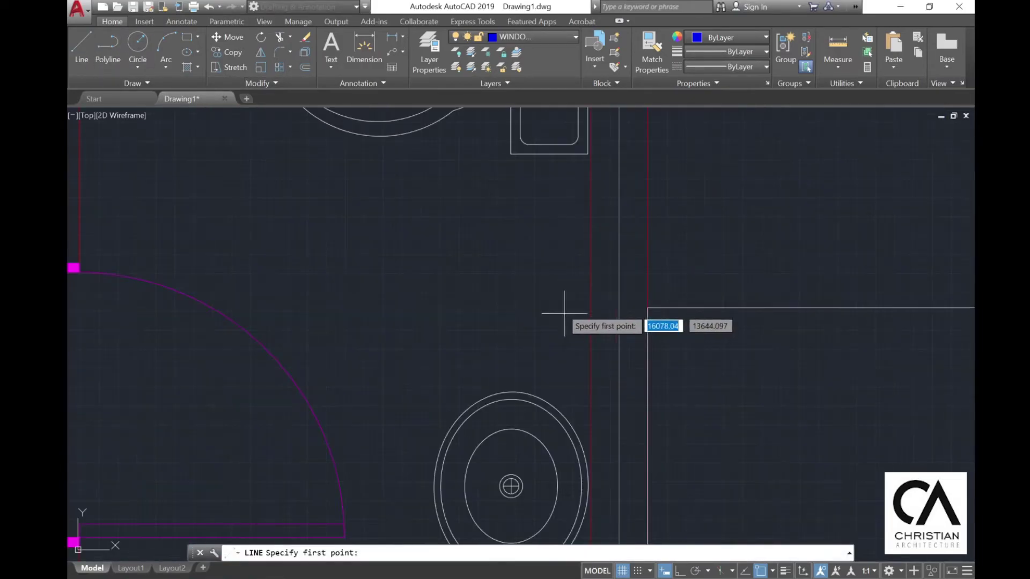
middle_drag(563, 317, 499, 334)
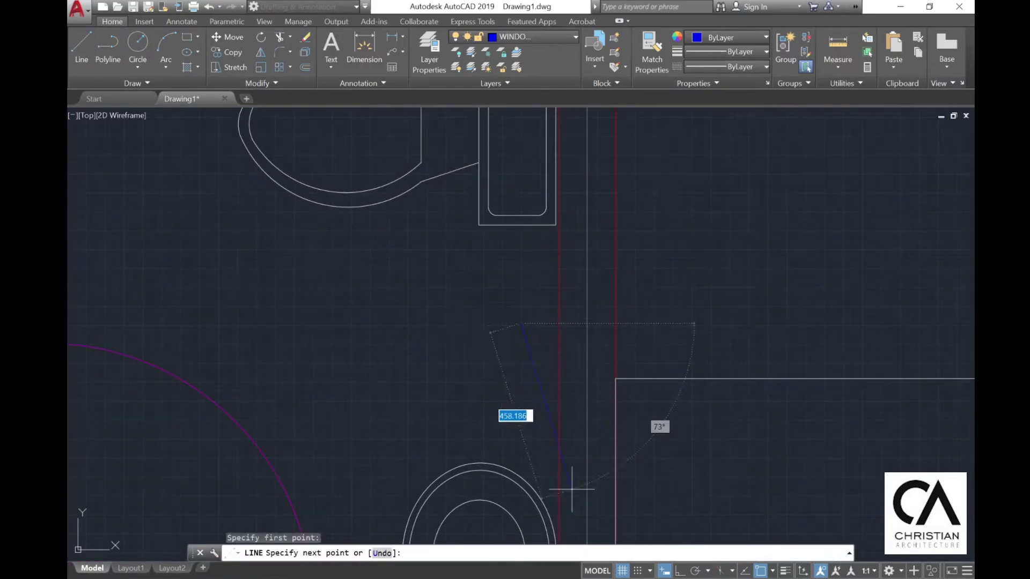
scroll(505, 378, up, 2)
middle_drag(505, 379, 536, 336)
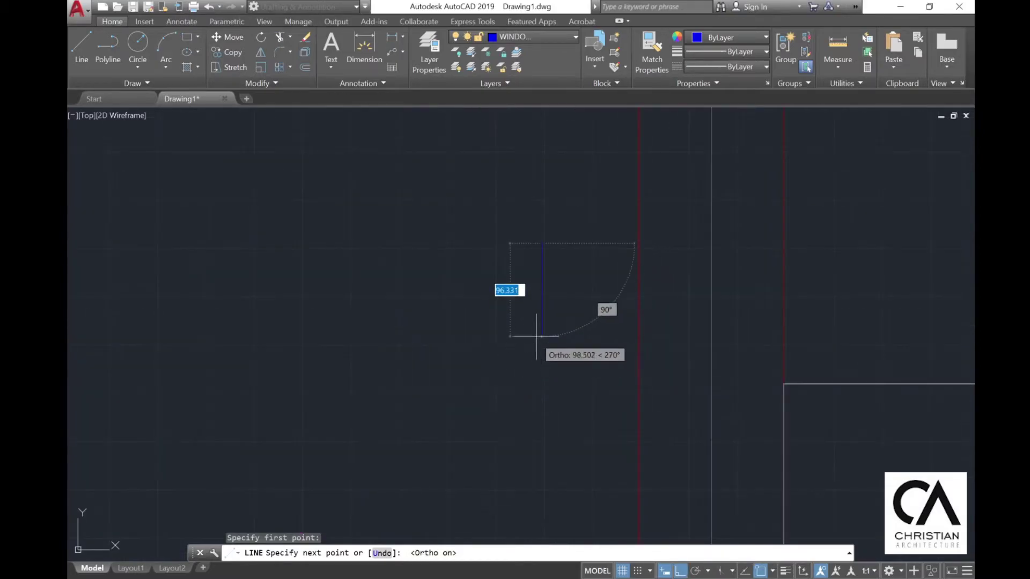
text(100)
key(Return)
key(Escape)
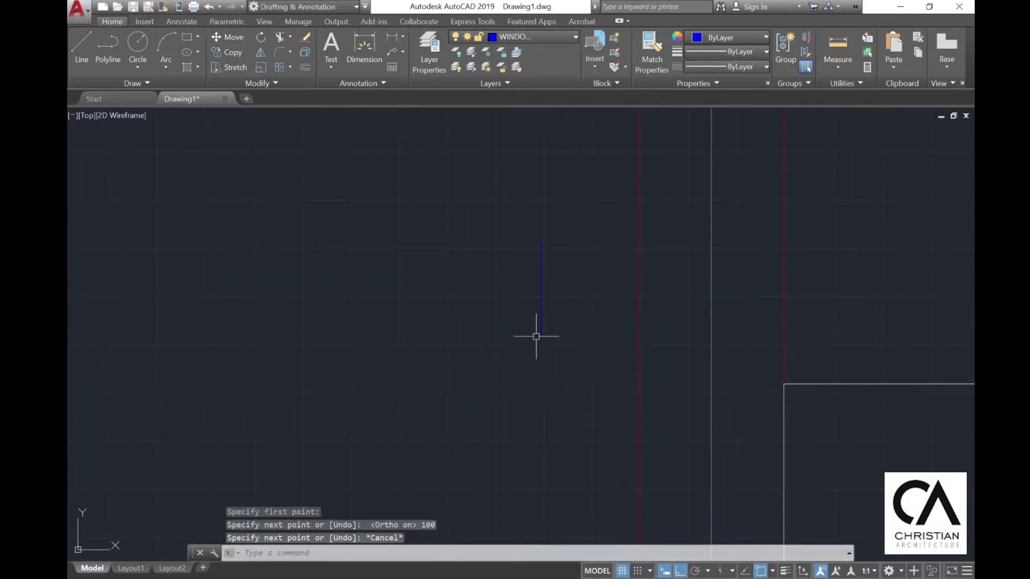
- Draw a 100-long horizontal line away from the wall from the vertical line's midpoint, and join its end to the vertical line's upper end
click(81, 47)
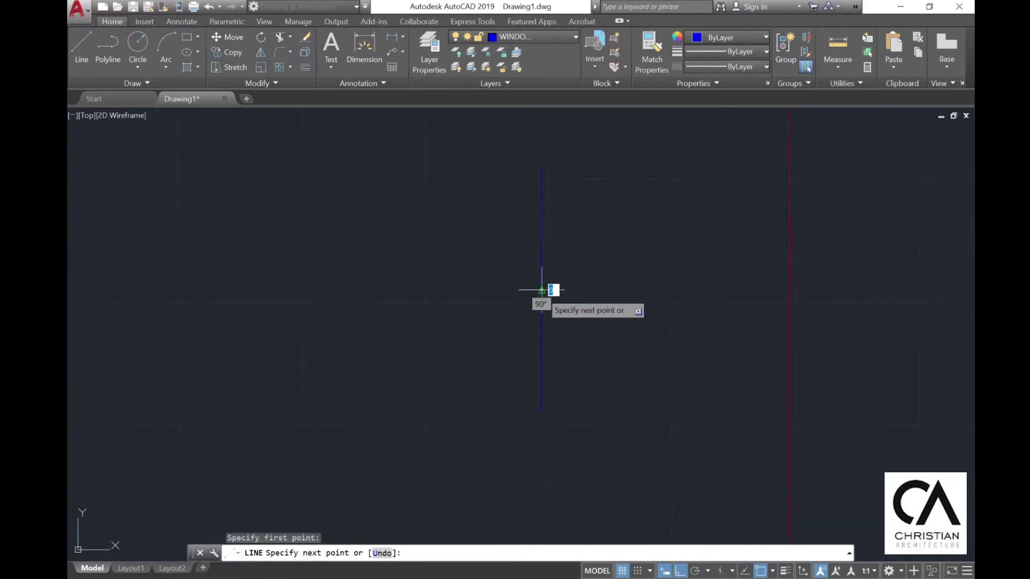
text(100)
key(Return)
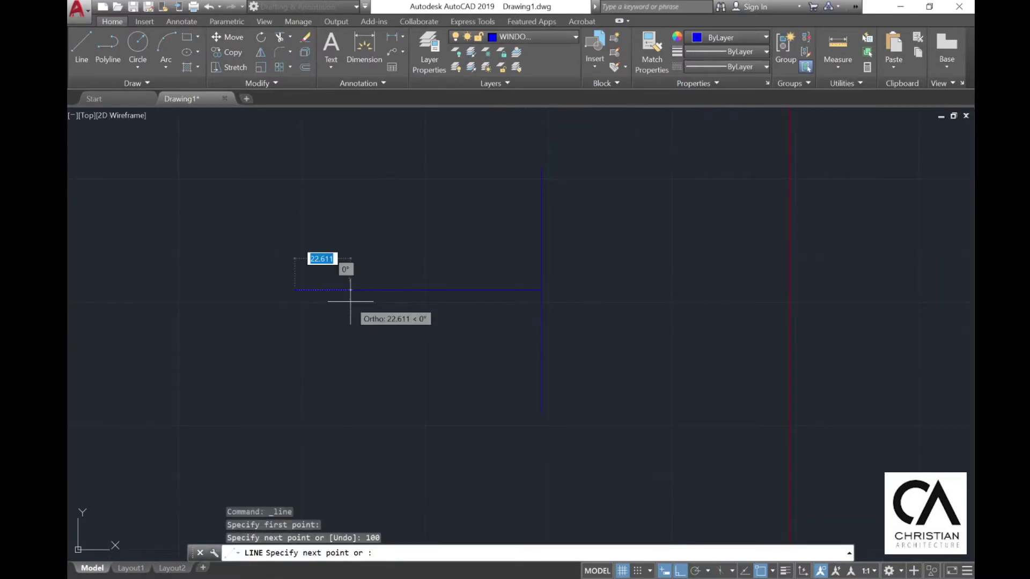
click(541, 167)
key(Escape)
text(mi)
key(Return)
click(448, 265)
click(370, 230)
key(Return)
click(295, 290)
click(541, 291)
key(Escape)
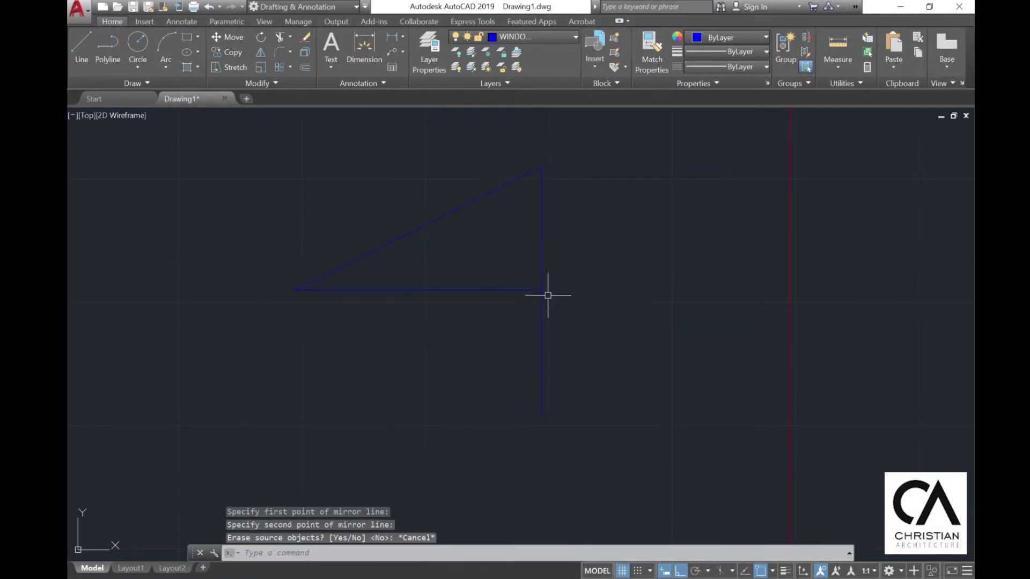
- Mirror the sloped line about the horizontal centreline, keeping the original, and delete that centreline to leave a triangle
click(260, 52)
click(420, 230)
click(540, 289)
key(Return)
key(Escape)
click(477, 296)
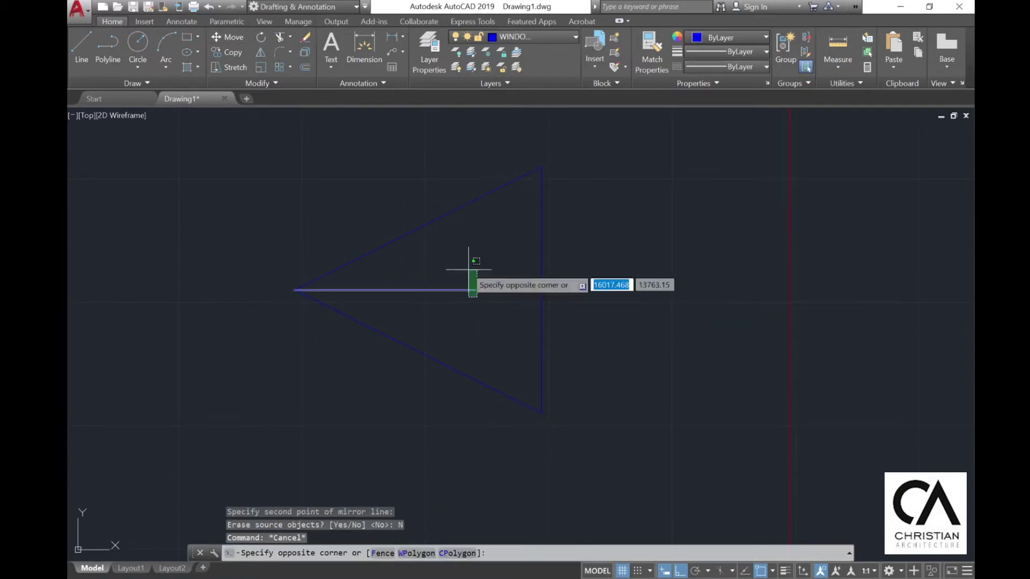
click(467, 269)
key(Delete)
- Rotate the triangle half a turn so its tip points towards the wall on gridline D
scroll(521, 294, down, 5)
click(261, 37)
click(552, 359)
click(414, 226)
key(Return)
click(433, 293)
click(248, 266)
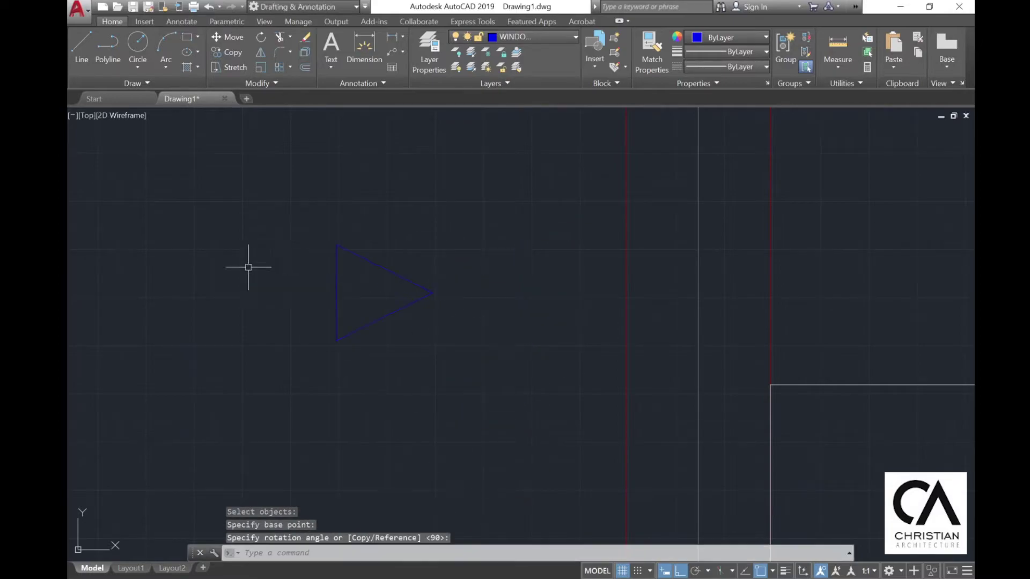
- Move the triangle so its tip touches the bathroom wall between the toilet and the sink
click(227, 37)
click(317, 221)
click(520, 301)
middle_drag(467, 345, 511, 377)
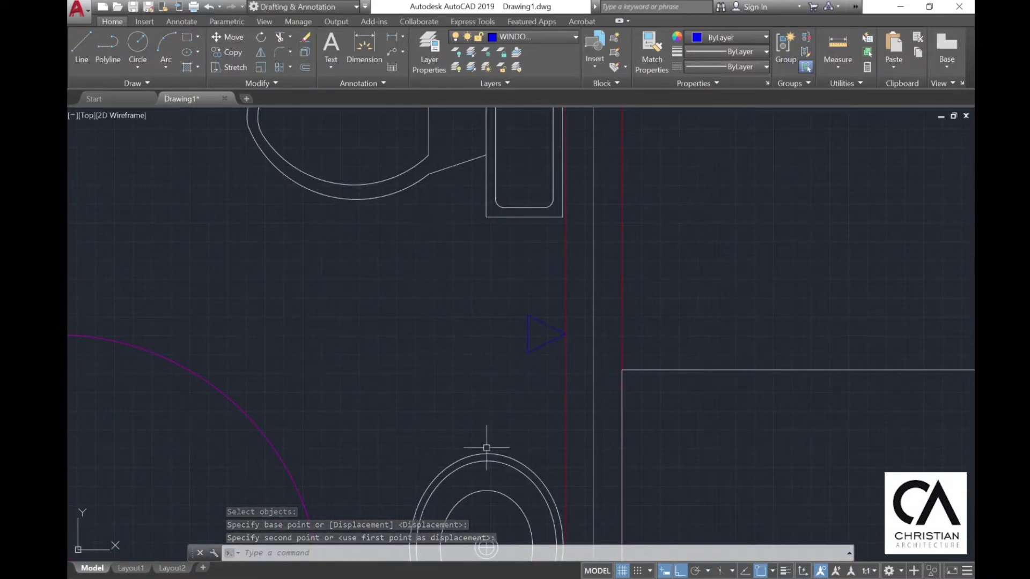
- Copy the letter C from its gridline label to a spot beside the triangle, with Ortho off
scroll(550, 315, up, 2)
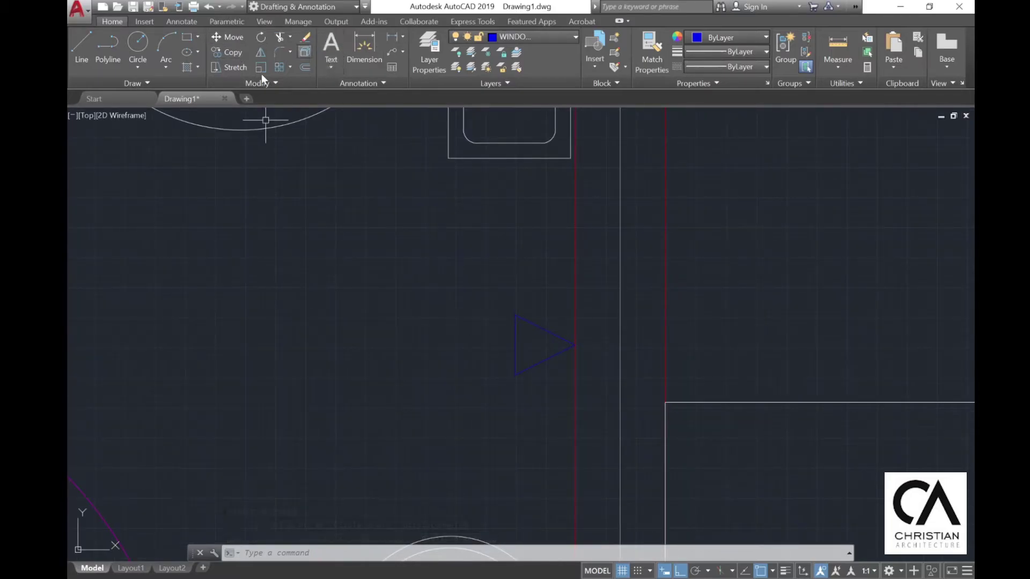
click(221, 53)
scroll(440, 273, down, 4)
middle_drag(427, 241, 434, 398)
key(Return)
click(333, 148)
scroll(453, 453, up, 12)
key(F8)
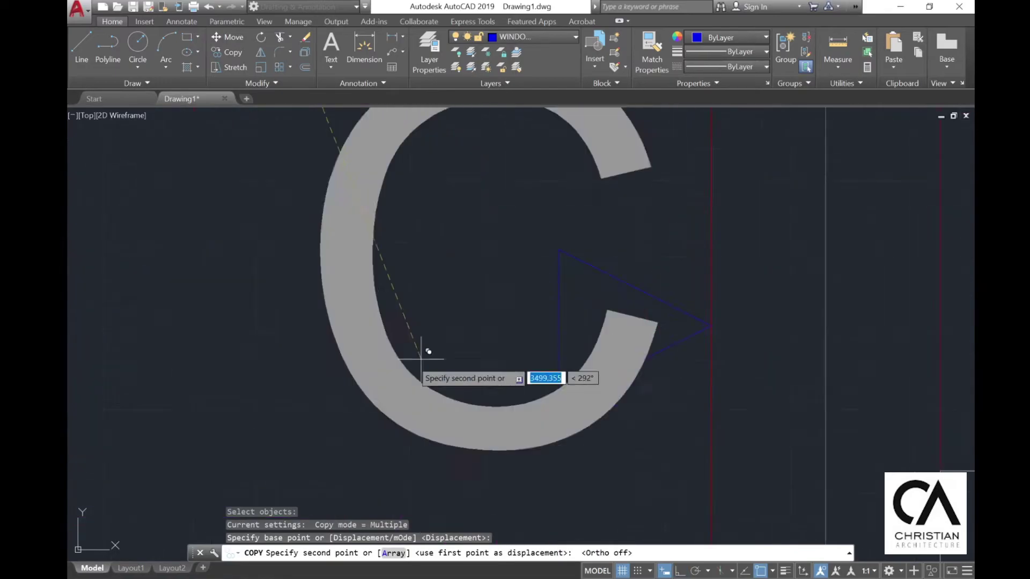
scroll(424, 359, down, 2)
click(338, 398)
key(Escape)
- Assign the copied letter C to the TEXT layer
click(300, 341)
click(290, 329)
click(516, 36)
click(516, 143)
key(Escape)
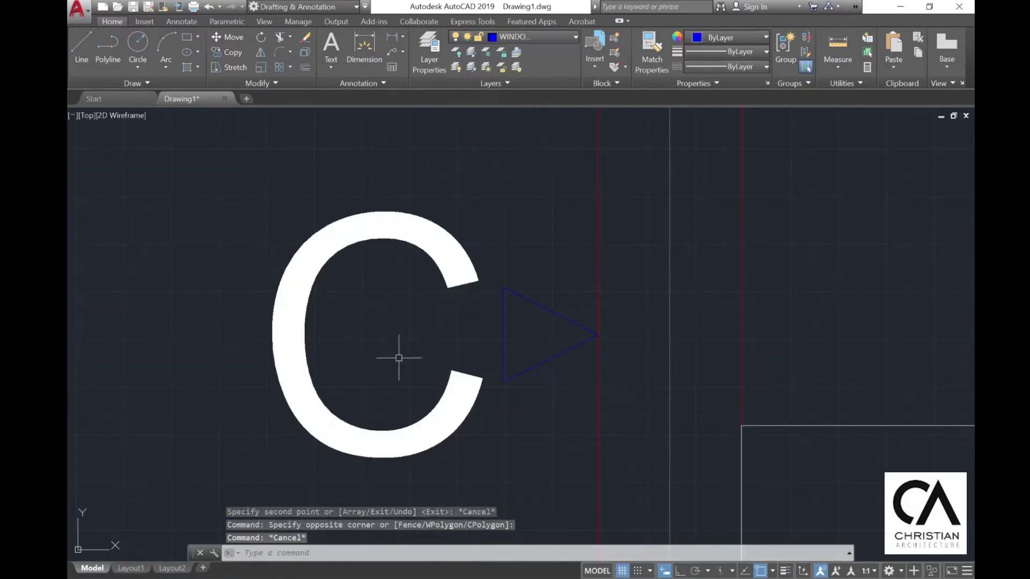
- Set the text height of the copied letter to 100 in its properties
click(398, 359)
click(270, 230)
text(Pr)
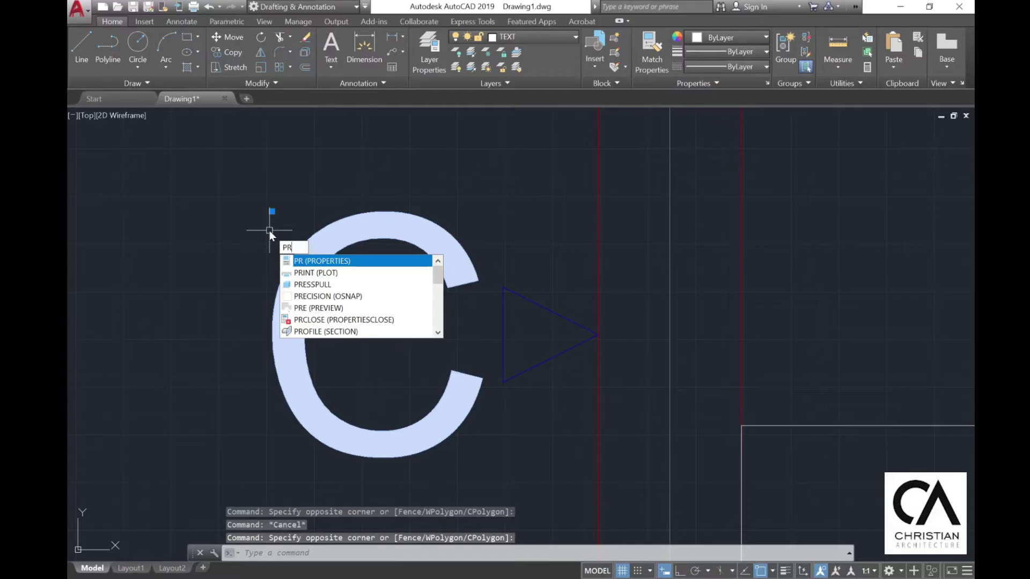
key(Return)
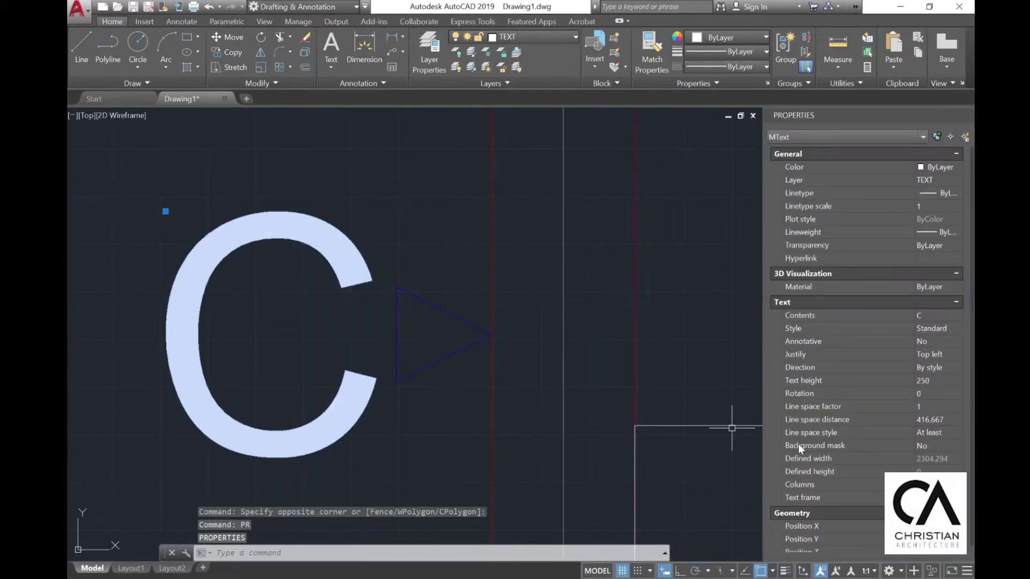
text(100)
key(Return)
key(Escape)
- Replace the copied letter's content with SH
double_click(172, 236)
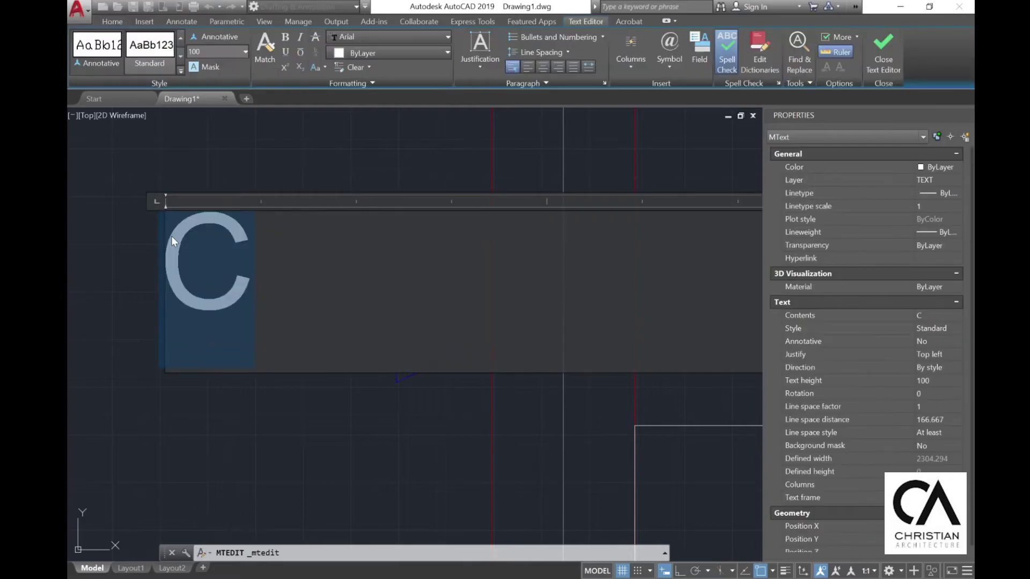
text(SH)
click(115, 219)
- Move the SH label next to the triangle's flat side, level with it
text(m)
click(357, 300)
click(314, 254)
key(Return)
click(346, 259)
click(383, 332)
- Change the triangle's lines from the WINDOW layer to a white layer
scroll(386, 264, down, 5)
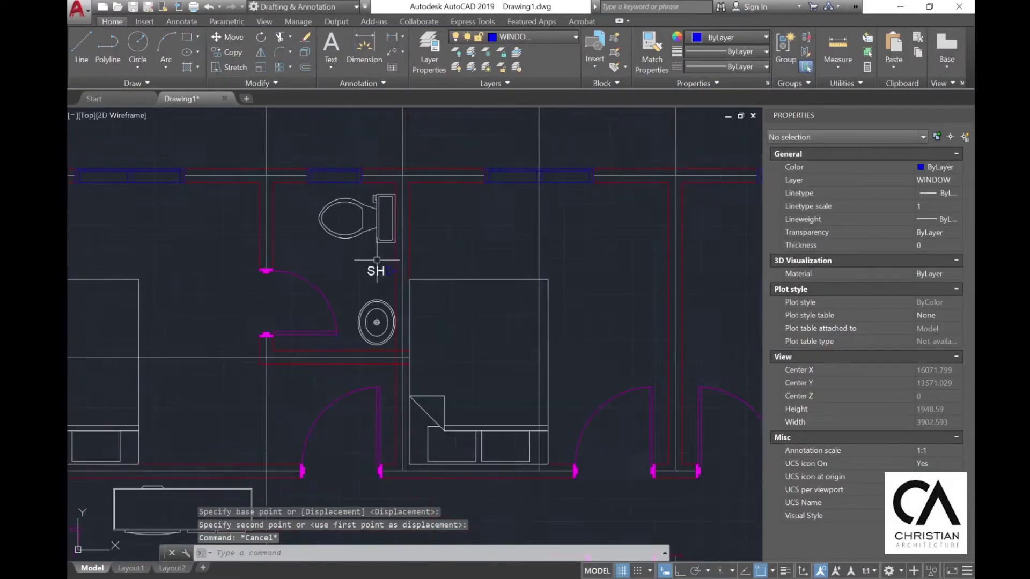
click(382, 294)
click(519, 150)
click(532, 36)
click(510, 51)
key(Escape)
middle_drag(469, 224, 473, 343)
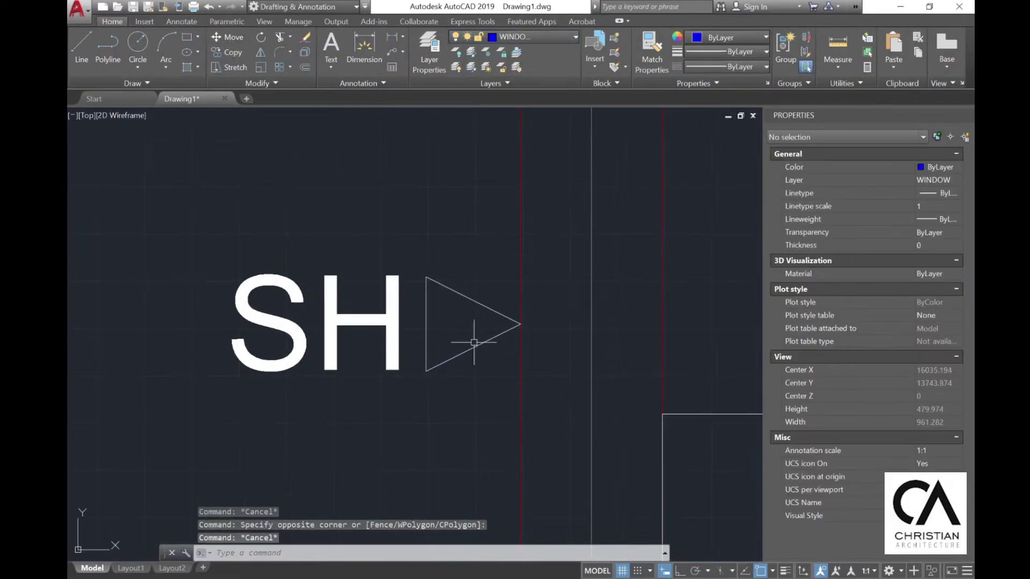
- Try assigning the triangle beside the SH label to the FURNITURE layer, and undo that layer change
scroll(474, 366, down, 1)
click(467, 384)
click(437, 300)
click(514, 36)
click(514, 112)
key(Escape)
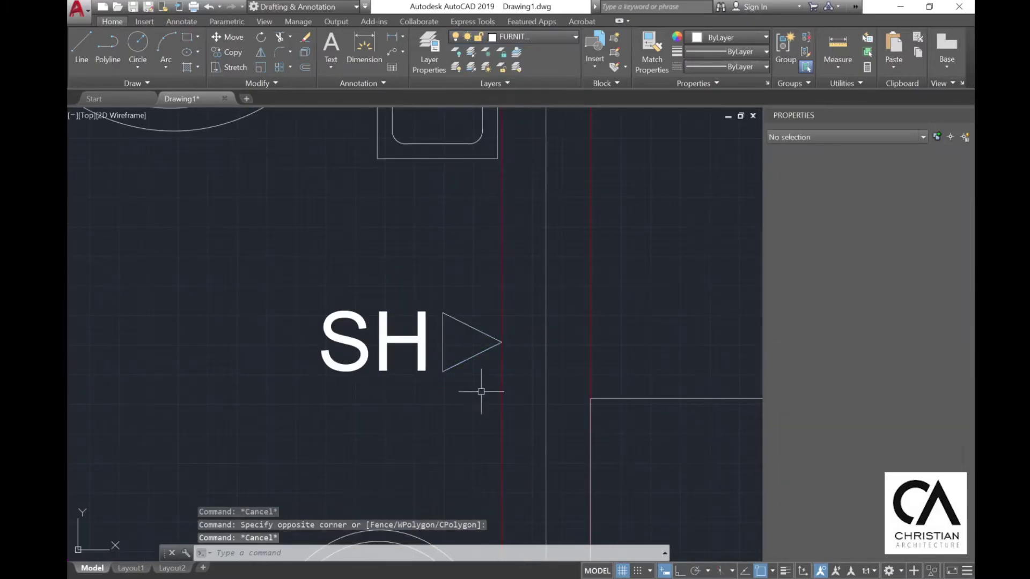
scroll(460, 353, up, 1)
scroll(462, 381, down, 2)
click(491, 382)
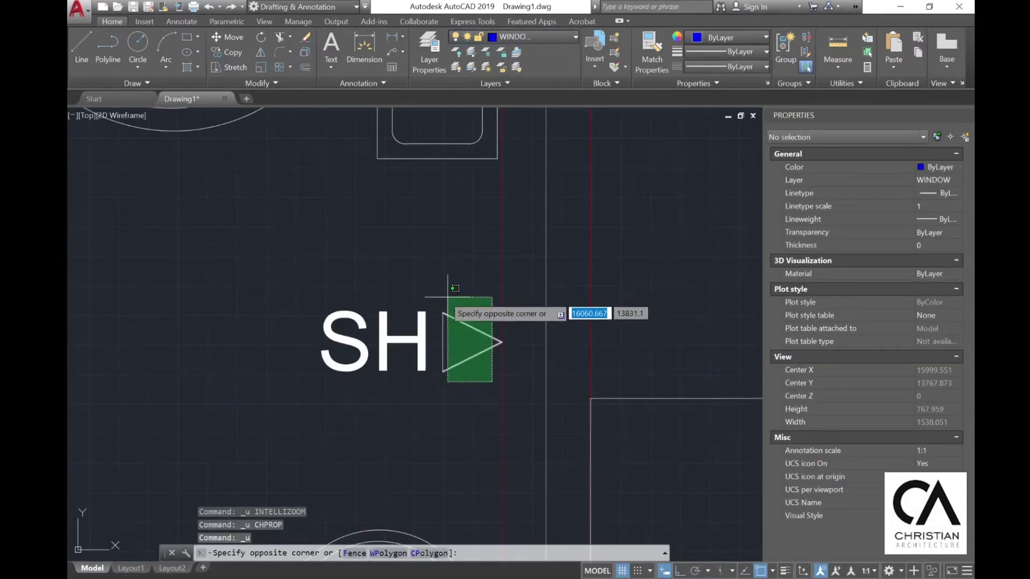
click(434, 294)
key(Escape)
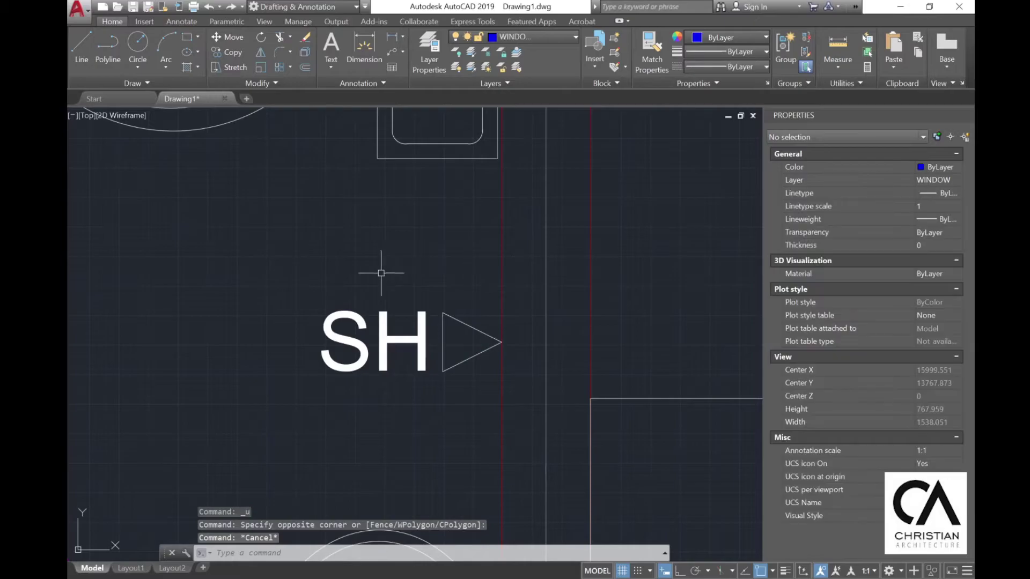
- Copy the toilet, SH shower symbol and washbasin from the upper bathroom into the lower bathroom
scroll(408, 289, down, 2)
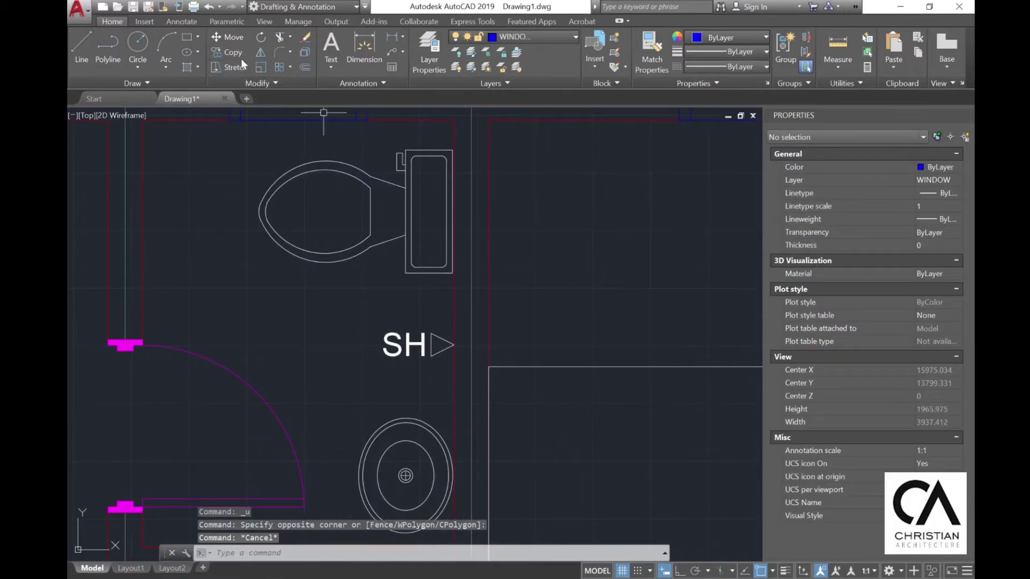
click(226, 52)
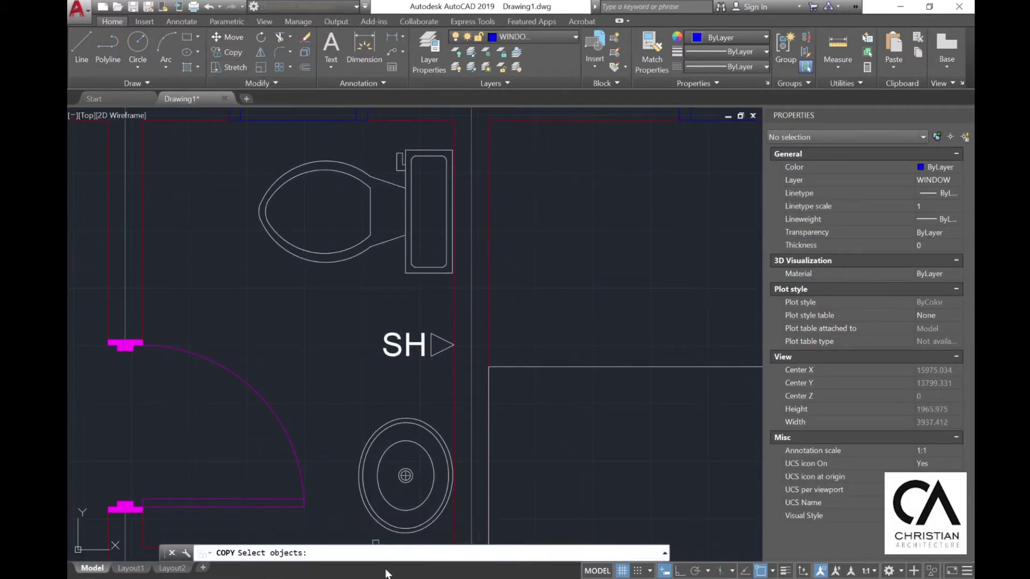
click(431, 536)
click(309, 150)
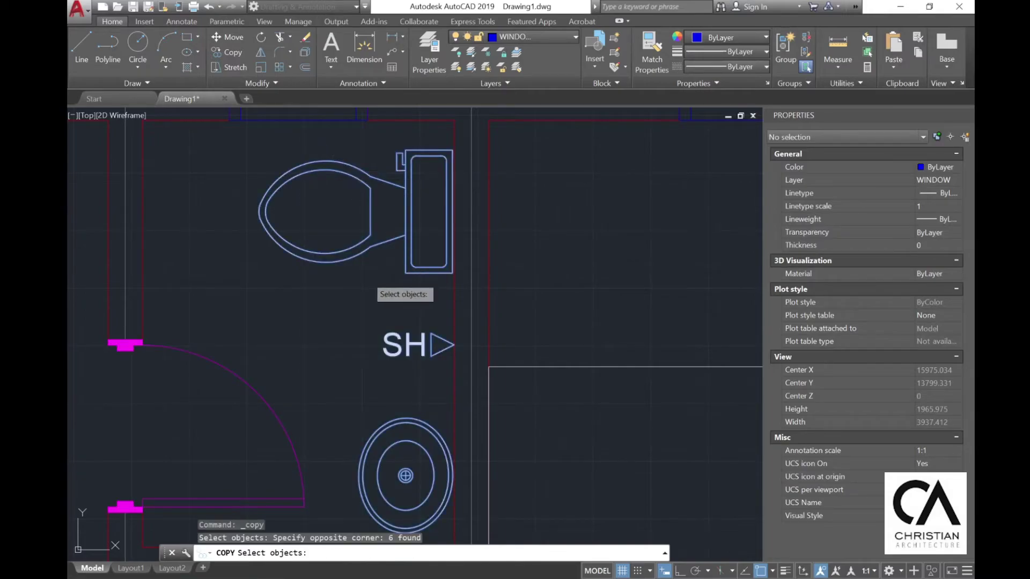
key(Return)
click(412, 295)
scroll(413, 225, down, 3)
scroll(450, 340, up, 4)
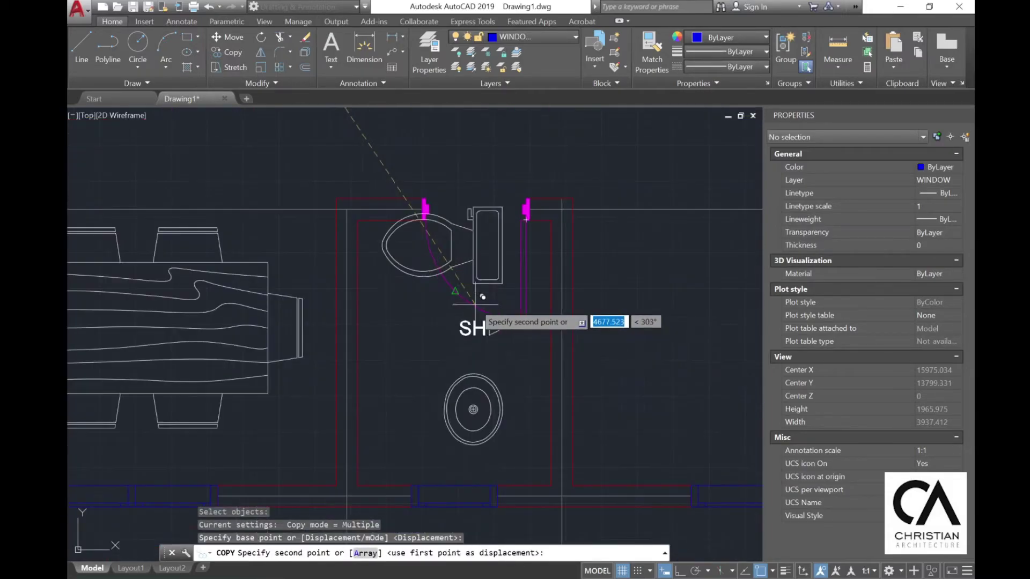
click(470, 335)
key(Escape)
- Mirror the copied bathroom fixtures about a vertical line and erase the source objects
click(260, 52)
click(490, 458)
click(530, 396)
click(426, 319)
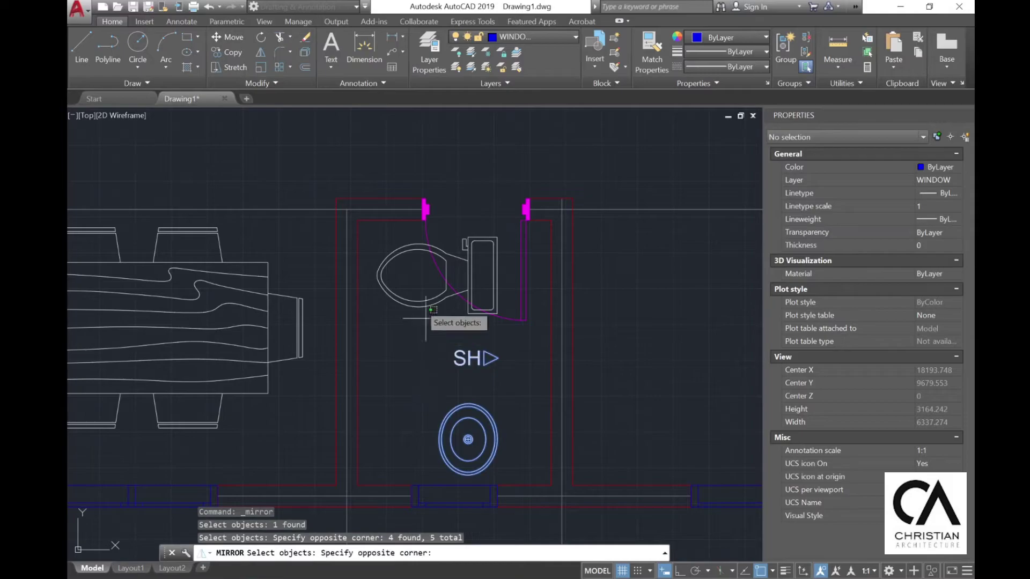
click(409, 293)
key(Return)
click(445, 328)
key(F8)
click(421, 387)
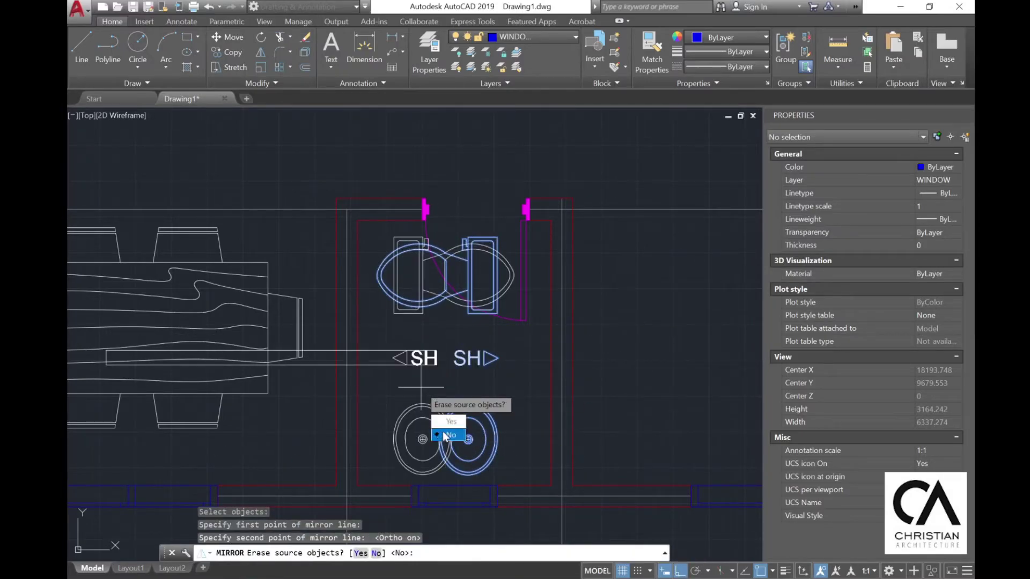
click(448, 422)
- Mirror the lower bathroom's fixtures about a horizontal line, erasing the originals, so the washbasin lies on the door side
middle_drag(322, 215, 311, 268)
click(260, 53)
click(477, 512)
click(369, 382)
click(387, 367)
key(Return)
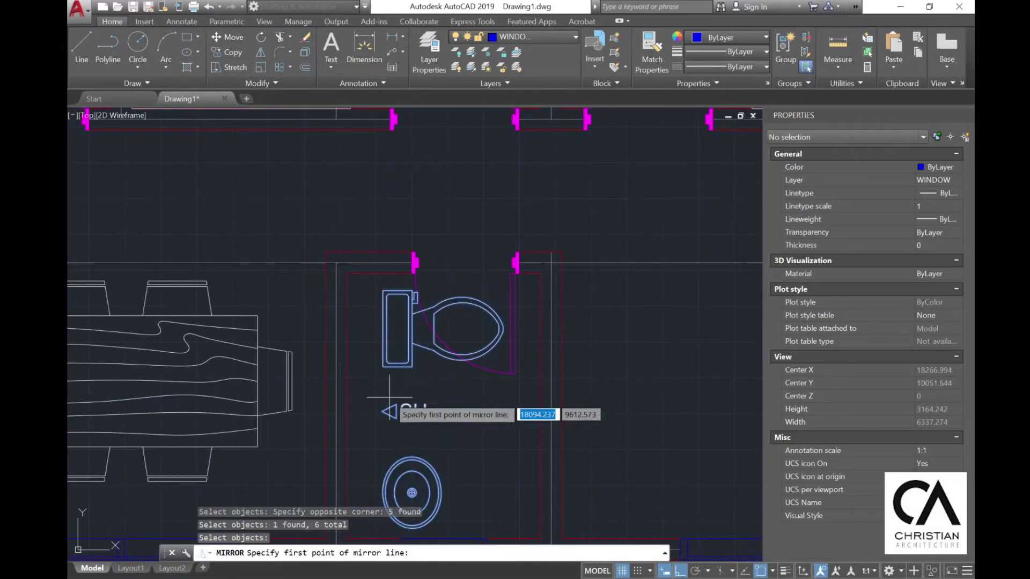
click(389, 392)
click(643, 390)
click(674, 424)
- Move the mirrored toilet, SH symbol and washbasin against the inner face of the lower bathroom's wall on the dining side
click(227, 37)
click(435, 514)
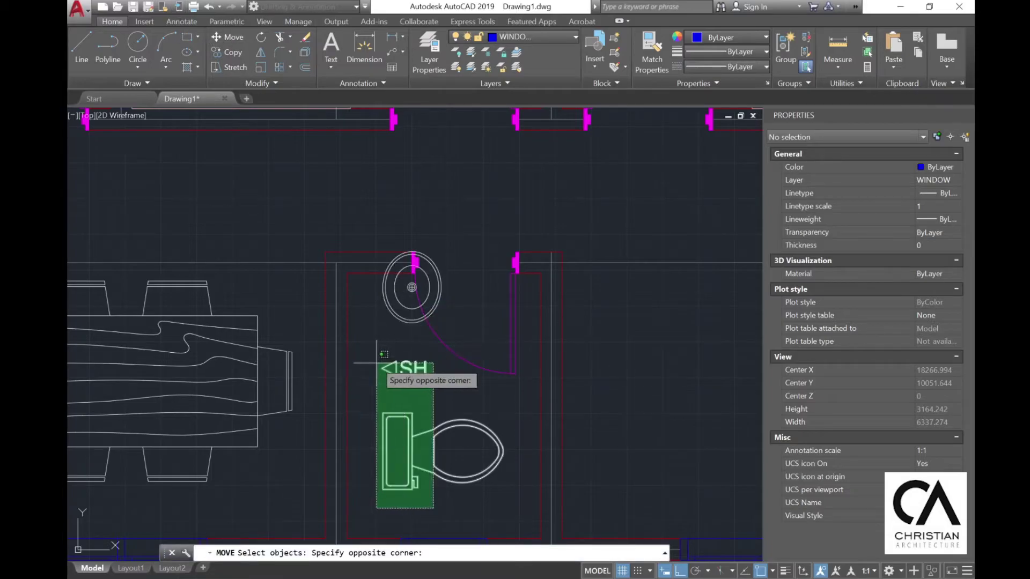
click(377, 361)
key(Return)
middle_drag(393, 407, 414, 323)
scroll(382, 429, up, 2)
click(472, 271)
key(F8)
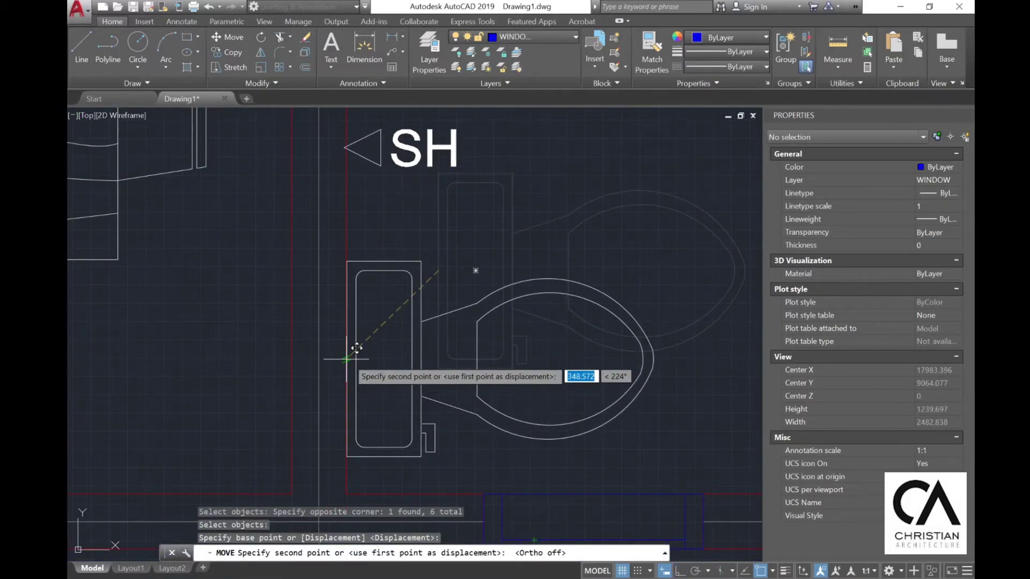
click(347, 359)
scroll(446, 353, down, 1)
scroll(483, 263, down, 6)
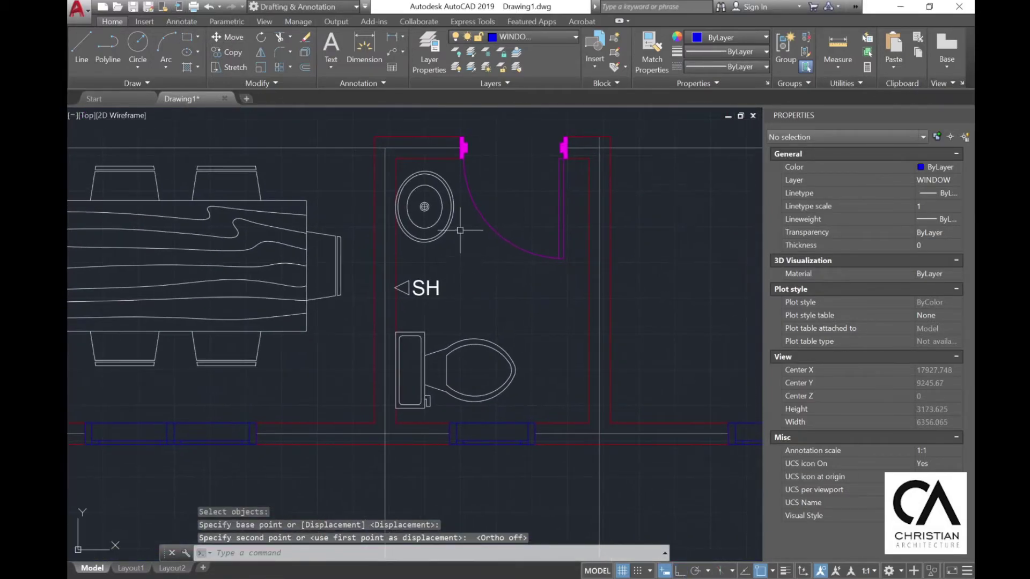
middle_drag(510, 220, 500, 266)
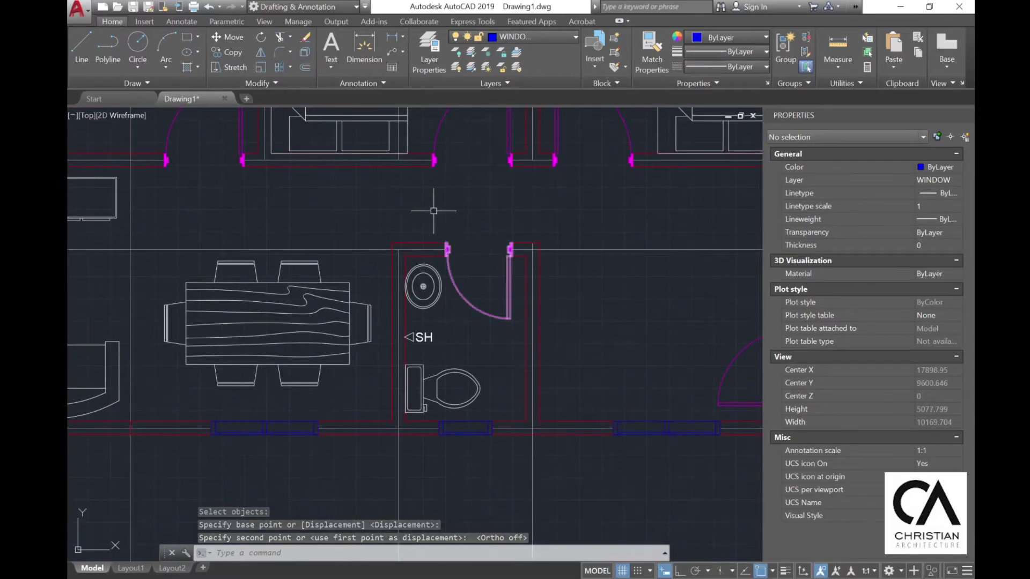
scroll(434, 211, down, 4)
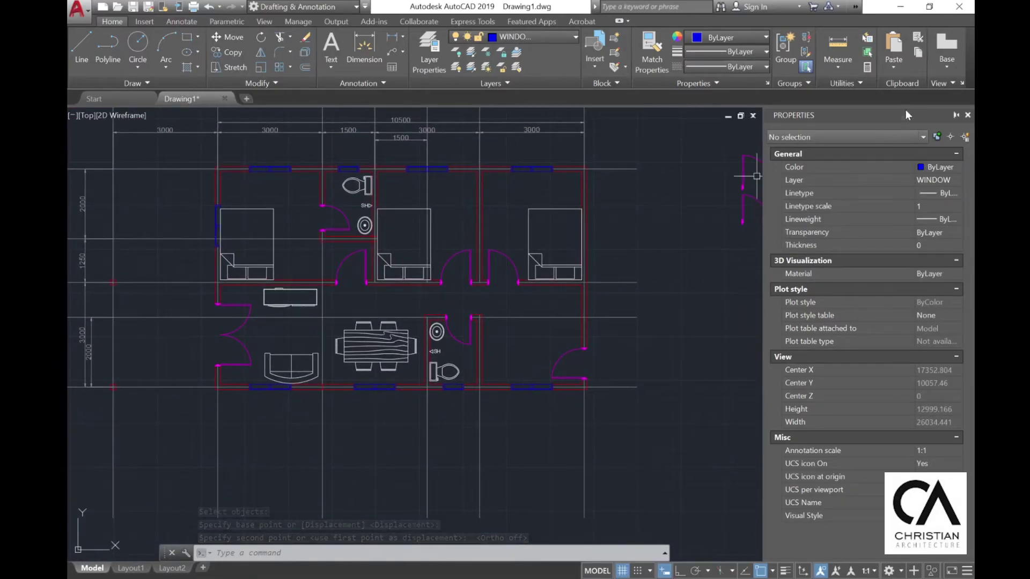
- Close the Properties palette
click(967, 115)
scroll(439, 175, up, 2)
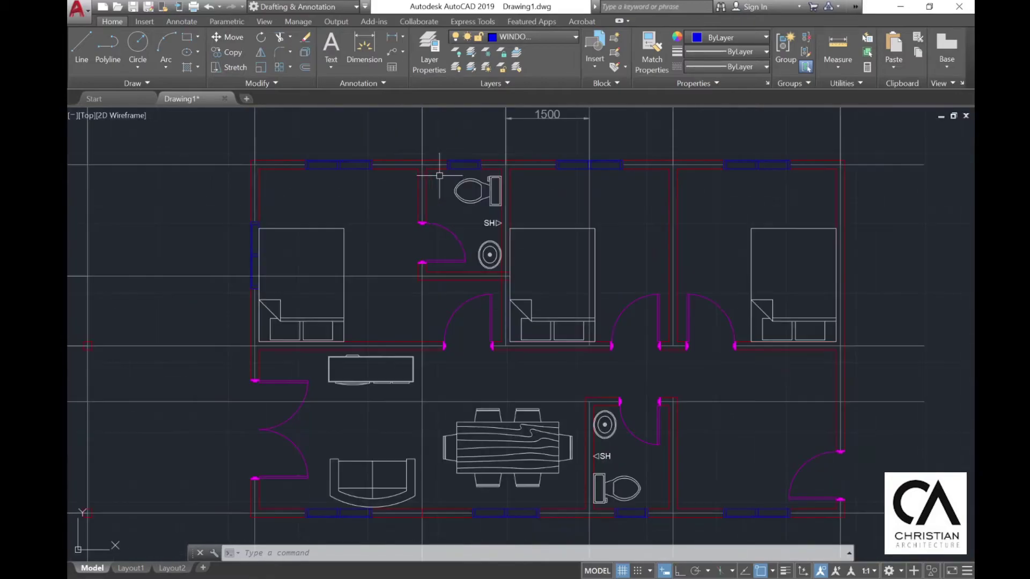
mouse_move(465, 218)
middle_down()
mouse_move(481, 250)
mouse_move(484, 207)
middle_up()
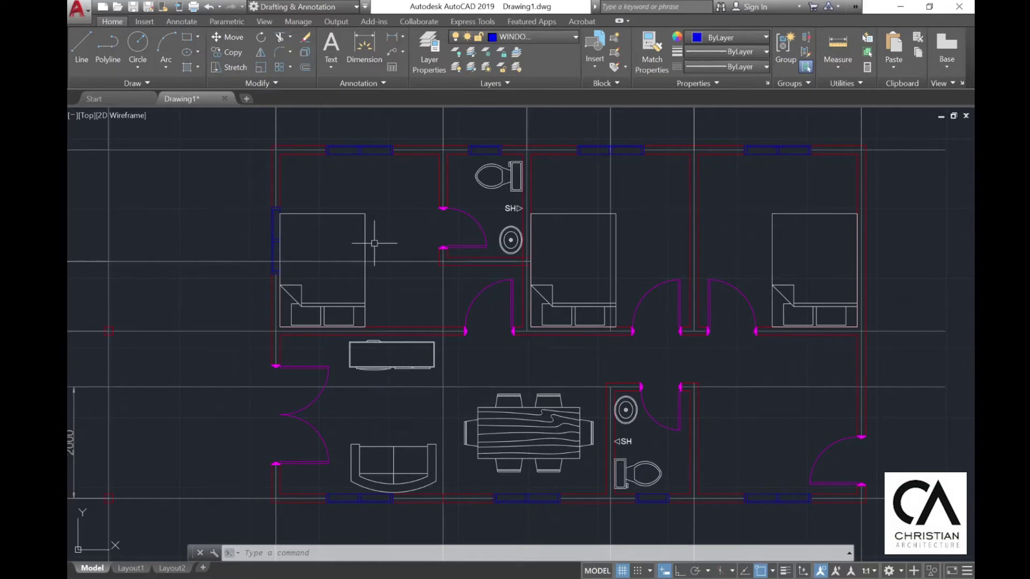
middle_drag(413, 300, 443, 466)
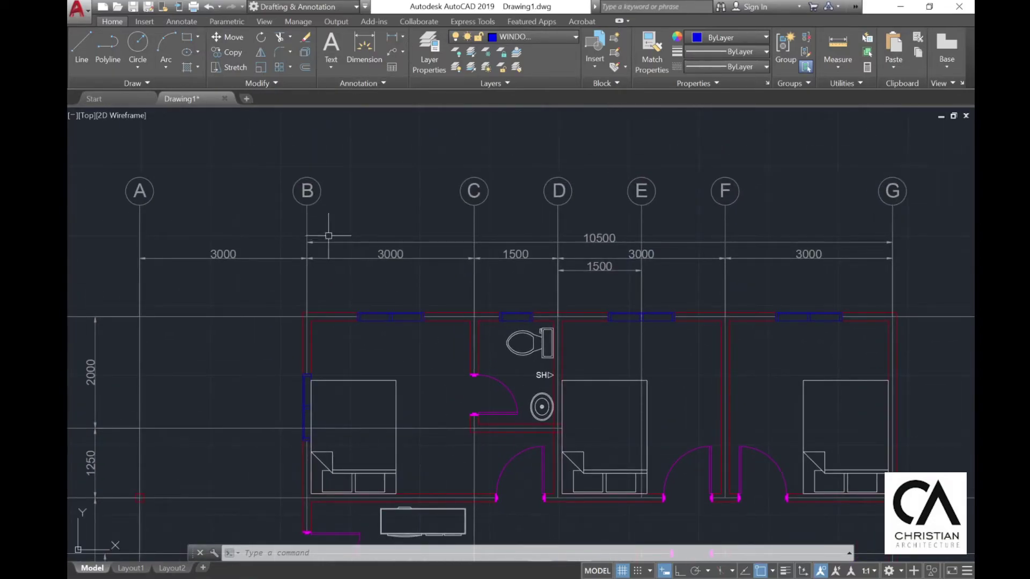
- Copy the letter B from its gridline bubble into the bedroom beside the upper bathroom
click(226, 53)
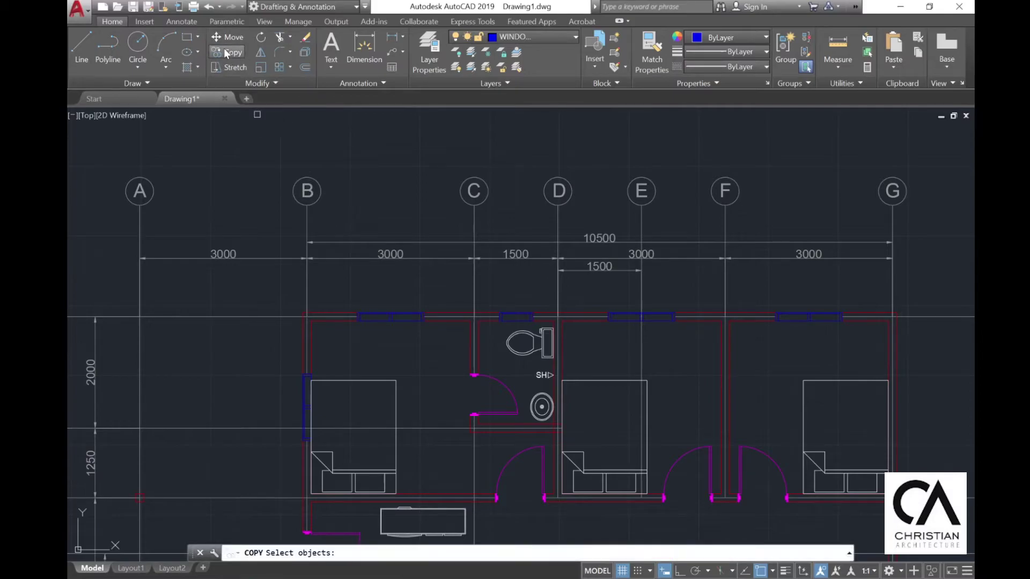
key(Return)
click(307, 194)
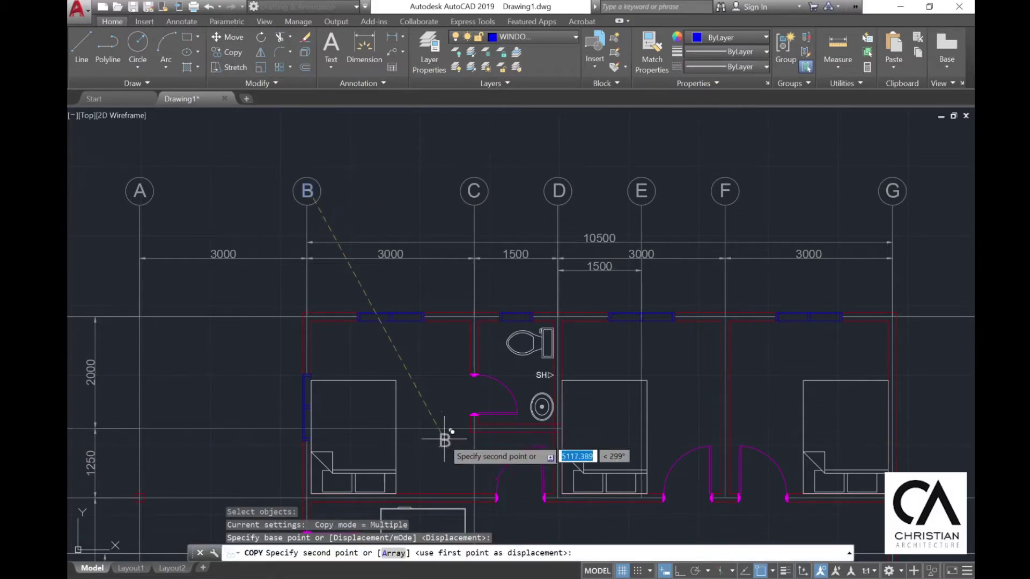
scroll(376, 445, up, 5)
click(452, 230)
key(Escape)
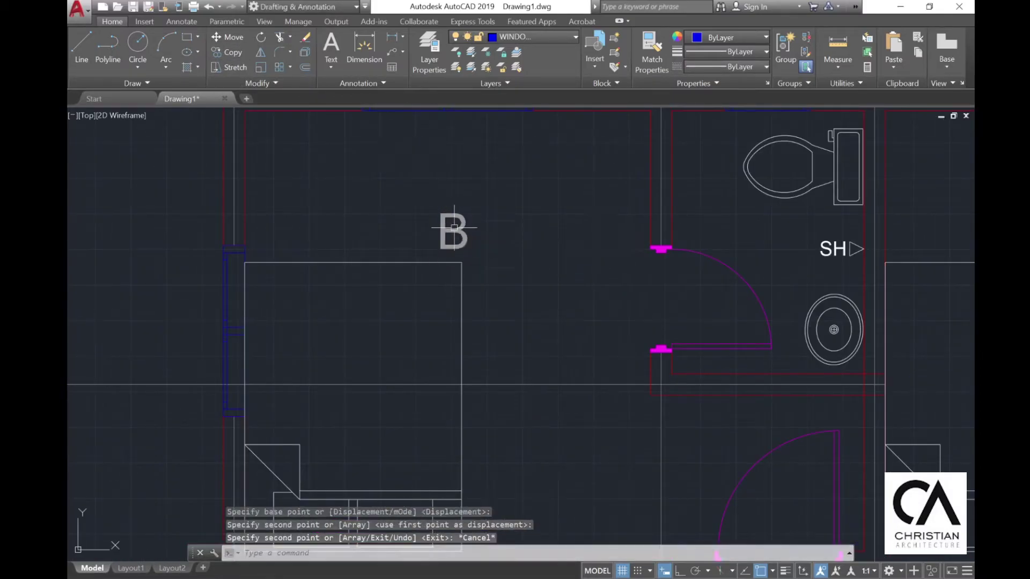
- Assign the copied letter to the TEXT layer and replace its content with MASTER BEDROOM
click(548, 37)
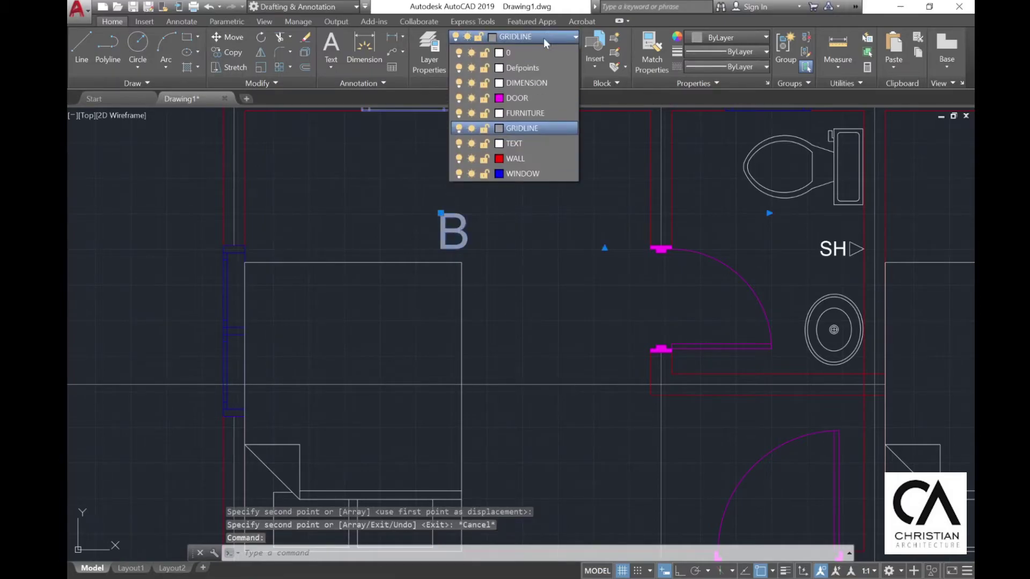
click(516, 139)
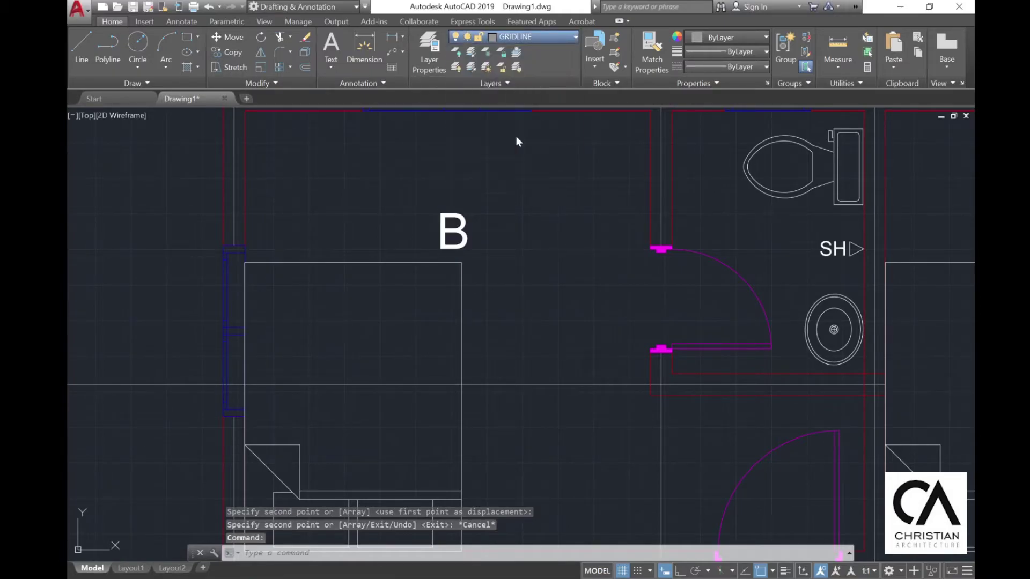
double_click(456, 230)
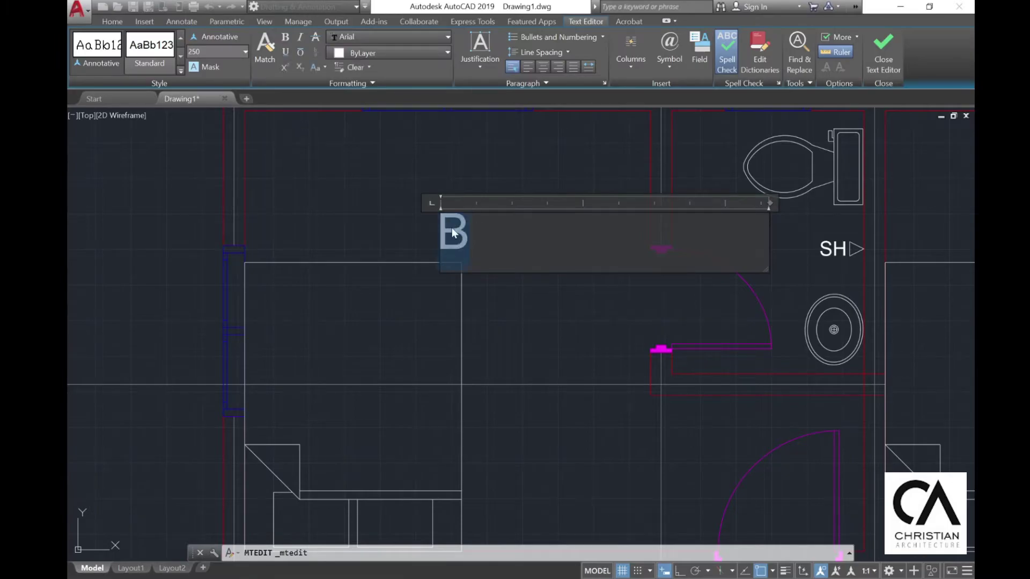
text(MASTER BEDROOM)
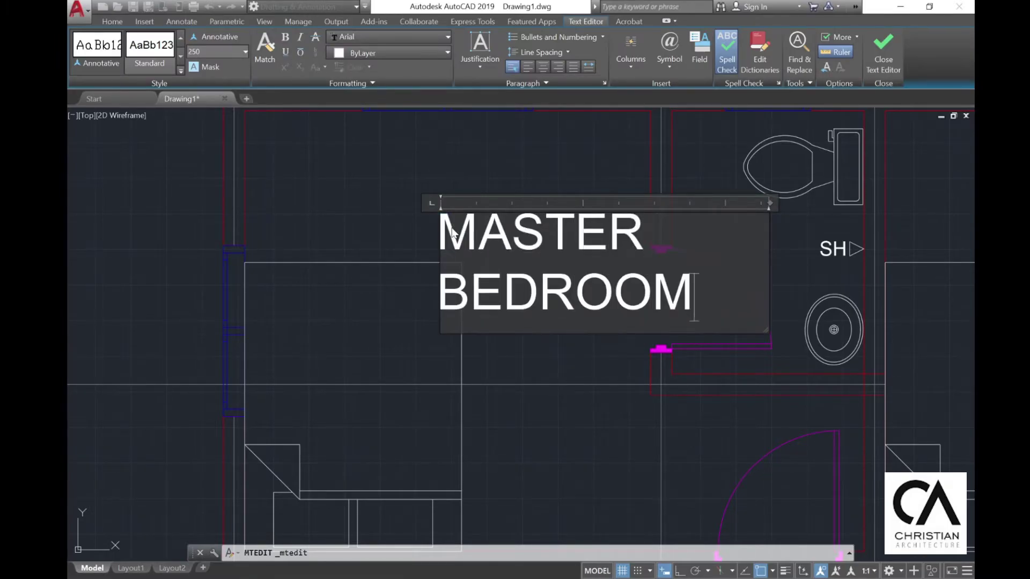
click(354, 188)
- Move the MASTER BEDROOM label toward the bed, between the bedroom's side walls
click(232, 36)
click(563, 308)
key(Return)
click(486, 307)
click(500, 293)
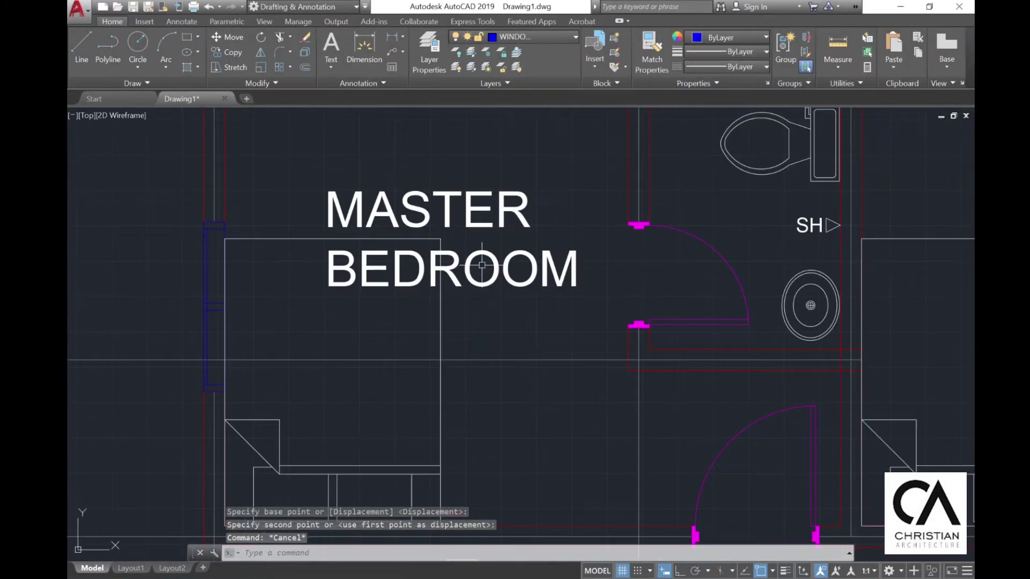
- Center-align both lines of the MASTER BEDROOM label
double_click(472, 260)
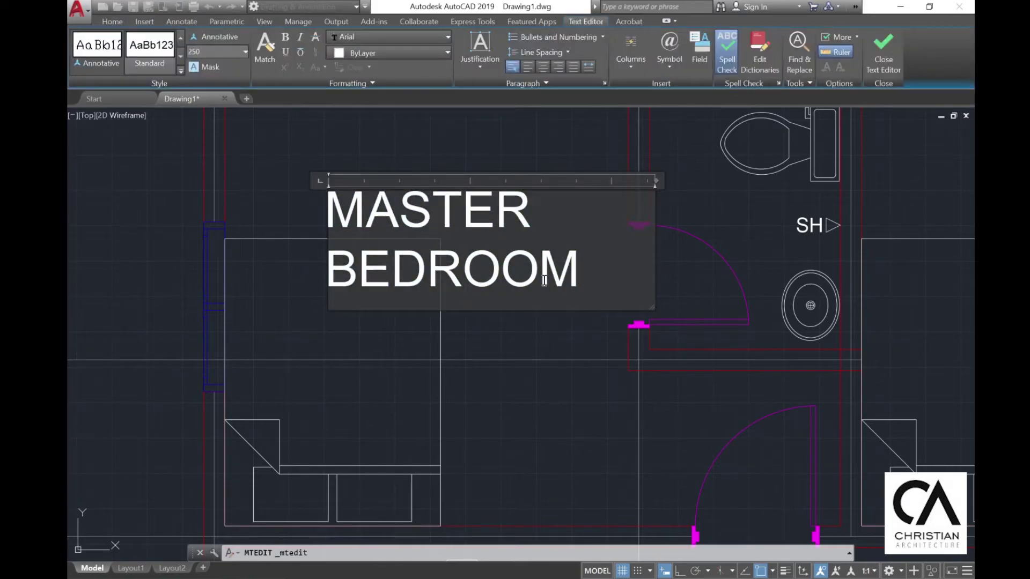
key(ctrl+a)
click(541, 68)
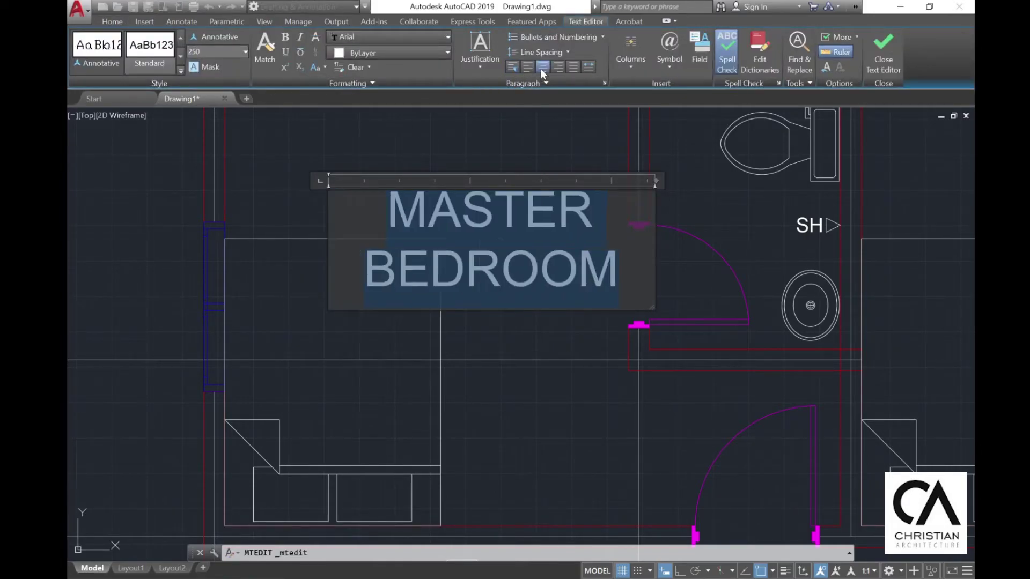
click(489, 169)
- Reduce the text height of the MASTER BEDROOM label in its properties
click(479, 207)
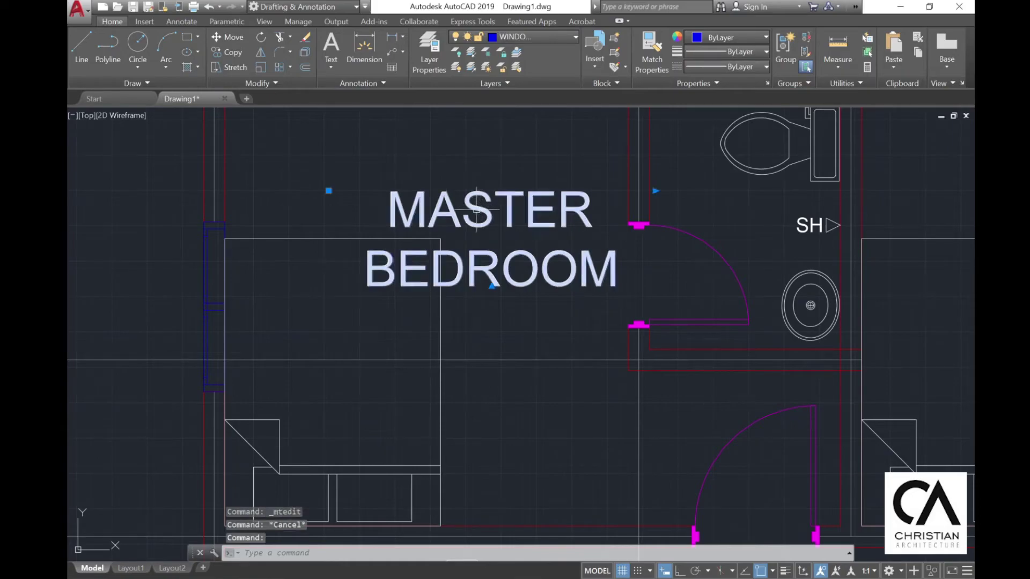
key(Return)
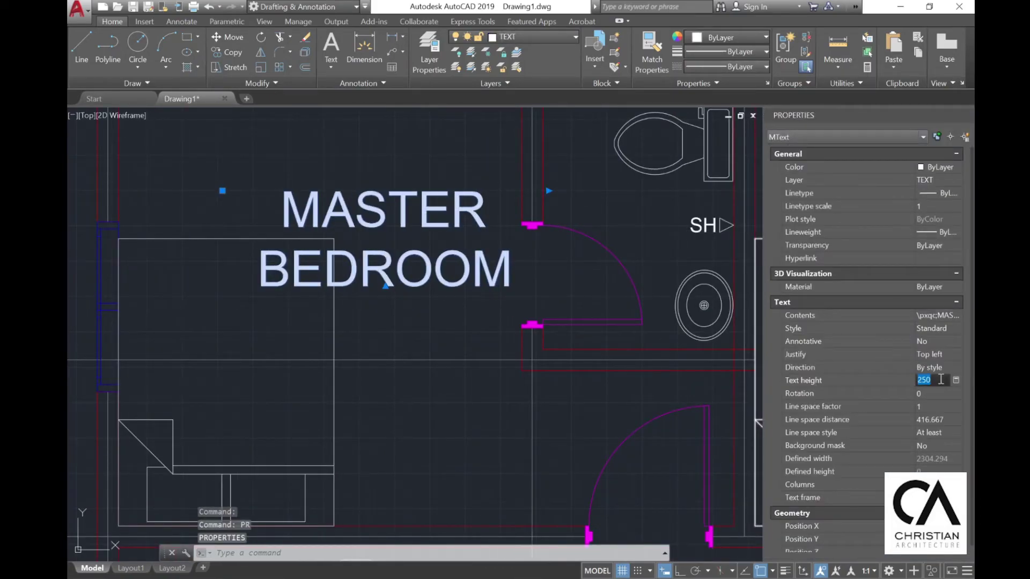
key(Return)
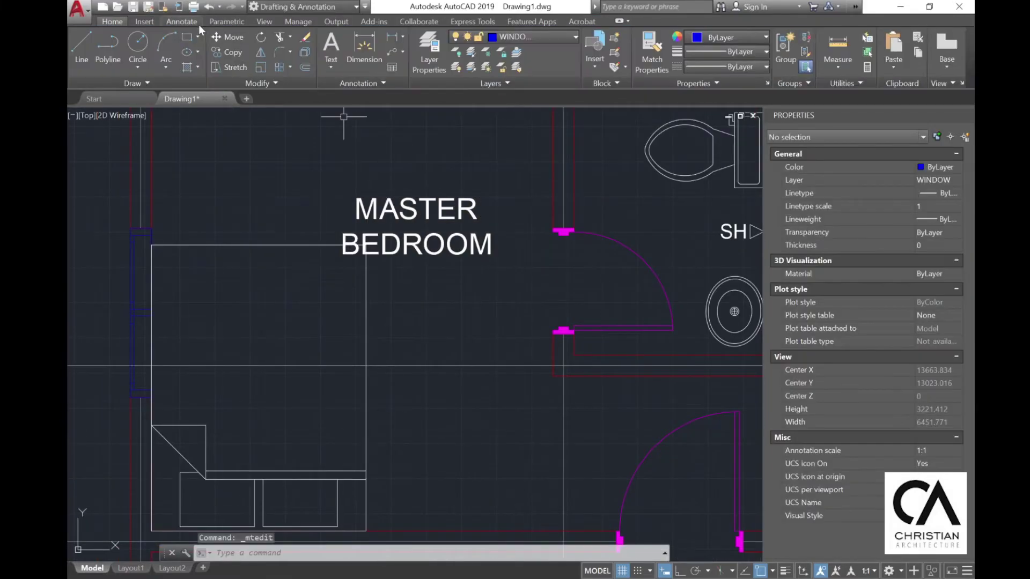
- Move the resized MASTER BEDROOM label down over the bed's edge
click(228, 37)
click(420, 177)
key(Return)
scroll(408, 181, down, 2)
click(418, 172)
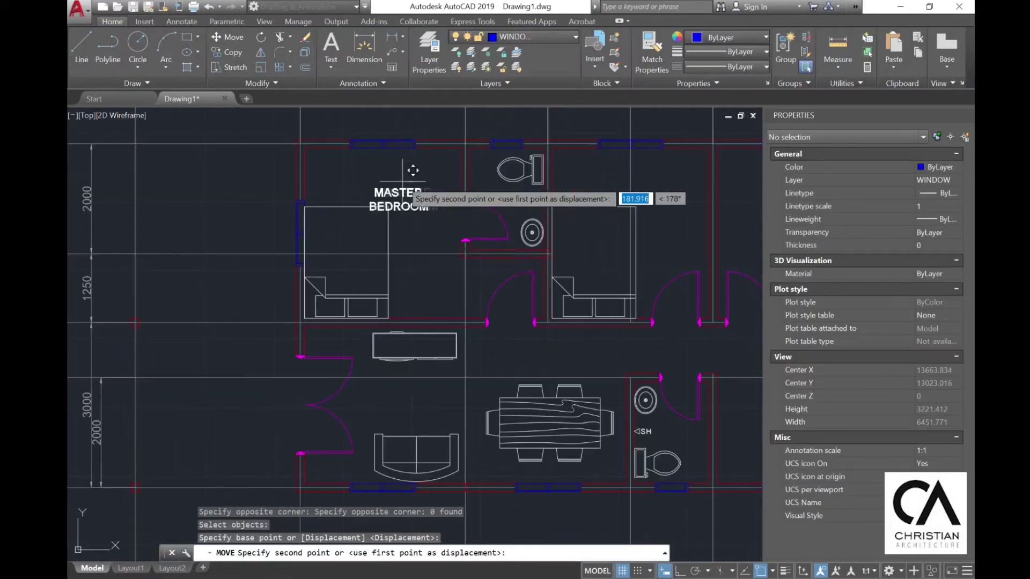
click(391, 213)
key(Escape)
- Try moving the MASTER BEDROOM label into the middle bedroom, and undo that move
middle_drag(370, 208, 242, 226)
click(231, 37)
click(265, 244)
key(Return)
click(264, 245)
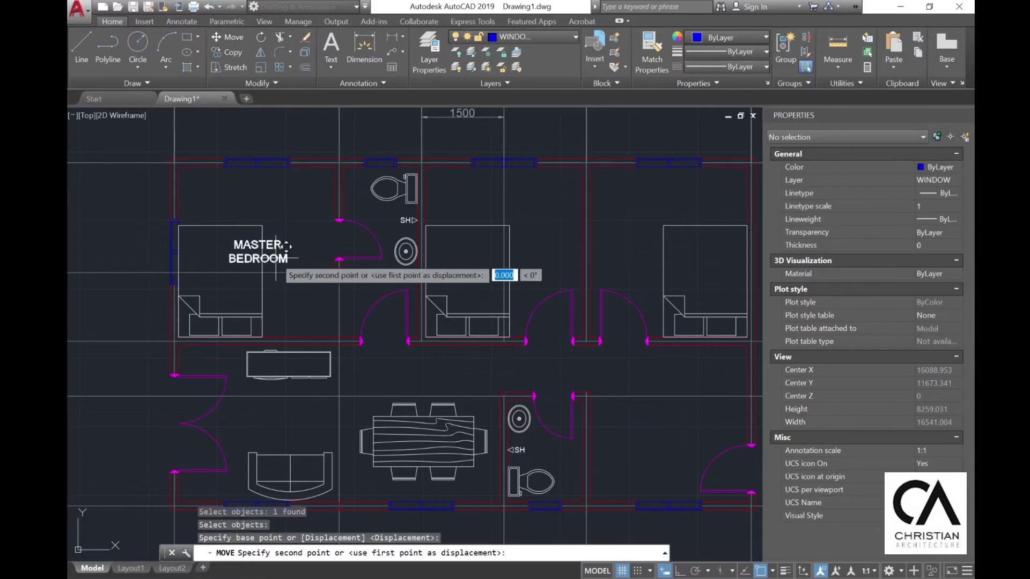
click(516, 244)
key(ctrl+z)
- Move the MASTER BEDROOM label into the free space between the bed and the window wall
key(m)
key(Return)
scroll(247, 267, up, 2)
click(291, 225)
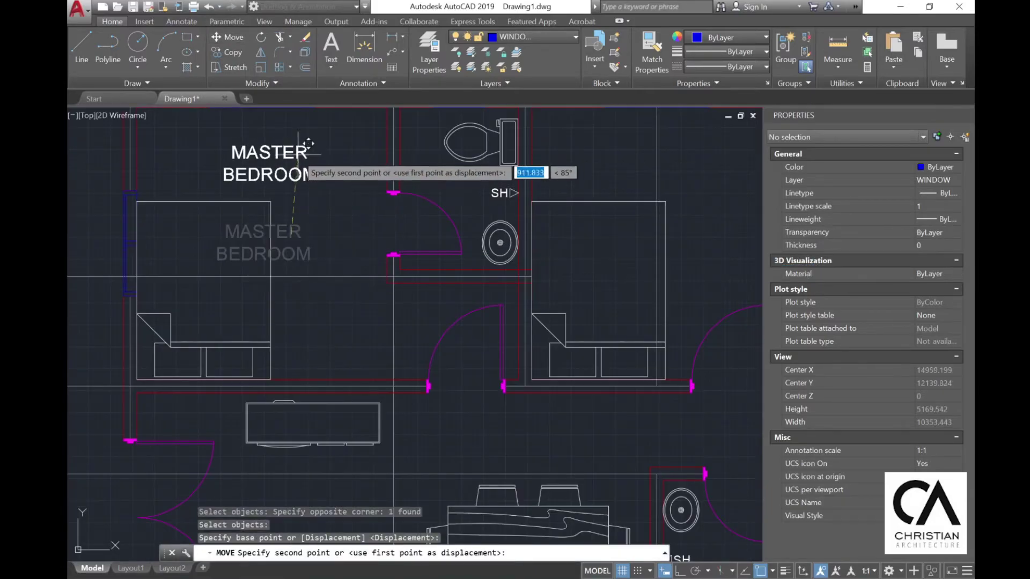
click(295, 140)
- Copy the MASTER BEDROOM label in a straight horizontal line into the upper bathroom and the middle bedroom
key(c)
key(o)
key(Return)
click(272, 176)
middle_drag(642, 185, 456, 237)
key(F8)
click(269, 219)
click(471, 220)
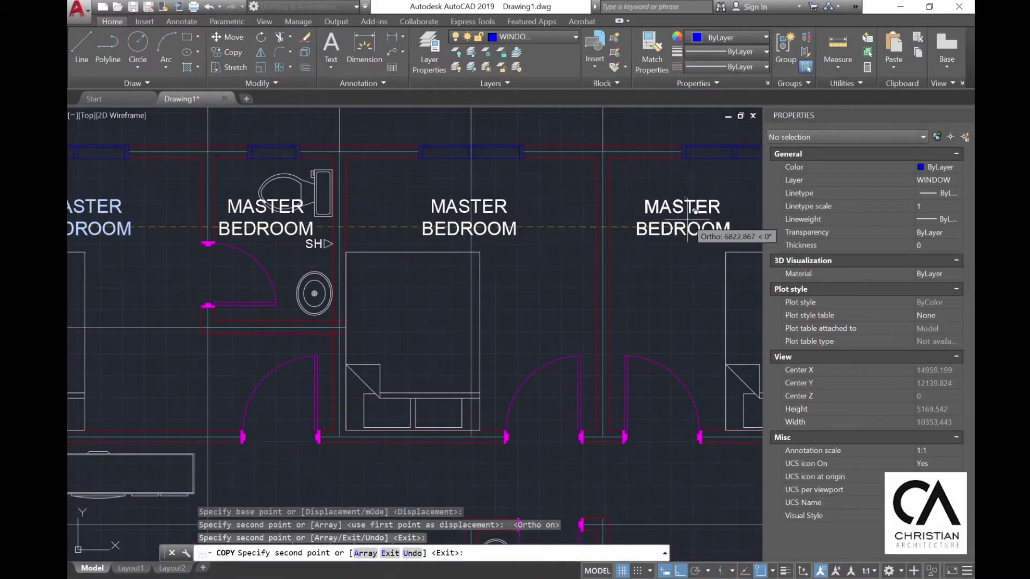
- Place further copies of the label in the third bedroom and in the empty room below it
middle_drag(683, 220, 477, 214)
click(533, 213)
key(F8)
middle_drag(528, 439, 553, 140)
click(544, 270)
key(Escape)
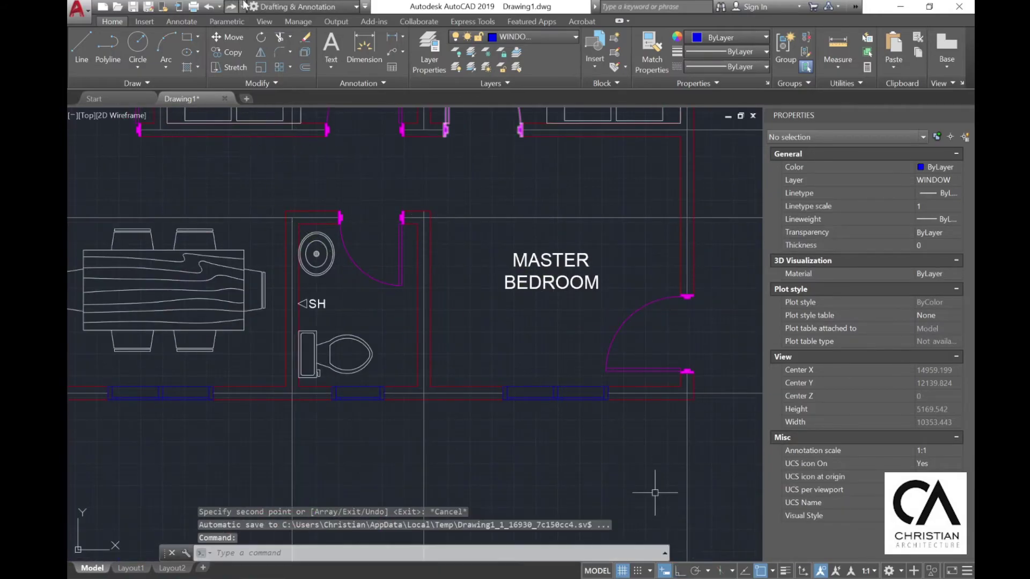
- Copy the empty room's label horizontally into the lower bathroom, the dining area and the living area
key(Return)
click(542, 273)
key(Return)
click(559, 301)
click(374, 301)
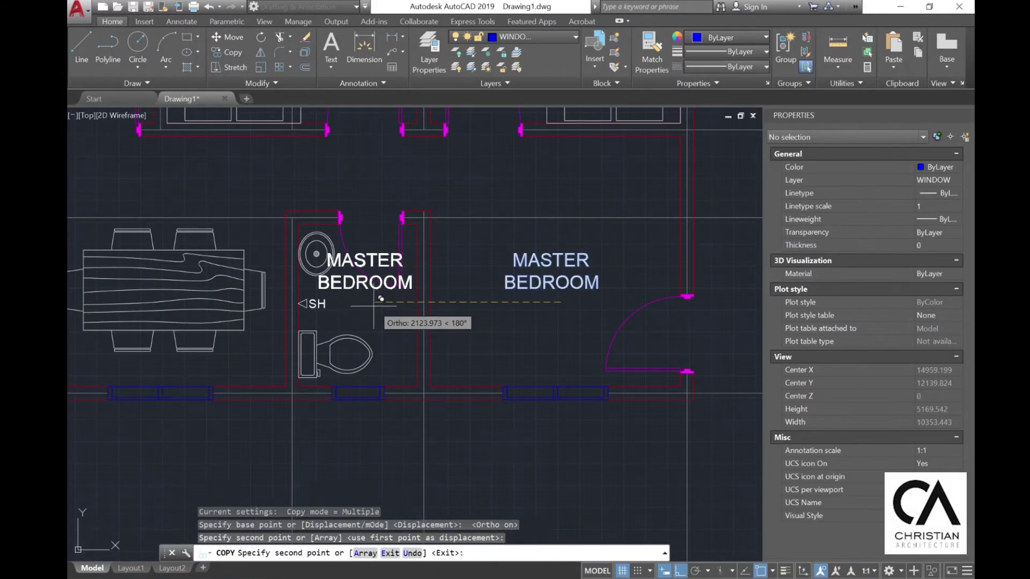
scroll(140, 313, down, 2)
middle_drag(141, 314, 545, 339)
click(564, 332)
click(433, 336)
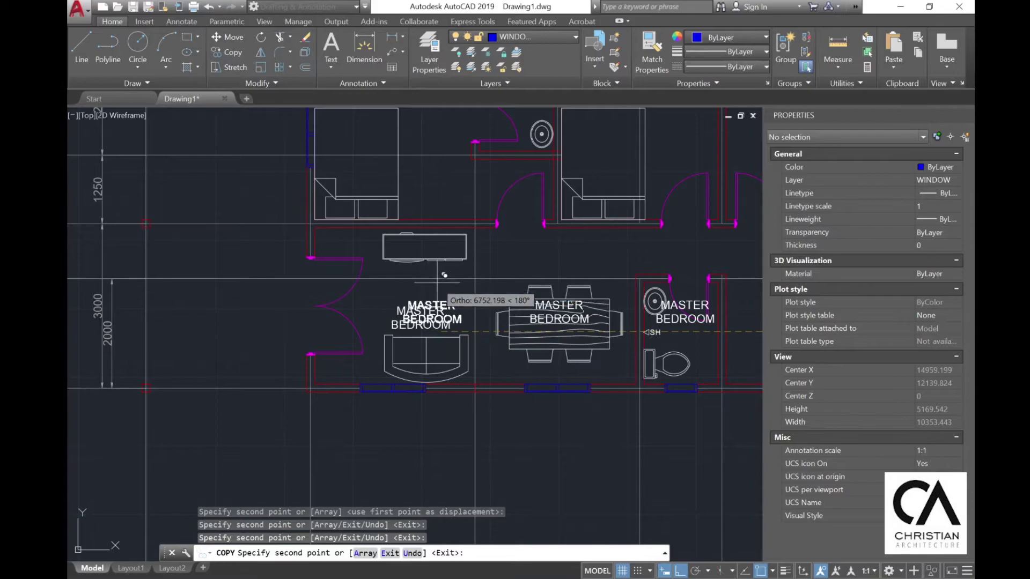
- End the label copying and change the upper bathroom's label to TOILET 1
key(Escape)
scroll(234, 261, down, 2)
middle_drag(501, 237, 460, 260)
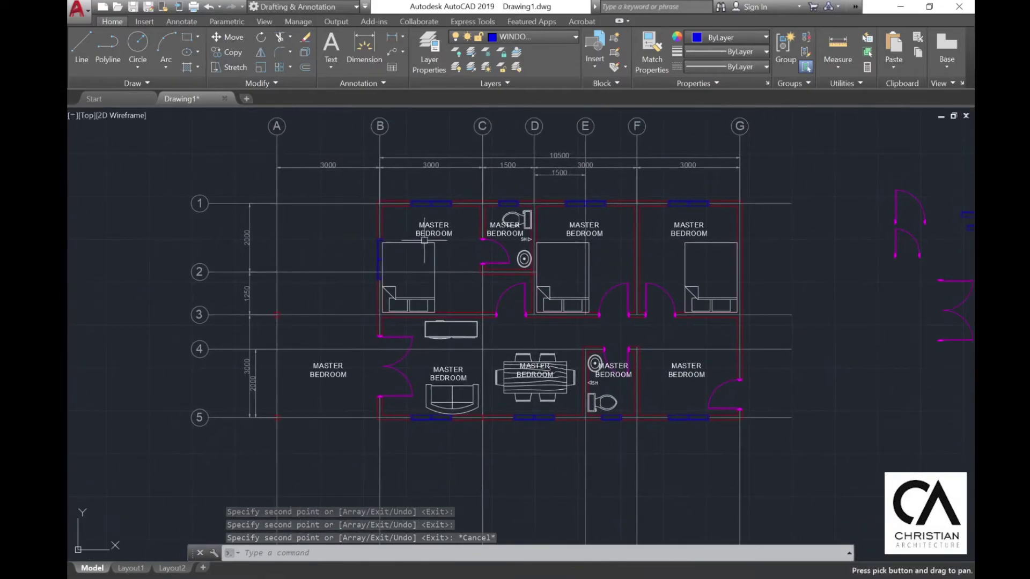
scroll(461, 313, up, 2)
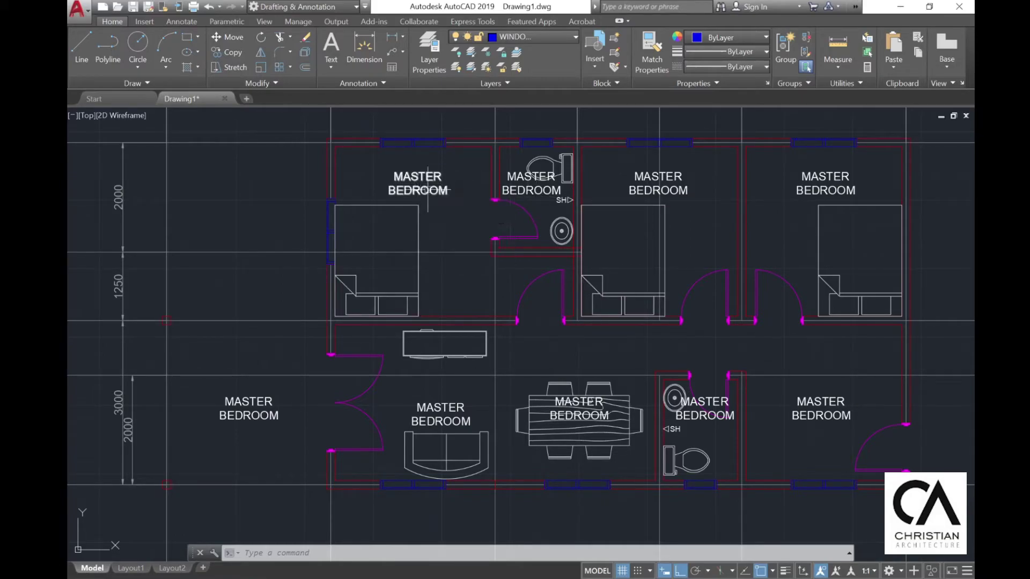
double_click(531, 182)
text(TOILET 1)
click(639, 252)
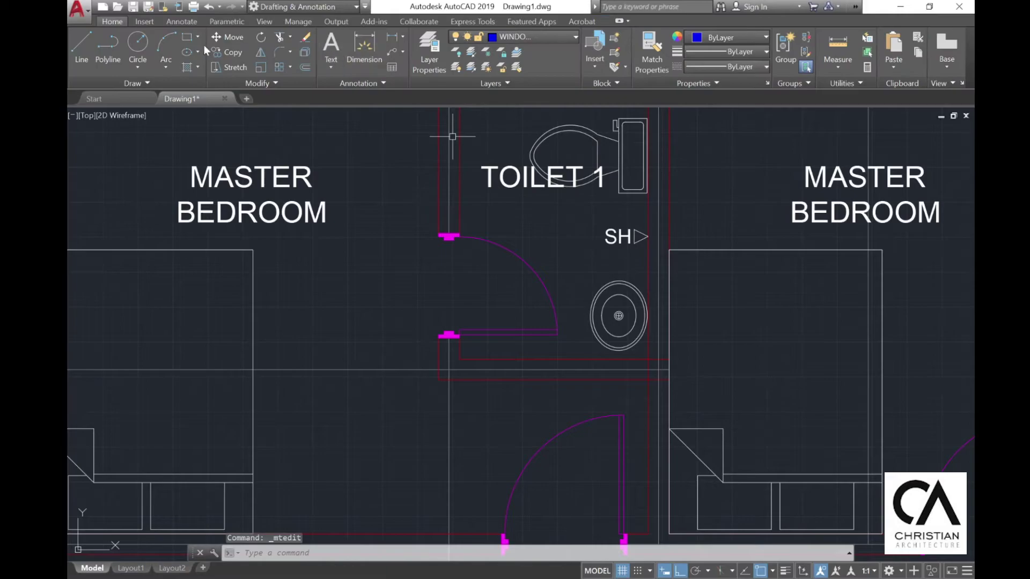
- Move the TOILET 1 label straight down, clear of the toilet symbol
click(228, 37)
drag(509, 177, 503, 131)
key(Return)
click(504, 131)
click(504, 163)
- Change the middle bedroom's label to BEDROOM 2
middle_drag(789, 206, 391, 285)
double_click(391, 284)
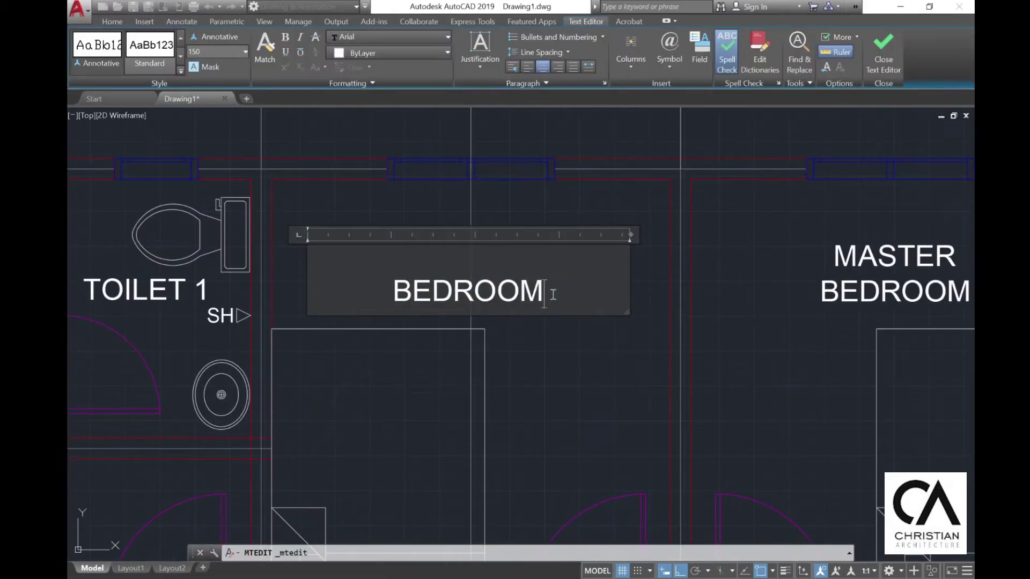
click(558, 338)
- Remove the word MASTER from the third bedroom's label and make it read BEDROOM 2
middle_drag(649, 303, 528, 299)
double_click(561, 276)
key(Delete)
key(Delete)
key(Delete)
key(Delete)
key(Delete)
key(Delete)
key(Delete)
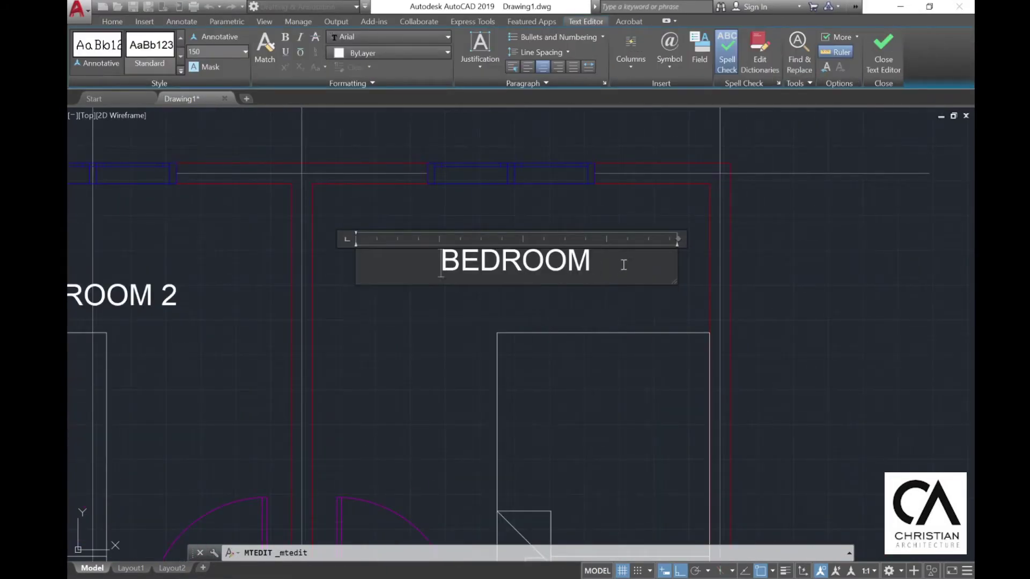
click(623, 265)
text(2)
- Remove the blank line above the middle bedroom's label text and change the third bedroom's label to BEDROOM 3
click(155, 295)
key(Delete)
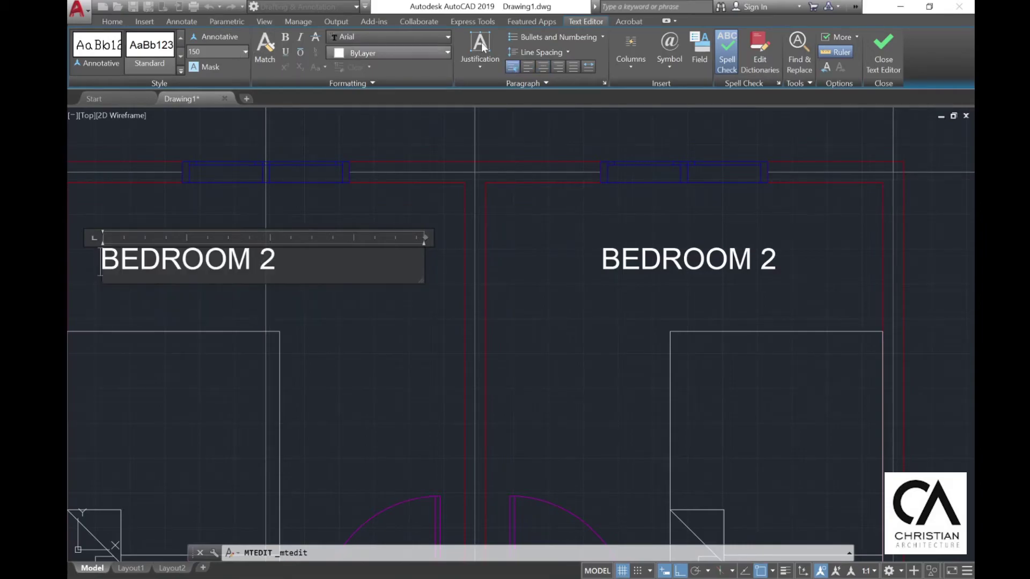
double_click(768, 260)
text(3)
click(709, 222)
- Change the label of the room below BEDROOM 3 to KITCHEN and the lower bathroom's label to TOILET 2
scroll(709, 222, down, 2)
scroll(718, 541, up, 2)
double_click(675, 349)
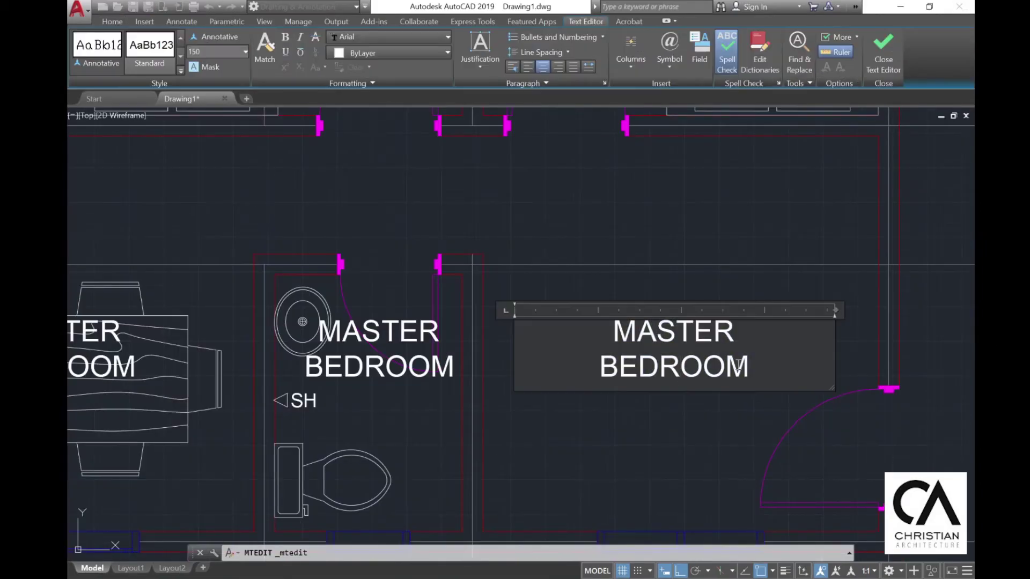
drag(750, 367, 485, 312)
text(KITCHEN)
click(485, 311)
text(TOILET 2)
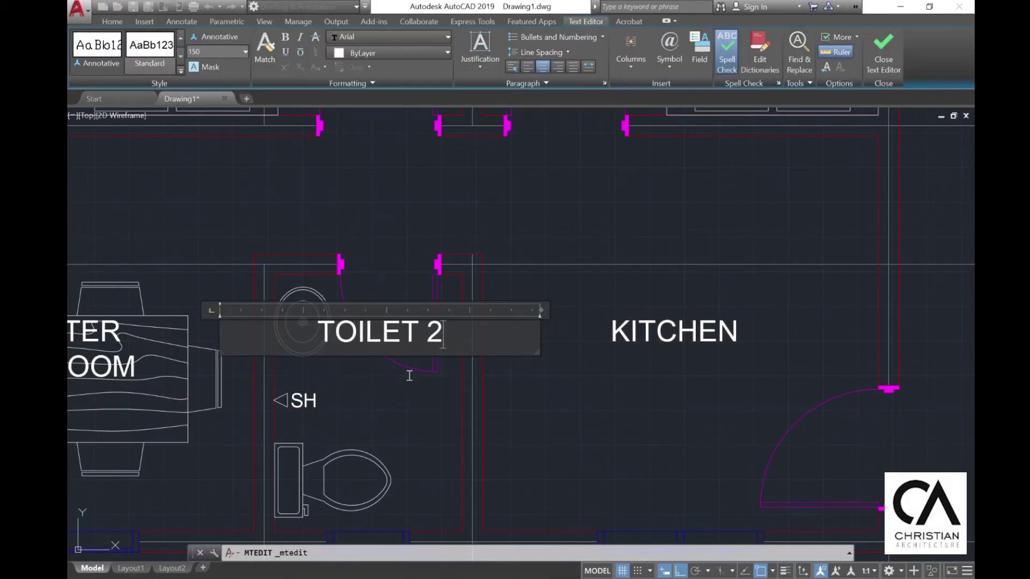
click(494, 258)
- Move the TOILET 2 label down into the free space between the washbasin and the toilet
scroll(783, 287, down, 1)
click(233, 37)
click(542, 315)
key(Return)
click(535, 279)
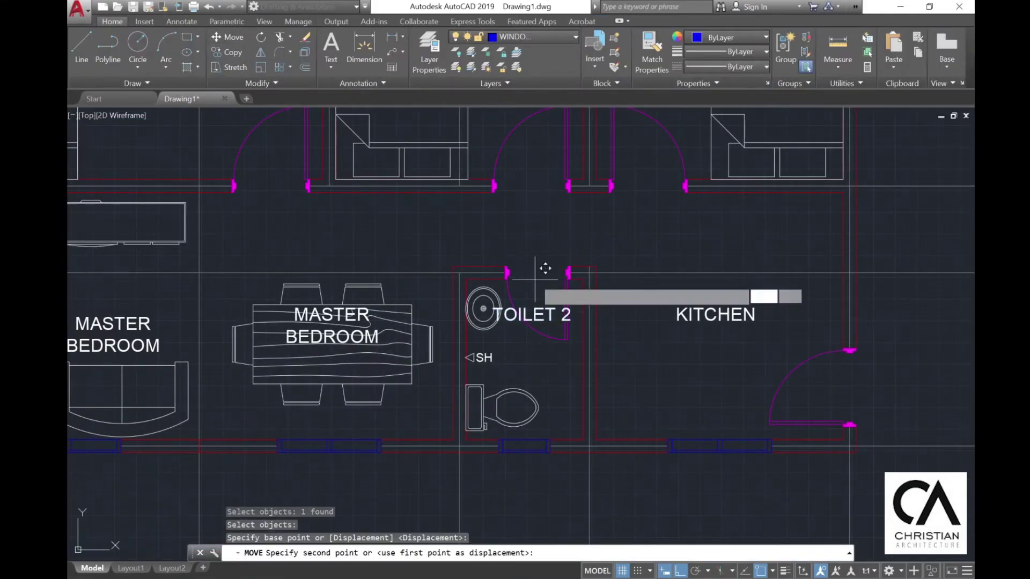
click(534, 315)
key(Escape)
click(234, 37)
key(Escape)
- Change the label over the dining table to DINING AREA and the label above the sofa to LIVING AREA
middle_drag(355, 325, 666, 288)
scroll(666, 289, up, 1)
click(620, 277)
double_click(625, 279)
text(DINING)
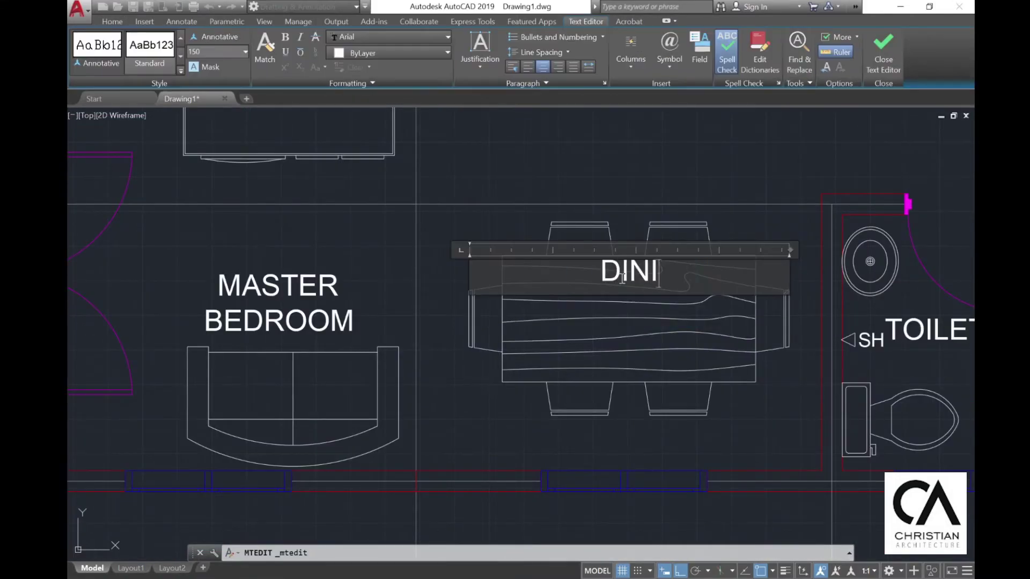
click(486, 200)
double_click(370, 321)
text(LIVI)
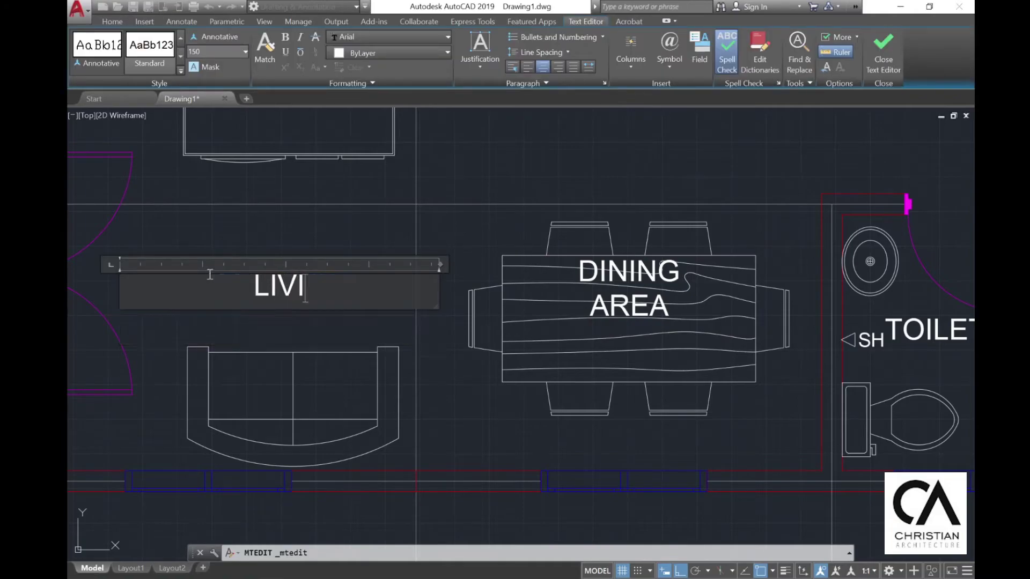
click(267, 247)
- Move the LIVING AREA label slightly up, away from the sofa
click(233, 37)
drag(316, 304, 290, 282)
key(Return)
click(298, 263)
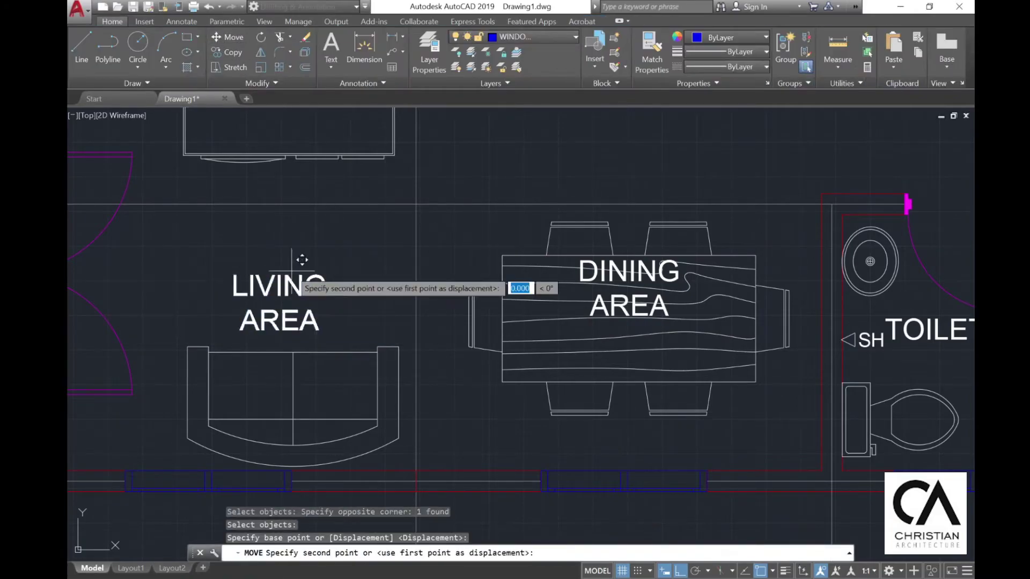
click(299, 250)
- Change the label outside the double entrance door to PORCH
scroll(351, 258, down, 2)
middle_drag(349, 228, 376, 300)
scroll(377, 301, up, 4)
double_click(423, 293)
text(PORCH)
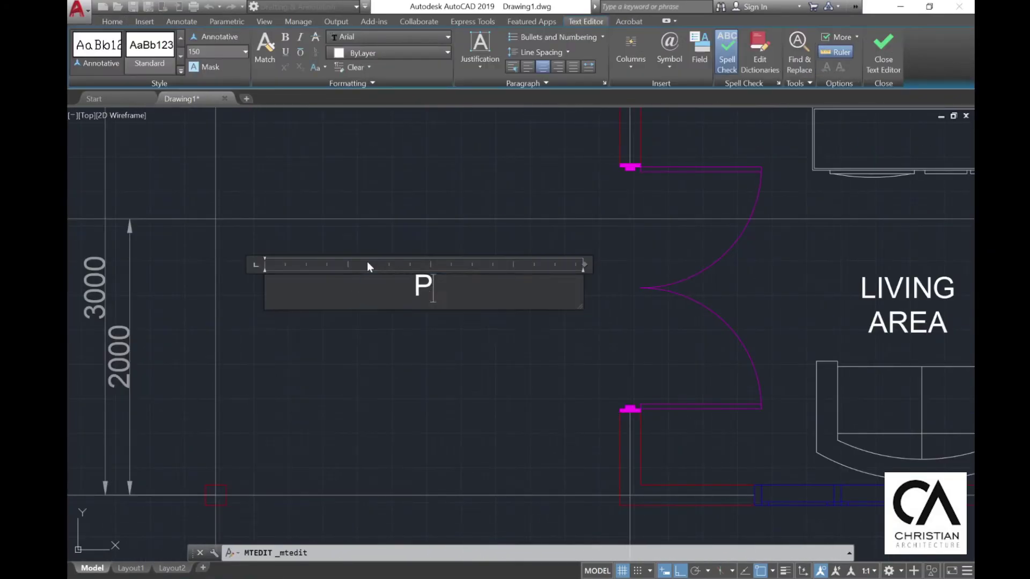
click(391, 260)
scroll(546, 318, down, 5)
middle_drag(457, 206, 450, 266)
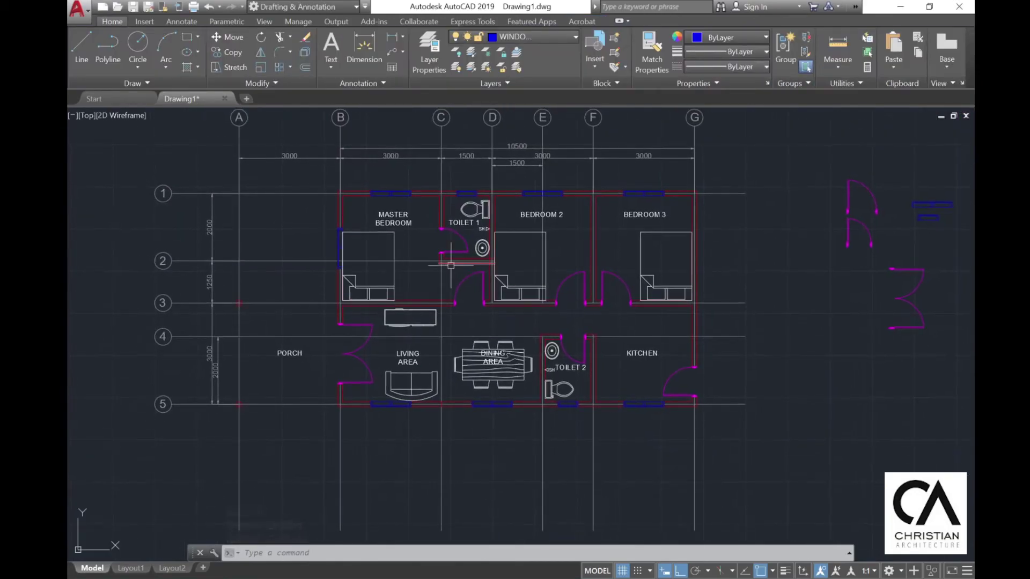
middle_drag(381, 249, 406, 285)
click(529, 34)
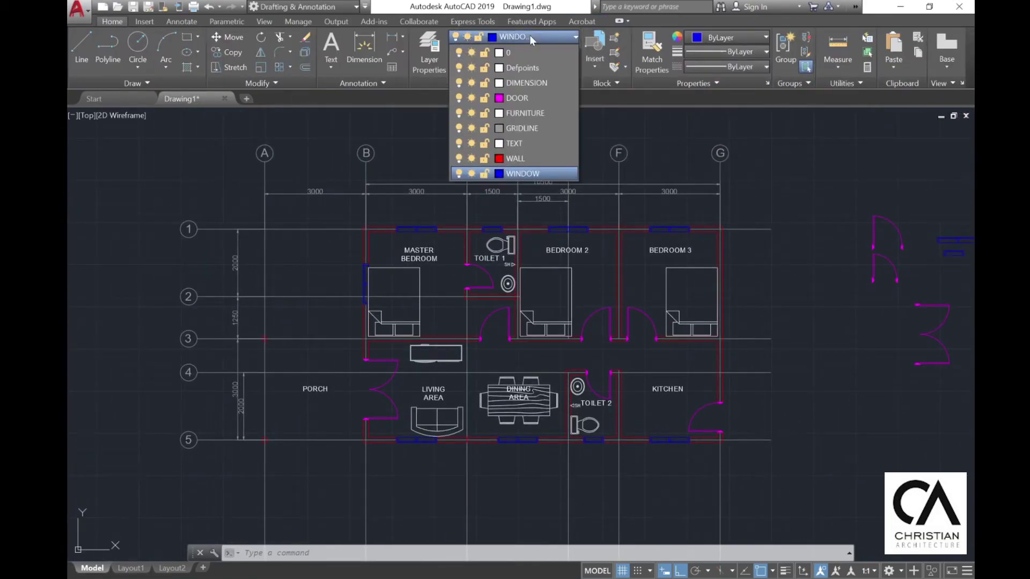
click(529, 34)
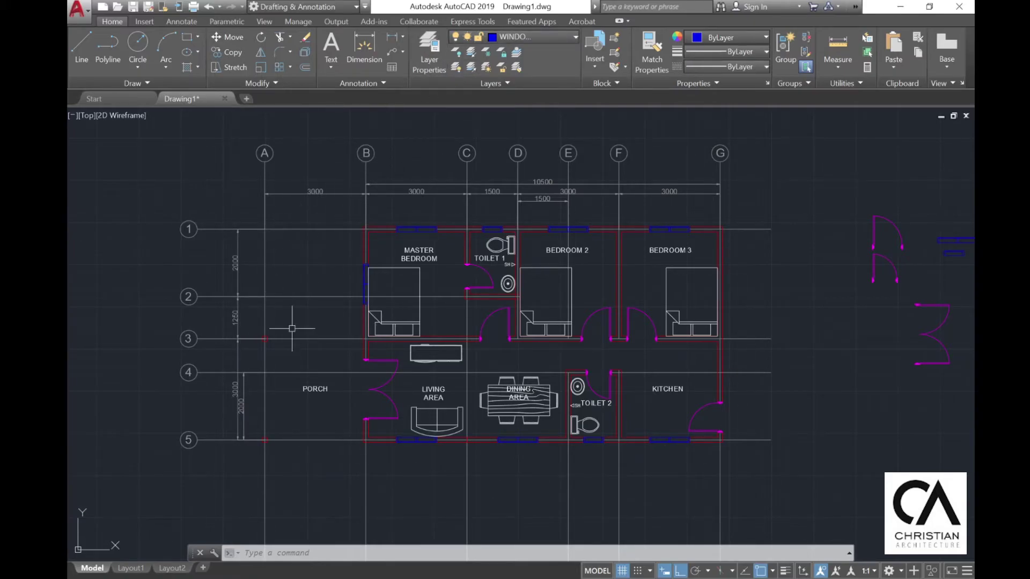
- Create a layer named APRON with the colour magenta and make it the current layer
click(436, 60)
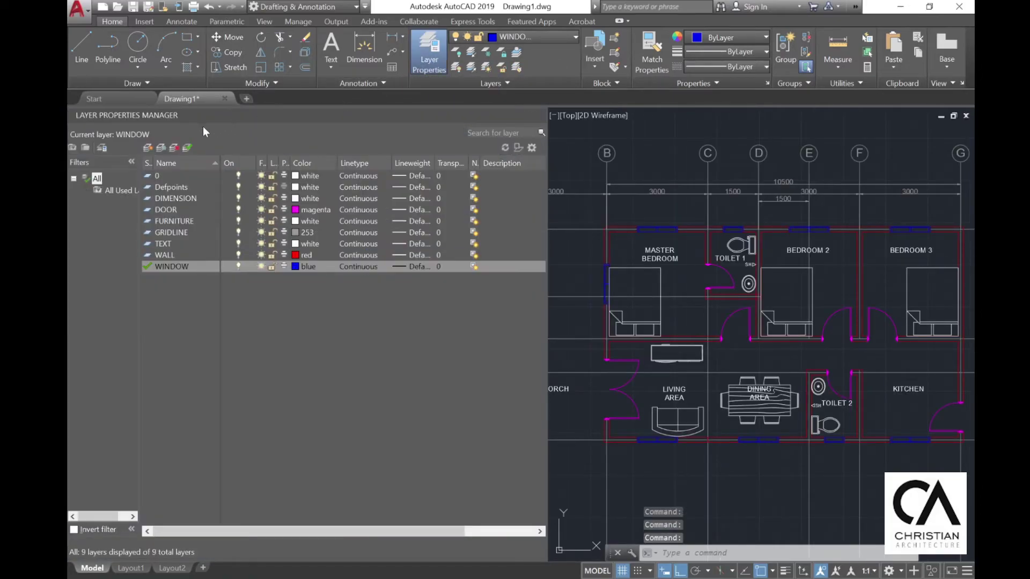
click(148, 148)
text(APRON)
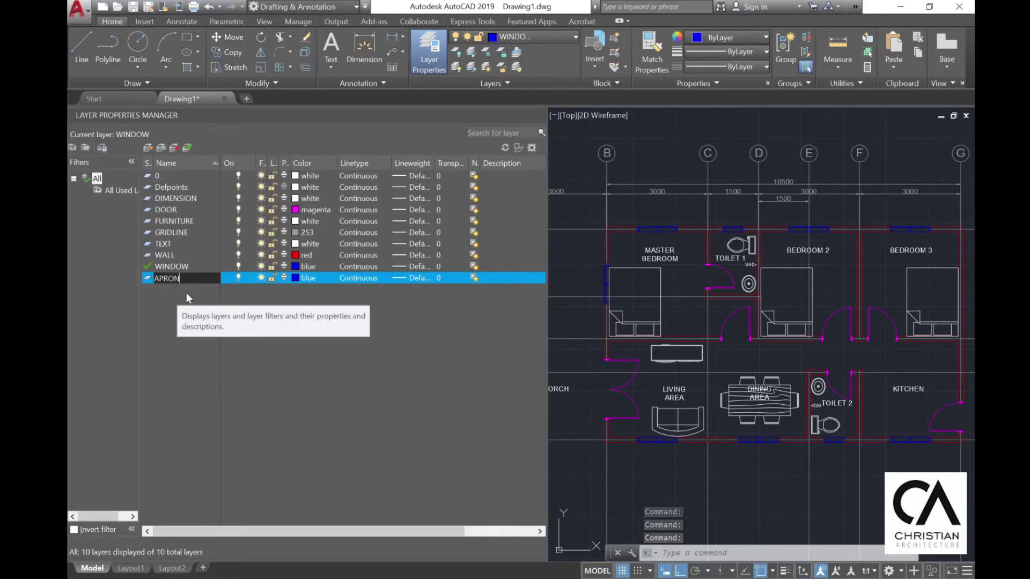
click(309, 283)
click(479, 279)
click(499, 356)
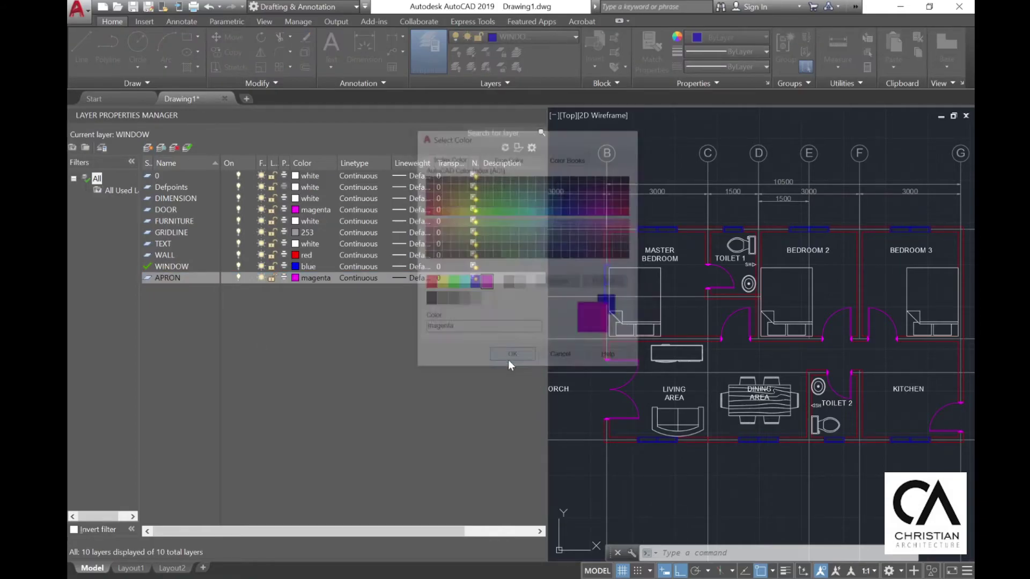
click(539, 116)
click(533, 38)
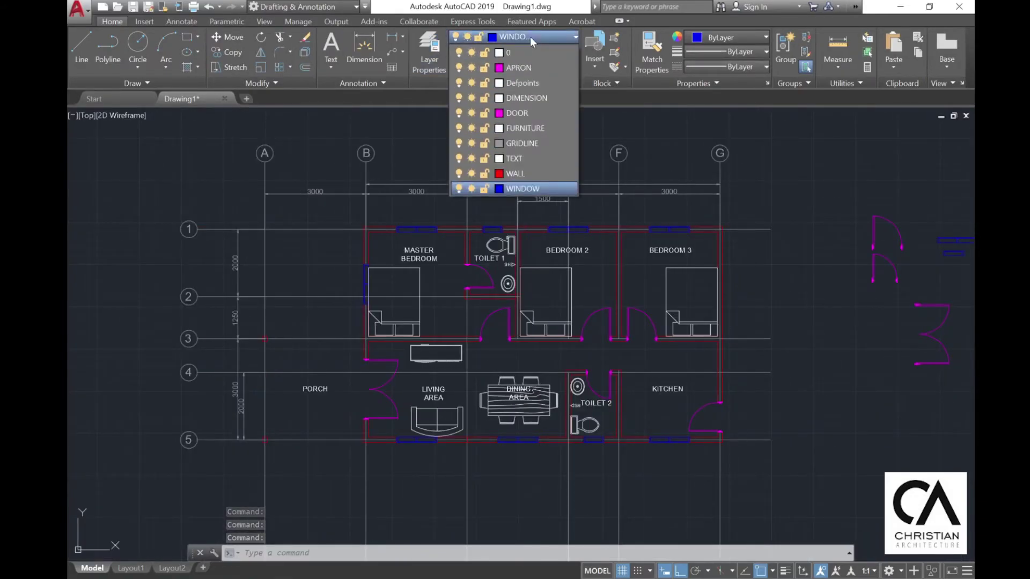
click(512, 69)
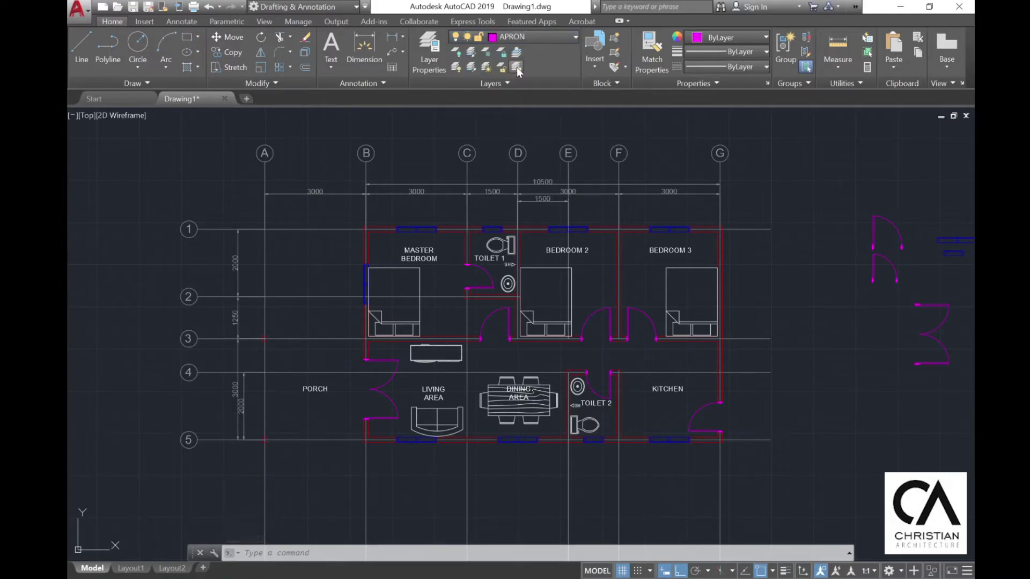
- Draw a rectangle around the house from the upper-left to the lower-right outer wall corner
click(187, 37)
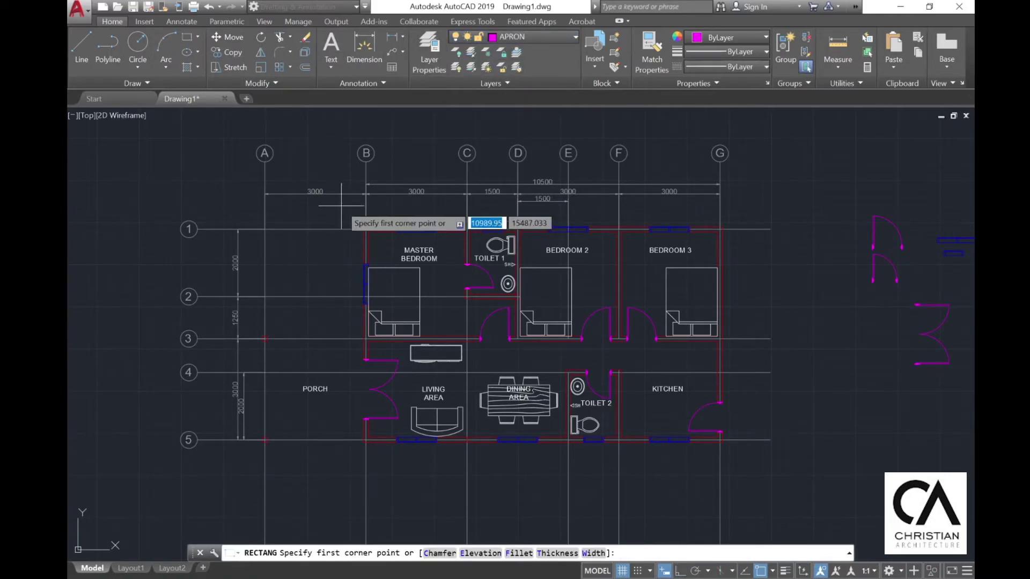
scroll(370, 230, up, 4)
click(456, 272)
scroll(434, 255, down, 4)
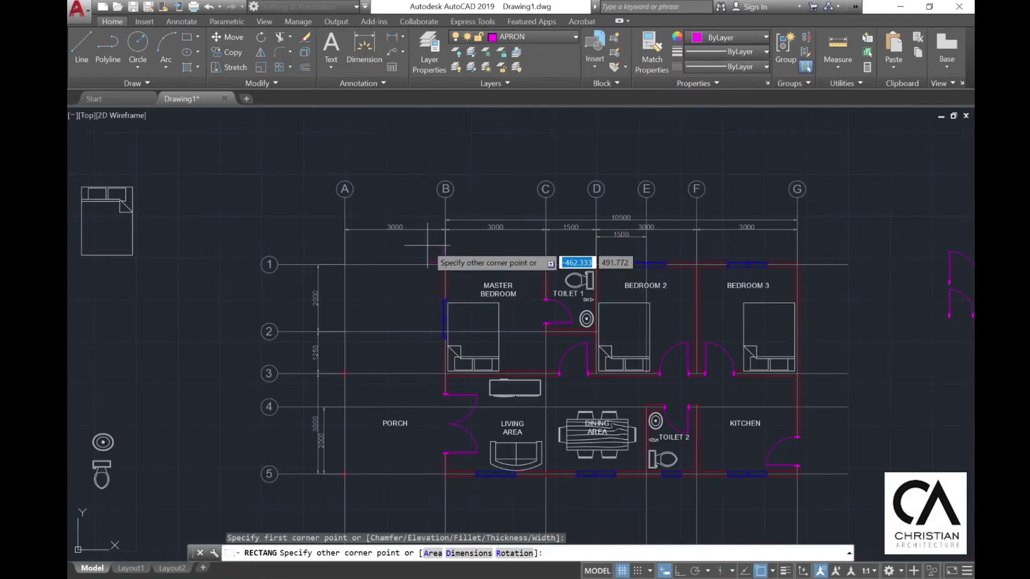
scroll(772, 411, up, 6)
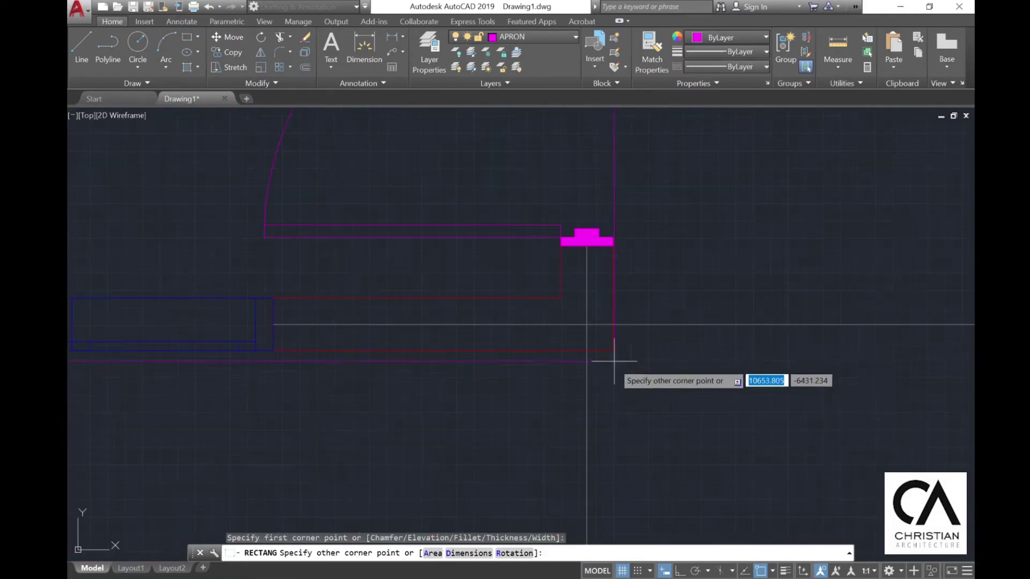
key(Escape)
scroll(644, 344, down, 5)
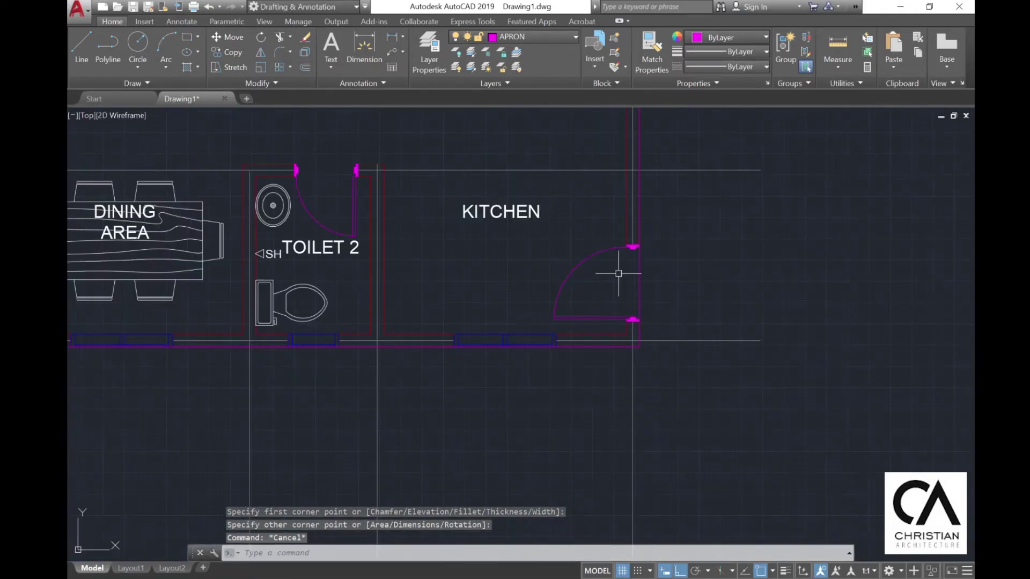
- Offset the rectangle on the outer walls outward by 1000
scroll(443, 148, down, 5)
scroll(301, 199, up, 6)
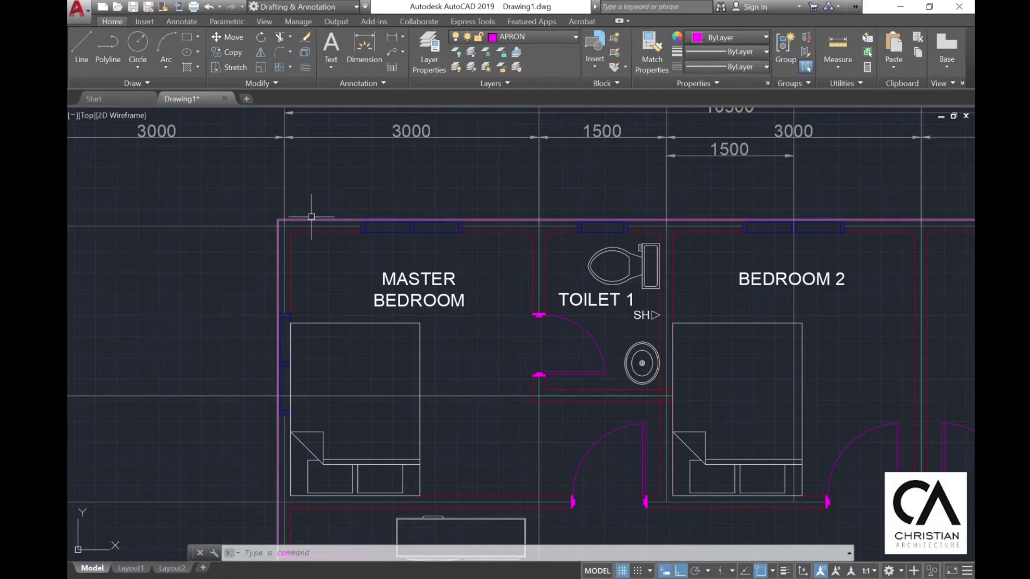
click(306, 68)
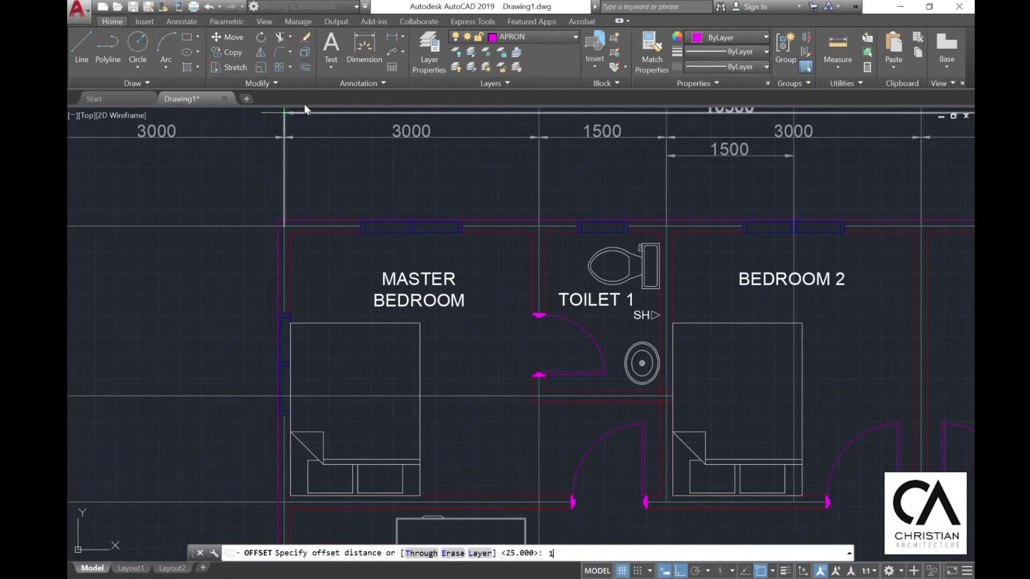
text(1000)
key(Return)
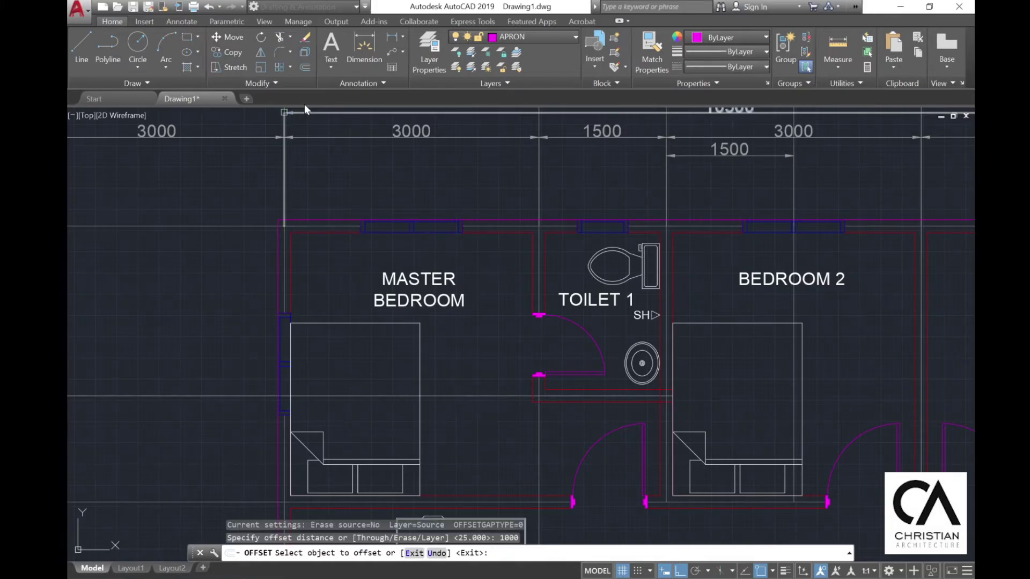
click(301, 221)
click(299, 175)
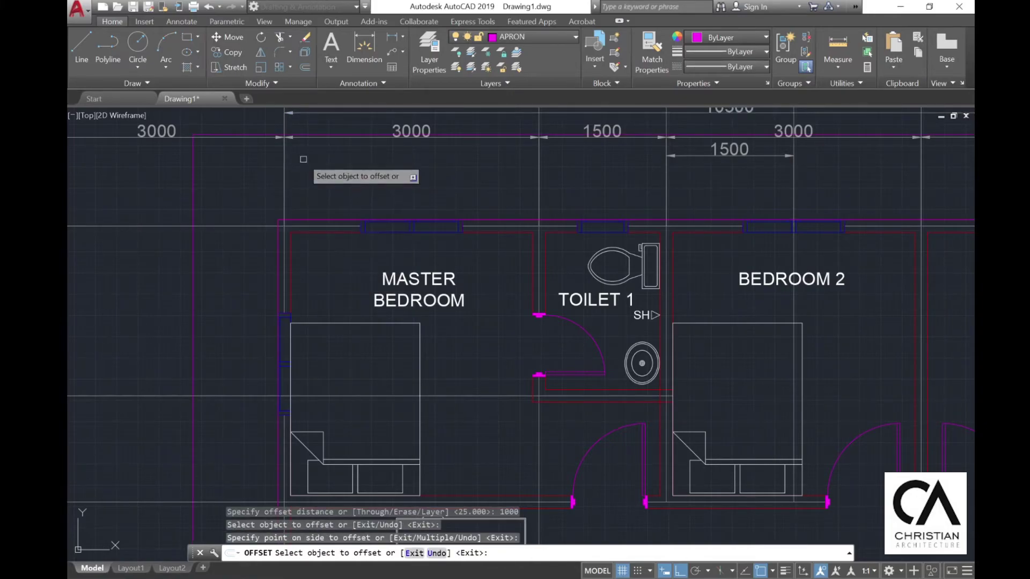
- Offset the outer apron rectangle outward by 150
scroll(307, 170, down, 4)
middle_drag(349, 164, 411, 161)
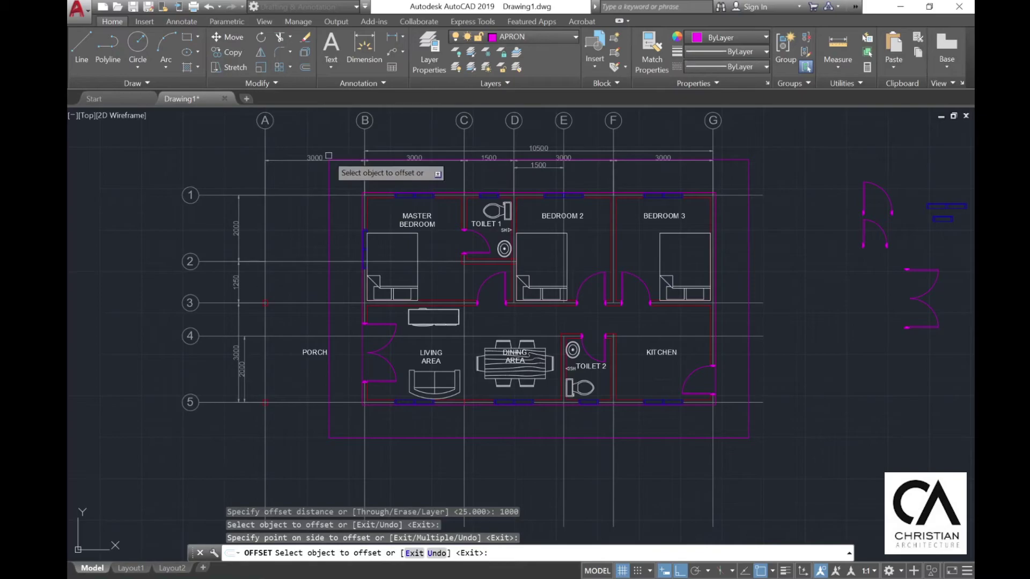
scroll(329, 156, up, 2)
scroll(345, 190, up, 3)
middle_drag(335, 161, 322, 225)
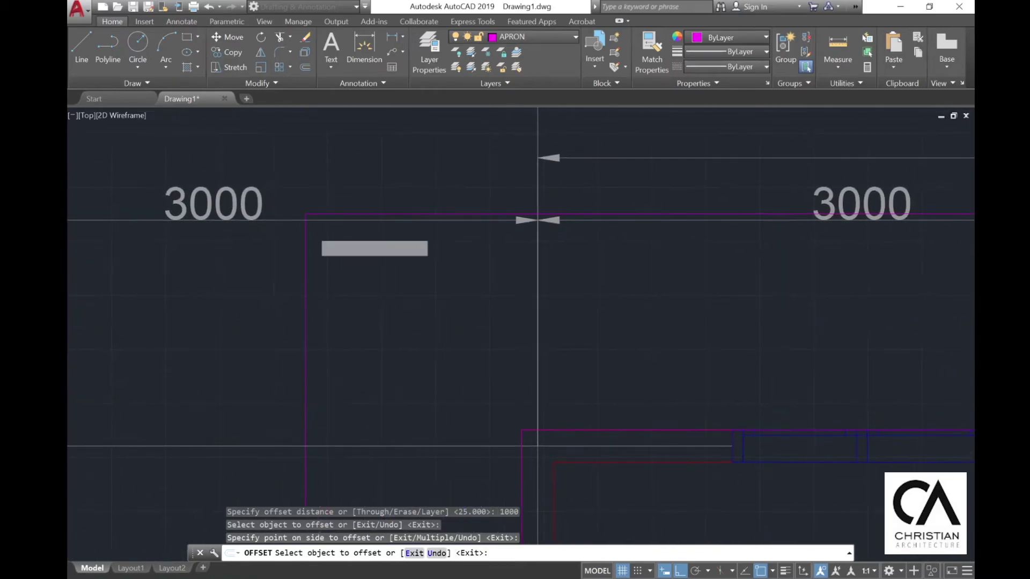
click(303, 67)
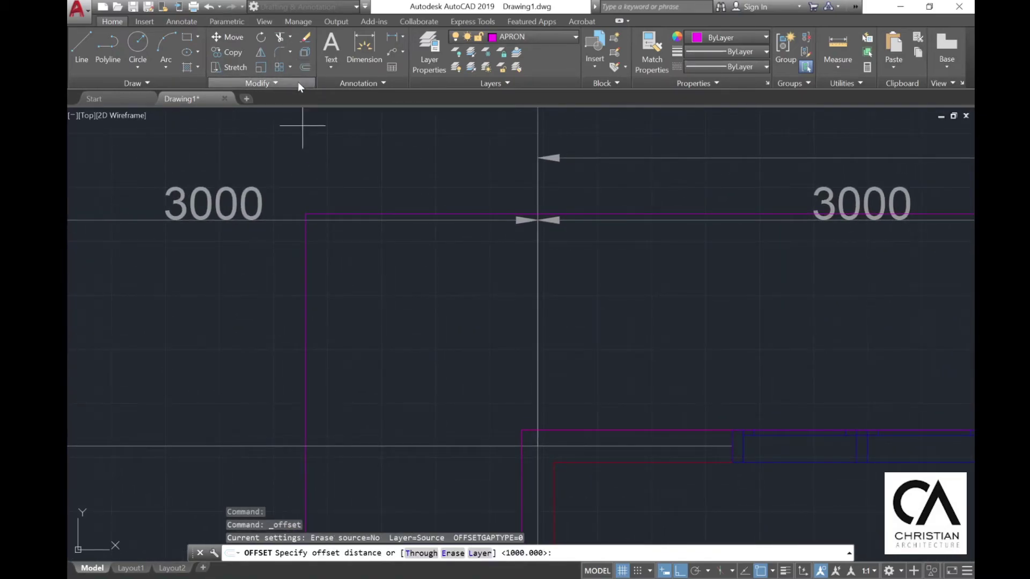
text(150)
key(Return)
click(308, 255)
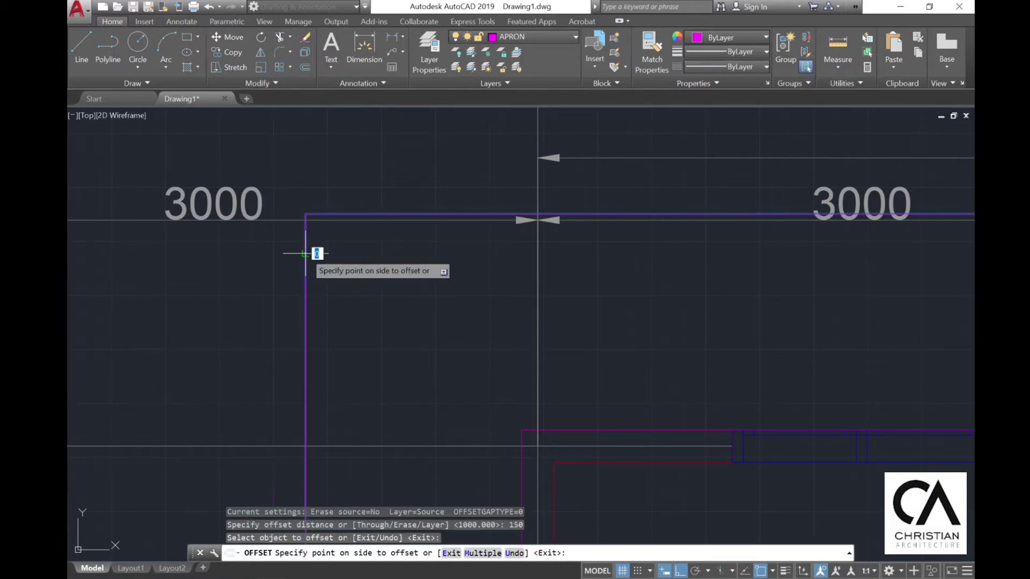
click(285, 244)
- Offset the outermost apron rectangle around the house outward by 25
click(304, 68)
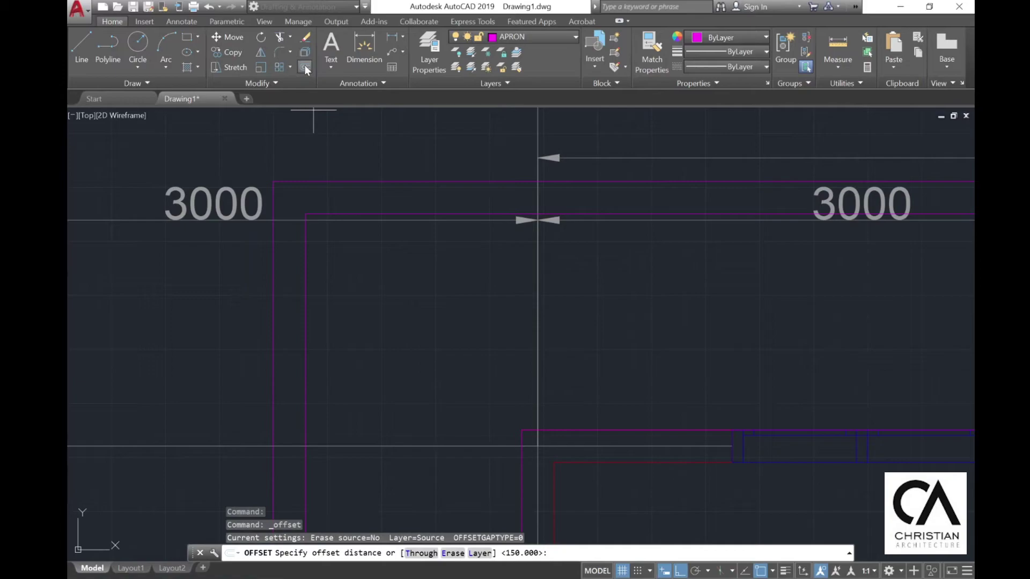
text(25)
key(Return)
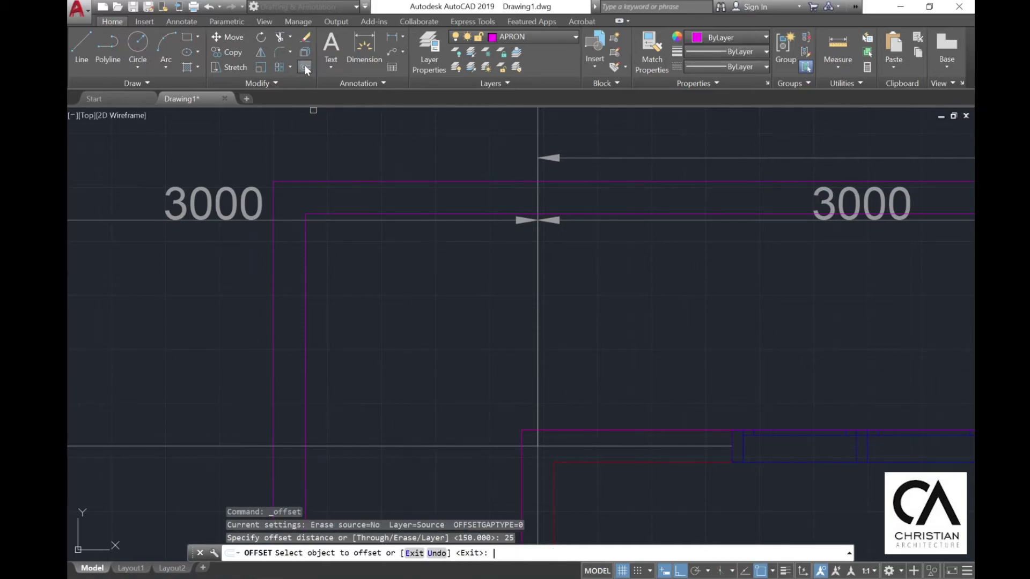
click(324, 181)
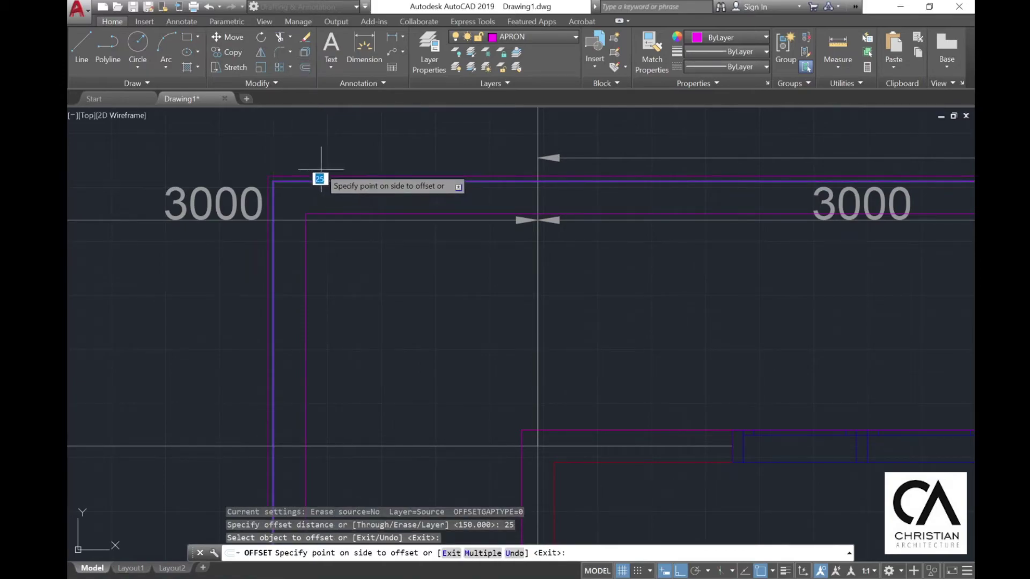
click(321, 169)
key(Escape)
scroll(407, 171, down, 5)
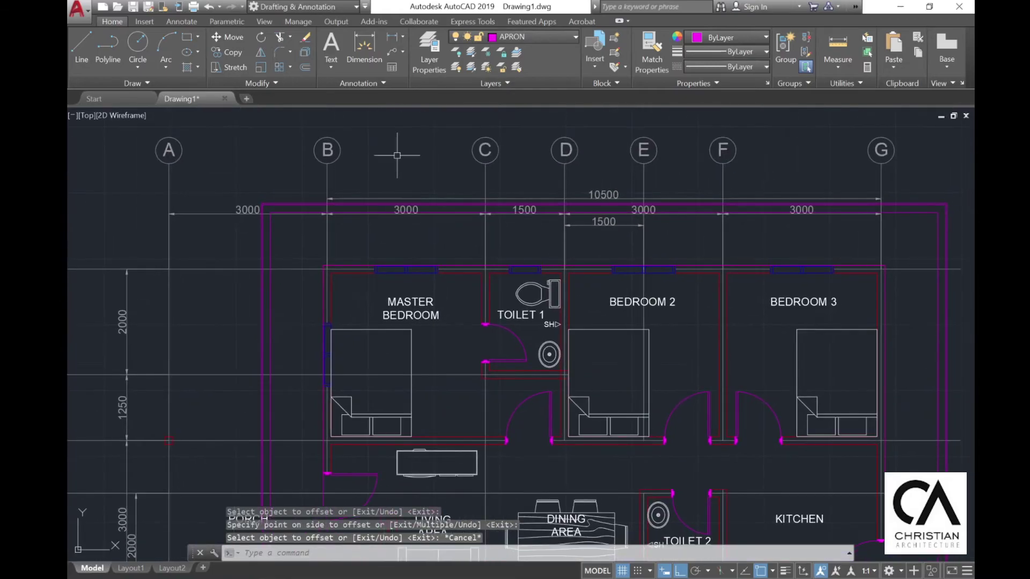
- Draw a rectangle around the porch from the outer corner of the column at grids A-3 to the house's outer wall corner on grid 5
scroll(455, 179, up, 6)
middle_drag(309, 223, 459, 241)
scroll(219, 223, up, 1)
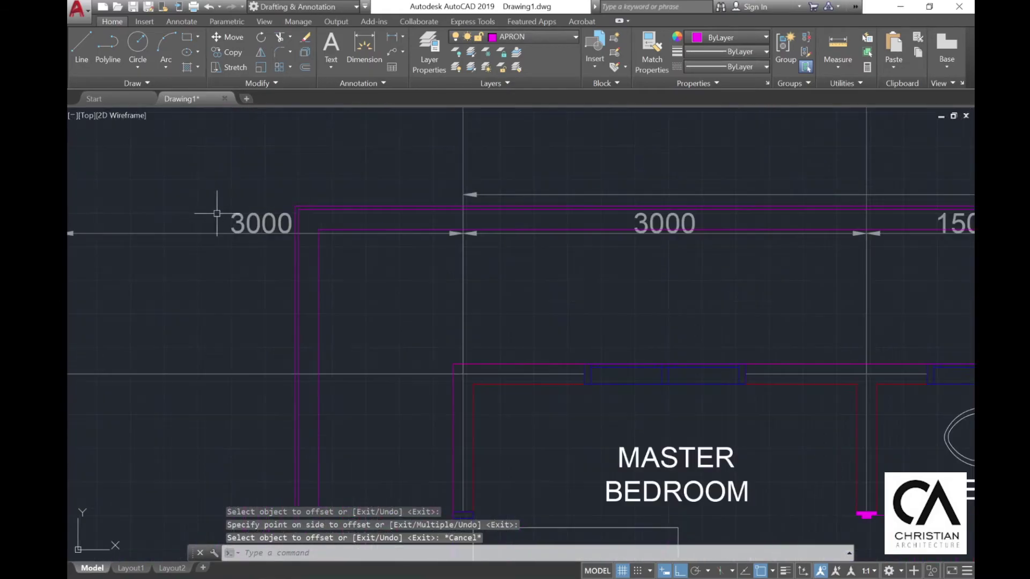
scroll(249, 218, up, 1)
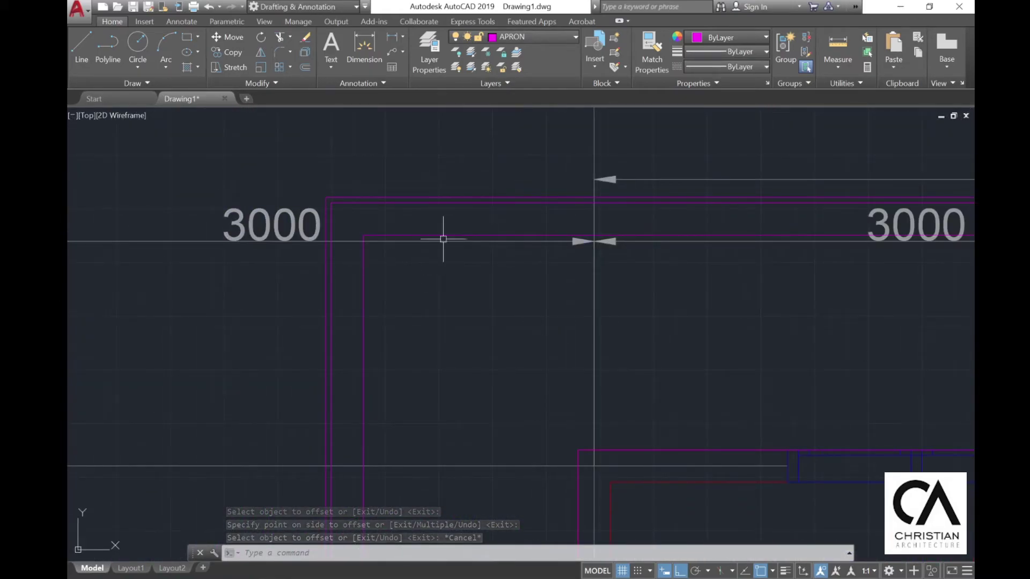
scroll(443, 239, down, 5)
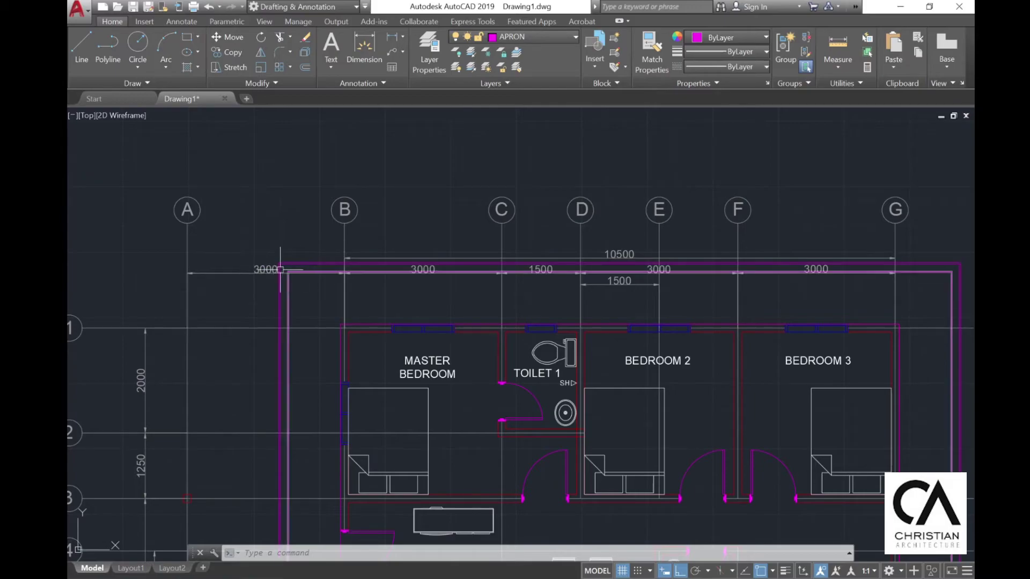
scroll(921, 240, down, 4)
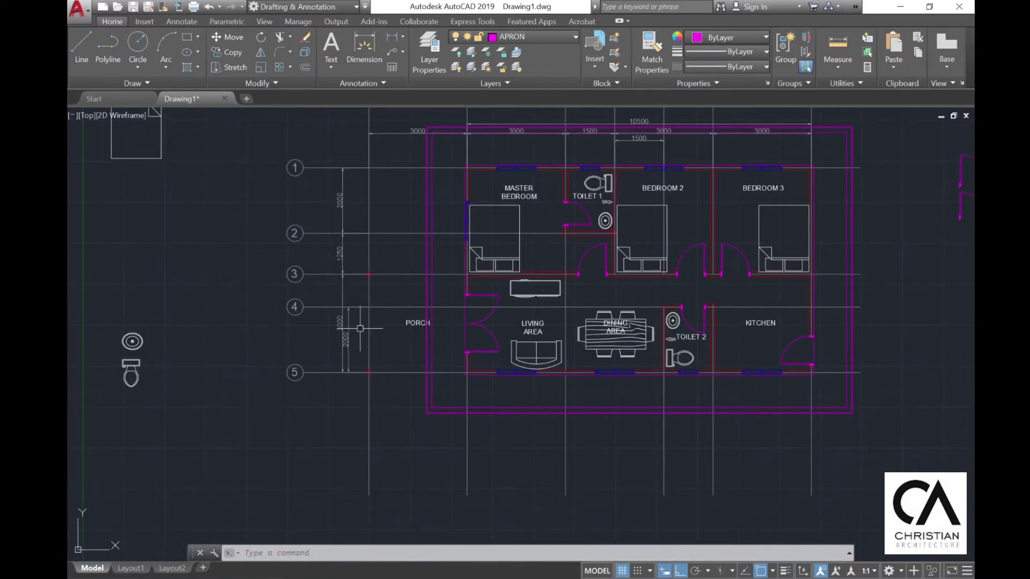
scroll(577, 301, up, 4)
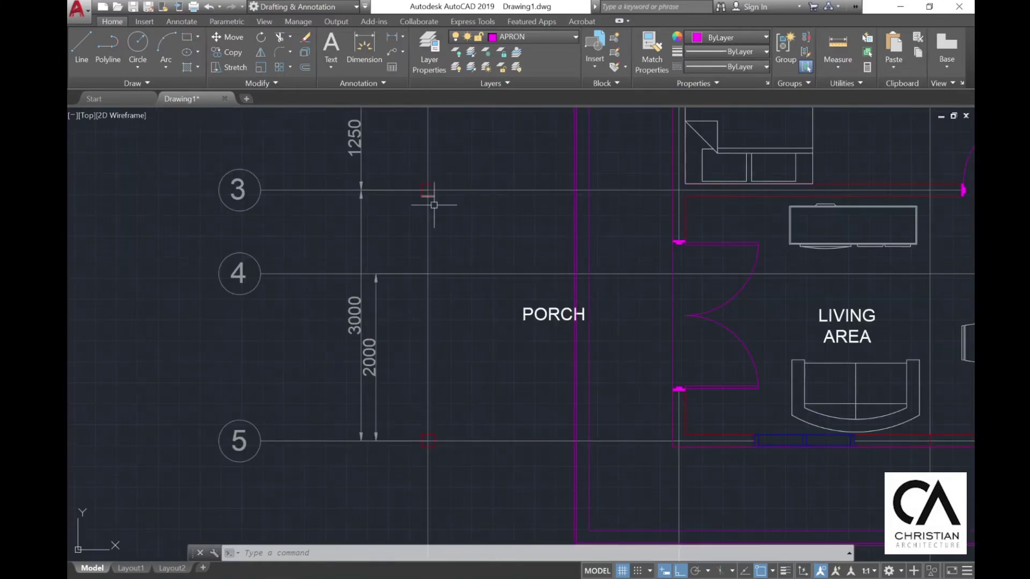
click(185, 36)
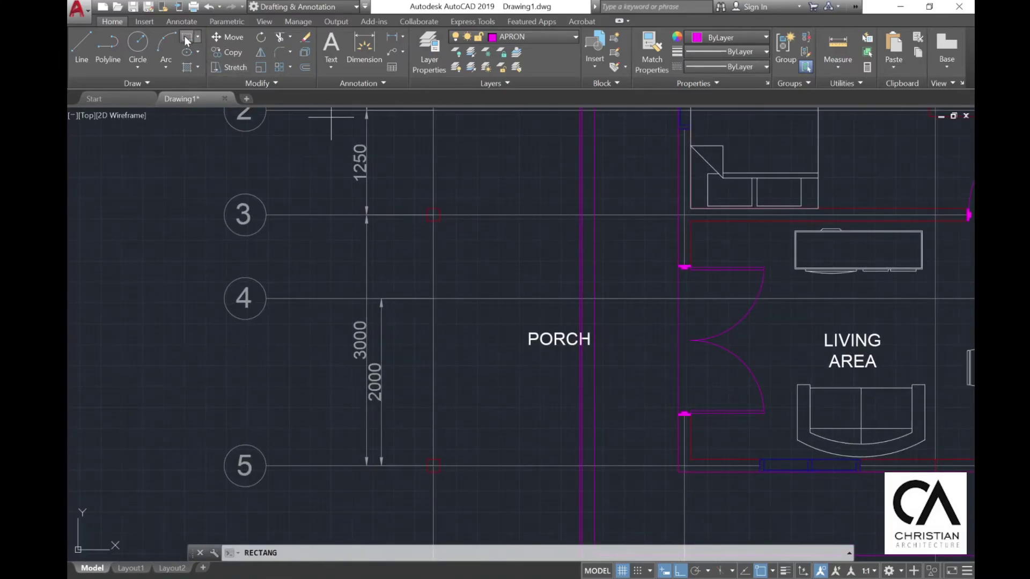
click(427, 208)
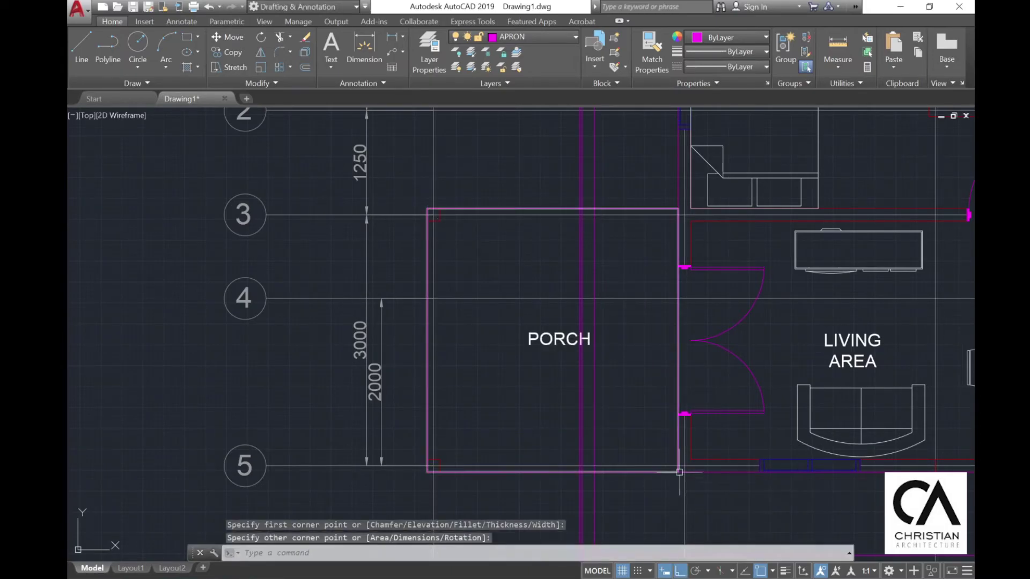
key(Escape)
- Offset the porch rectangle outward by 1000
click(301, 65)
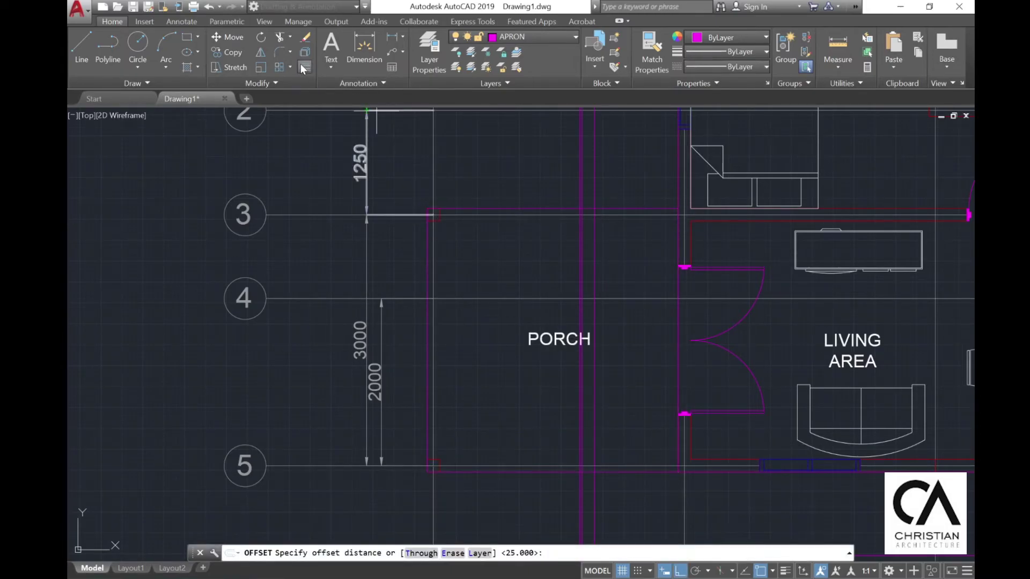
text(1000)
key(Return)
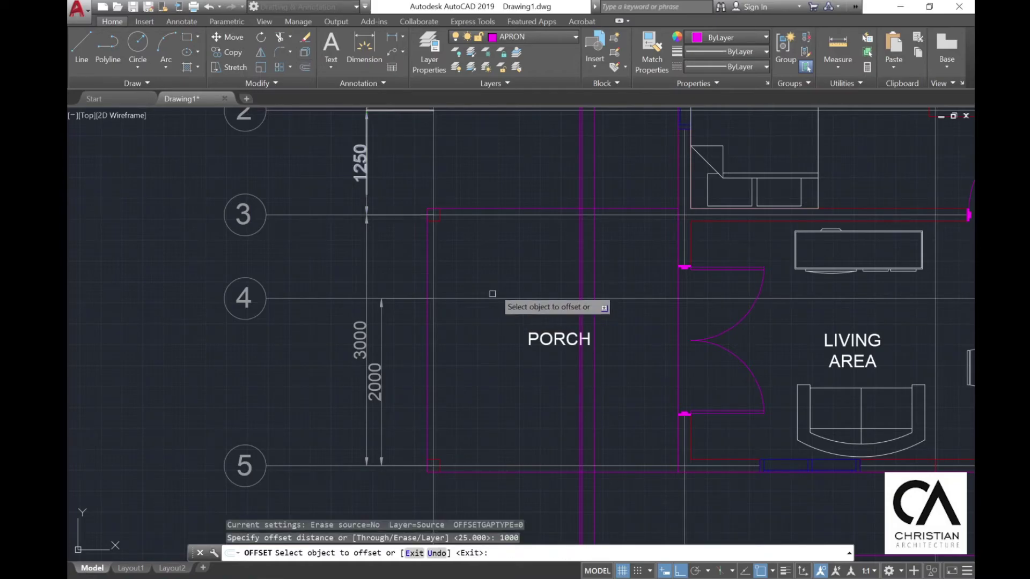
click(513, 209)
click(504, 172)
scroll(482, 251, down, 5)
middle_drag(460, 244, 450, 275)
- Offset the outer porch apron rectangle outward by 150
click(305, 67)
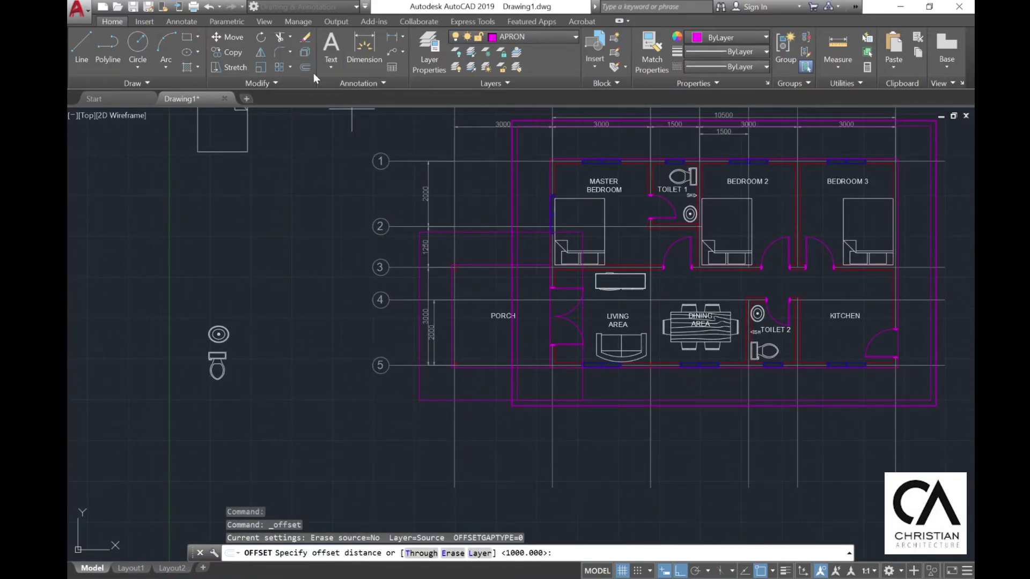
text(150)
key(Return)
scroll(436, 233, up, 6)
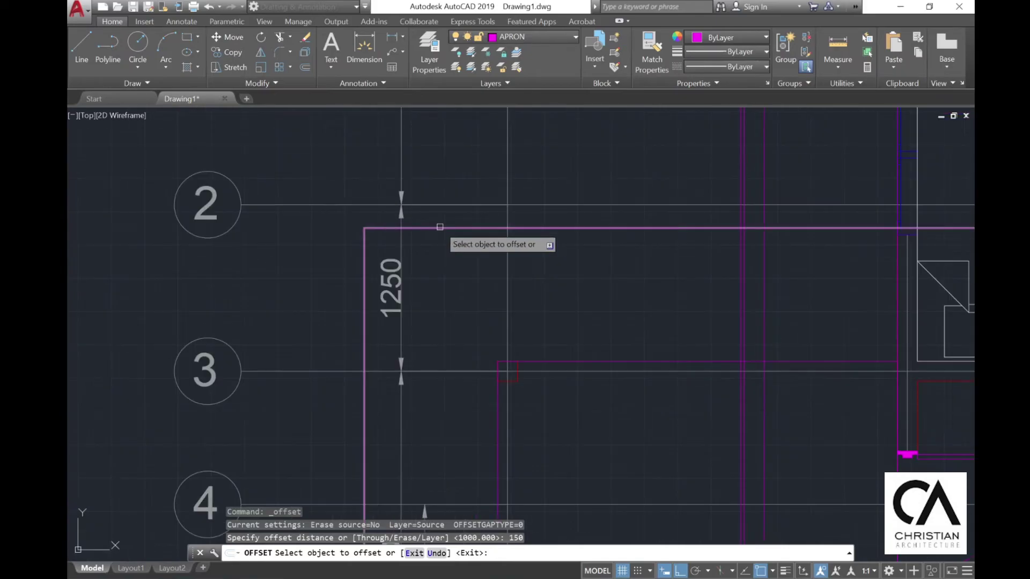
click(439, 228)
click(432, 159)
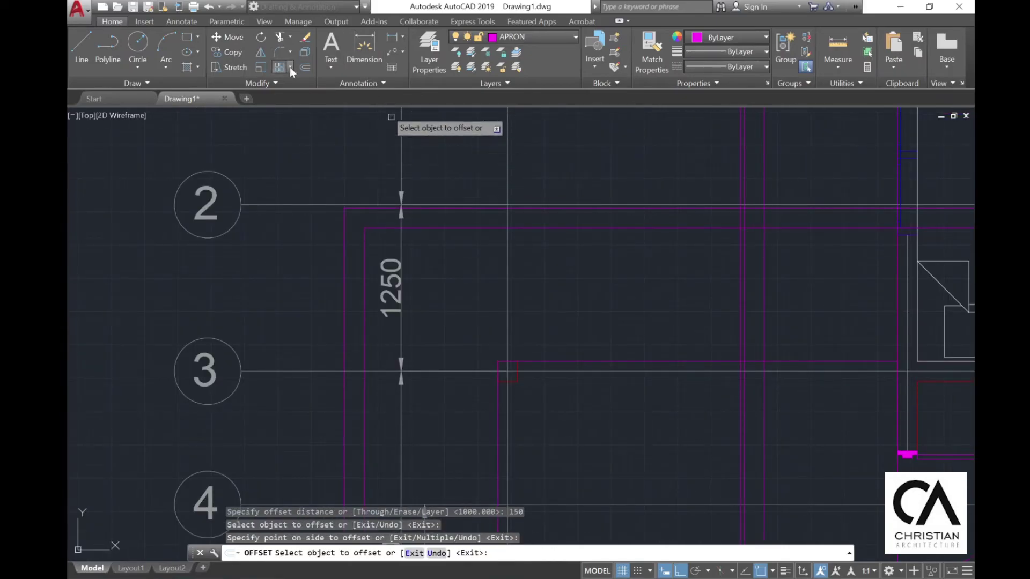
- Offset the outermost porch apron rectangle outward by 25
click(305, 67)
text(25)
key(Return)
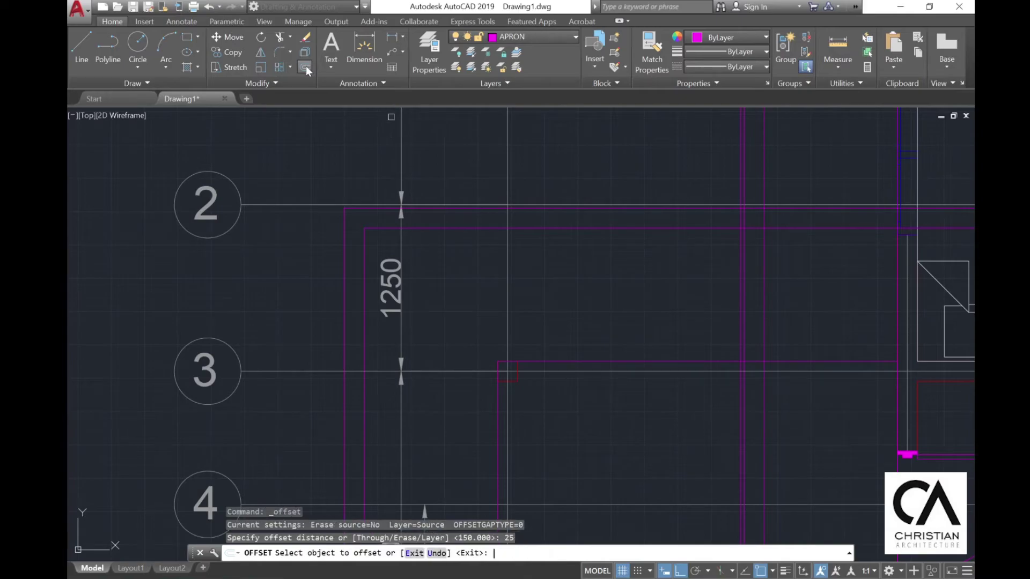
click(345, 274)
click(284, 260)
scroll(471, 184, down, 6)
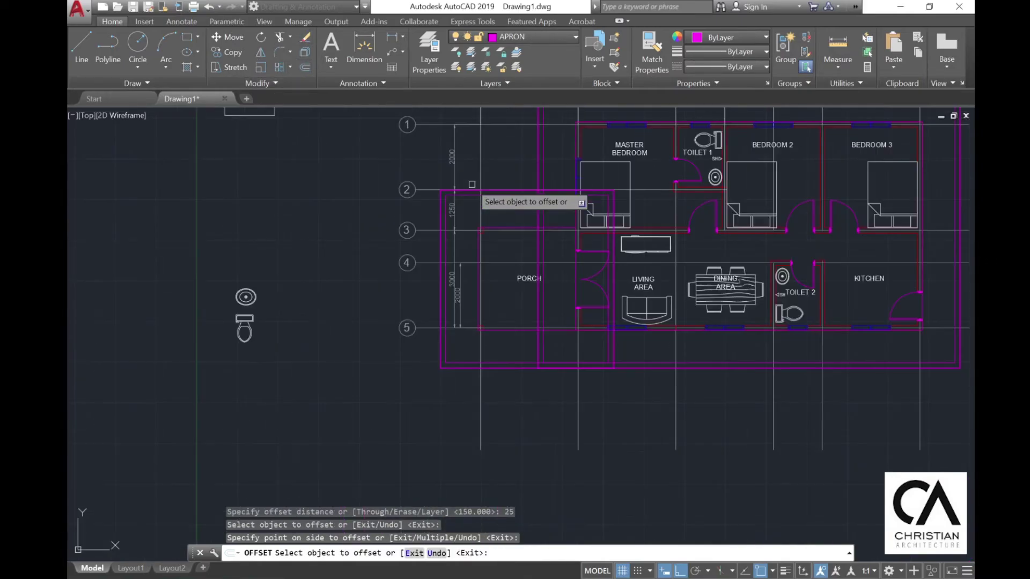
key(Escape)
middle_drag(490, 200, 486, 203)
- Trim the apron lines that overlap where the house apron and the porch apron cross, using the apron outlines as cutting edges
scroll(471, 245, up, 8)
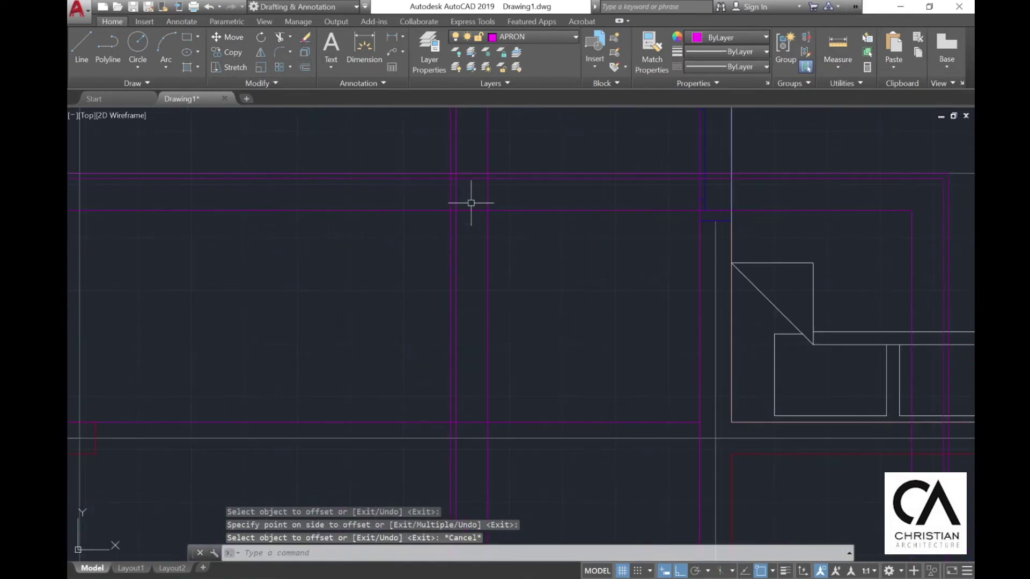
scroll(471, 202, down, 3)
scroll(465, 205, down, 4)
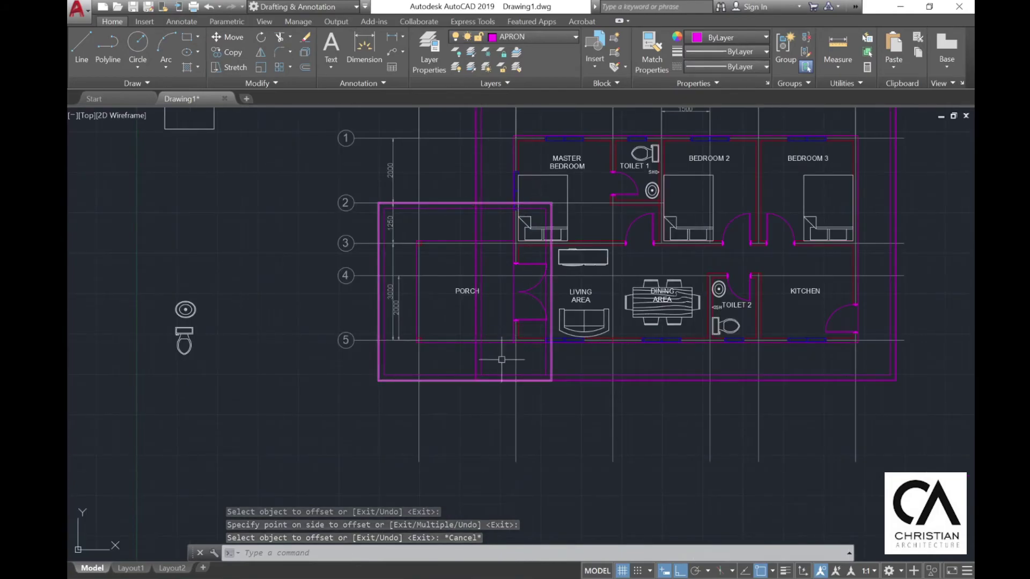
middle_drag(501, 359, 475, 380)
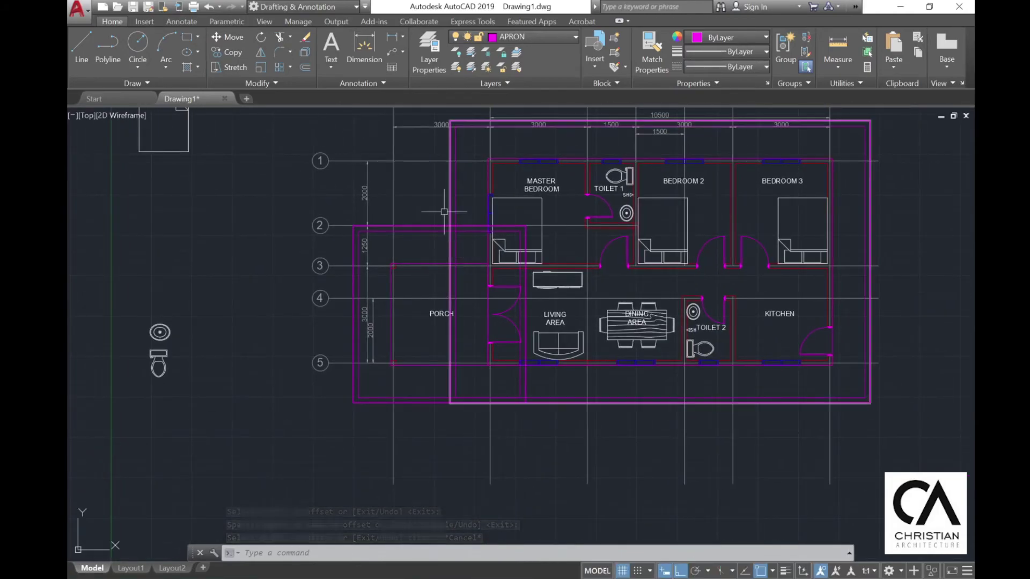
scroll(367, 223, up, 5)
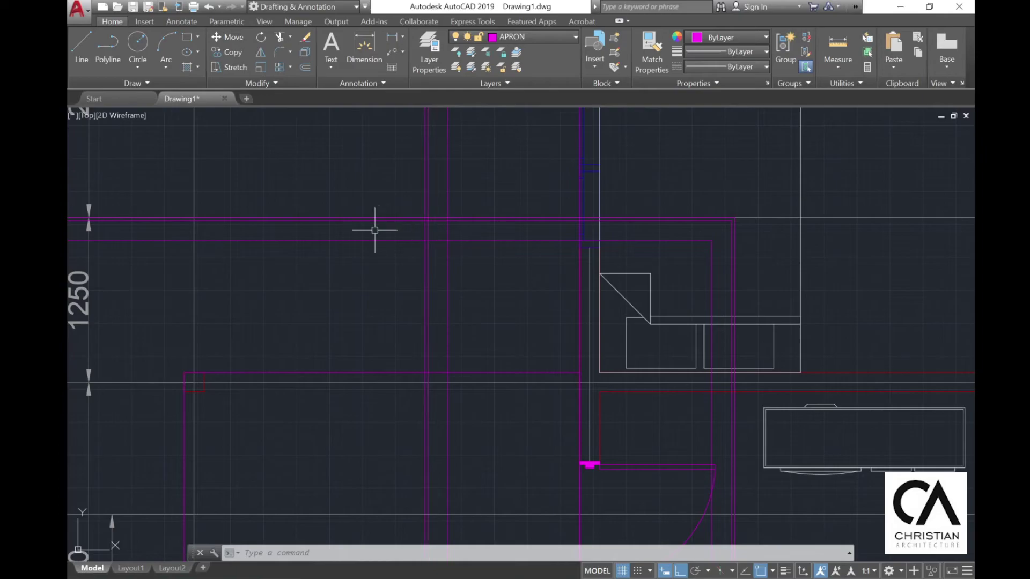
click(280, 37)
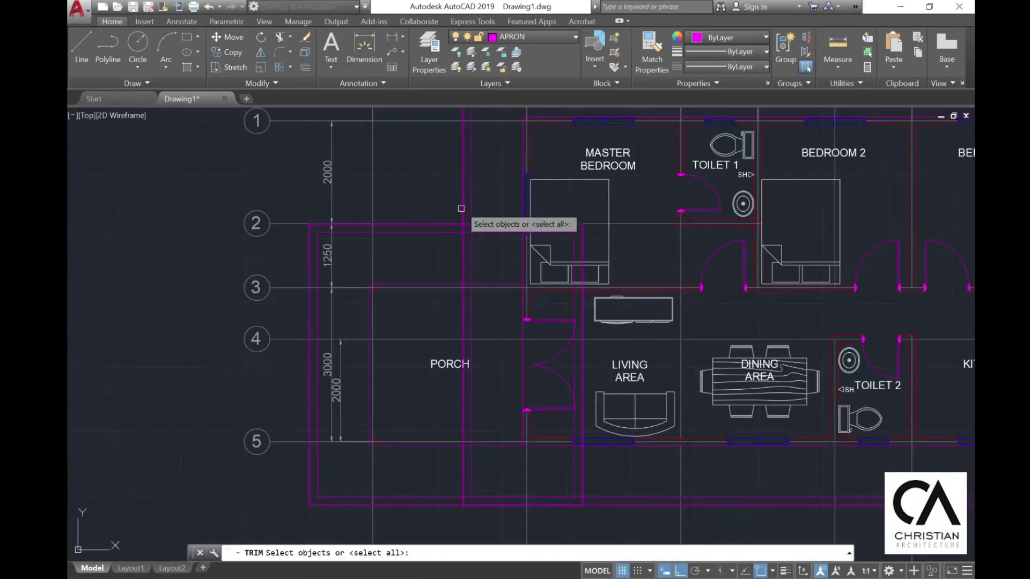
click(449, 198)
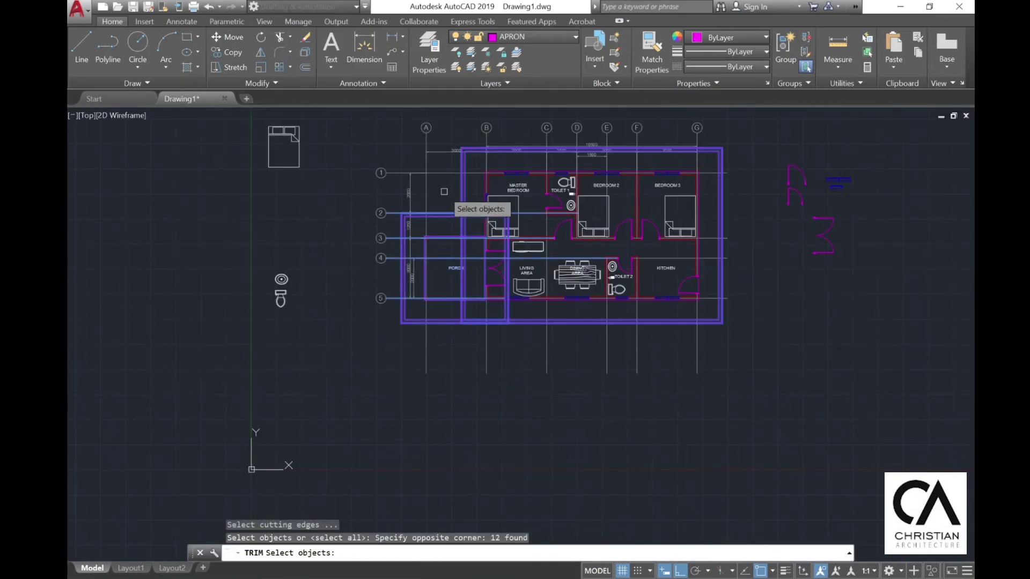
key(Return)
scroll(426, 252, up, 10)
click(471, 299)
click(505, 371)
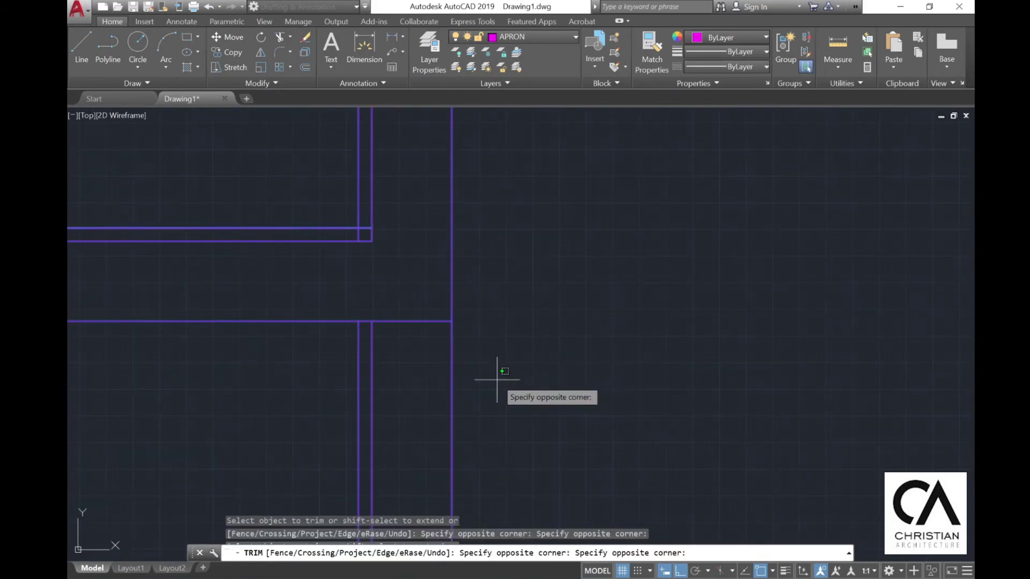
scroll(497, 379, down, 2)
middle_drag(445, 500, 434, 370)
scroll(444, 362, up, 4)
click(343, 363)
click(418, 327)
click(356, 392)
click(445, 392)
scroll(478, 285, down, 2)
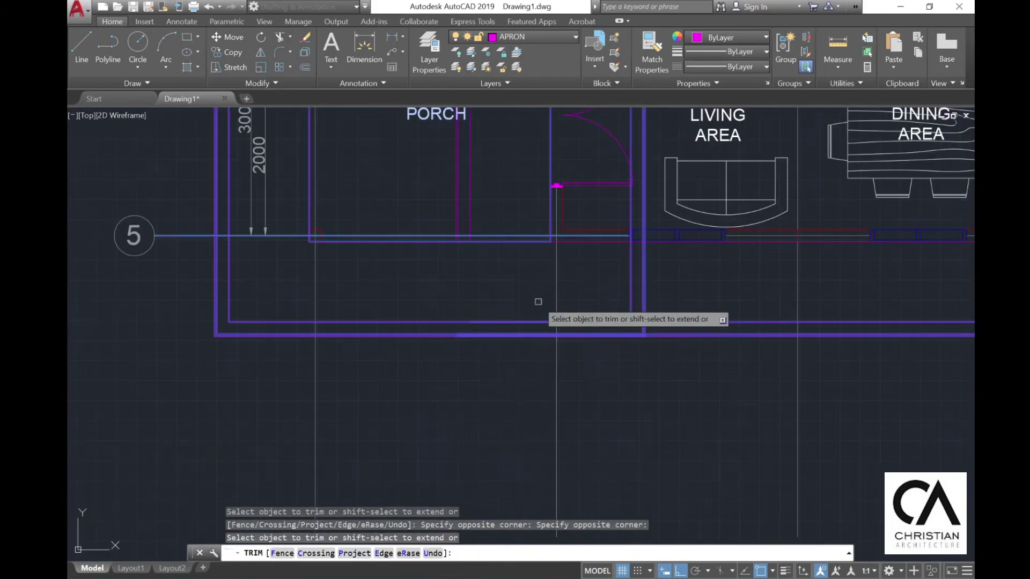
- Trim the vertical porch apron lines that run through the living area down to the lower apron
middle_drag(592, 272, 531, 339)
key(Escape)
click(600, 338)
click(558, 365)
middle_drag(383, 434, 478, 413)
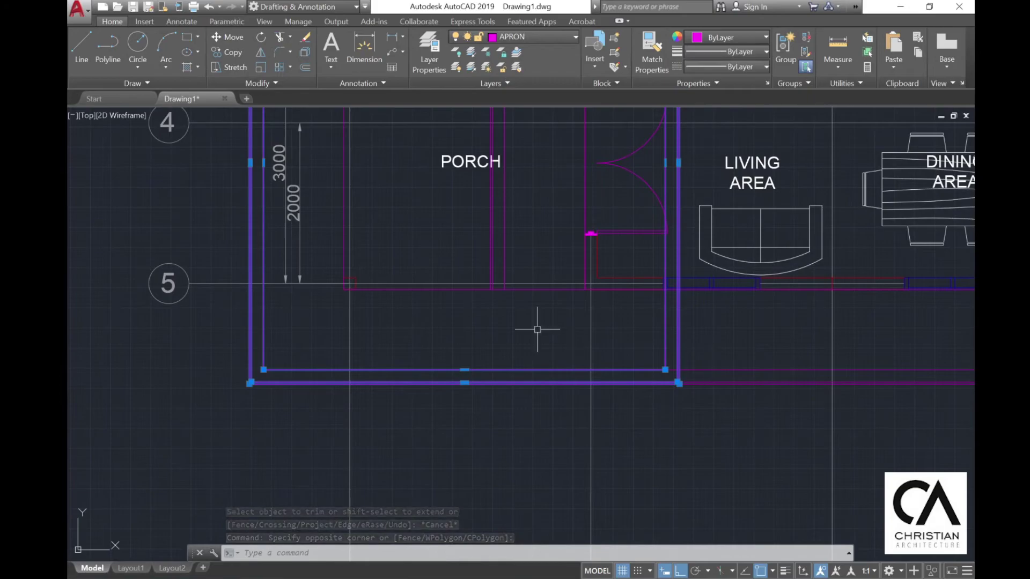
click(280, 36)
key(Return)
scroll(416, 290, up, 5)
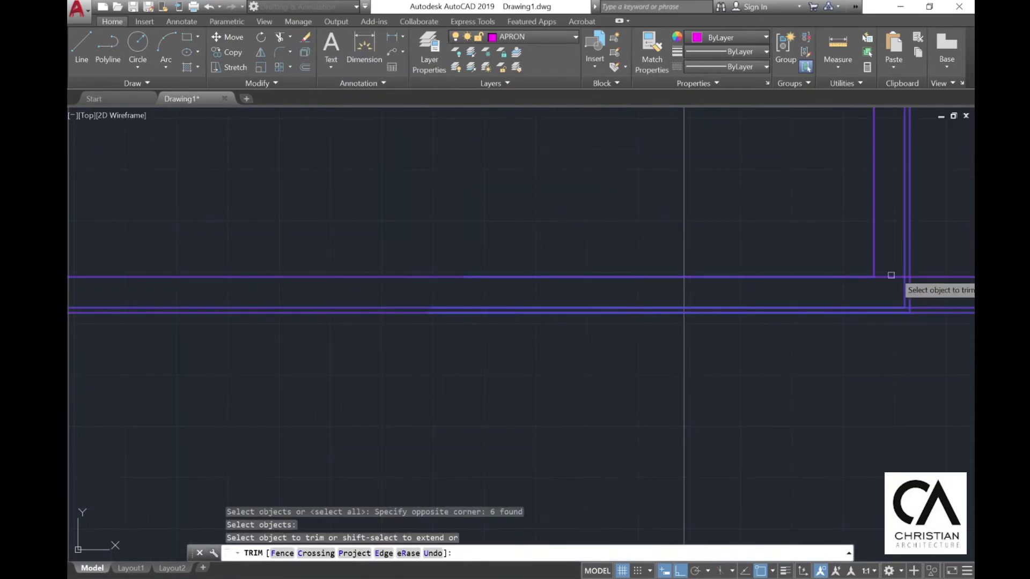
click(930, 252)
click(842, 236)
key(Escape)
- Trim the two short vertical stubs left between the lower apron lines below the living area
click(938, 296)
click(879, 285)
key(Escape)
middle_drag(876, 285, 777, 305)
click(280, 37)
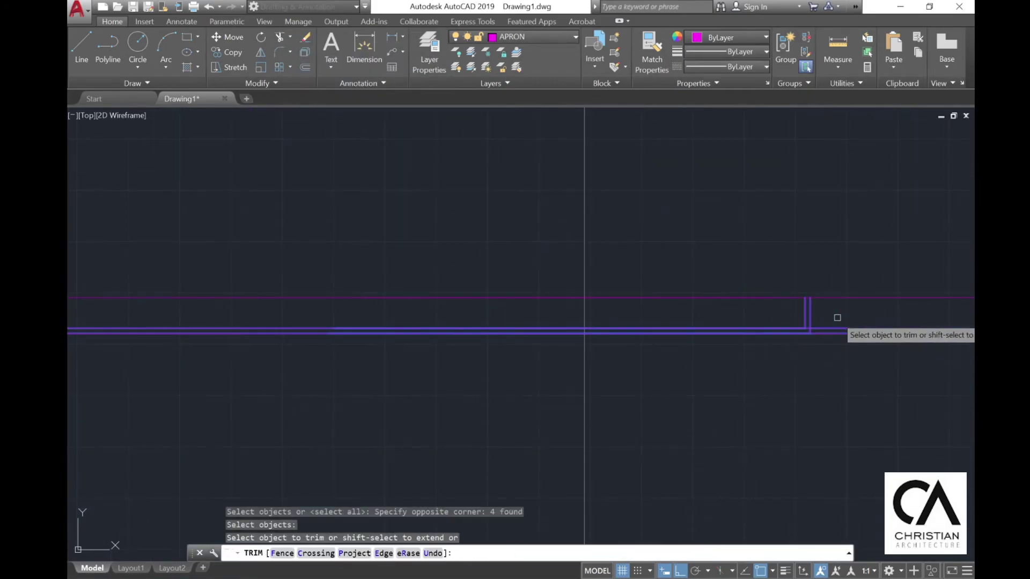
click(810, 316)
click(805, 317)
scroll(818, 332, up, 4)
key(Escape)
scroll(761, 318, down, 5)
- Stretch the overlapping end of the innermost lower porch apron line back to the house apron line
click(757, 292)
click(739, 322)
click(730, 284)
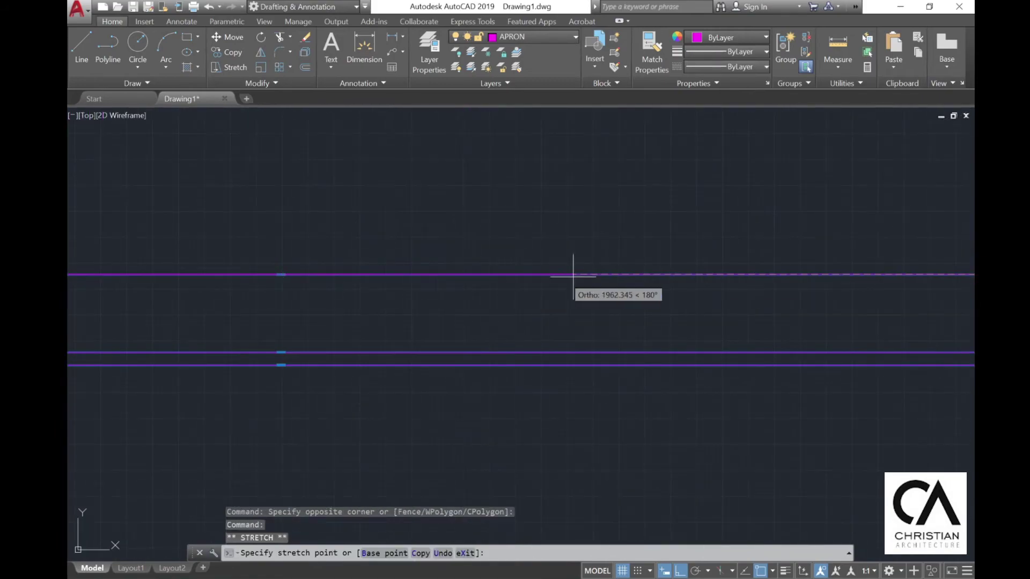
click(573, 277)
key(Escape)
- Stretch the overlapping end of the middle lower porch apron line back to the end of the matching house apron line
scroll(715, 329, down, 7)
middle_drag(715, 329, 686, 333)
click(404, 322)
click(386, 276)
scroll(665, 279, up, 6)
click(729, 294)
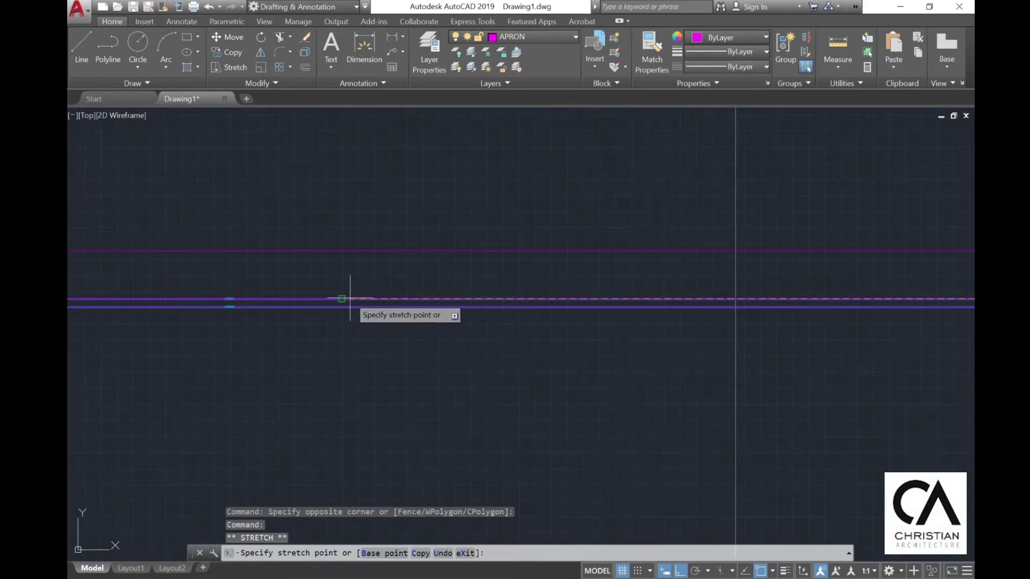
click(349, 298)
key(Escape)
- Stretch the overlapping end of the outermost lower porch apron line back to the end of the matching house apron line
click(424, 307)
scroll(590, 300, down, 4)
click(759, 301)
scroll(457, 308, up, 4)
scroll(588, 263, up, 2)
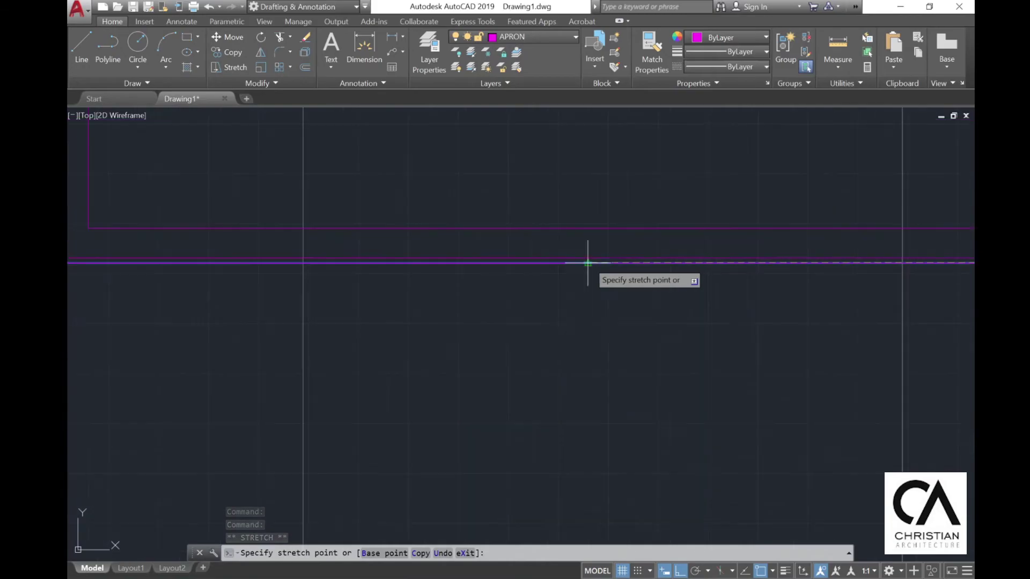
click(658, 262)
key(Escape)
- Erase the three leftover vertical apron segments crossing the porch
click(451, 315)
click(414, 202)
scroll(754, 237, down, 5)
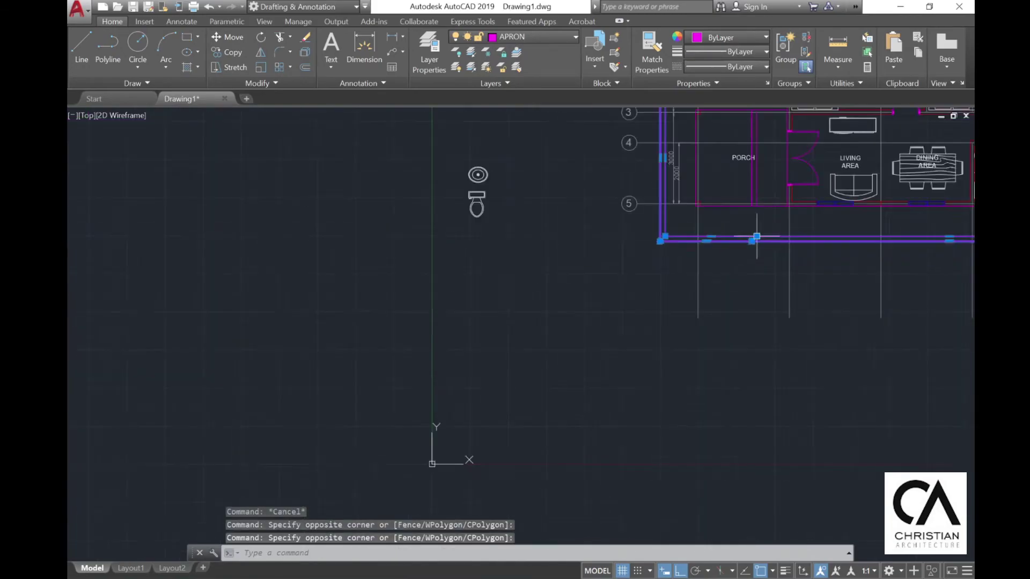
scroll(750, 162, up, 3)
key(Escape)
key(Delete)
scroll(495, 339, down, 5)
key(Escape)
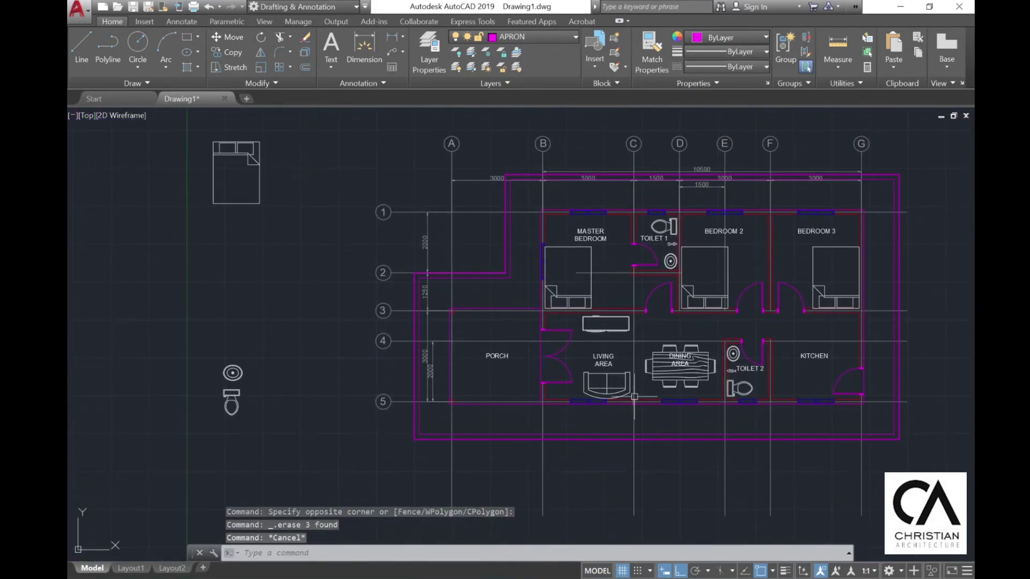
scroll(622, 398, up, 4)
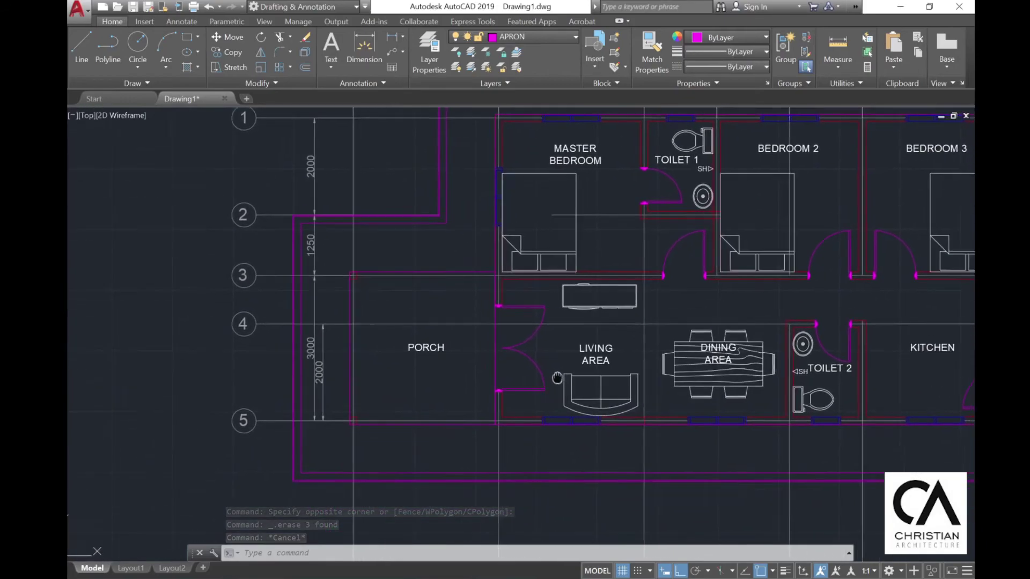
- Examine the finished apron outlines around the house and porch, including their corners and the overlapping grid dimensions
middle_drag(478, 157, 449, 195)
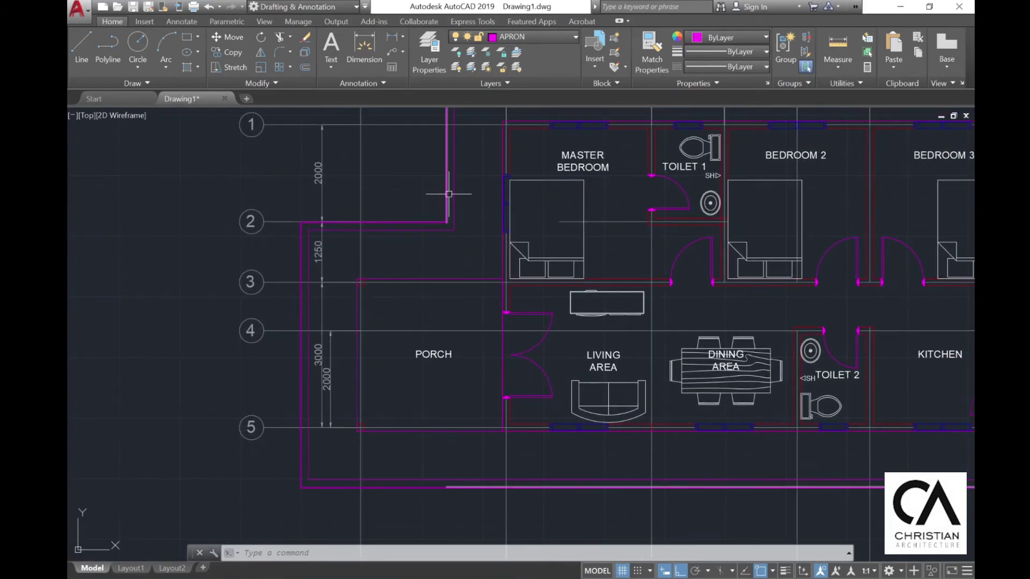
middle_drag(416, 274, 384, 294)
middle_drag(284, 308, 247, 435)
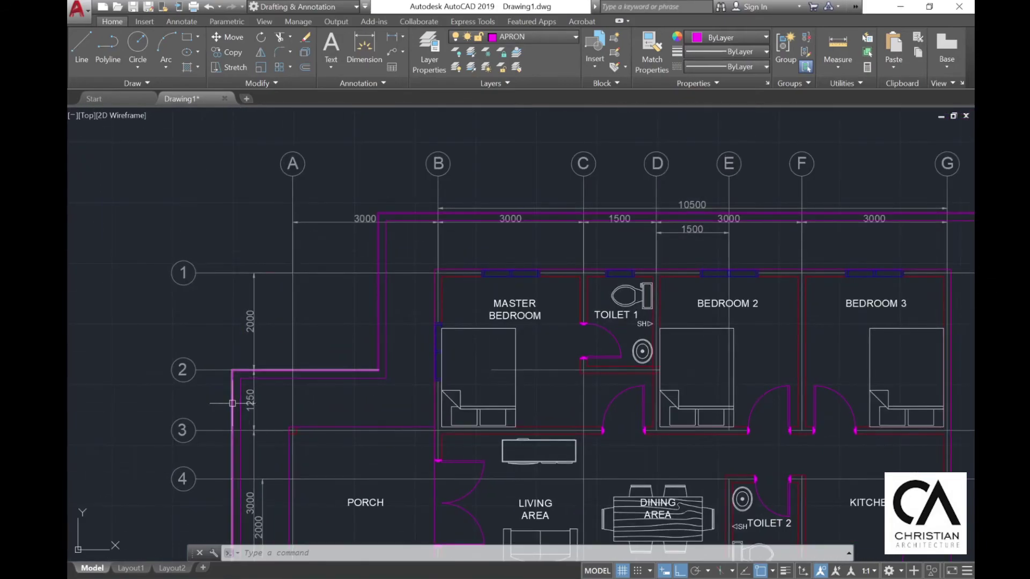
middle_drag(367, 371, 469, 202)
scroll(534, 241, down, 3)
middle_drag(515, 262, 427, 387)
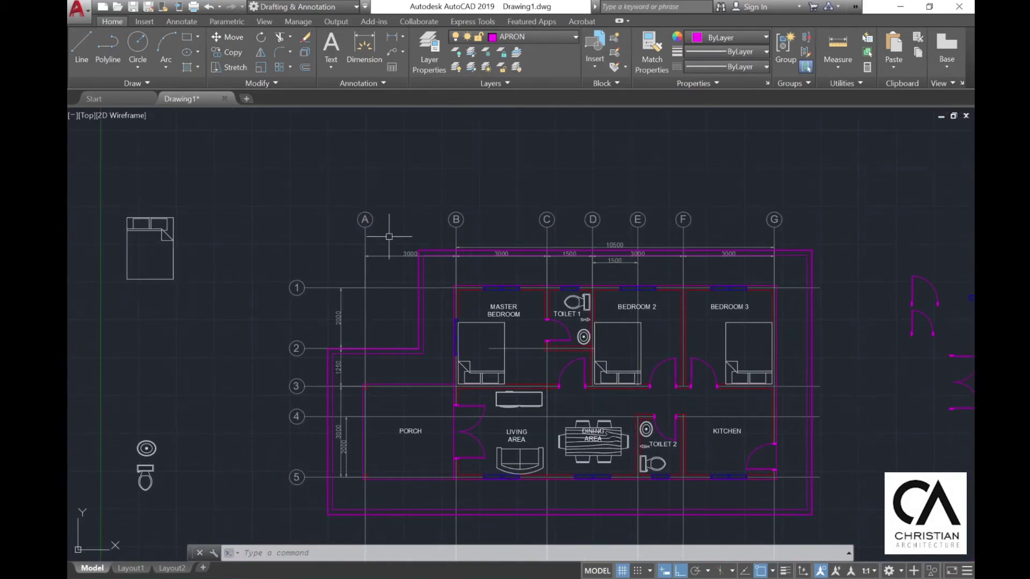
middle_drag(494, 273, 609, 171)
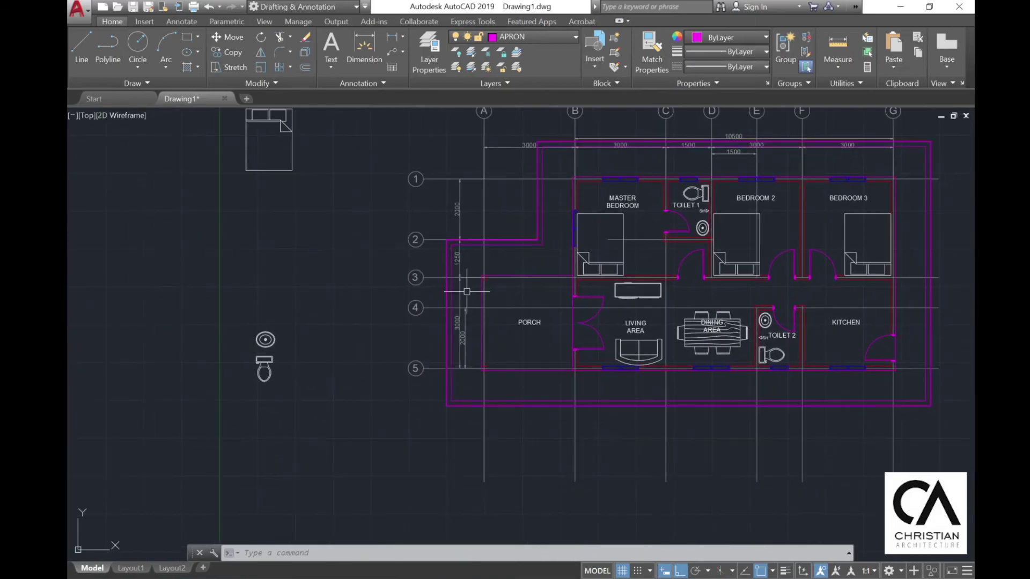
scroll(465, 292, up, 2)
middle_drag(448, 392, 529, 300)
scroll(512, 365, down, 2)
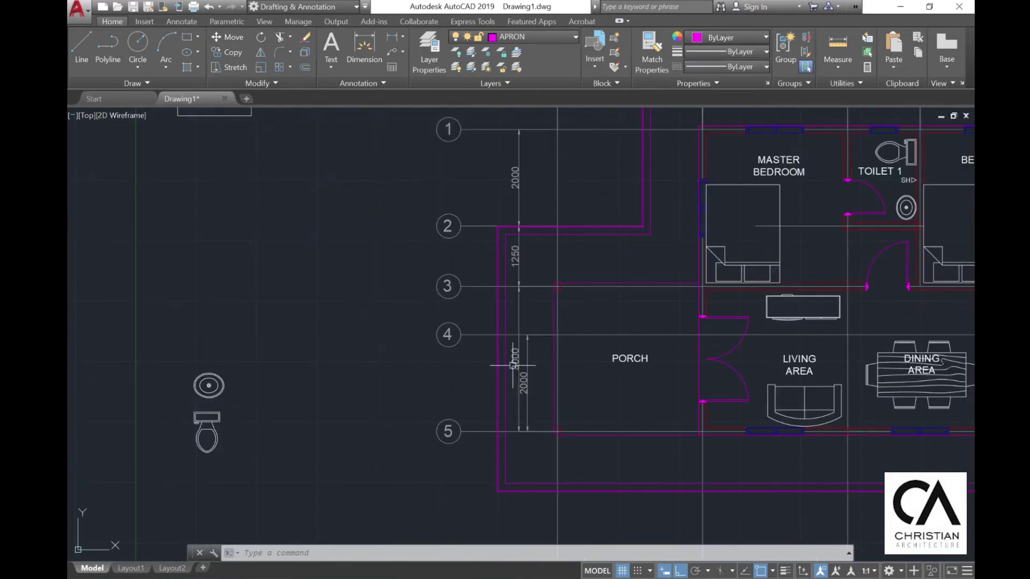
- Move row gridlines 1–5, with their bubbles and vertical dimensions, 1000 mm to the left away from the plan
click(230, 39)
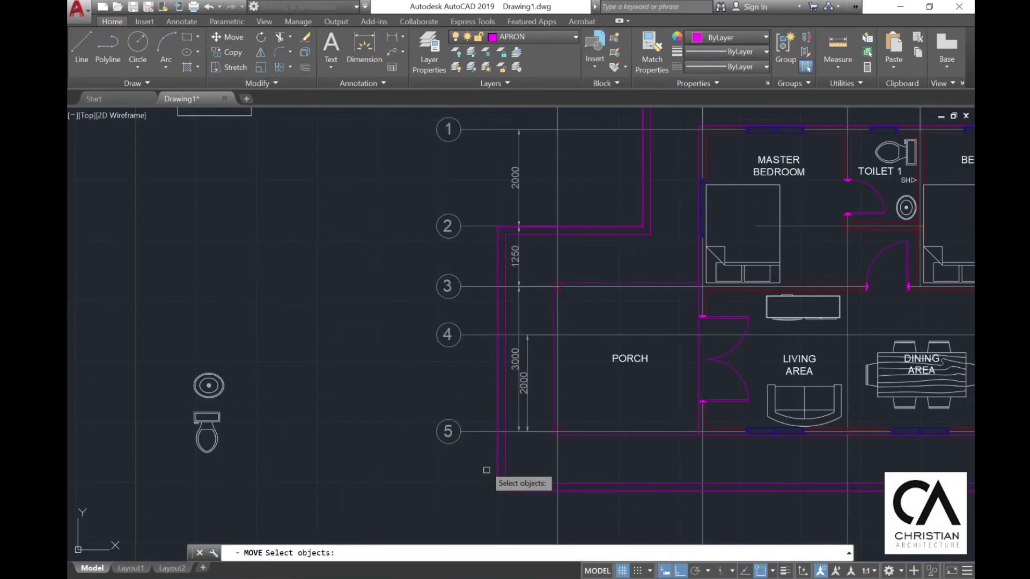
click(487, 470)
click(356, 126)
click(521, 184)
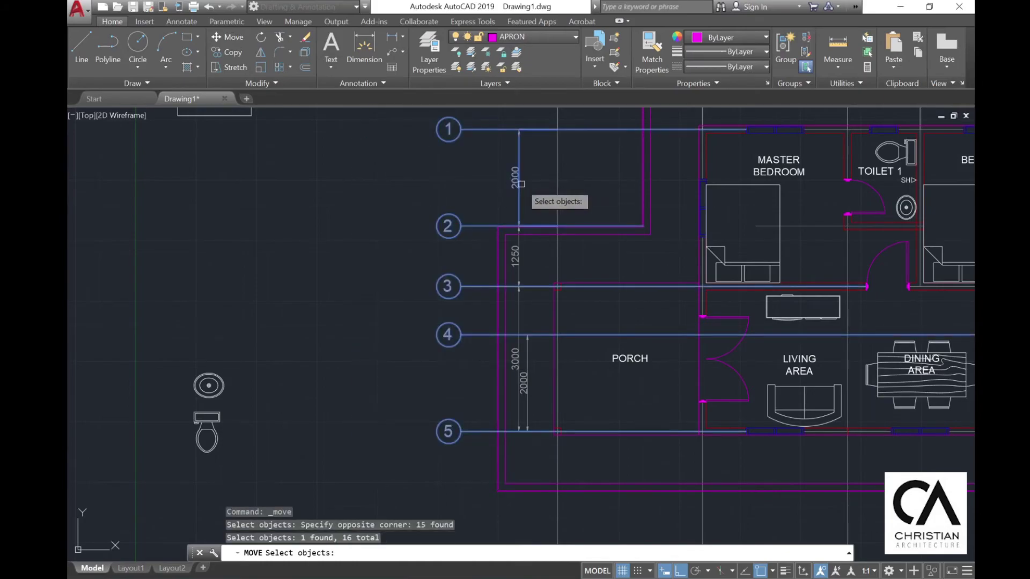
click(520, 259)
click(518, 378)
click(526, 382)
key(Return)
click(666, 401)
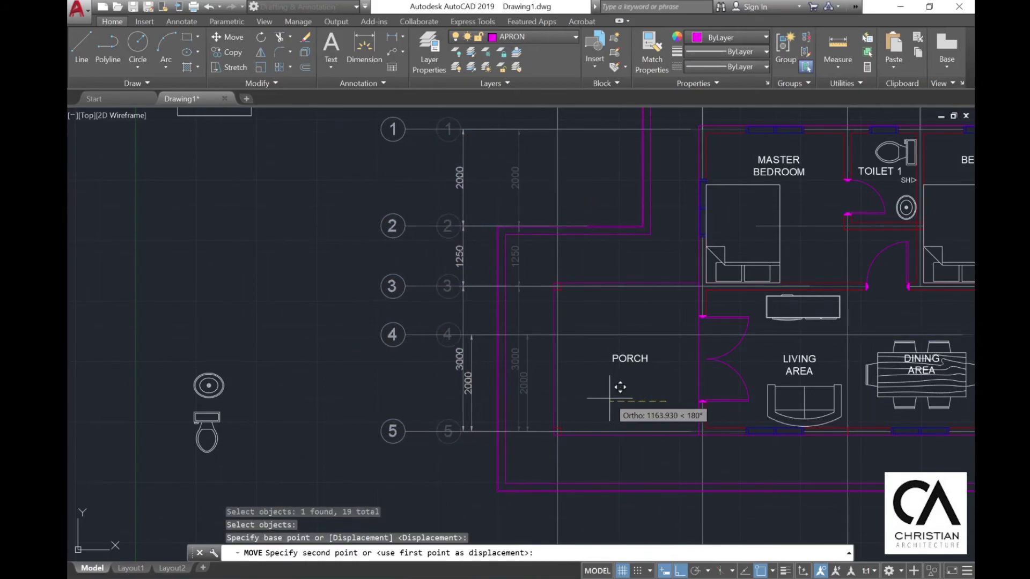
text(1000)
key(Return)
key(Escape)
- Move the vertical row dimensions left so their extension lines start at the outer apron line instead of gridline A
scroll(607, 393, up, 3)
click(607, 336)
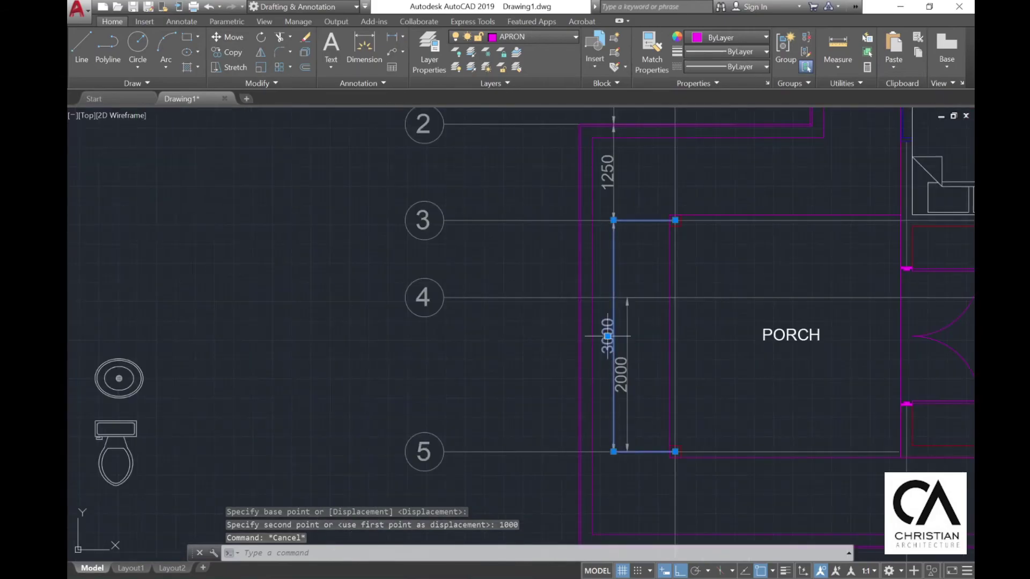
click(627, 304)
click(614, 191)
click(581, 156)
middle_drag(614, 156, 501, 305)
click(233, 37)
scroll(592, 305, up, 3)
click(811, 303)
scroll(708, 271, down, 3)
scroll(630, 281, up, 5)
click(589, 257)
scroll(588, 260, down, 6)
key(Escape)
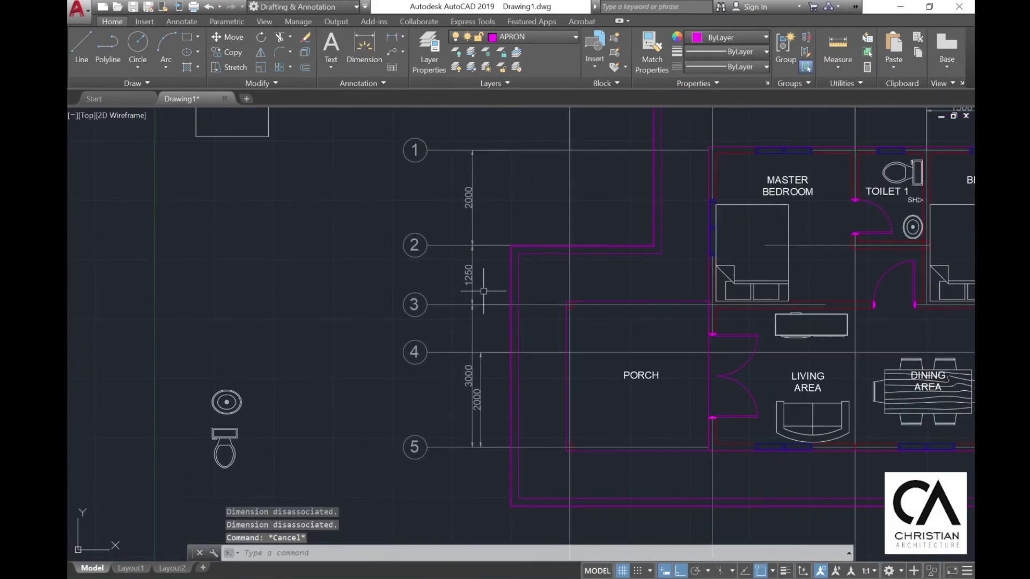
- Make GRIDLINE the current layer and dimension the distance between gridlines 1 and 3 beside the existing row dimensions
click(364, 48)
click(513, 36)
click(514, 147)
click(368, 49)
click(472, 150)
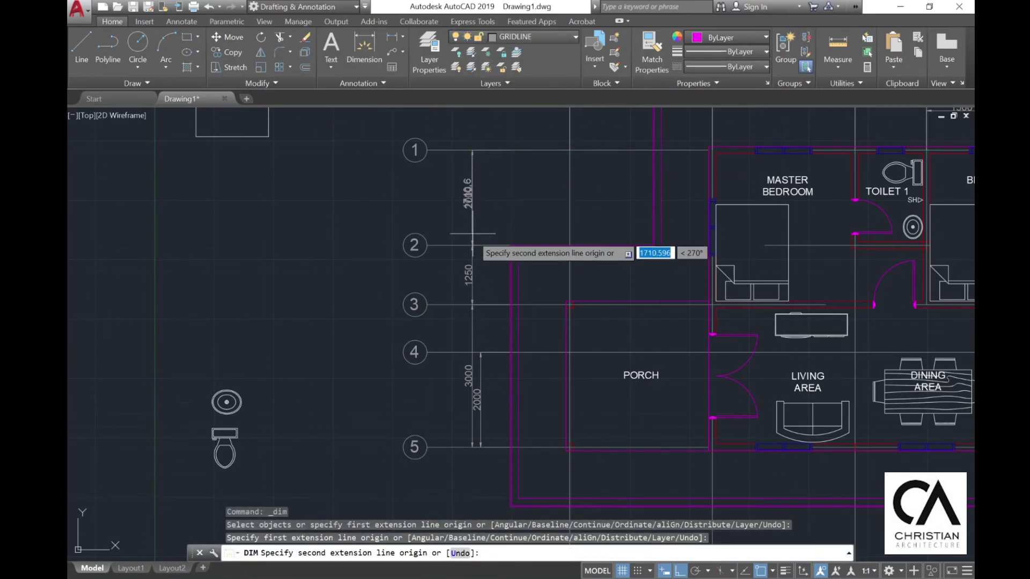
click(472, 305)
click(457, 281)
key(Escape)
- Stretch the upper extension point of the new dimension between gridlines 1 and 3 onto gridline 1
click(456, 209)
scroll(455, 142, up, 5)
click(563, 207)
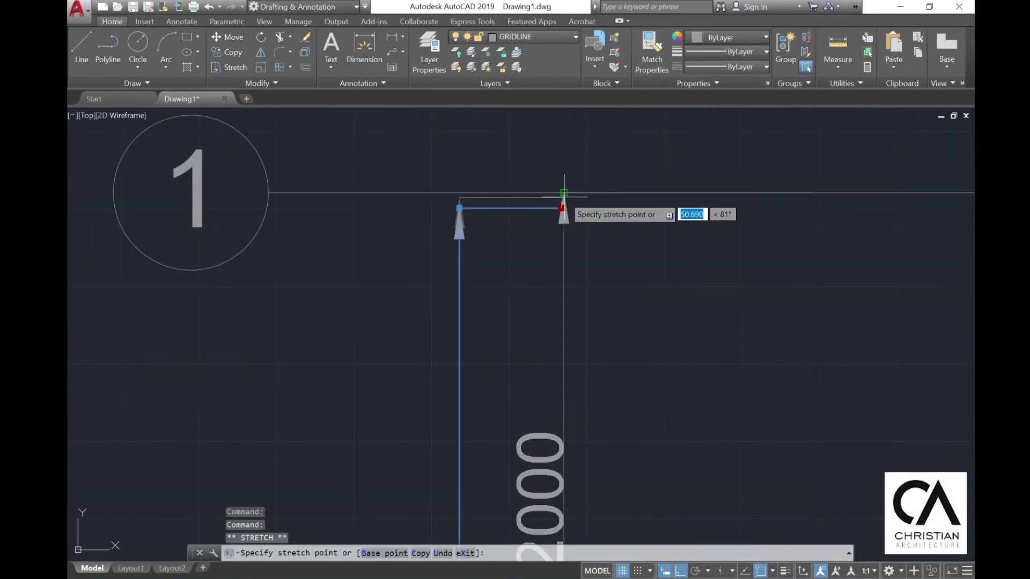
click(563, 194)
- Dimension the distance between gridlines 3 and 4 in line with the dimension between gridlines 4 and 5
scroll(559, 194, down, 4)
middle_drag(557, 267, 545, 110)
click(364, 49)
click(560, 288)
click(559, 211)
click(559, 245)
key(Escape)
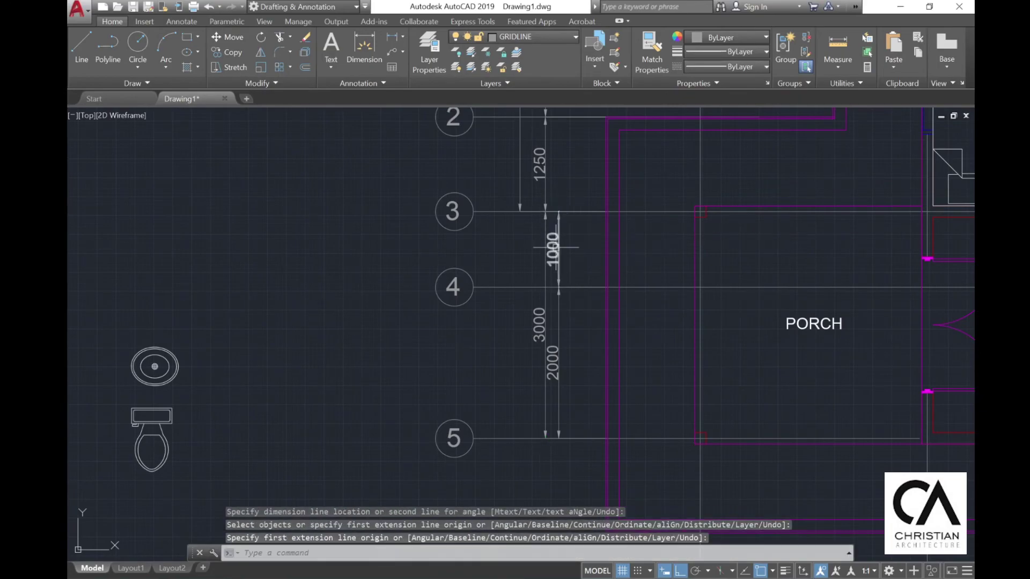
- Add an overall vertical dimension from gridline 1 to gridline 5 outside the other row dimensions
middle_drag(541, 274, 500, 366)
scroll(508, 261, down, 1)
click(364, 49)
click(487, 146)
scroll(496, 436, up, 2)
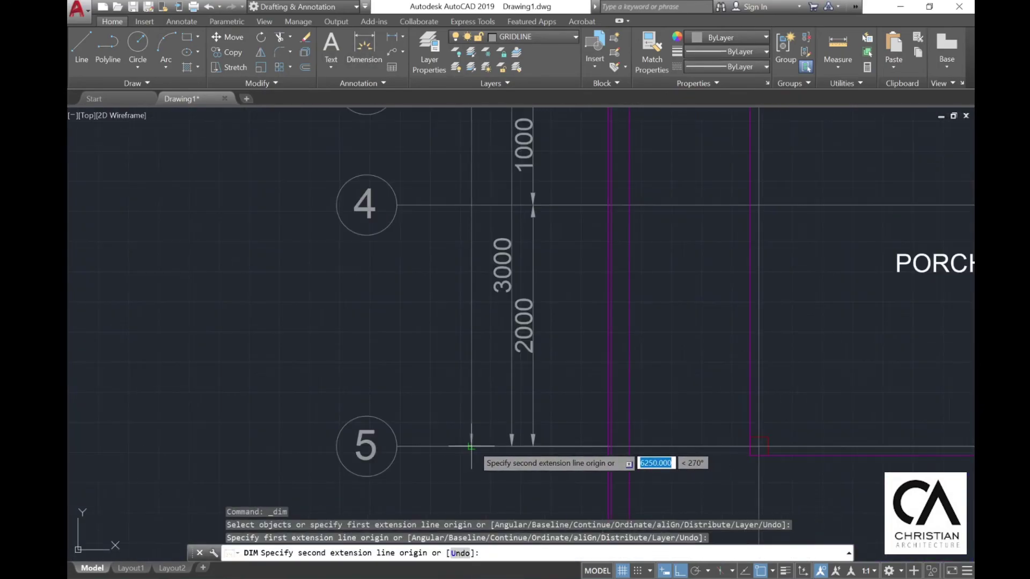
click(471, 446)
scroll(470, 446, down, 1)
middle_drag(468, 231, 468, 255)
click(447, 256)
- Move the 3–4, 4–5 and 3–5 row dimensions left so the 3–5 dimension aligns with the 1–3 dimension
click(227, 37)
click(542, 429)
click(464, 352)
click(503, 285)
key(Return)
scroll(480, 240, up, 5)
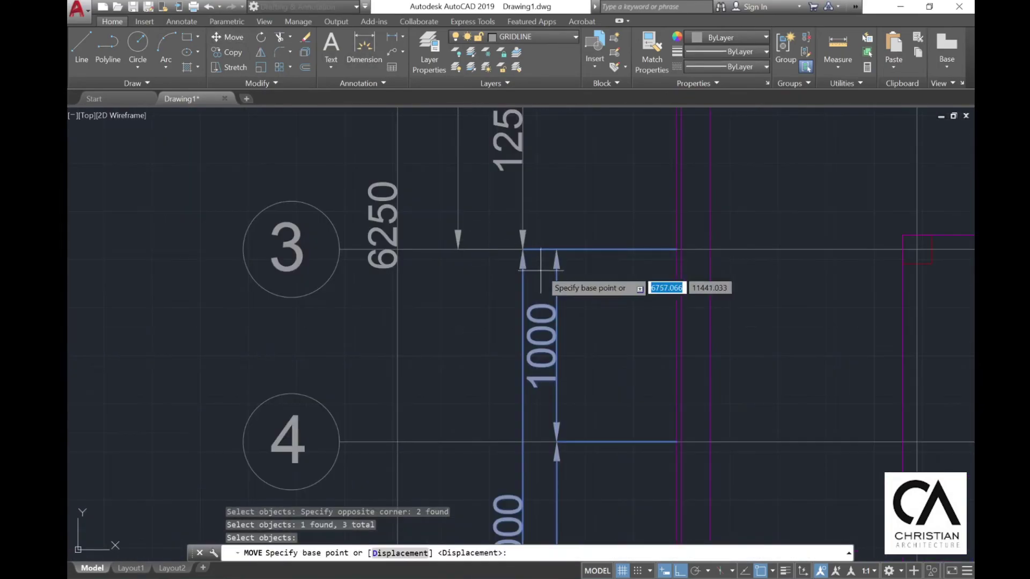
click(523, 249)
click(458, 249)
- Stretch the 3–4 and 4–5 dimension lines sideways to align with the dimension between gridlines 2 and 3
click(492, 261)
click(492, 249)
click(523, 249)
key(Escape)
click(492, 450)
click(492, 441)
click(523, 442)
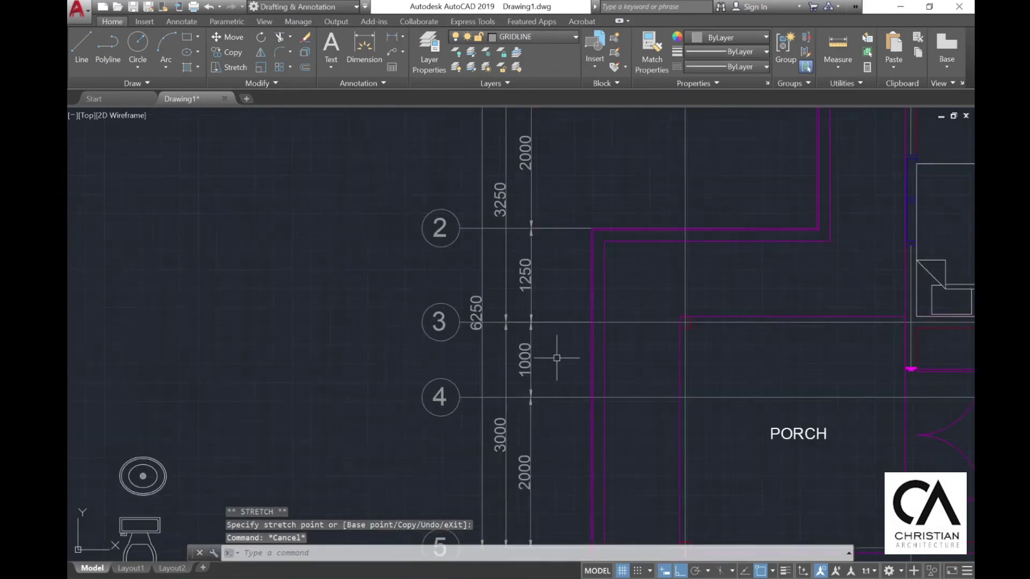
- Move column gridlines A–G with their bubbles up 1000 mm
middle_drag(644, 191, 376, 315)
click(232, 37)
click(919, 195)
click(239, 229)
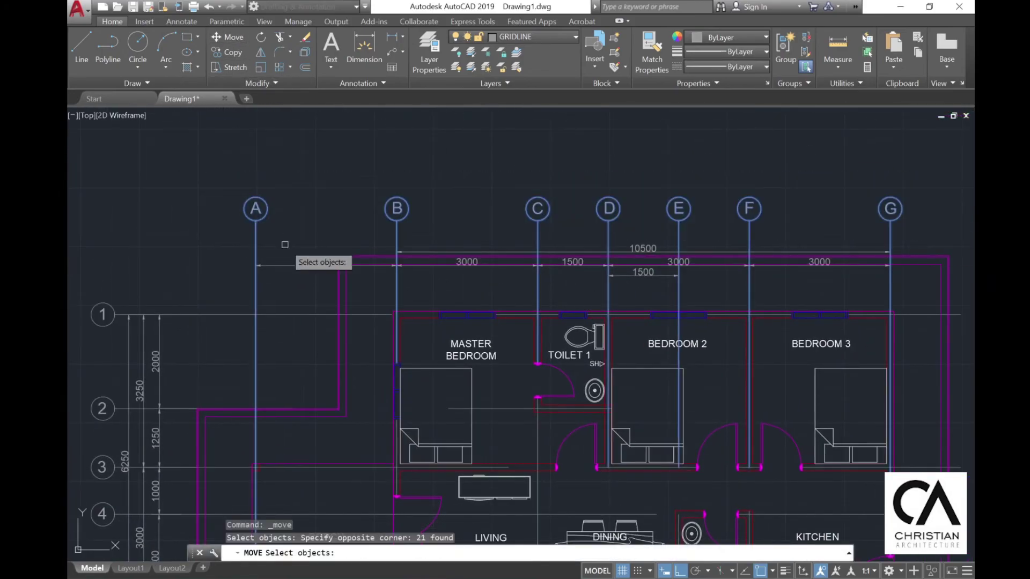
key(Return)
click(302, 247)
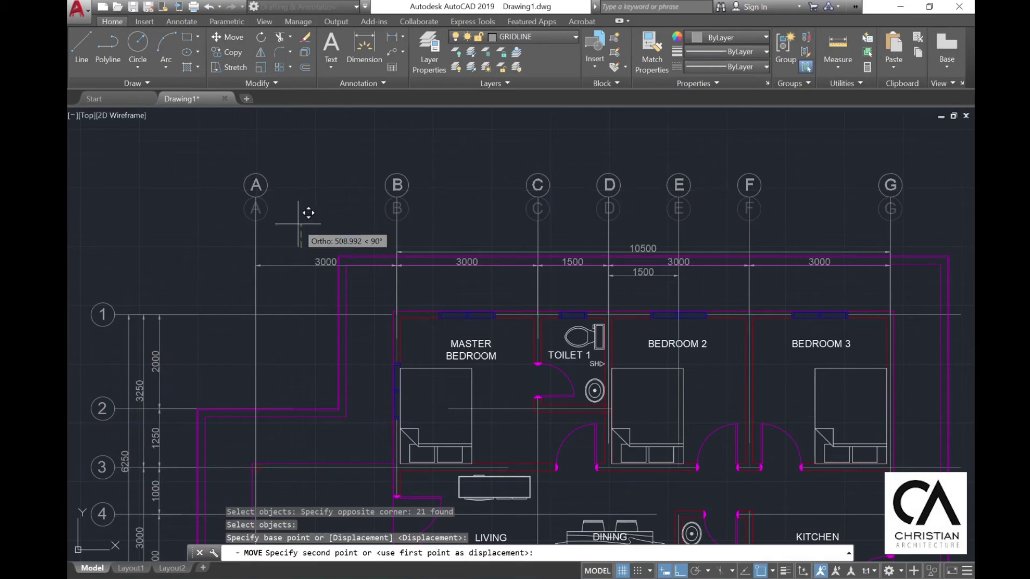
text(1000)
key(Return)
key(Return)
key(Escape)
- Move all seven horizontal column dimensions up 1000 mm, clear of the upper apron lines
key(Return)
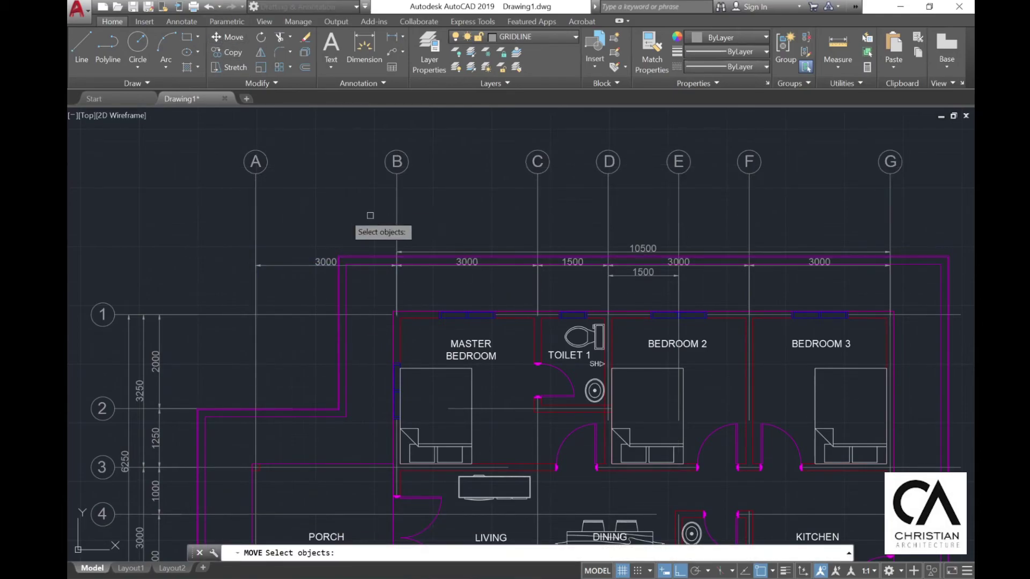
scroll(315, 238, up, 4)
click(315, 238)
click(279, 322)
click(742, 304)
middle_drag(751, 300, 248, 278)
click(408, 284)
click(636, 310)
click(657, 285)
key(Return)
click(749, 360)
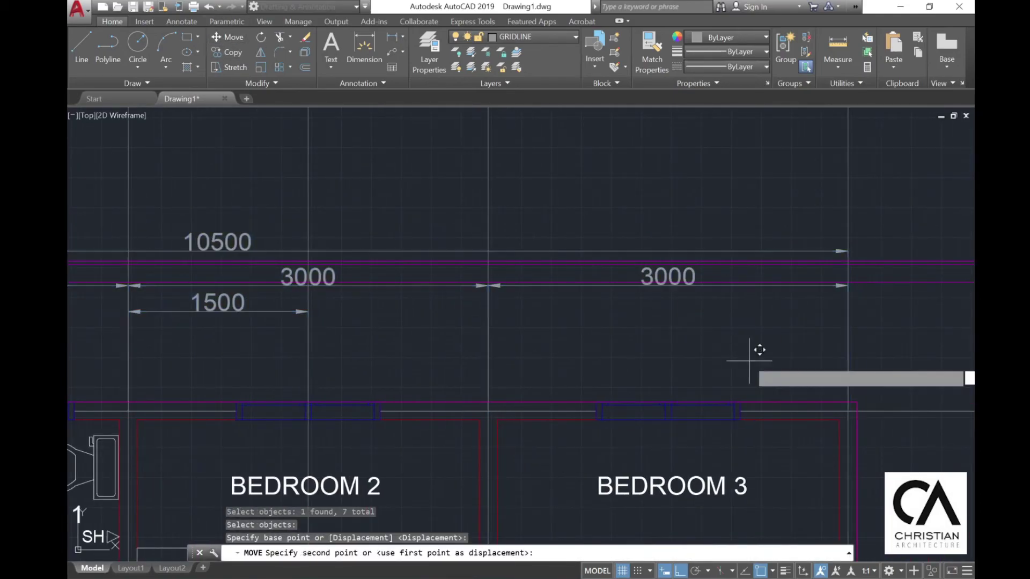
scroll(749, 225, down, 1)
middle_drag(749, 225, 823, 329)
text(1000)
key(Return)
key(Escape)
scroll(891, 271, down, 2)
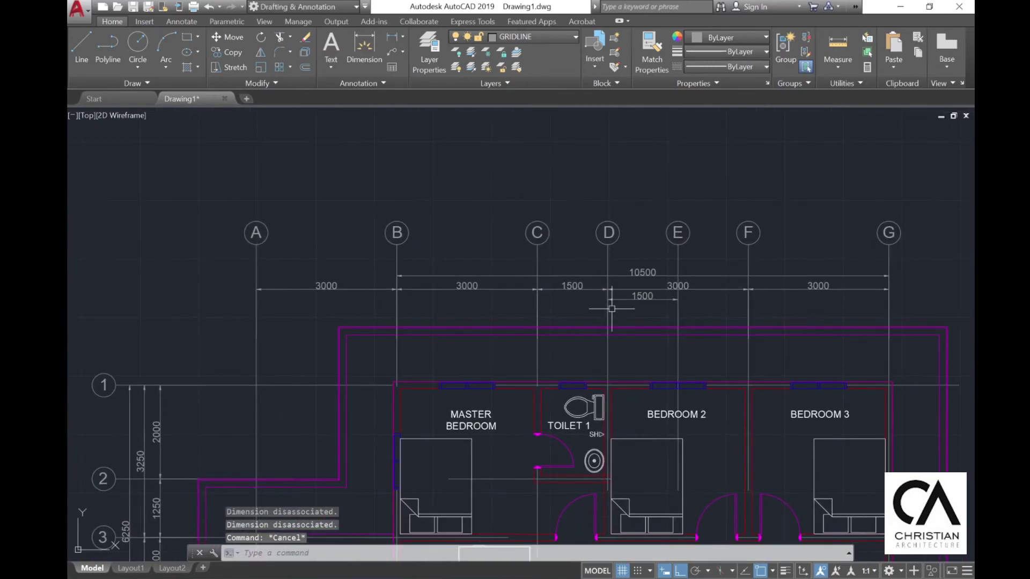
- Trim the gridline ends that project past the right-hand and lower walls of the house
middle_drag(891, 299, 848, 172)
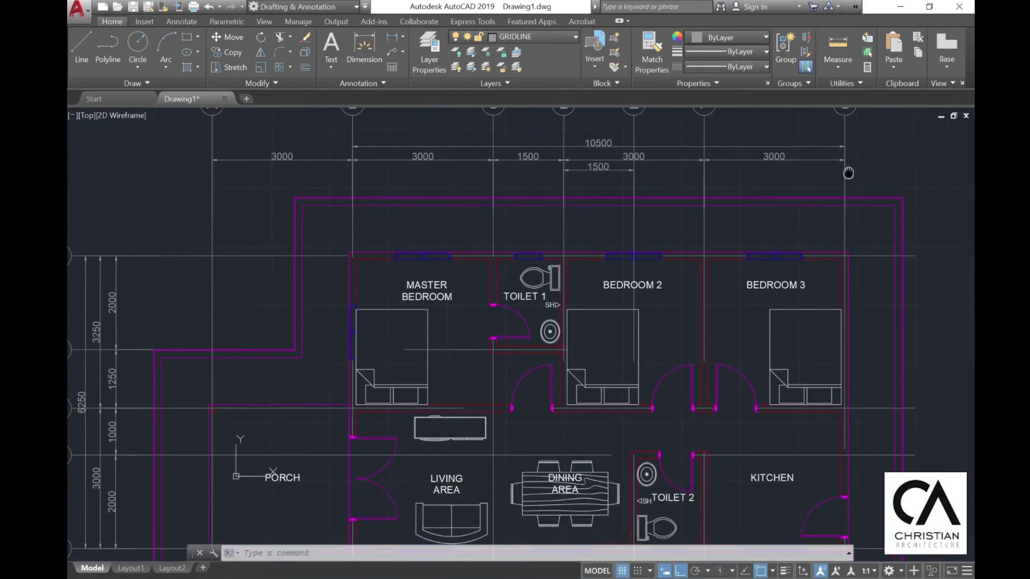
middle_drag(407, 483, 412, 385)
key(Escape)
key(Escape)
scroll(448, 335, down, 1)
middle_drag(449, 335, 516, 350)
text(m)
key(Return)
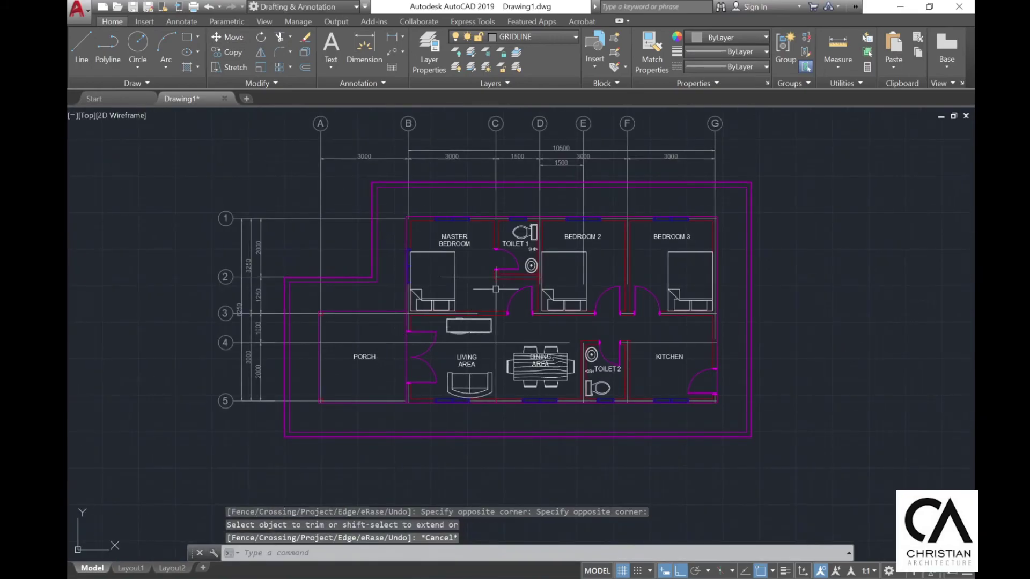
- Examine where the gridlines still run through the bedrooms, toilets, living area and porch
scroll(502, 267, up, 3)
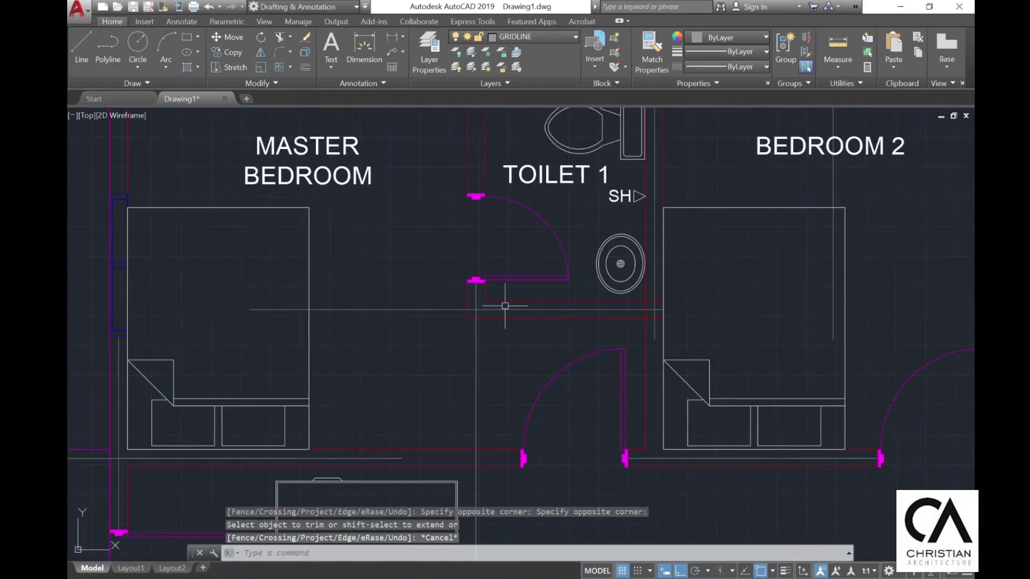
middle_drag(603, 339, 512, 385)
scroll(583, 324, down, 1)
middle_drag(563, 336, 527, 339)
middle_drag(620, 266, 578, 341)
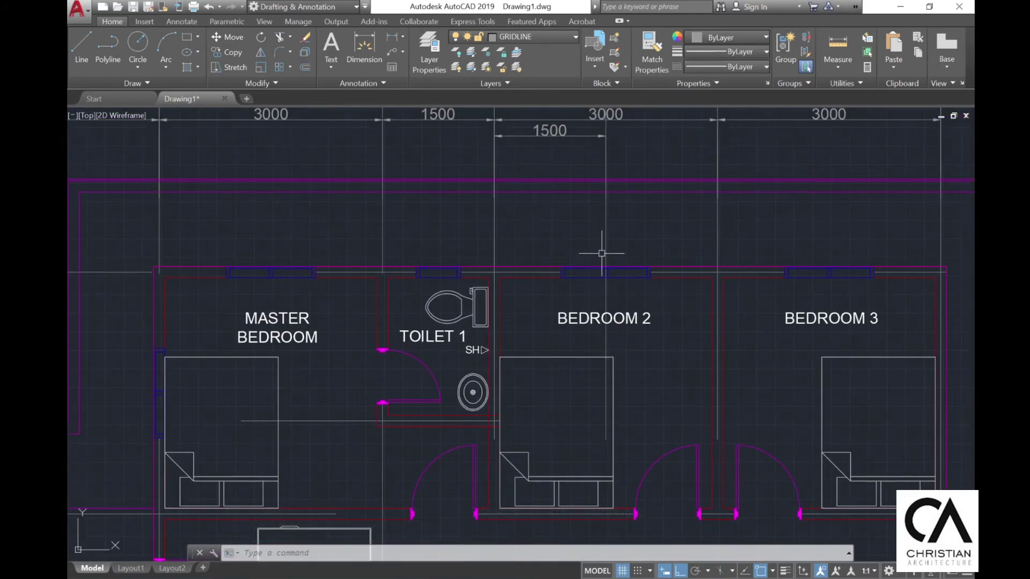
middle_drag(596, 395, 577, 343)
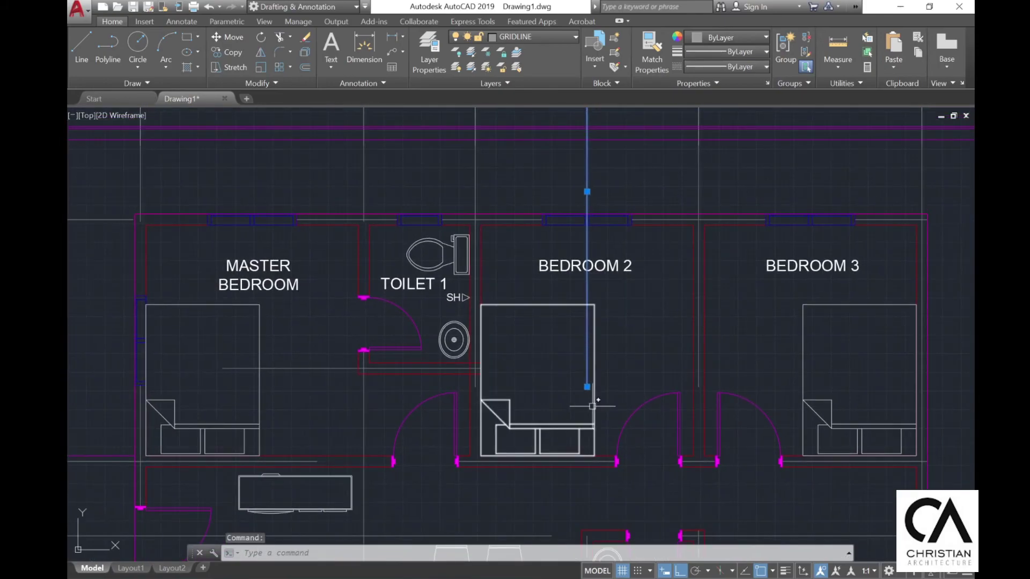
middle_drag(597, 251, 558, 357)
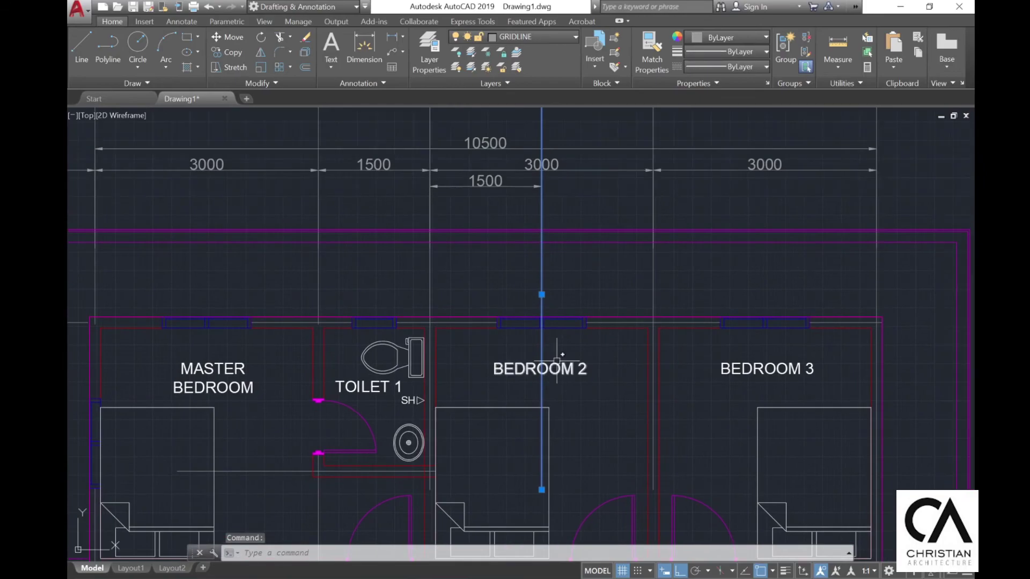
mouse_move(561, 285)
middle_down()
mouse_move(561, 336)
mouse_move(556, 296)
mouse_move(634, 282)
mouse_move(696, 224)
middle_up()
scroll(620, 280, down, 2)
key(Escape)
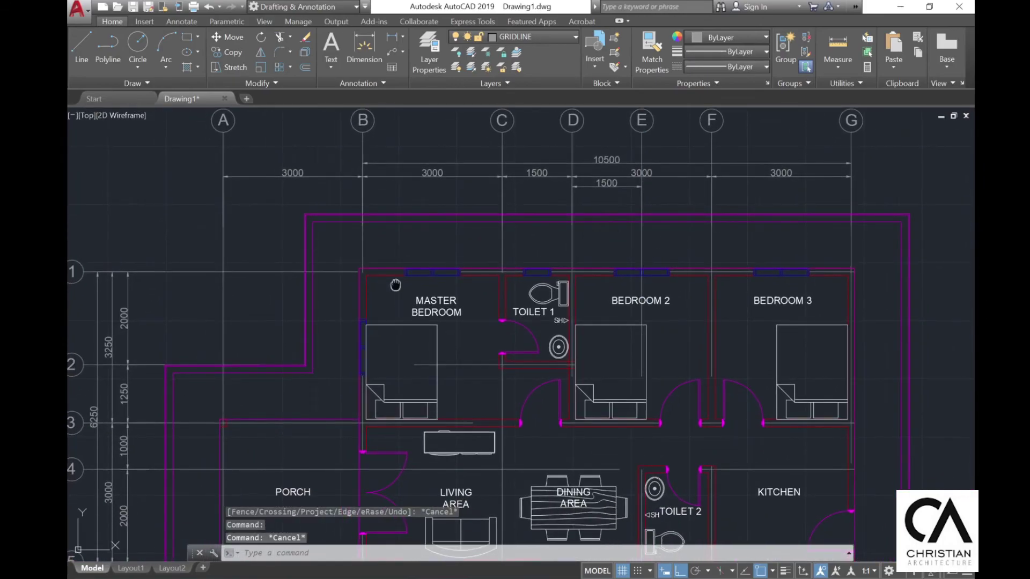
mouse_move(395, 285)
middle_down()
mouse_move(377, 259)
mouse_move(410, 210)
mouse_move(410, 188)
mouse_move(380, 225)
mouse_move(335, 212)
middle_up()
mouse_move(377, 276)
middle_down()
mouse_move(416, 284)
mouse_move(453, 256)
middle_up()
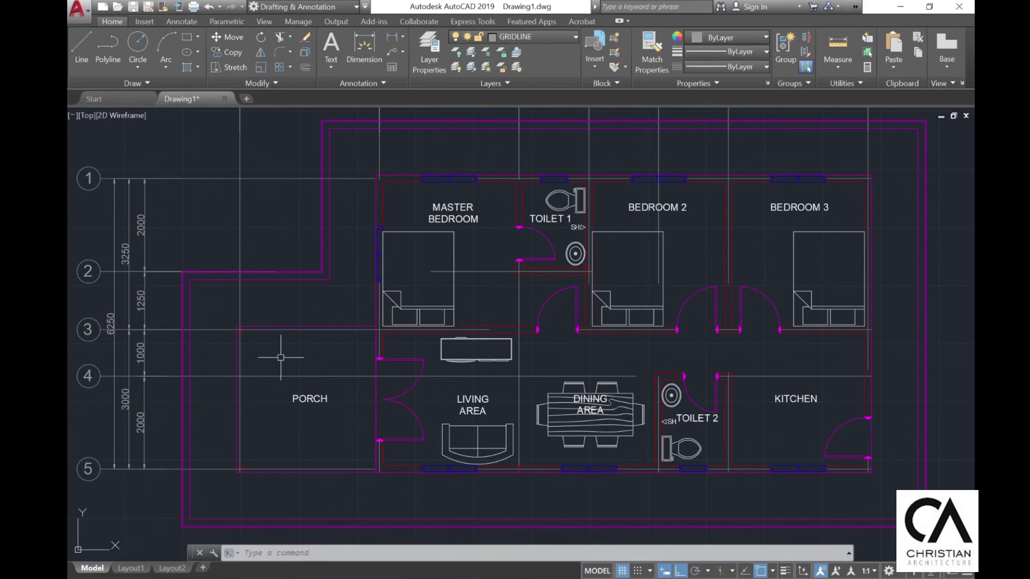
middle_drag(172, 455, 210, 414)
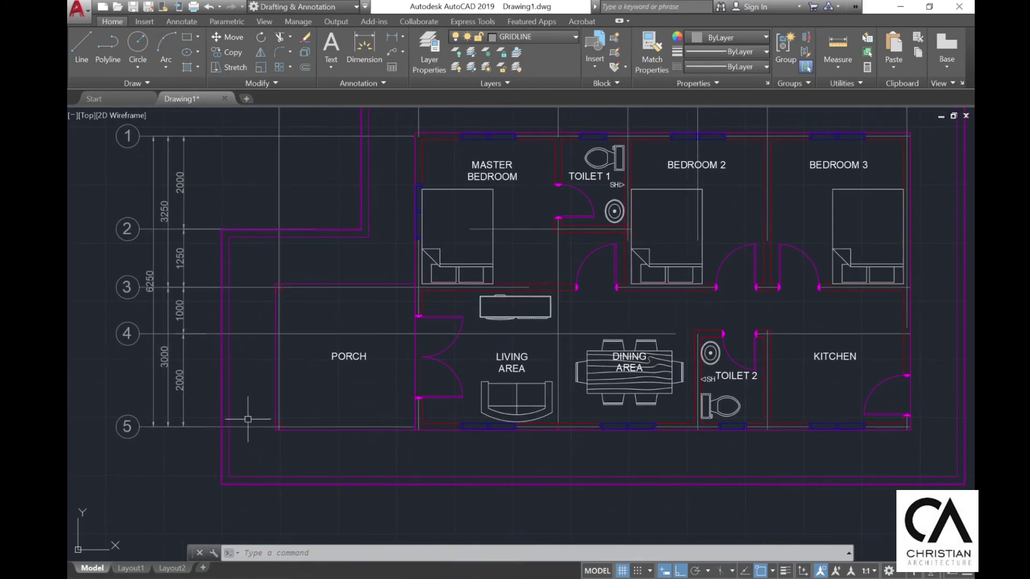
click(279, 40)
middle_drag(288, 312, 259, 360)
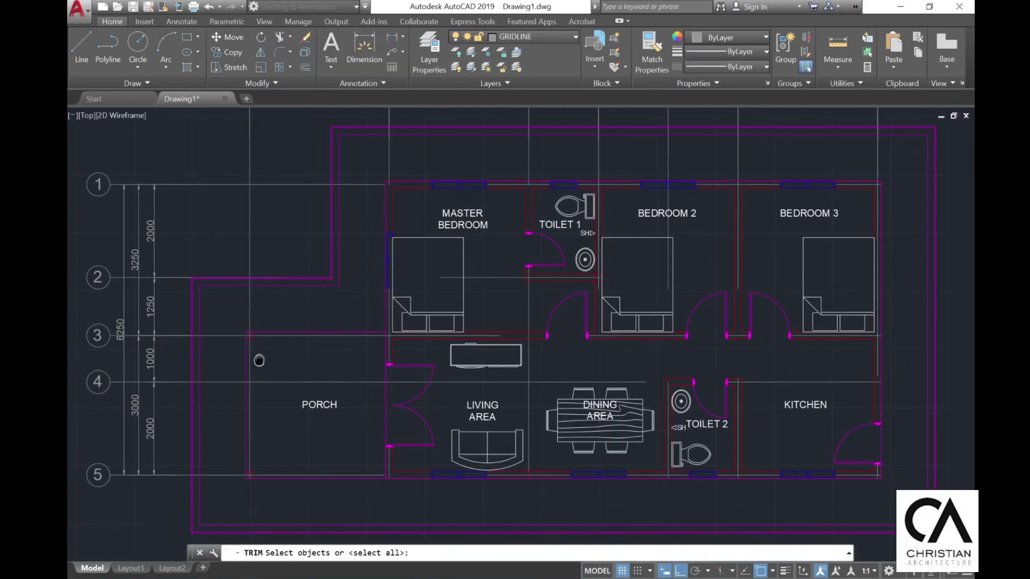
scroll(259, 360, down, 5)
key(Escape)
- Draw a horizontal line about 14200 mm long across gridlines A–G, between the column dimensions and the upper apron line
scroll(284, 236, up, 7)
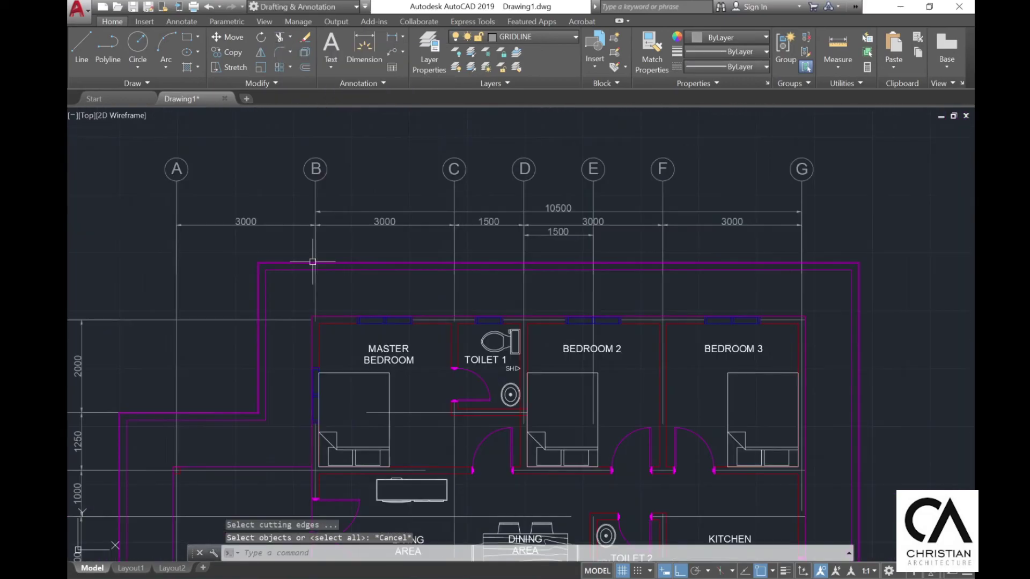
middle_drag(304, 287, 298, 284)
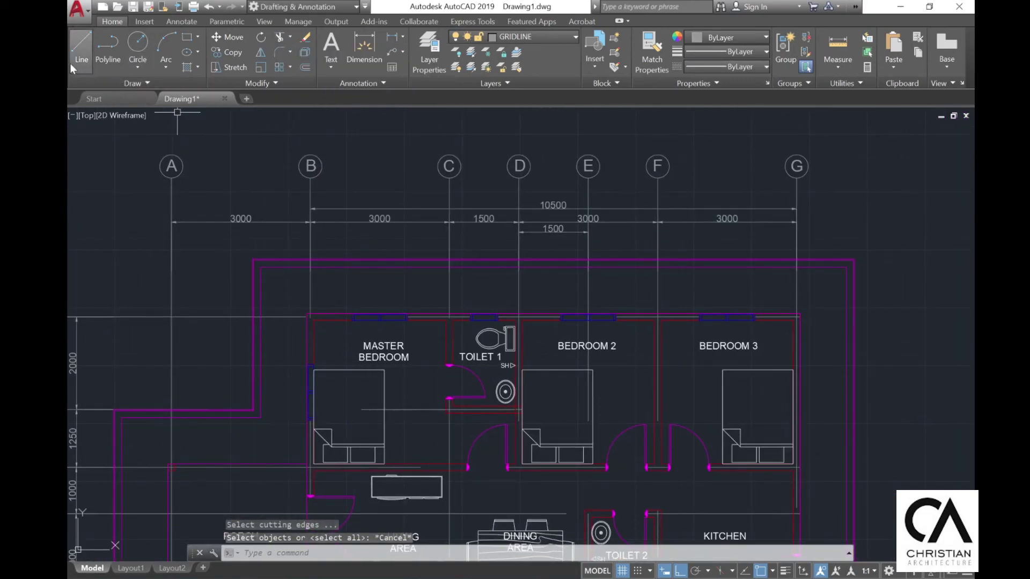
click(87, 52)
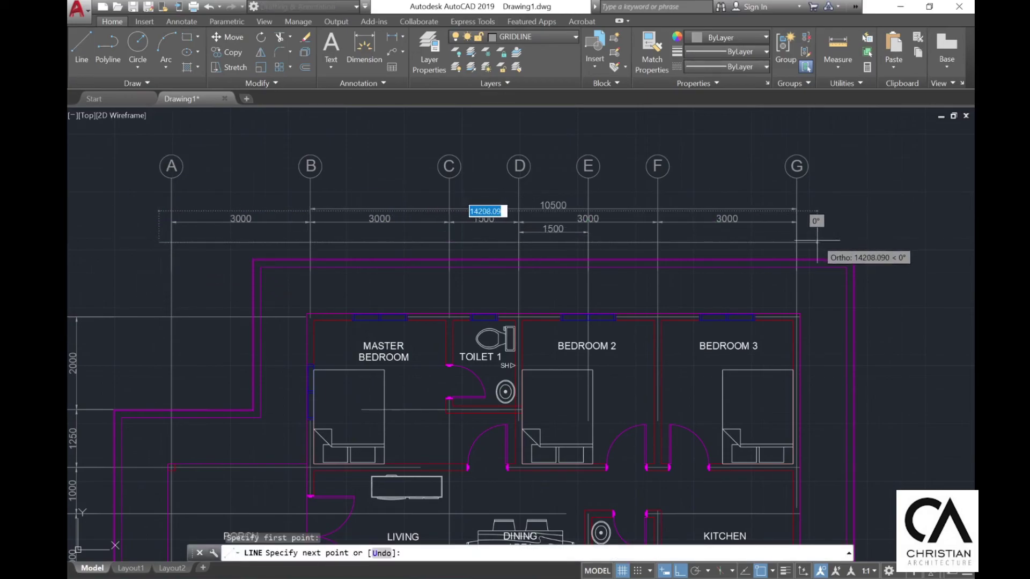
key(Escape)
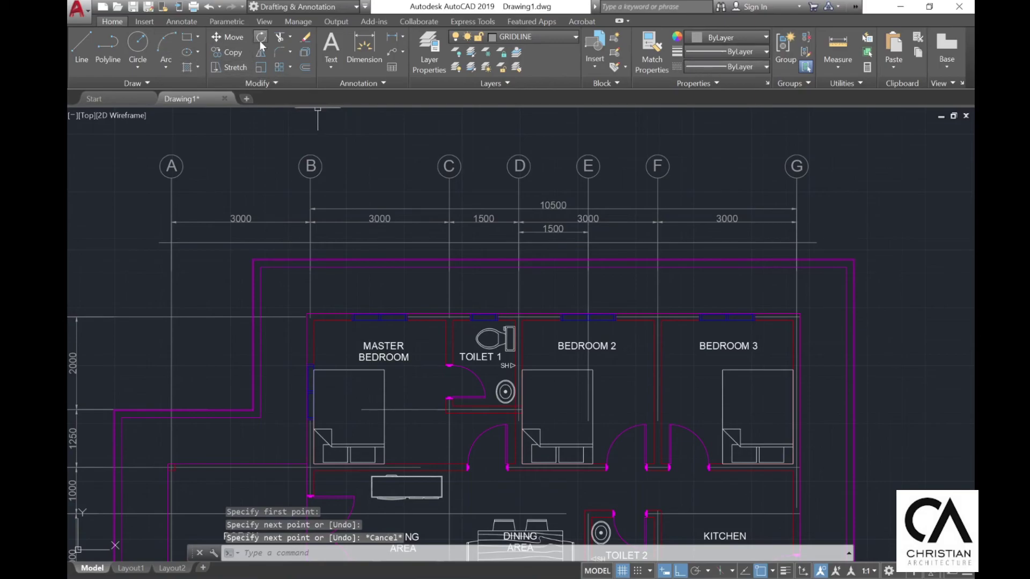
- Trim the vertical gridlines A–G below the horizontal line drawn between the column dimensions and the apron
click(280, 37)
click(813, 261)
click(154, 226)
key(Return)
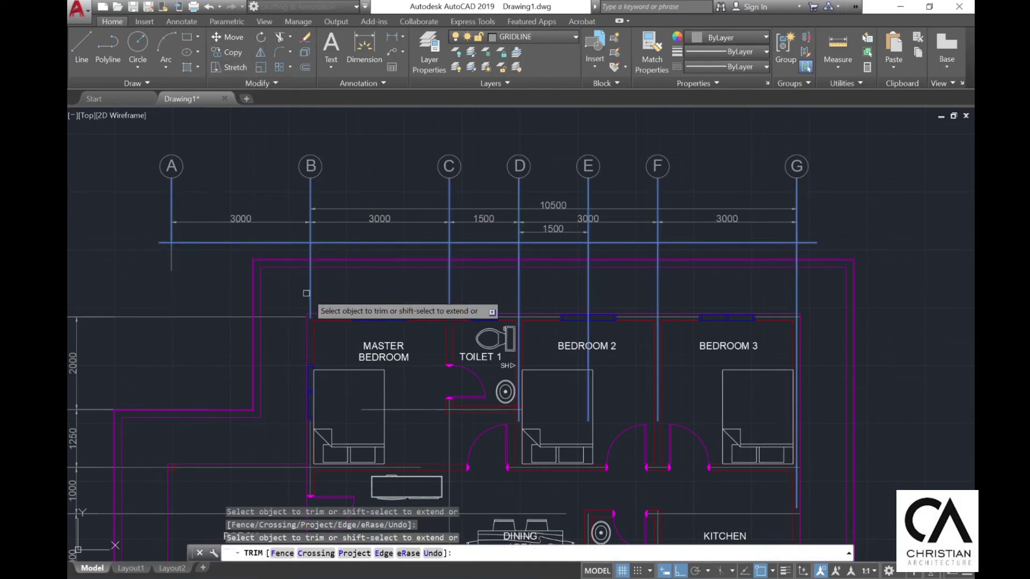
click(817, 299)
click(297, 285)
key(Escape)
- Shorten the extension lines of the F–G column dimension, and the one at gridline G, up to the horizontal line
click(798, 250)
click(797, 271)
click(797, 242)
key(Escape)
click(657, 263)
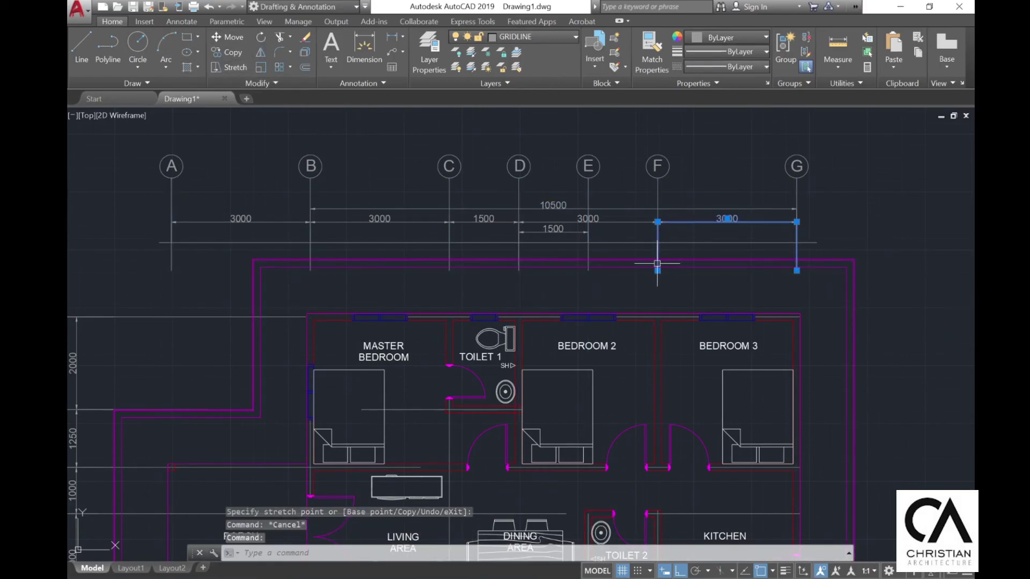
scroll(658, 273, up, 1)
click(658, 268)
click(657, 225)
click(879, 269)
click(879, 225)
key(Escape)
- Shorten the extension lines of the selected column dimensions at gridlines C, D, E and F up to the horizontal line
click(678, 283)
click(321, 239)
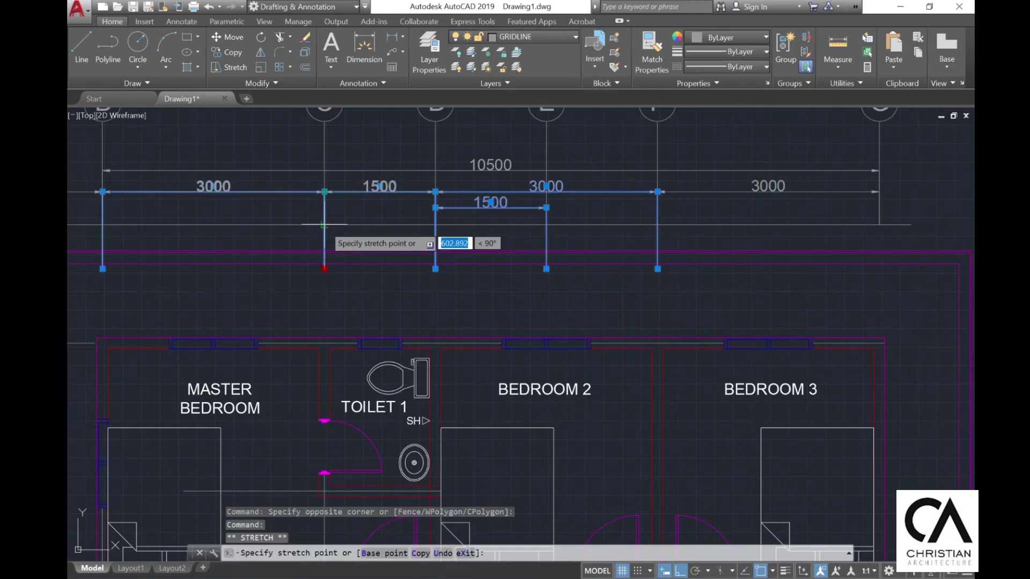
click(324, 225)
click(435, 268)
click(435, 224)
click(546, 268)
click(546, 224)
click(658, 269)
click(658, 225)
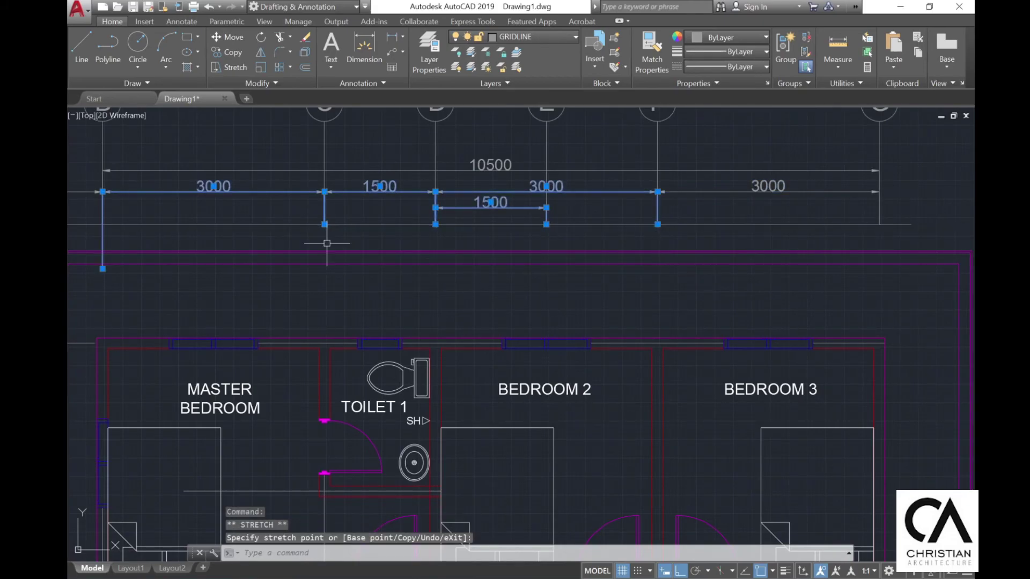
key(Escape)
- Shorten the remaining dimension extension lines at gridlines A and B, and erase the horizontal helper line
middle_drag(99, 220, 236, 231)
key(Escape)
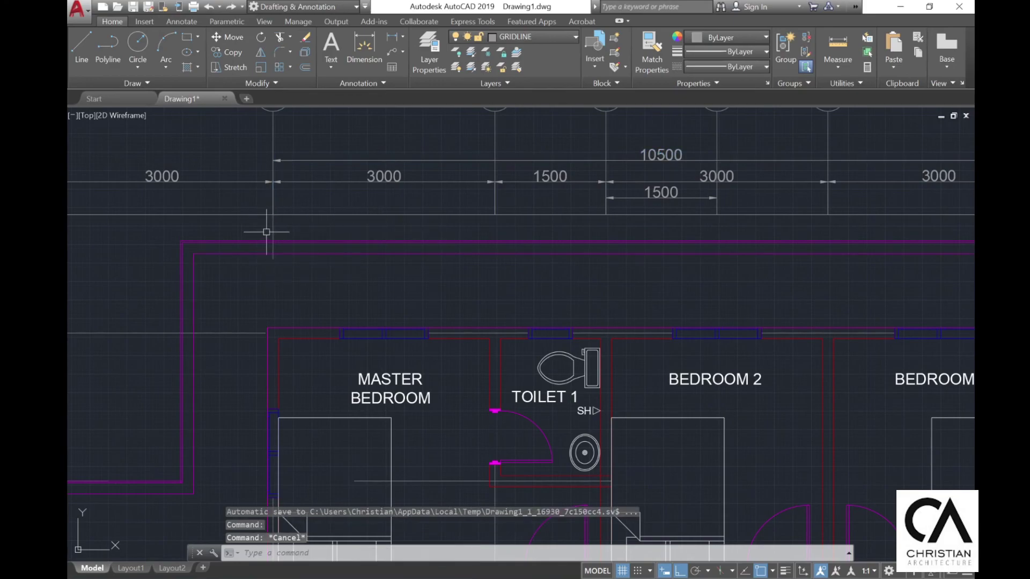
key(Escape)
scroll(273, 214, down, 5)
scroll(336, 222, up, 5)
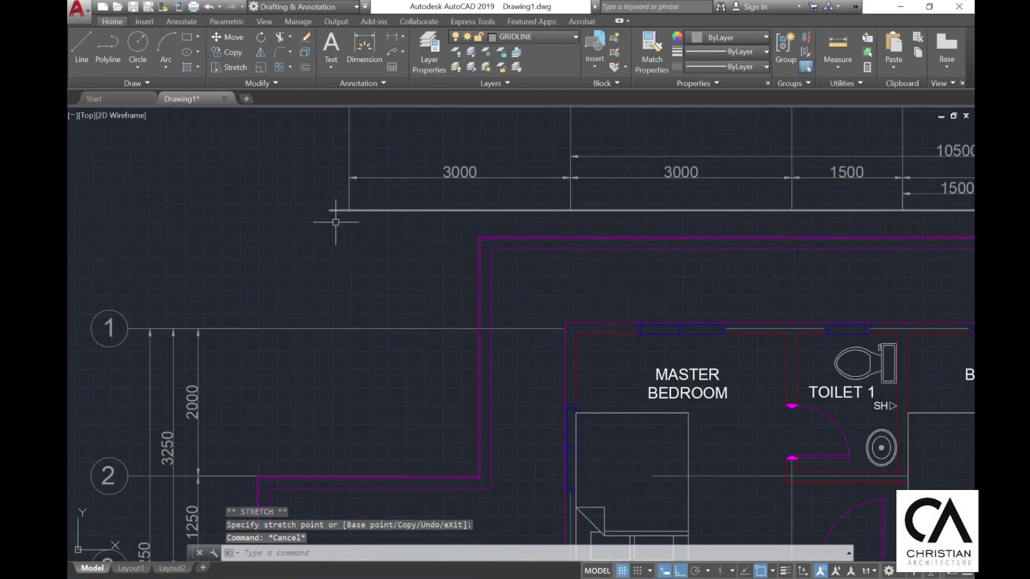
key(Escape)
scroll(360, 292, down, 5)
scroll(301, 214, up, 4)
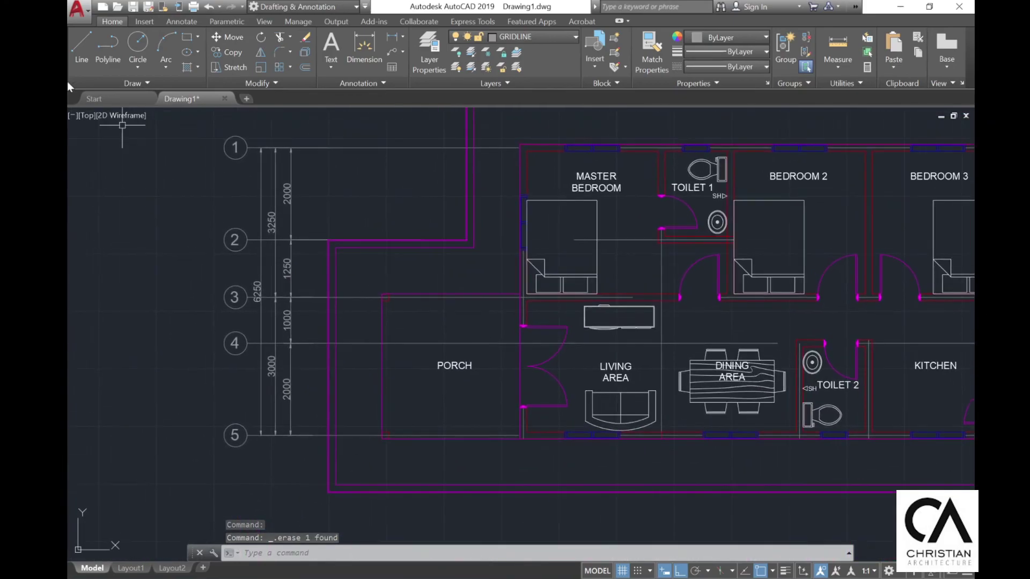
- Draw a vertical line across gridlines 1–5, between the row dimensions and the apron's outer edge beside the porch
text(l)
key(Return)
key(Escape)
middle_drag(292, 473, 340, 469)
- Trim the row gridlines on the house side of the vertical line beside the row dimensions
click(279, 36)
click(368, 449)
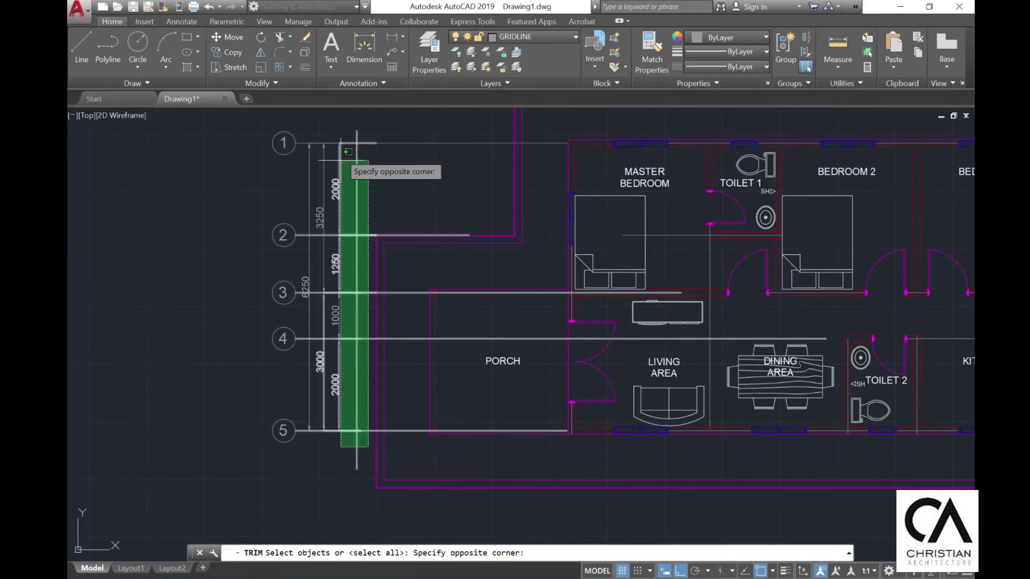
click(341, 140)
key(Return)
click(374, 143)
click(445, 143)
scroll(466, 232, up, 4)
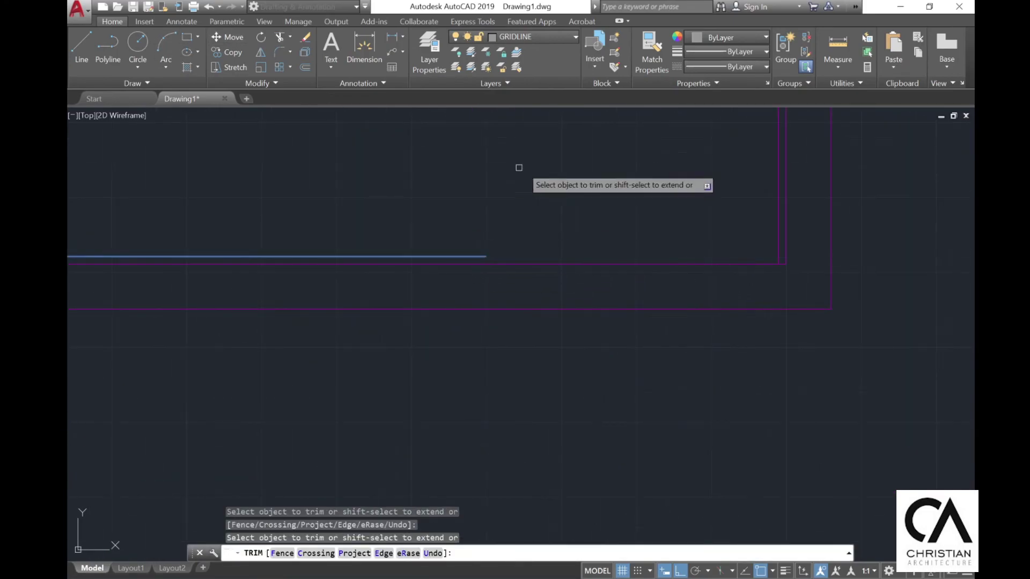
scroll(466, 232, down, 4)
click(403, 293)
click(412, 452)
click(411, 302)
middle_drag(376, 237, 441, 216)
key(Escape)
- Shorten gridline 2 back to the vertical line beside the row dimensions
scroll(441, 216, up, 1)
click(569, 216)
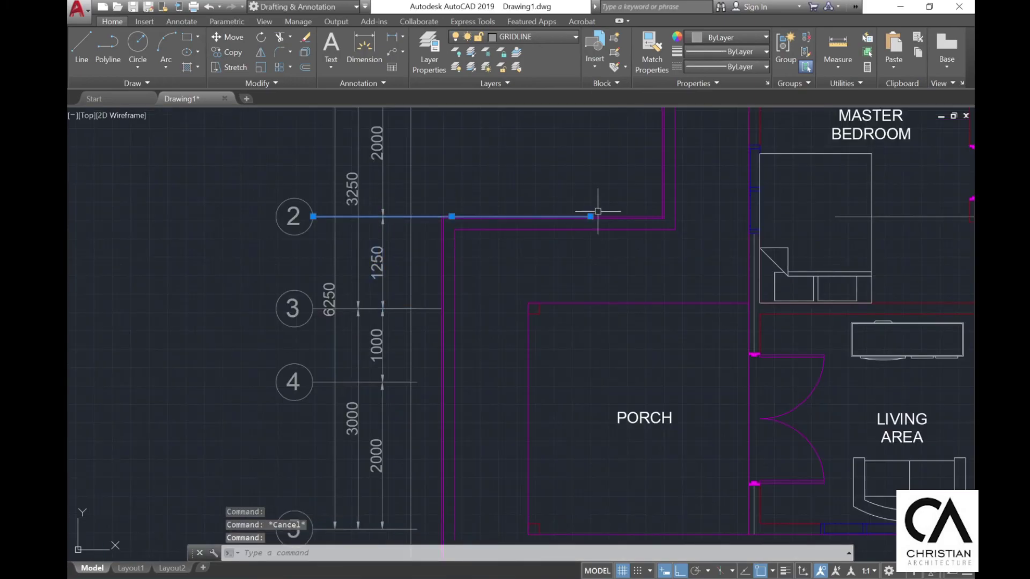
click(593, 216)
scroll(428, 219, up, 3)
click(361, 207)
- Shorten the row dimensions' extension lines at gridlines 2 and 3 back to the vertical line
scroll(472, 211, up, 3)
scroll(478, 402, up, 3)
click(568, 322)
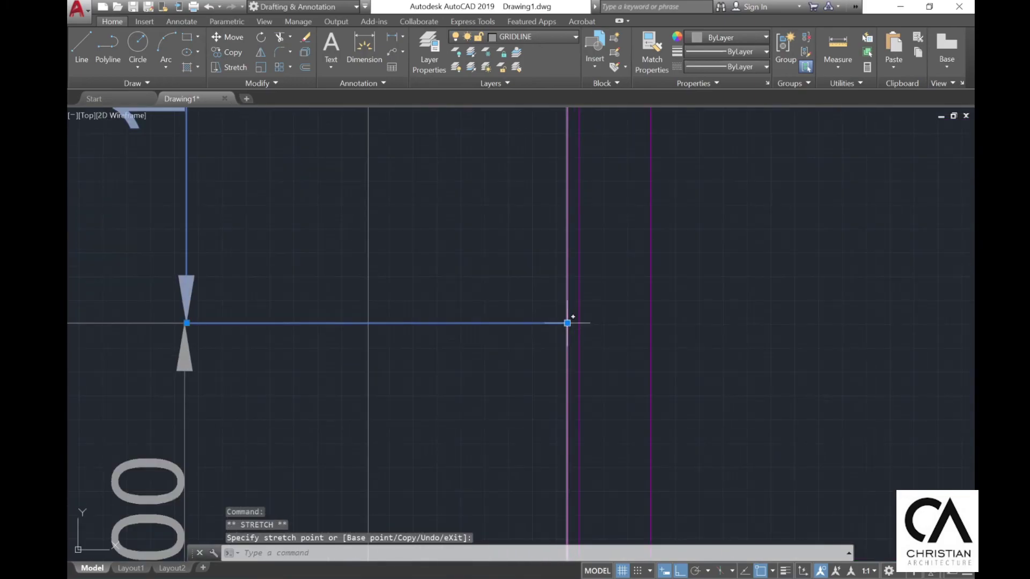
scroll(386, 310, up, 3)
scroll(490, 200, down, 5)
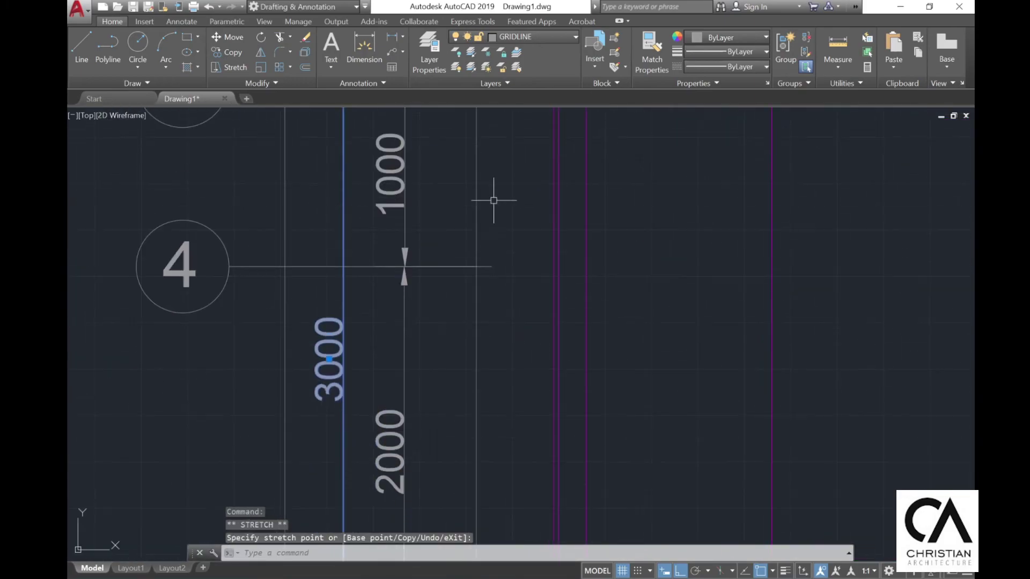
scroll(499, 269, up, 4)
key(Escape)
scroll(497, 416, down, 5)
click(483, 306)
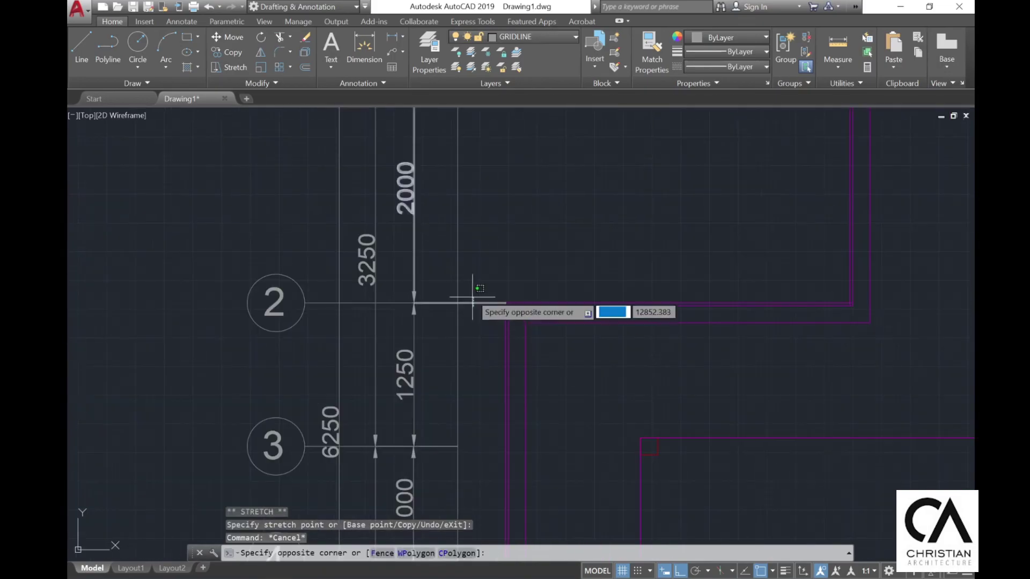
click(471, 292)
click(505, 301)
click(458, 301)
- Erase the vertical helper line beside the row dimensions
middle_drag(457, 301, 448, 460)
click(496, 230)
key(Delete)
scroll(181, 324, down, 5)
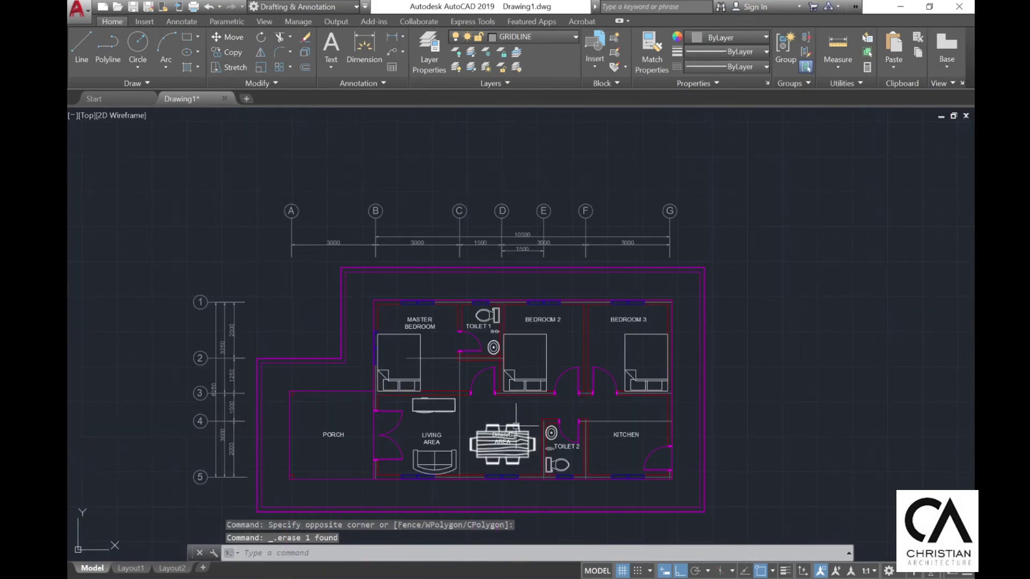
- Delete the leftover gridline pieces running through the master bedroom, living area, toilet 2 and kitchen
scroll(471, 374, up, 6)
click(384, 274)
click(384, 295)
scroll(639, 303, down, 3)
middle_drag(866, 469, 668, 341)
click(676, 315)
click(652, 342)
scroll(652, 343, up, 2)
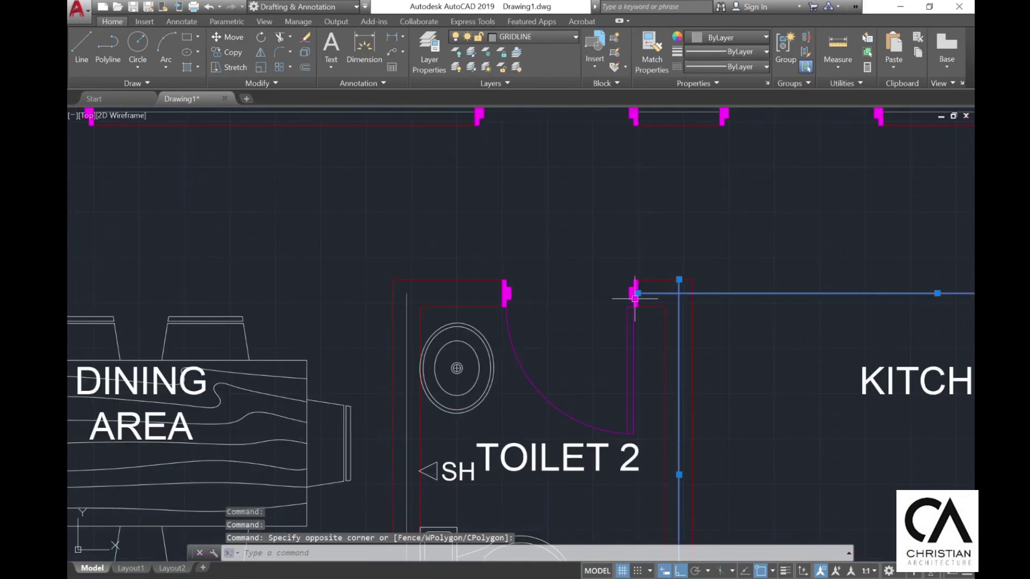
scroll(538, 319, down, 6)
scroll(485, 382, up, 8)
- Delete the leftover gridline pieces between the windows in the lower wall and beside the kitchen door
click(484, 382)
click(529, 357)
click(783, 365)
click(777, 343)
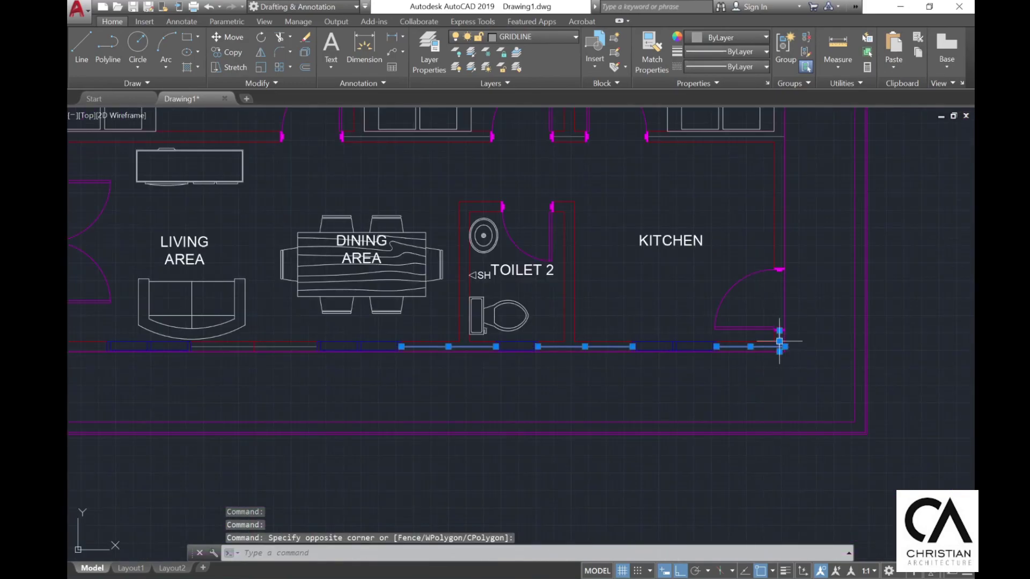
scroll(209, 346, up, 7)
click(205, 359)
scroll(138, 324, down, 3)
click(652, 346)
click(596, 345)
key(Delete)
scroll(604, 346, down, 8)
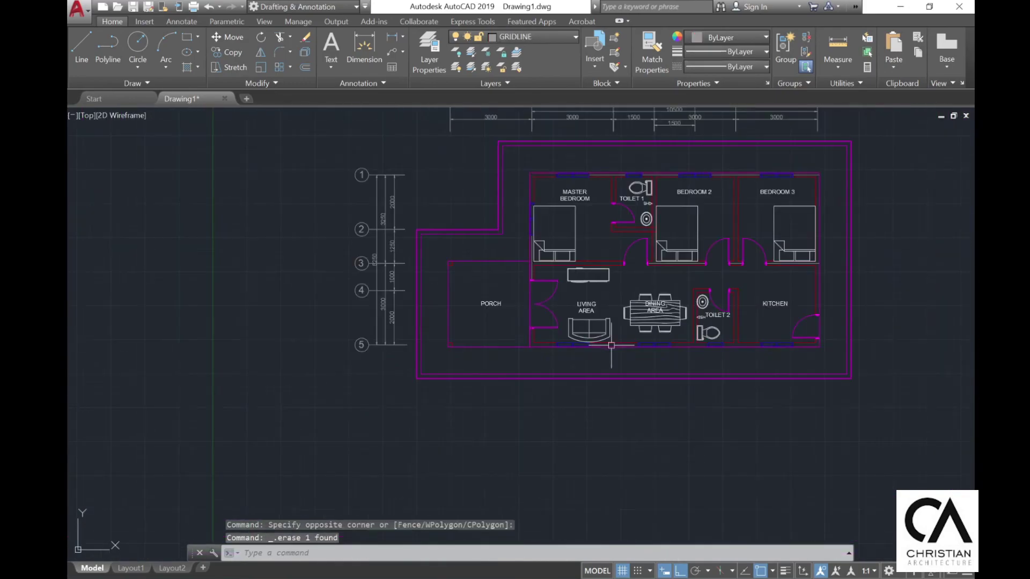
- Delete the leftover gridline piece in the master bedroom's outer wall, between the window and the porch door
scroll(609, 295, up, 8)
click(469, 250)
key(Delete)
scroll(468, 250, down, 6)
scroll(546, 296, down, 3)
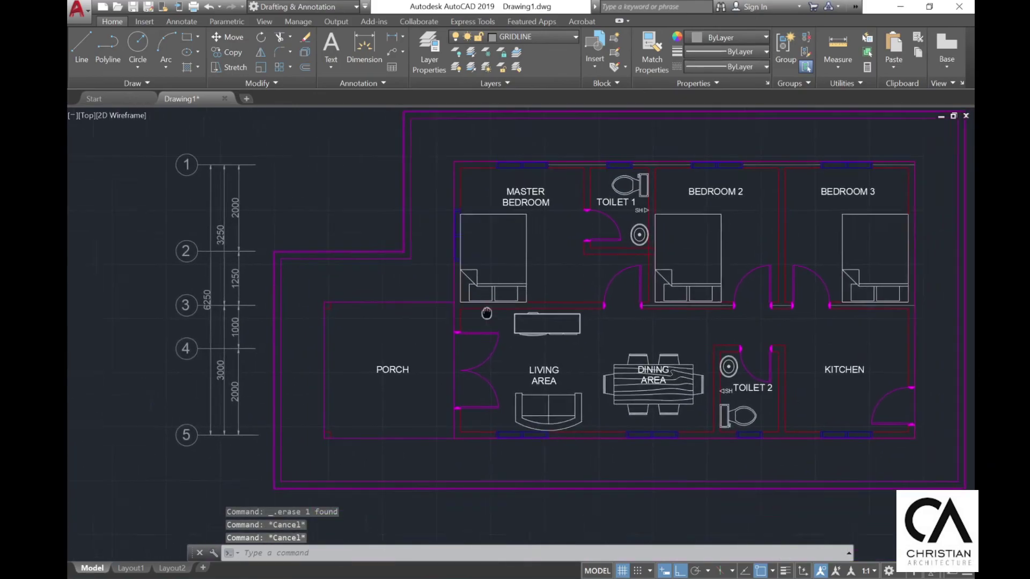
- Move the house and porch outlines from the APRON layer to the WALL layer
scroll(375, 272, up, 6)
click(437, 371)
click(540, 35)
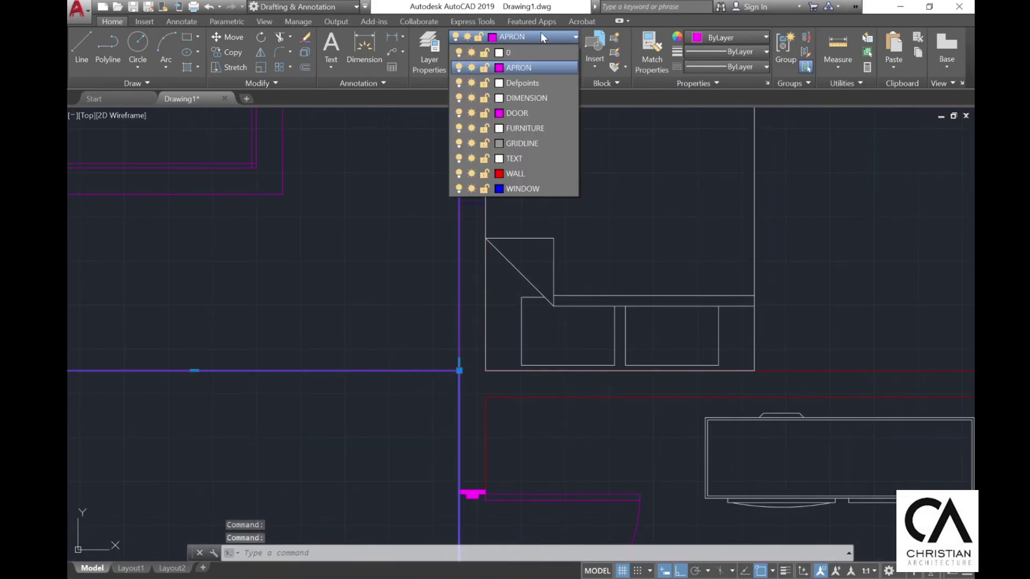
click(513, 174)
key(Escape)
scroll(518, 287, down, 3)
key(Escape)
middle_drag(409, 367, 403, 338)
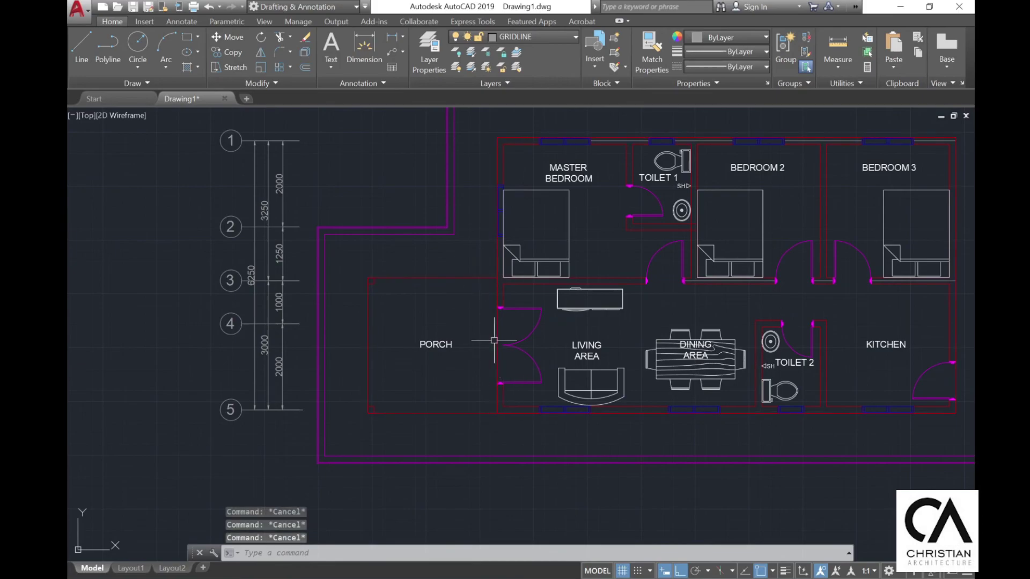
scroll(494, 340, up, 3)
click(361, 234)
click(321, 273)
key(Escape)
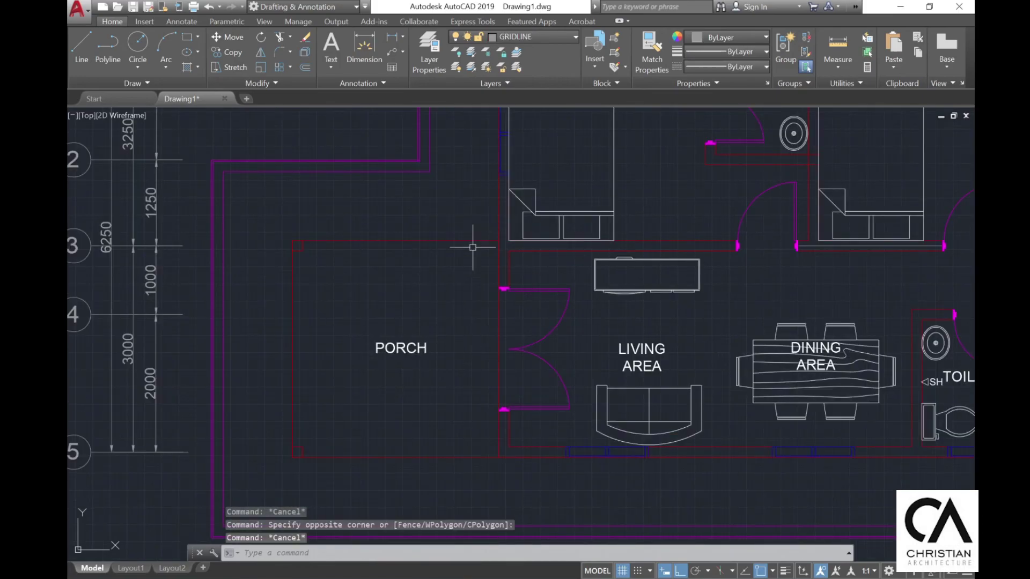
mouse_move(626, 180)
middle_down()
mouse_move(611, 274)
mouse_move(558, 235)
middle_up()
scroll(424, 285, down, 3)
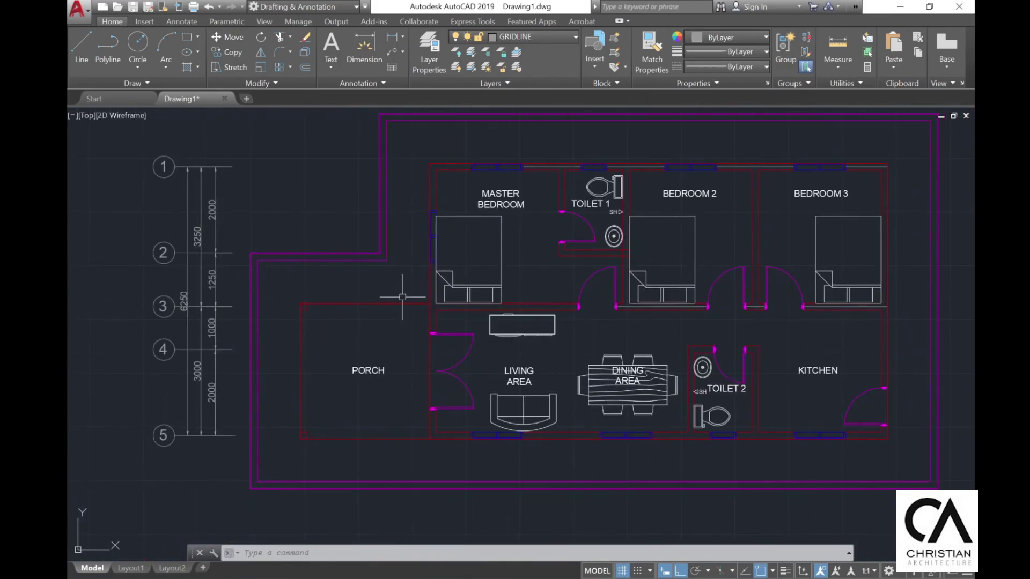
middle_drag(713, 288, 669, 319)
- Trim the overlapping wall lines where toilet 1's lower wall meets the bedroom 2 wall
scroll(581, 286, up, 10)
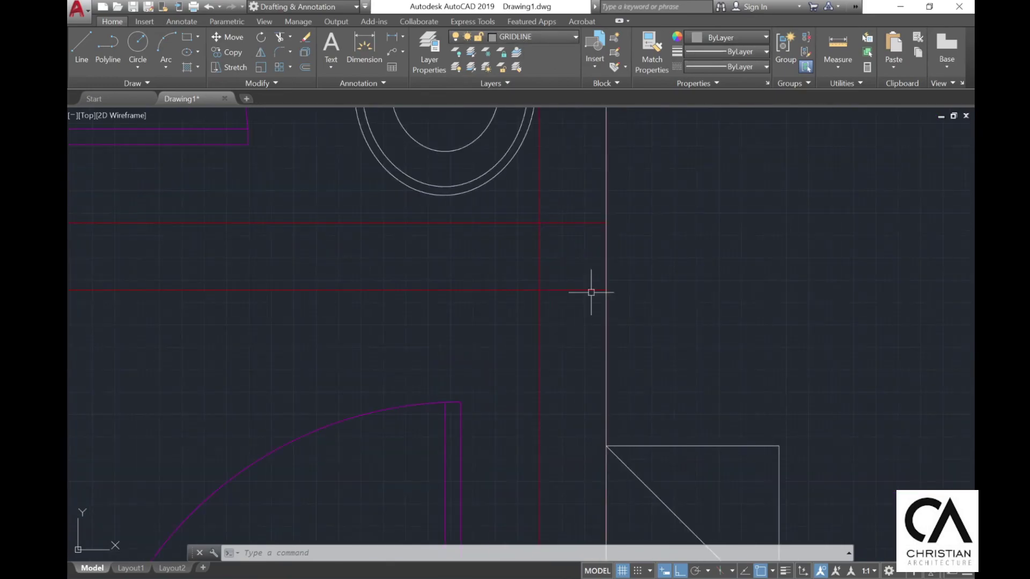
scroll(464, 440, down, 2)
click(279, 37)
click(531, 362)
click(485, 295)
key(Return)
click(529, 354)
click(496, 301)
key(Escape)
scroll(562, 298, down, 8)
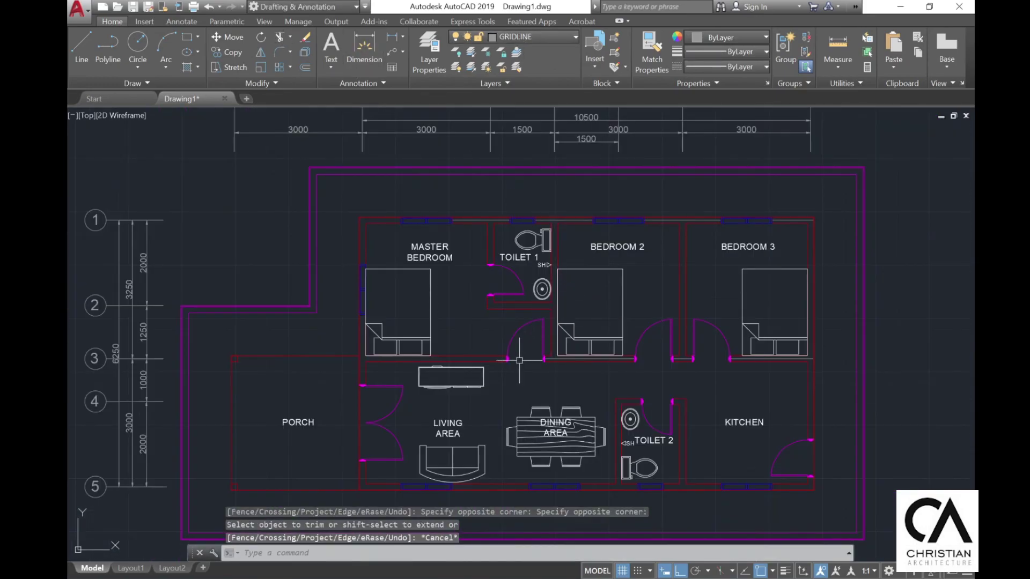
- Delete the four leftover gridline 1 pieces between the windows in the upper wall
click(487, 218)
key(Escape)
scroll(490, 218, up, 6)
click(491, 224)
click(743, 228)
middle_drag(745, 232, 208, 232)
scroll(515, 215, down, 5)
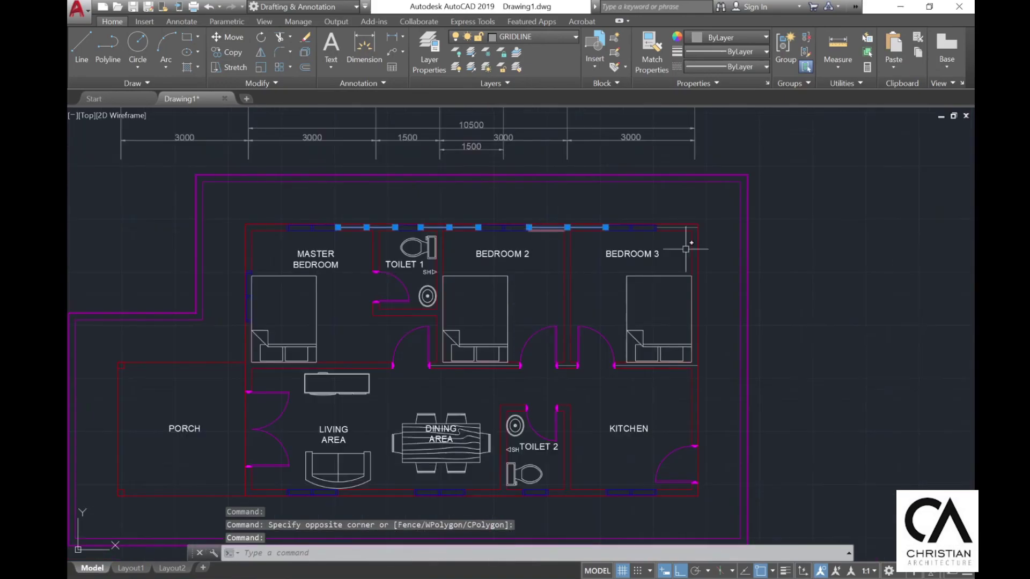
scroll(690, 224, up, 5)
key(Delete)
scroll(690, 224, down, 5)
key(Escape)
- Examine the walls, rooms, apron and gridlines of the whole floor plan for leftover gridline pieces
scroll(602, 500, up, 4)
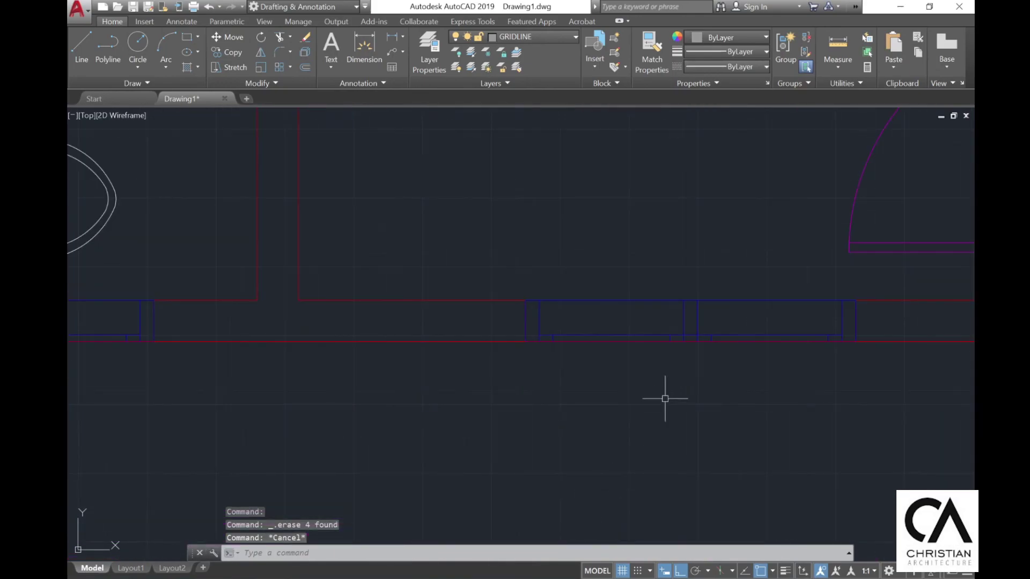
key(Escape)
scroll(589, 348, down, 3)
scroll(279, 360, up, 3)
scroll(685, 420, down, 3)
middle_drag(373, 202, 315, 331)
scroll(314, 331, down, 1)
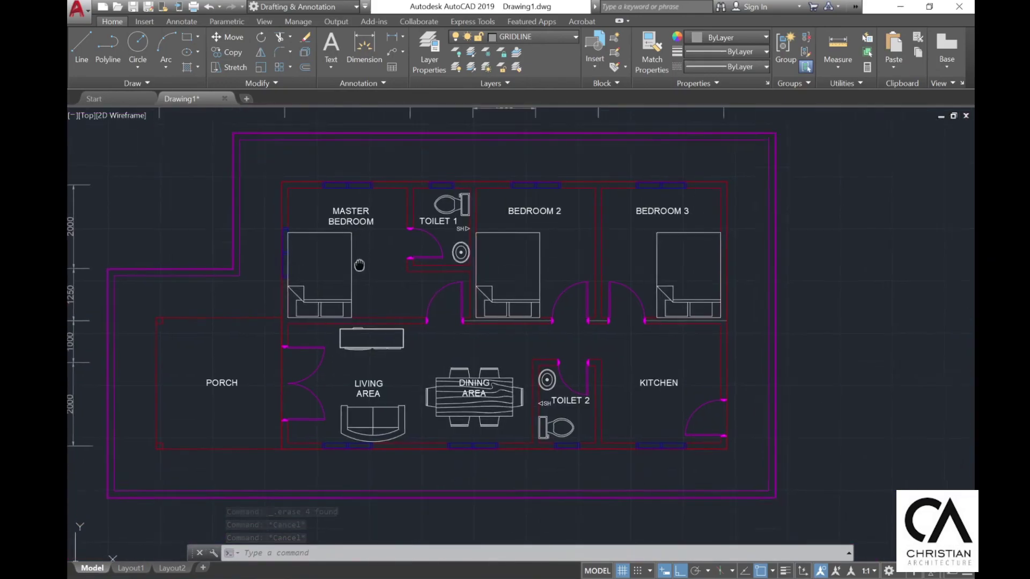
middle_drag(335, 377, 464, 350)
scroll(381, 347, down, 1)
scroll(562, 401, up, 1)
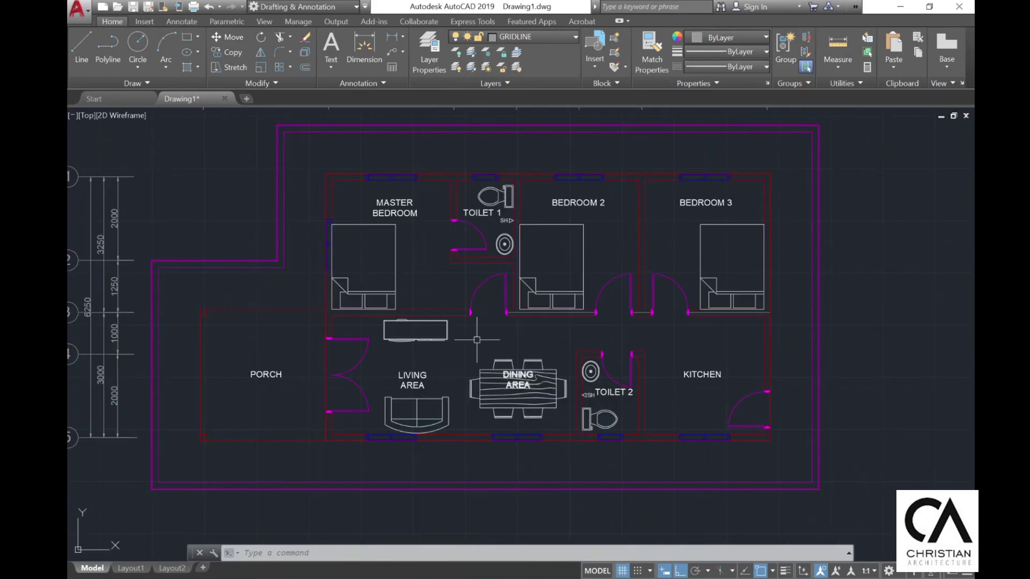
mouse_move(413, 282)
middle_down()
mouse_move(531, 358)
mouse_move(503, 312)
middle_up()
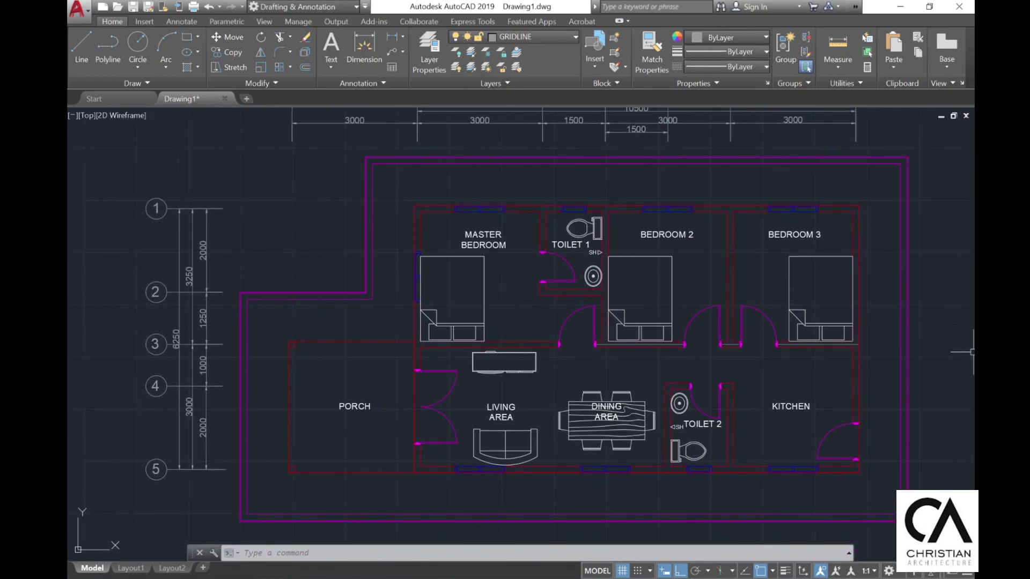
middle_drag(864, 259, 834, 289)
scroll(560, 333, down, 2)
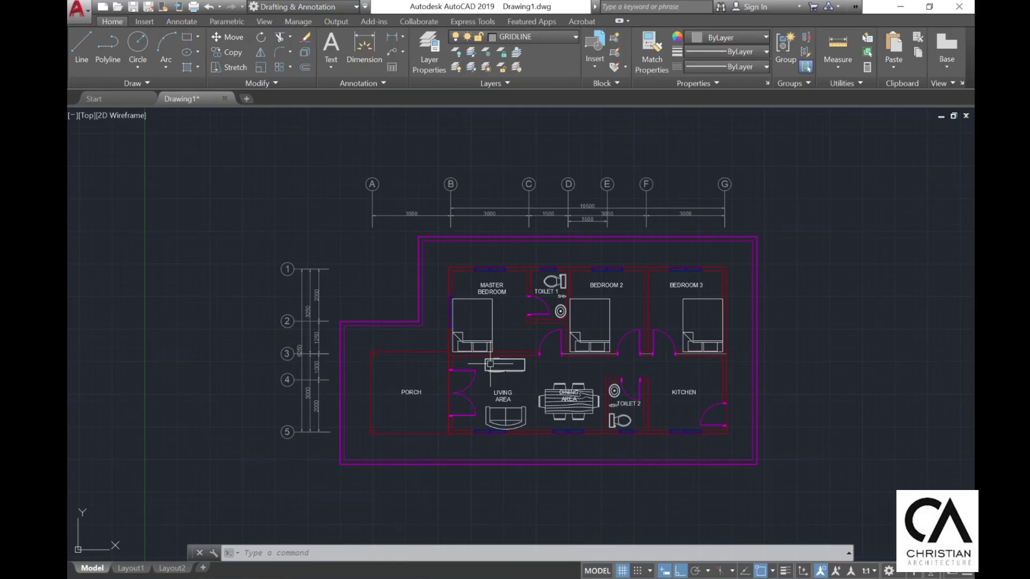